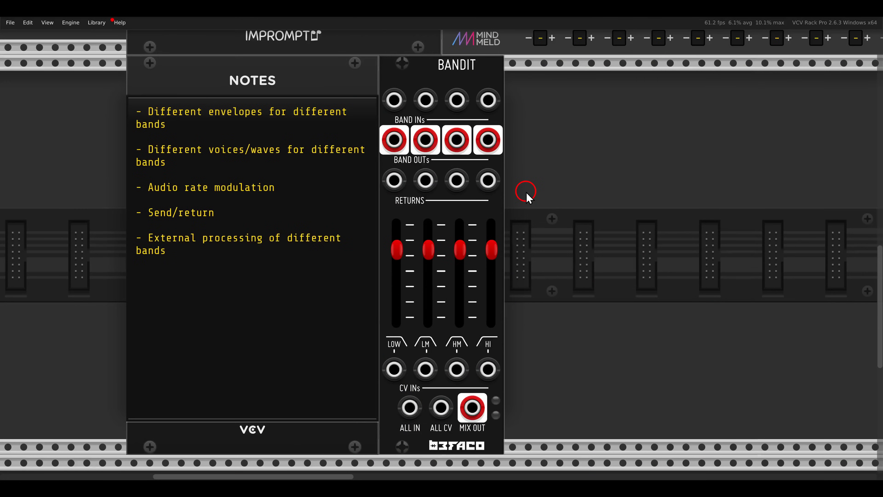
- Move the Notes module away from Bandit and shift Bandit further along the row to free rack space between them
{"action": "scroll", "coordinate": [527, 197], "scroll_direction": "down", "scroll_amount": 3}
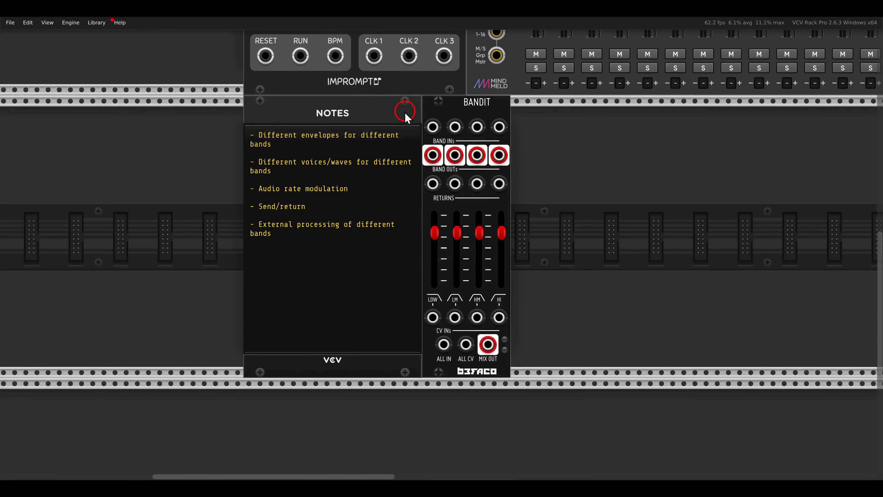
{"action": "left_click_drag", "start_coordinate": [405, 116], "coordinate": [216, 123]}
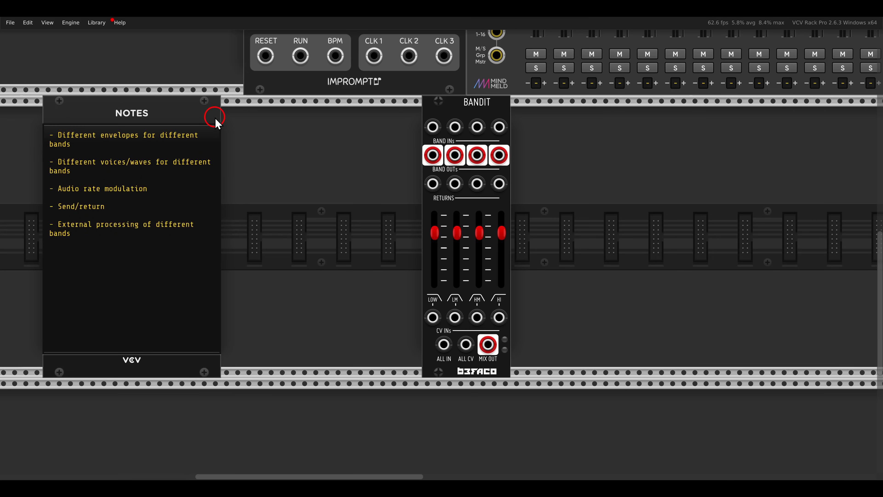
{"action": "left_click_drag", "start_coordinate": [430, 113], "coordinate": [507, 120]}
- Find the Befaco modules, add a Pony VCO between Notes and Bandit, and patch its output to Bandit's All In
{"action": "right_click", "coordinate": [477, 134]}
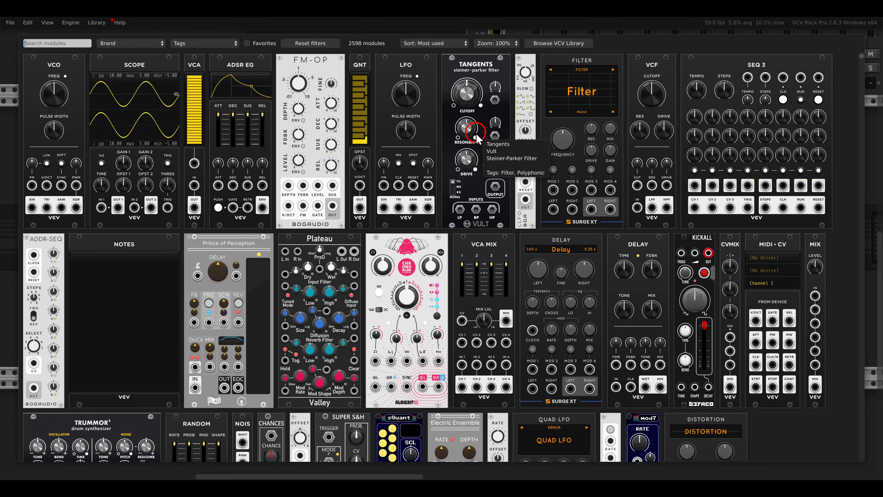
{"action": "type", "text": "befaco"}
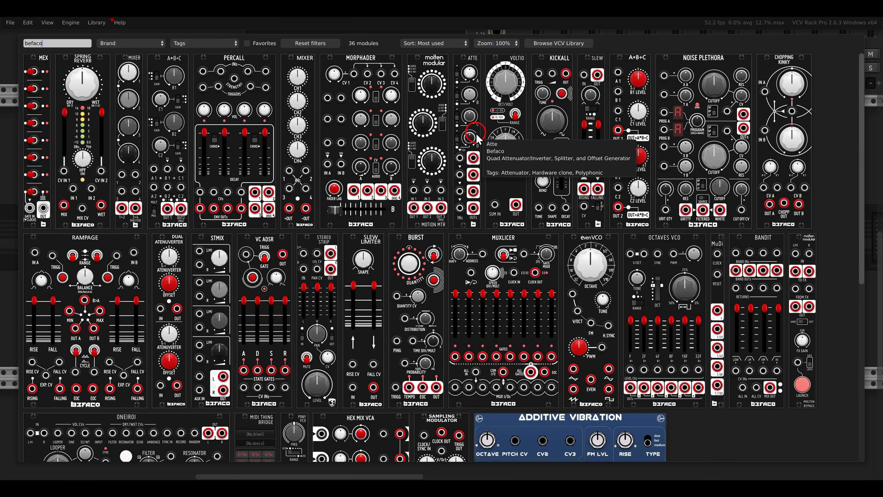
{"action": "scroll", "coordinate": [306, 348], "scroll_direction": "down", "scroll_amount": 3}
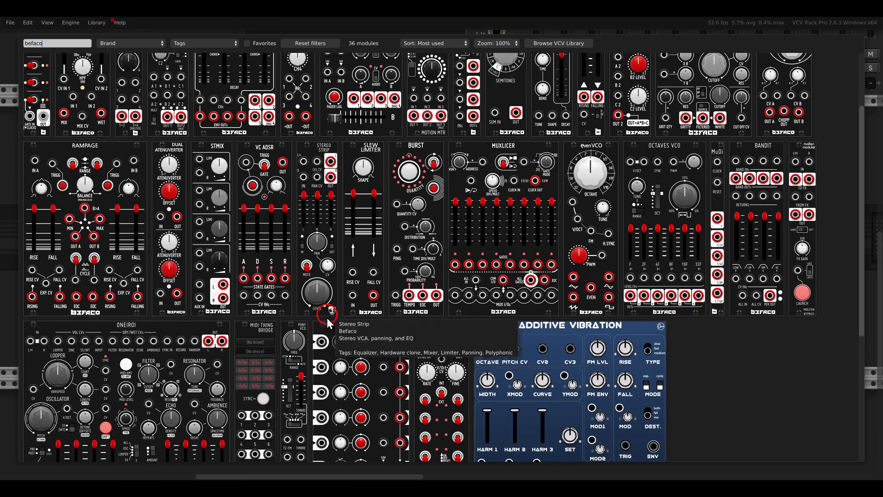
{"action": "left_click", "coordinate": [299, 334]}
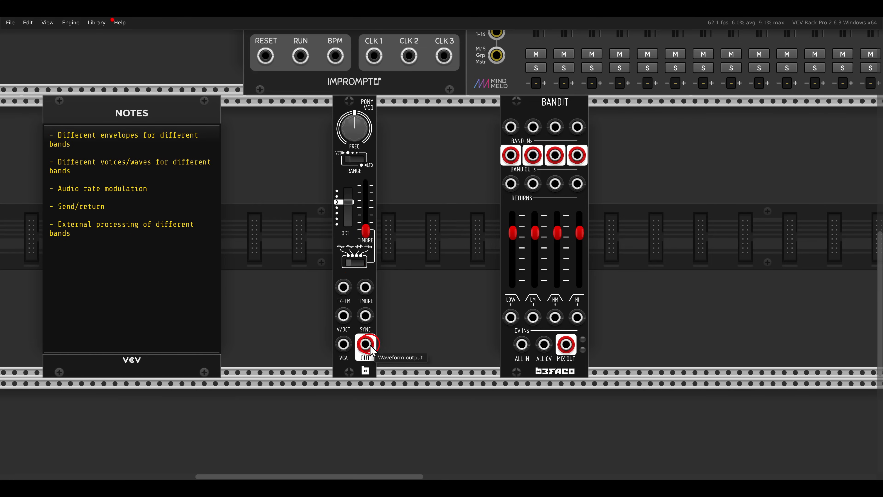
{"action": "left_click_drag", "start_coordinate": [365, 345], "coordinate": [522, 349]}
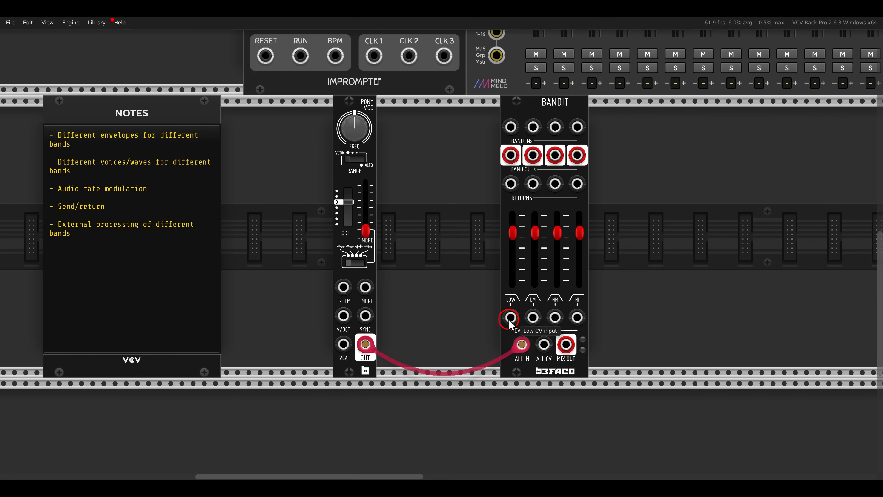
- Lower Bandit's low, low-mid, high-mid and high gain sliders to 0
{"action": "mouse_move", "coordinate": [512, 237]}
{"action": "left_click_drag", "start_coordinate": [512, 233], "coordinate": [535, 282]}
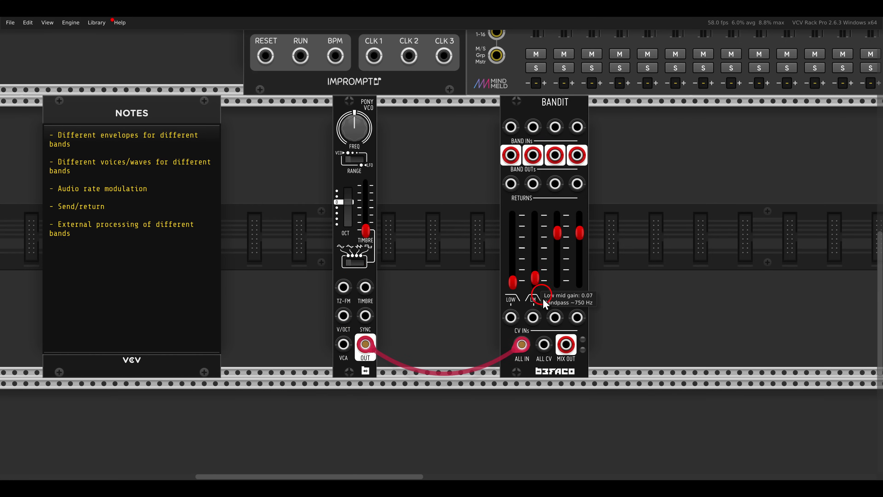
{"action": "left_click_drag", "start_coordinate": [557, 232], "coordinate": [557, 281]}
{"action": "left_click_drag", "start_coordinate": [580, 243], "coordinate": [580, 322]}
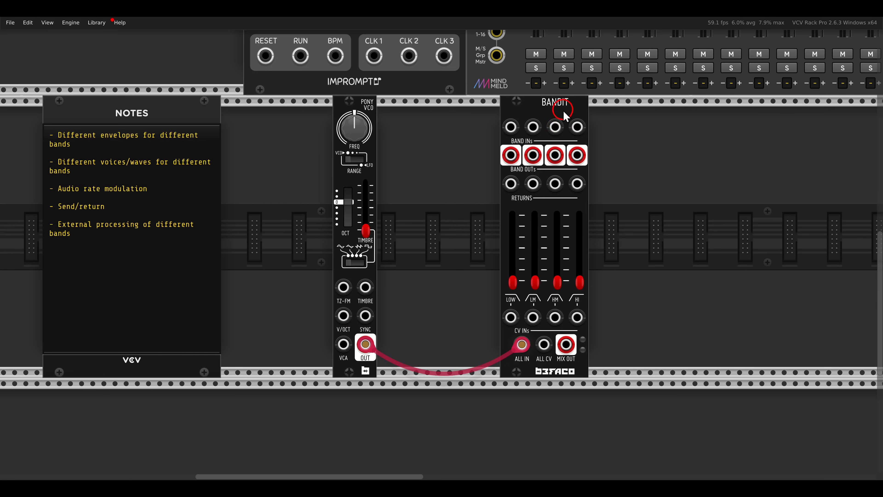
- Place Bandit directly beside Pony VCO and patch its Mix Out to the left input of MixMaster channel 1
{"action": "left_click_drag", "start_coordinate": [556, 108], "coordinate": [433, 108]}
{"action": "scroll", "coordinate": [446, 339], "scroll_direction": "up", "scroll_amount": 10}
{"action": "left_click_drag", "start_coordinate": [448, 347], "coordinate": [532, 195]}
{"action": "scroll", "coordinate": [527, 202], "scroll_direction": "down", "scroll_amount": 5}
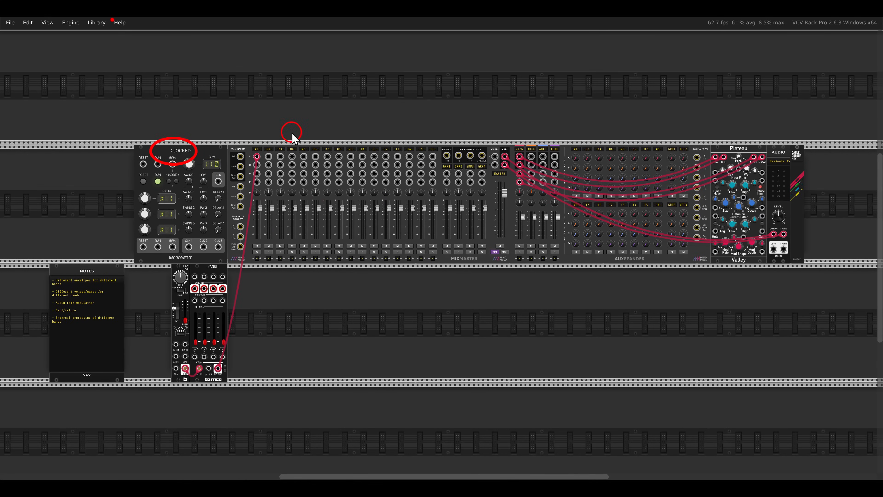
{"action": "left_click_drag", "start_coordinate": [292, 132], "coordinate": [587, 178]}
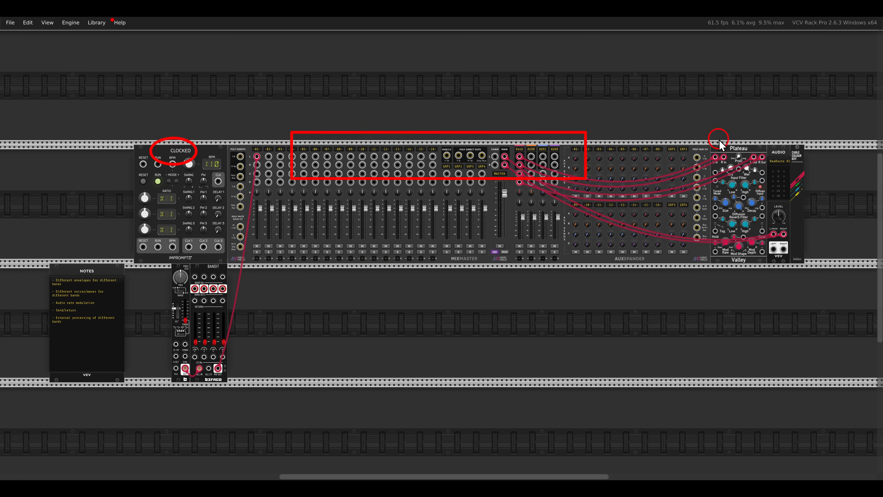
{"action": "left_click_drag", "start_coordinate": [719, 140], "coordinate": [753, 162]}
{"action": "key", "text": "Escape"}
- Raise Bandit's high-mid and high gains and set Pony VCO's timbre to 0.1
{"action": "left_click_drag", "start_coordinate": [313, 318], "coordinate": [589, 264]}
{"action": "scroll", "coordinate": [464, 276], "scroll_direction": "up", "scroll_amount": 5}
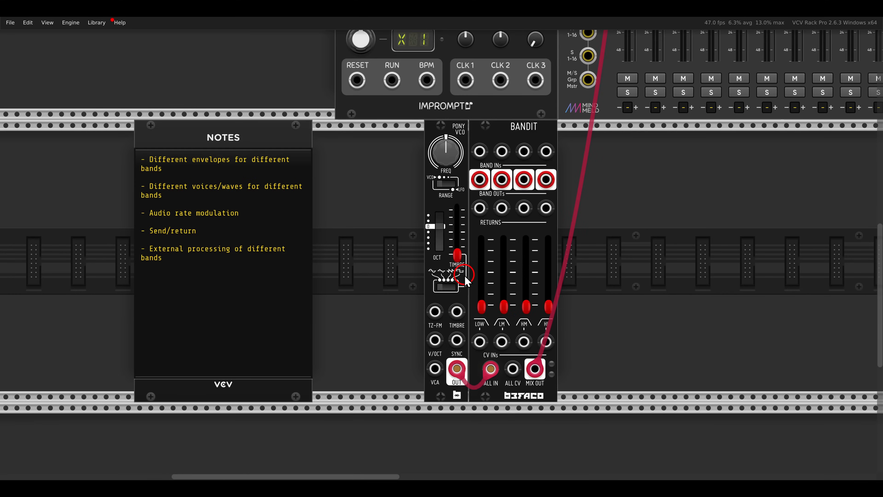
{"action": "scroll", "coordinate": [465, 278], "scroll_direction": "up", "scroll_amount": 1}
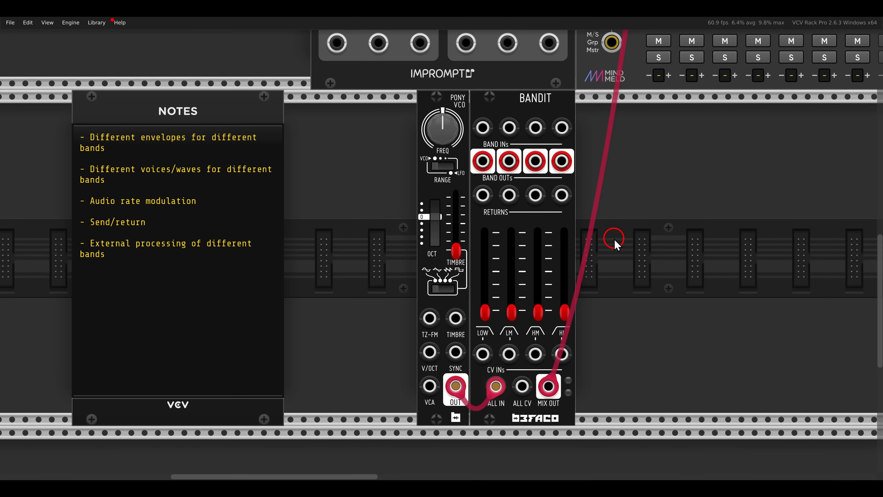
{"action": "left_click_drag", "start_coordinate": [614, 239], "coordinate": [597, 236]}
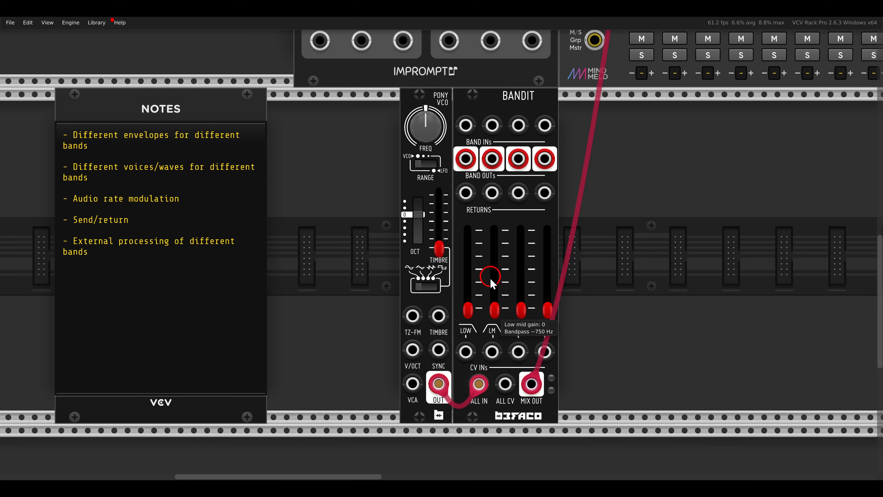
{"action": "left_click", "coordinate": [470, 309]}
{"action": "left_click_drag", "start_coordinate": [522, 310], "coordinate": [526, 245]}
{"action": "left_click_drag", "start_coordinate": [548, 306], "coordinate": [545, 272]}
{"action": "left_click_drag", "start_coordinate": [438, 249], "coordinate": [439, 242]}
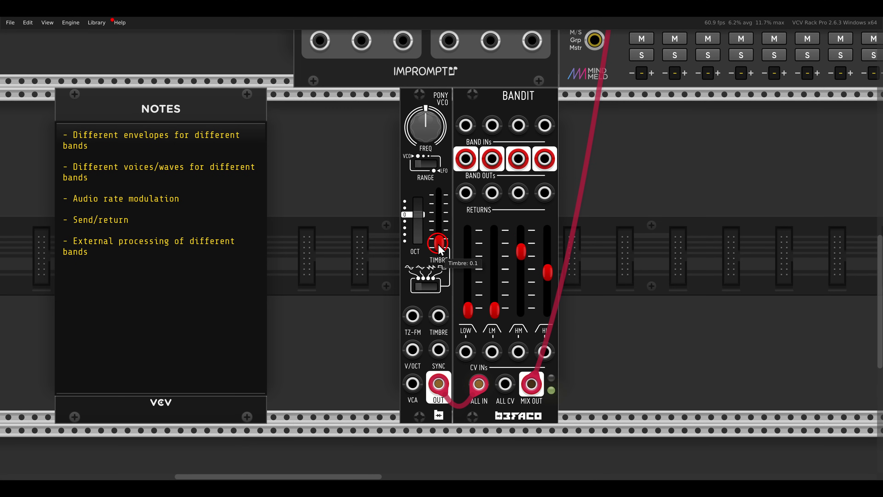
- Lower Bandit's high, low and high-mid gains to 0
{"action": "left_click_drag", "start_coordinate": [544, 277], "coordinate": [546, 309]}
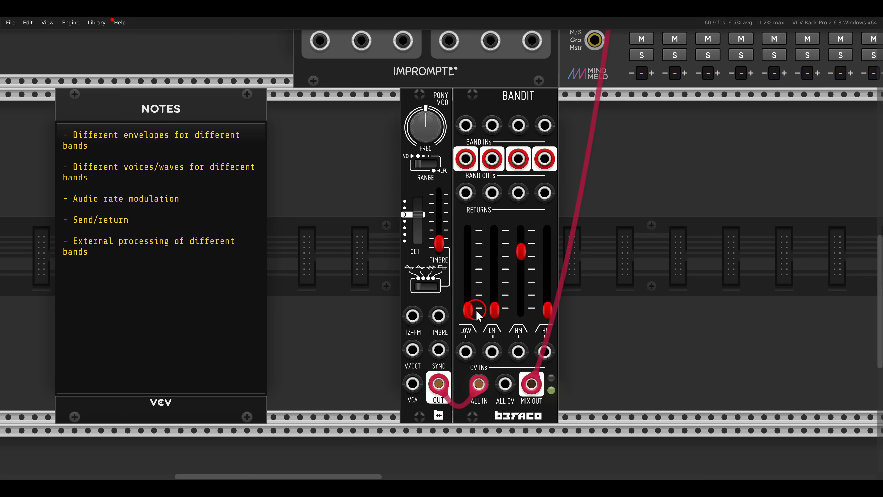
{"action": "left_click_drag", "start_coordinate": [470, 307], "coordinate": [470, 348]}
{"action": "left_click_drag", "start_coordinate": [520, 251], "coordinate": [521, 313]}
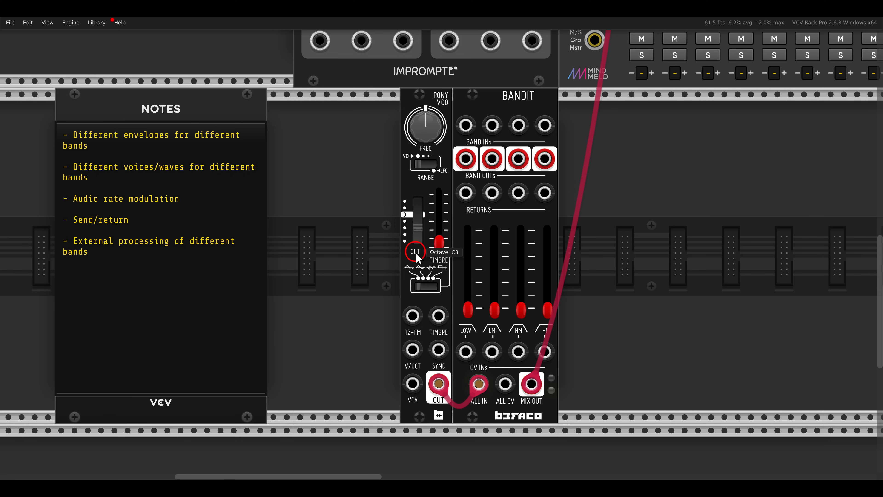
- Raise Bandit's low-mid, high-mid and high gains to about 0.5, and raise Pony VCO's timbre to roughly a third
{"action": "left_click_drag", "start_coordinate": [494, 310], "coordinate": [494, 268]}
{"action": "left_click_drag", "start_coordinate": [521, 308], "coordinate": [548, 272]}
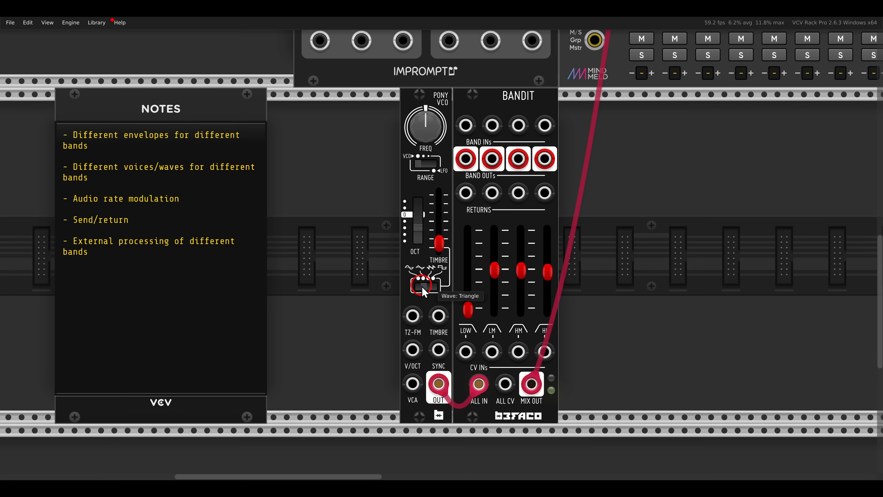
{"action": "mouse_move", "coordinate": [439, 243]}
{"action": "left_mouse_down"}
{"action": "mouse_move", "coordinate": [442, 204]}
{"action": "mouse_move", "coordinate": [444, 237]}
{"action": "mouse_move", "coordinate": [440, 226]}
{"action": "left_mouse_up"}
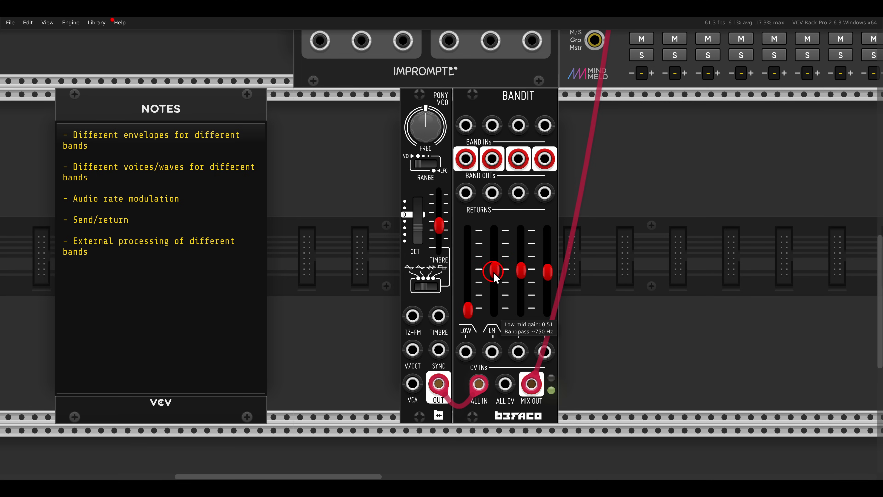
- Bring Bandit's low-mid, high-mid and high gains back down to 0
{"action": "left_click_drag", "start_coordinate": [496, 277], "coordinate": [494, 309]}
{"action": "left_click_drag", "start_coordinate": [520, 271], "coordinate": [522, 309]}
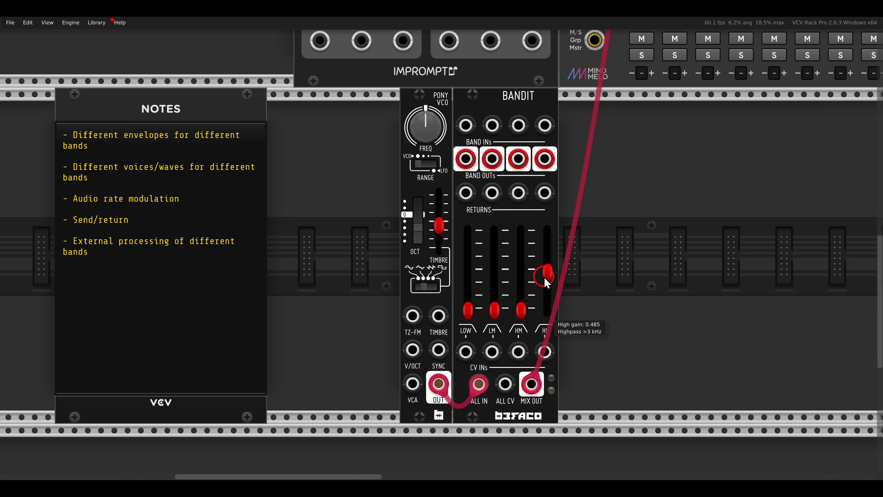
{"action": "left_click_drag", "start_coordinate": [547, 274], "coordinate": [548, 308]}
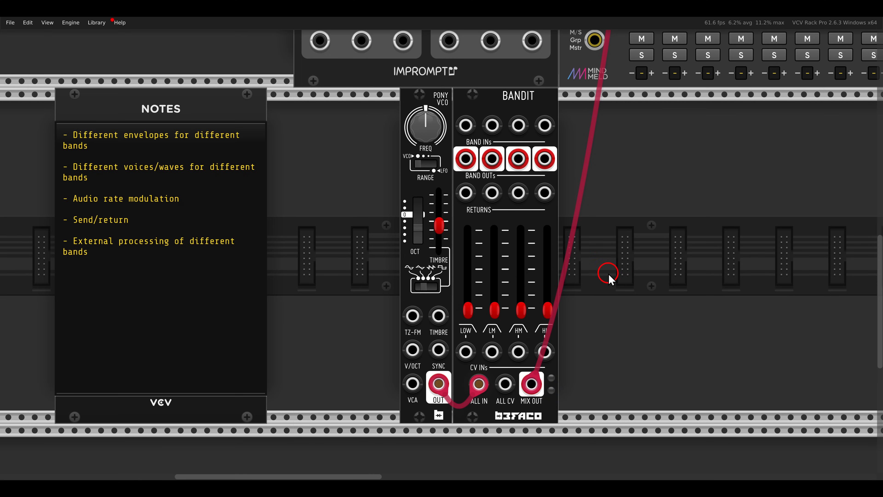
- Move Pony VCO and Bandit together further along the row and add a Befaco Muxlicer in the freed space beneath Clocked
{"action": "left_click_drag", "start_coordinate": [608, 275], "coordinate": [423, 215]}
{"action": "left_click_drag", "start_coordinate": [445, 114], "coordinate": [669, 114]}
{"action": "right_click", "coordinate": [529, 178]}
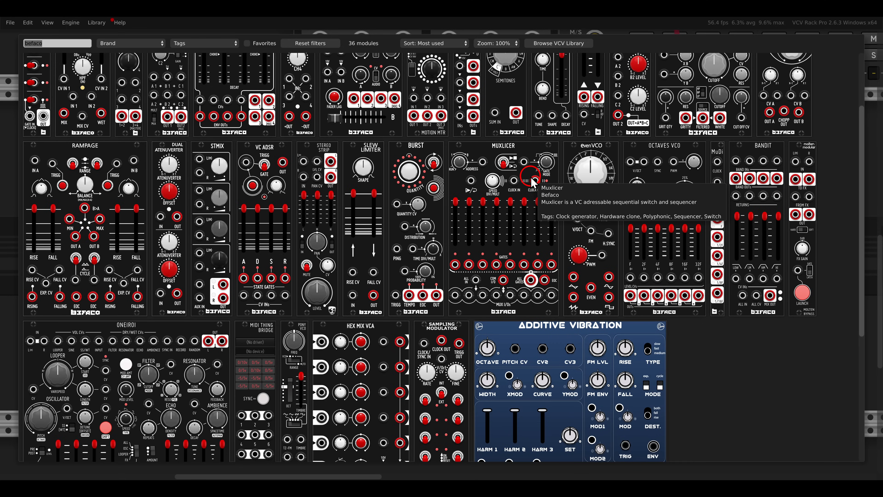
{"action": "left_click_drag", "start_coordinate": [532, 182], "coordinate": [398, 197]}
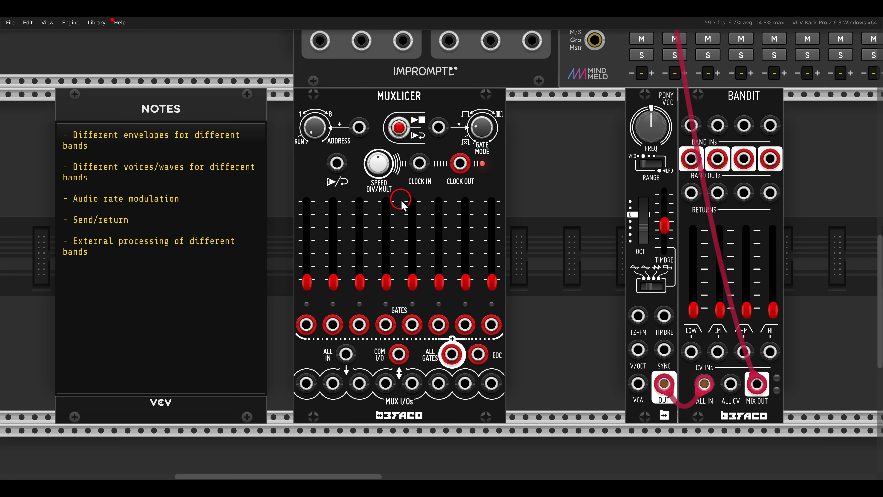
- Patch Muxlicer's Clock In to Clocked's CLK 1 output and set the clock 1 ratio to x4
{"action": "left_click_drag", "start_coordinate": [419, 163], "coordinate": [447, 274]}
{"action": "scroll", "coordinate": [419, 164], "scroll_direction": "up", "scroll_amount": 8}
{"action": "left_click_drag", "start_coordinate": [329, 147], "coordinate": [327, 136]}
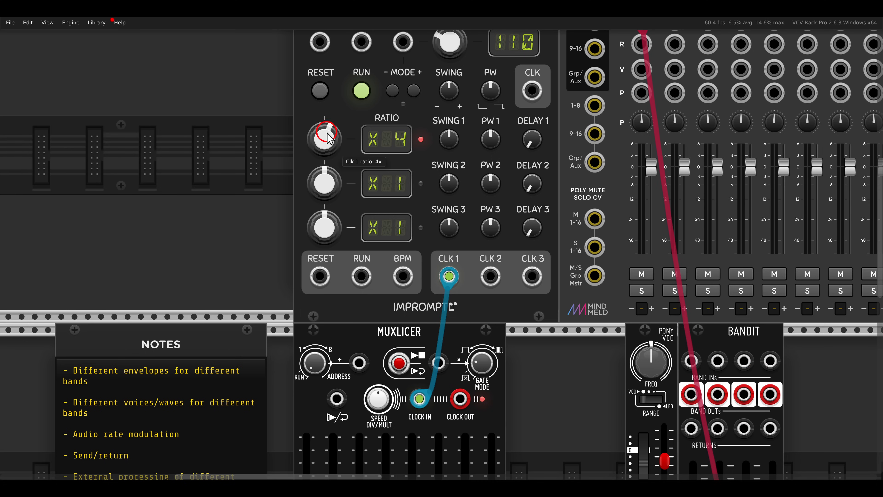
- Adjust Clocked's master tempo to about 106 BPM
{"action": "scroll", "coordinate": [449, 167], "scroll_direction": "up", "scroll_amount": 5}
{"action": "left_click_drag", "start_coordinate": [449, 180], "coordinate": [449, 182]}
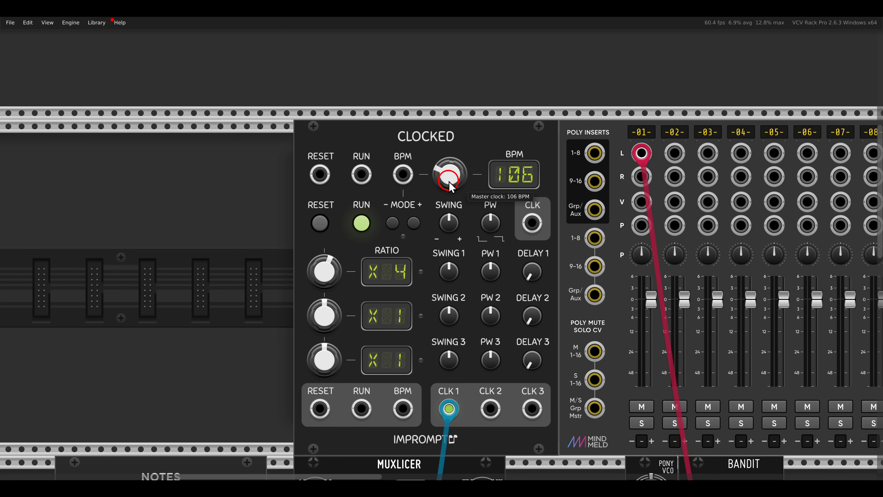
{"action": "left_click_drag", "start_coordinate": [451, 181], "coordinate": [451, 179]}
- Patch Muxlicer's one shot/reset input to Clocked's Reset output and start Muxlicer's sequence playing
{"action": "scroll", "coordinate": [455, 193], "scroll_direction": "down", "scroll_amount": 10}
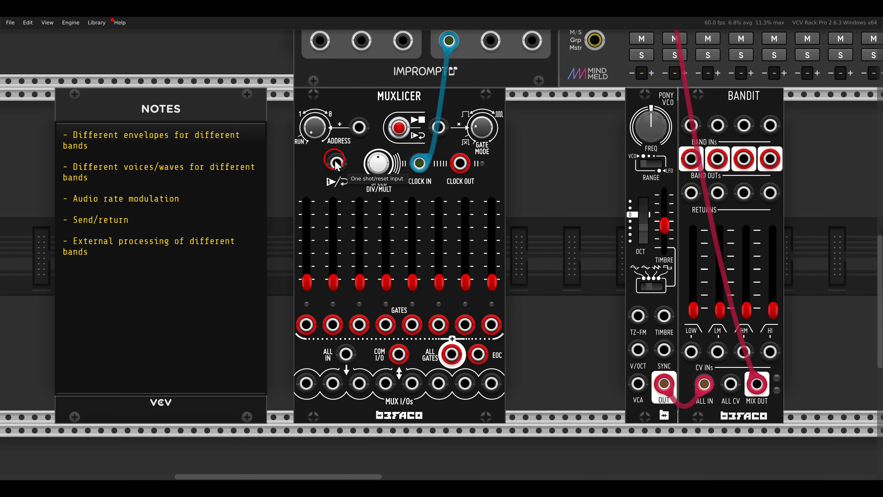
{"action": "left_click_drag", "start_coordinate": [336, 163], "coordinate": [321, 43]}
{"action": "scroll", "coordinate": [325, 82], "scroll_direction": "up", "scroll_amount": 5}
{"action": "scroll", "coordinate": [328, 105], "scroll_direction": "down", "scroll_amount": 5}
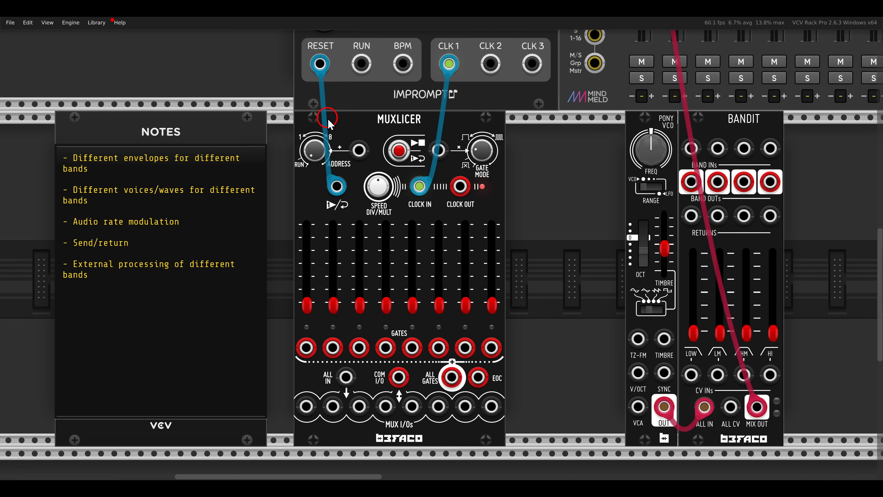
{"action": "left_click_drag", "start_coordinate": [399, 127], "coordinate": [399, 122]}
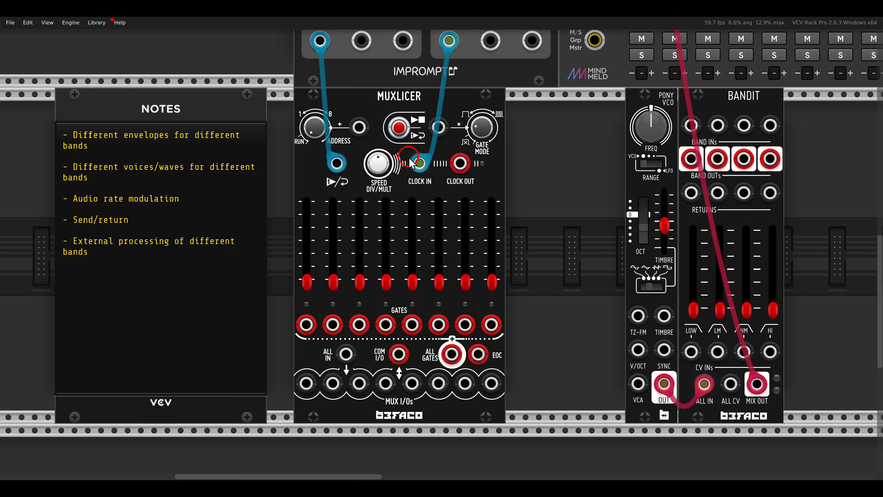
- Shift Pony VCO and Bandit further from Muxlicer and add a Befaco Percall in the gap
{"action": "left_click_drag", "start_coordinate": [538, 211], "coordinate": [569, 118]}
{"action": "scroll", "coordinate": [474, 176], "scroll_direction": "down", "scroll_amount": 1}
{"action": "left_click_drag", "start_coordinate": [531, 89], "coordinate": [649, 99]}
{"action": "left_click", "coordinate": [606, 121]}
{"action": "right_click", "coordinate": [519, 173]}
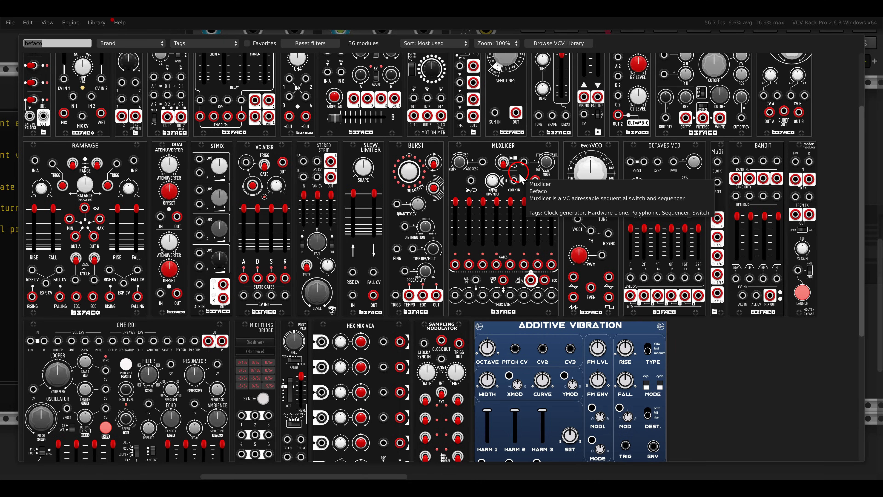
{"action": "scroll", "coordinate": [466, 217], "scroll_direction": "up", "scroll_amount": 4}
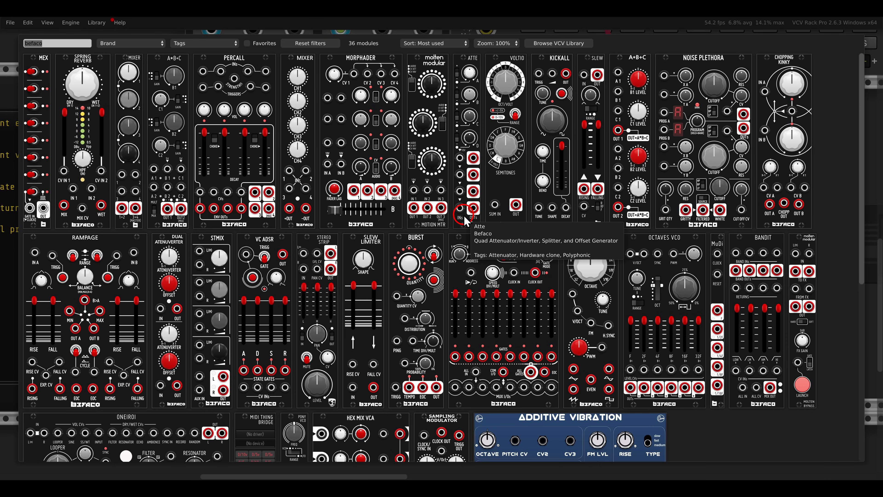
{"action": "left_click", "coordinate": [246, 99]}
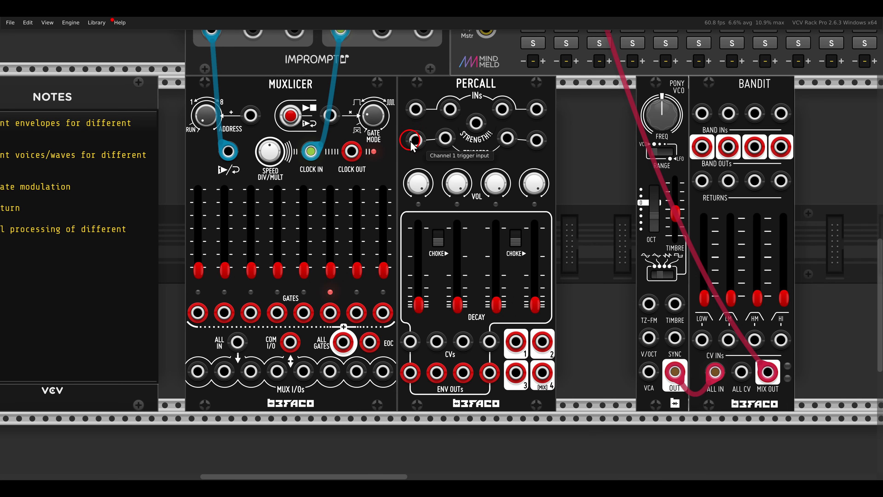
- Move Percall to the far side of Bandit and bring Pony VCO, Bandit and Percall together closer to Muxlicer
{"action": "left_click_drag", "start_coordinate": [438, 98], "coordinate": [684, 98]}
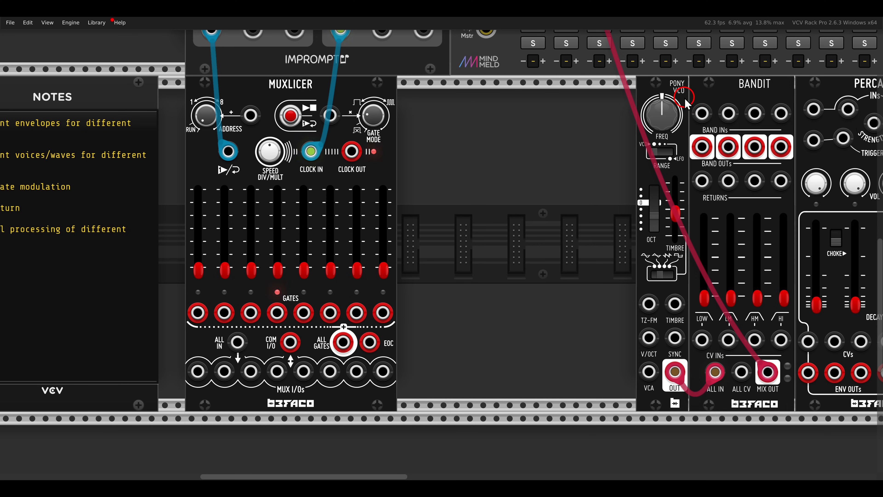
{"action": "left_click_drag", "start_coordinate": [592, 100], "coordinate": [803, 101]}
{"action": "left_click_drag", "start_coordinate": [802, 101], "coordinate": [708, 107]}
{"action": "left_click", "coordinate": [524, 129]}
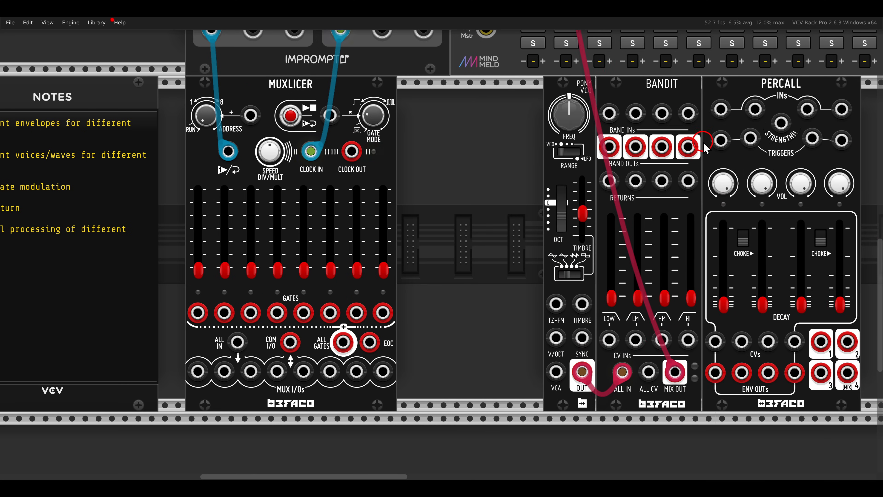
{"action": "left_click_drag", "start_coordinate": [718, 141], "coordinate": [291, 343]}
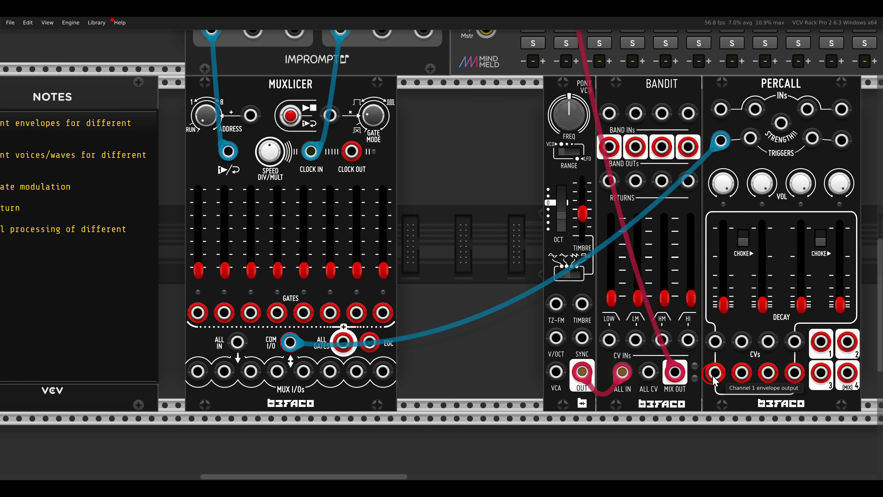
{"action": "left_click_drag", "start_coordinate": [714, 375], "coordinate": [609, 340]}
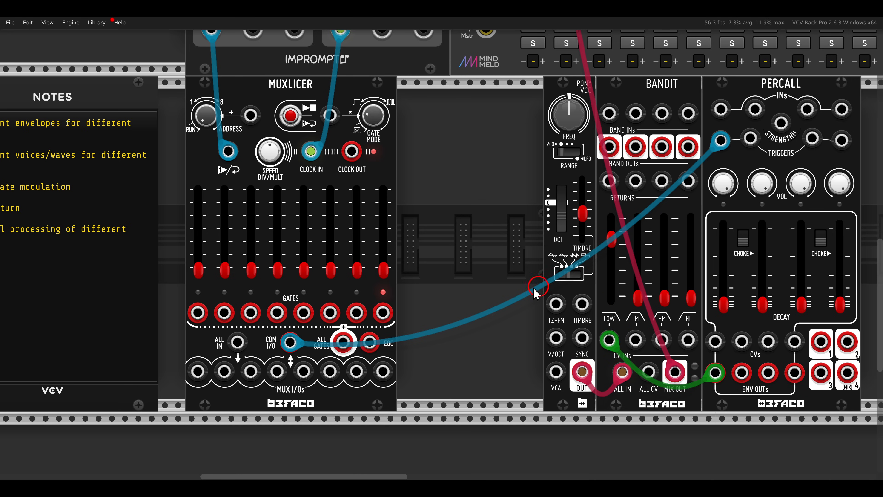
{"action": "left_click_drag", "start_coordinate": [198, 270], "coordinate": [213, 111]}
{"action": "left_click_drag", "start_coordinate": [277, 270], "coordinate": [285, 143]}
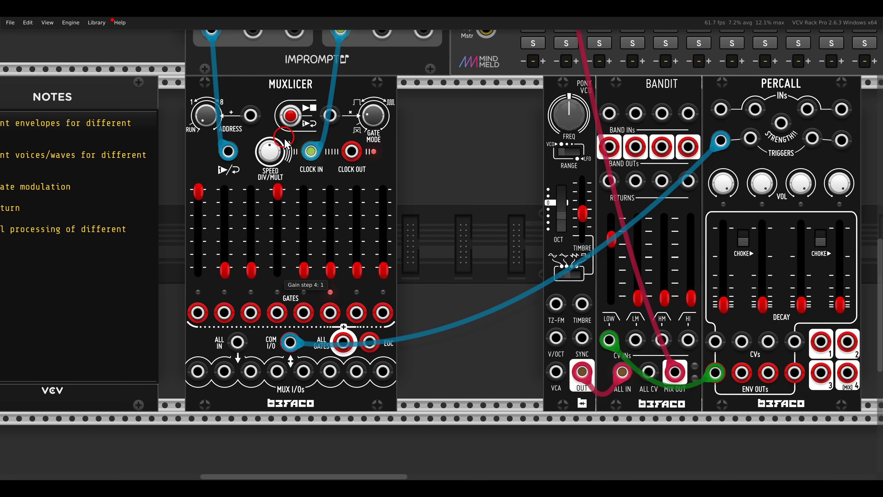
{"action": "left_click_drag", "start_coordinate": [723, 304], "coordinate": [722, 277]}
{"action": "left_click_drag", "start_coordinate": [301, 227], "coordinate": [301, 228]}
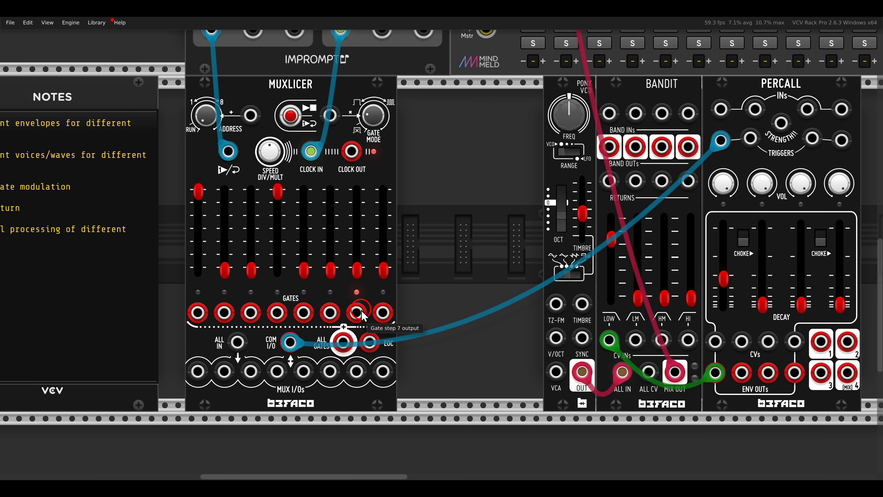
- Replace the cable at Muxlicer's one shot/reset input with one from its step 7 gate output, and slightly adjust Pony VCO's timbre
{"action": "left_click_drag", "start_coordinate": [229, 156], "coordinate": [178, 165]}
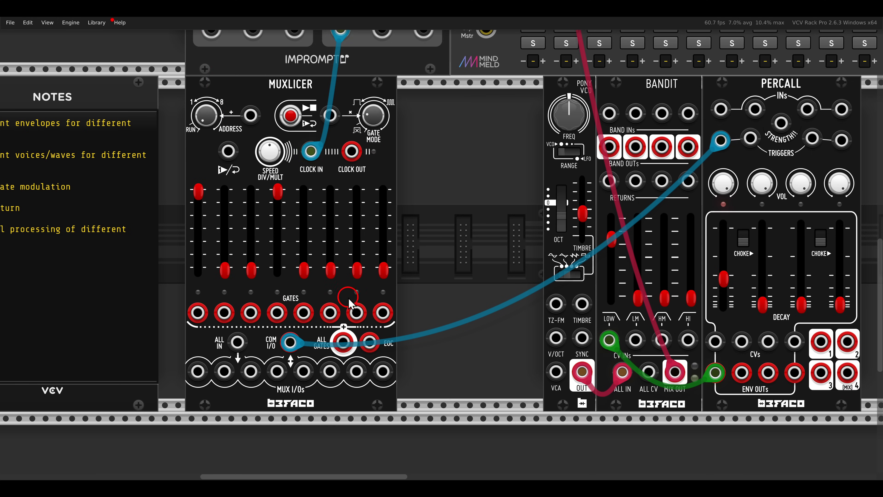
{"action": "left_click_drag", "start_coordinate": [355, 311], "coordinate": [228, 150]}
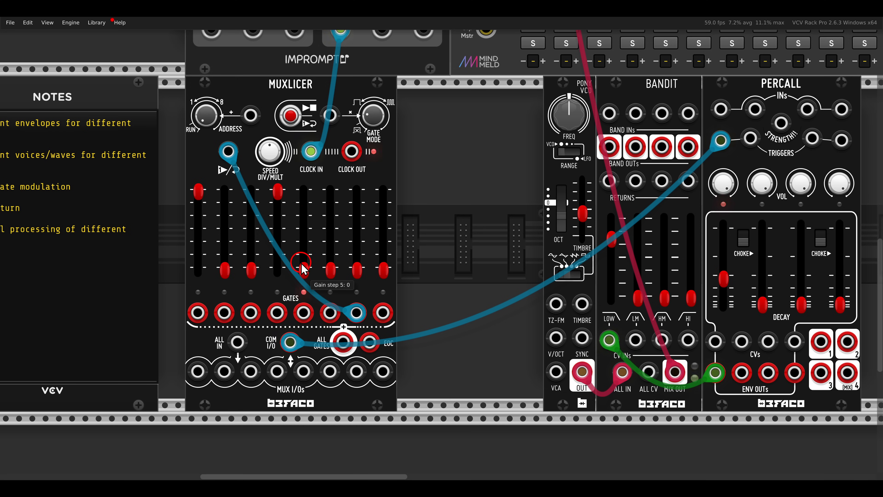
{"action": "scroll", "coordinate": [444, 221], "scroll_direction": "right", "scroll_amount": 5}
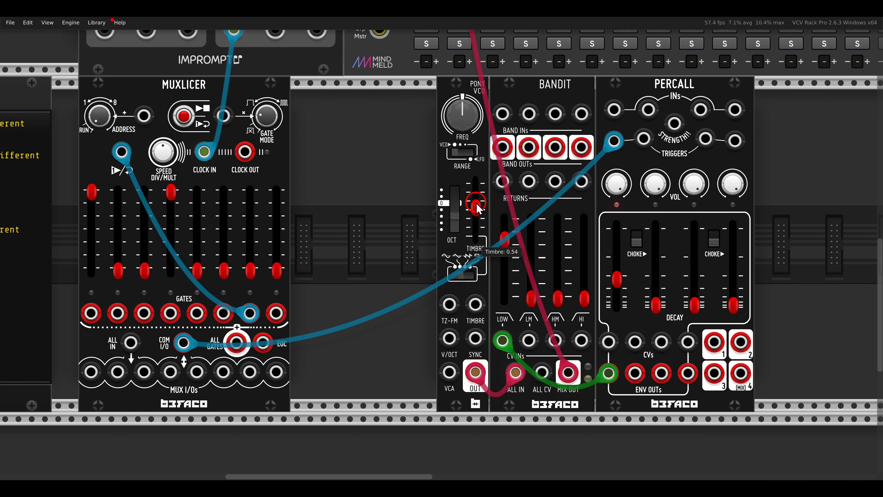
{"action": "left_click_drag", "start_coordinate": [477, 208], "coordinate": [455, 239]}
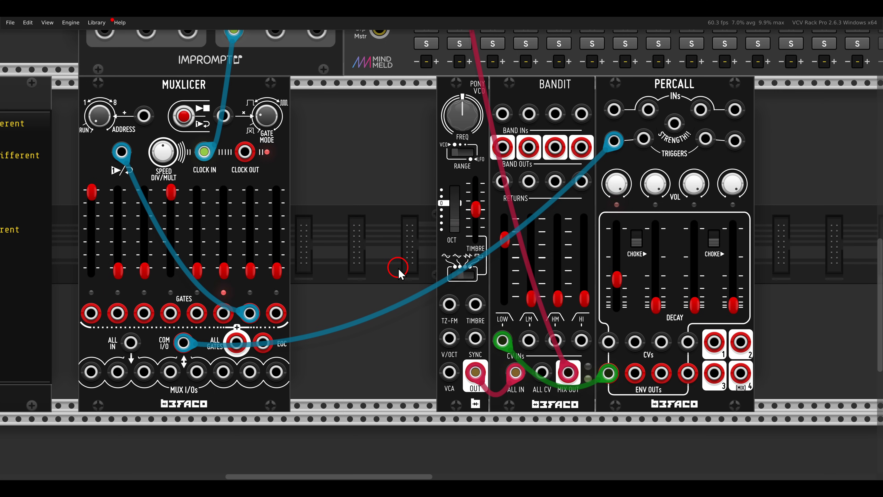
- Add a Befaco Mex directly beside Muxlicer and set its steps 2, 3 and 5 to All Gates
{"action": "right_click", "coordinate": [356, 218]}
{"action": "type", "text": "mux"}
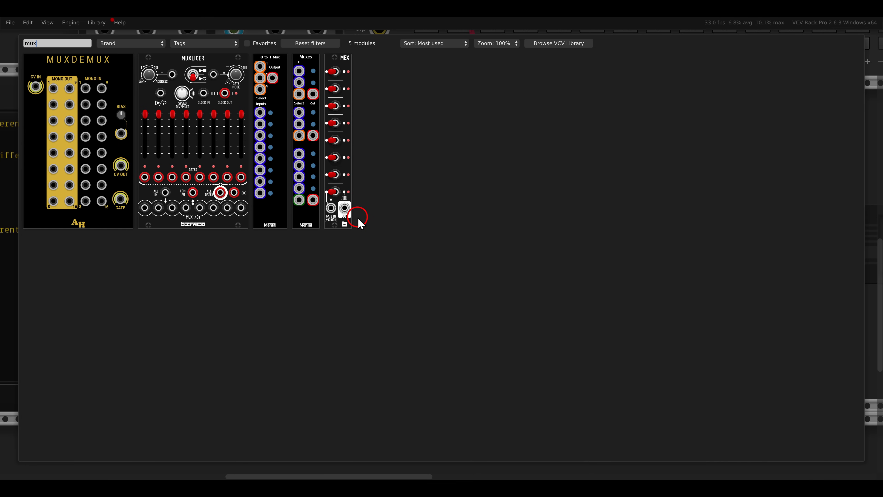
{"action": "left_click_drag", "start_coordinate": [346, 66], "coordinate": [313, 118]}
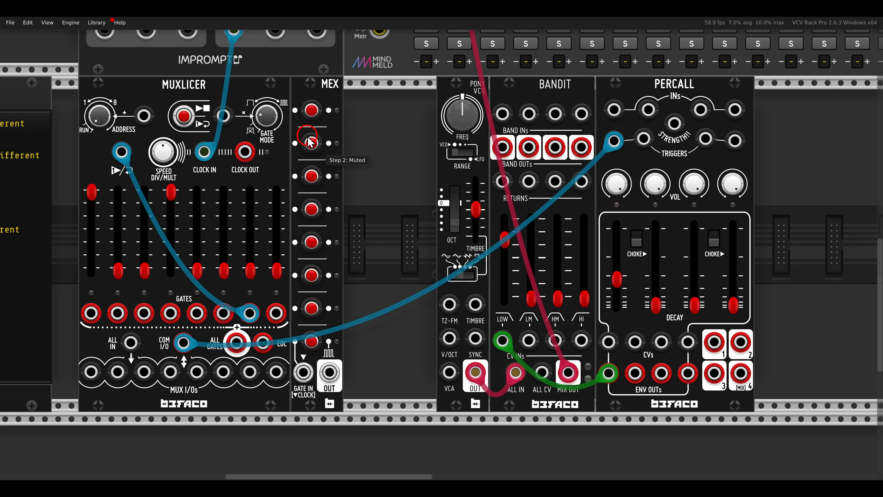
{"action": "left_click", "coordinate": [312, 110]}
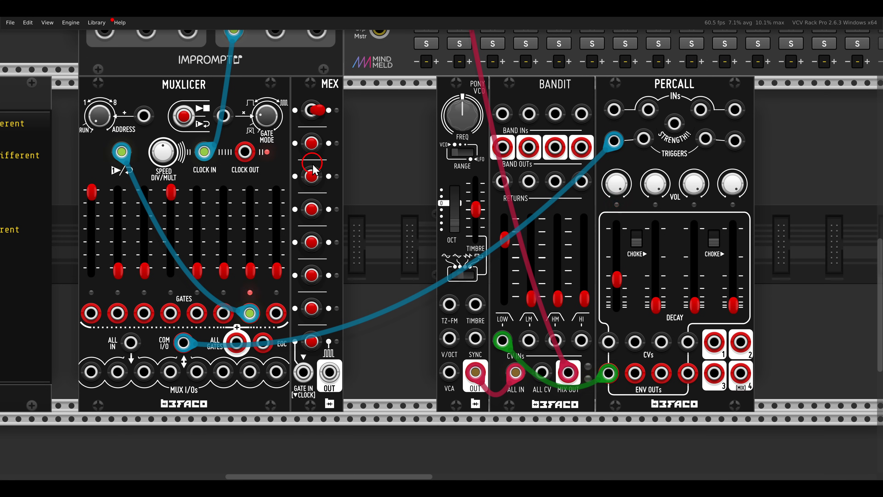
{"action": "left_click", "coordinate": [312, 209]}
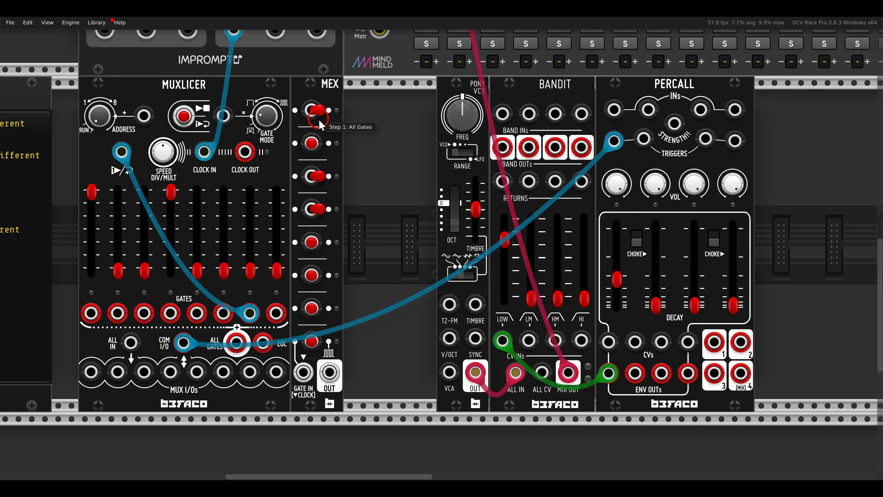
{"action": "left_click", "coordinate": [312, 111]}
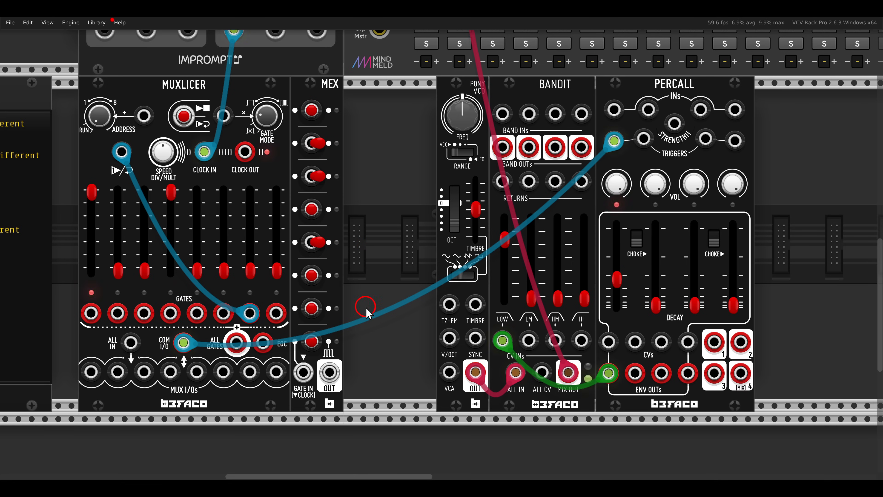
{"action": "left_click_drag", "start_coordinate": [330, 371], "coordinate": [643, 139]}
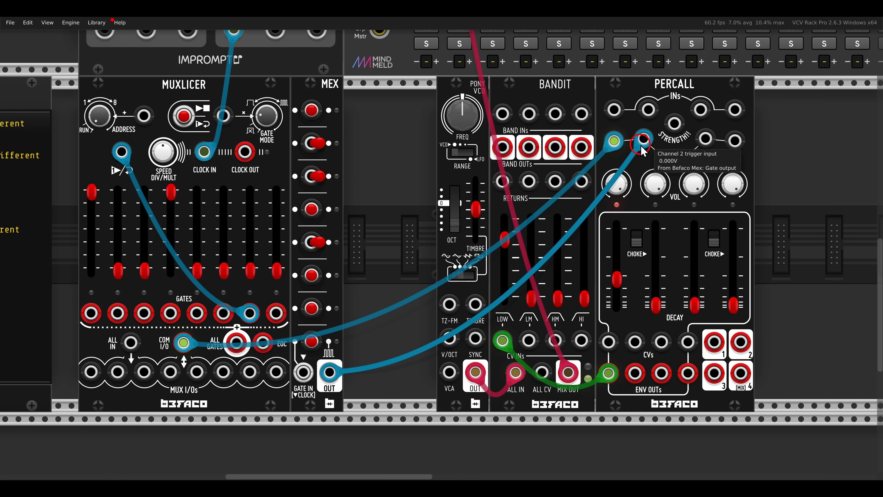
{"action": "left_click_drag", "start_coordinate": [641, 372], "coordinate": [528, 340]}
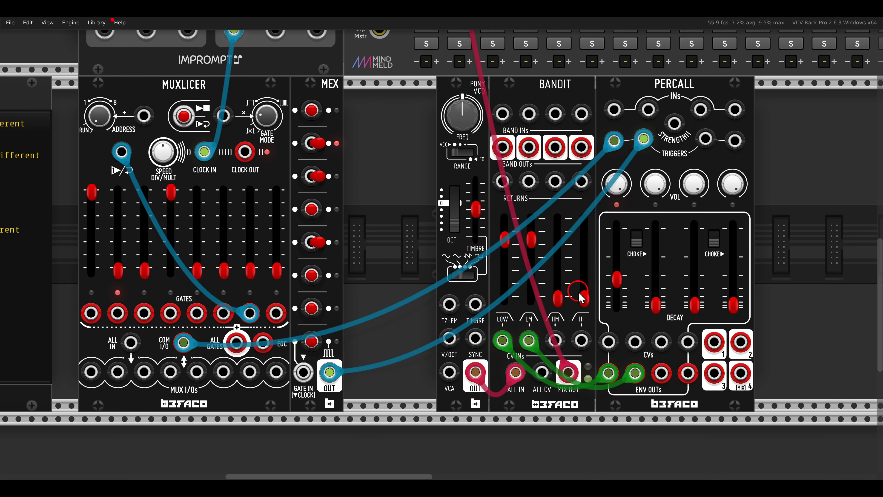
{"action": "left_click_drag", "start_coordinate": [648, 305], "coordinate": [661, 284]}
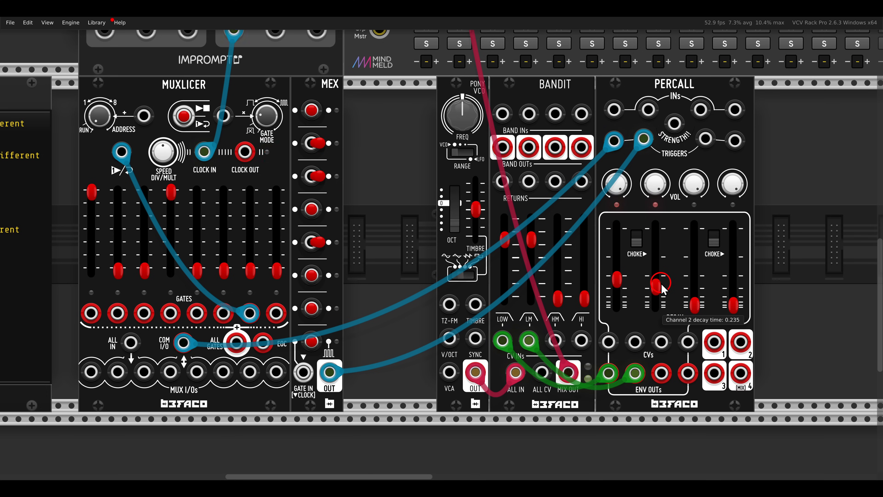
- Find the narrow trigSeq in the module library and add it between Mex and Pony VCO
{"action": "left_click", "coordinate": [433, 221]}
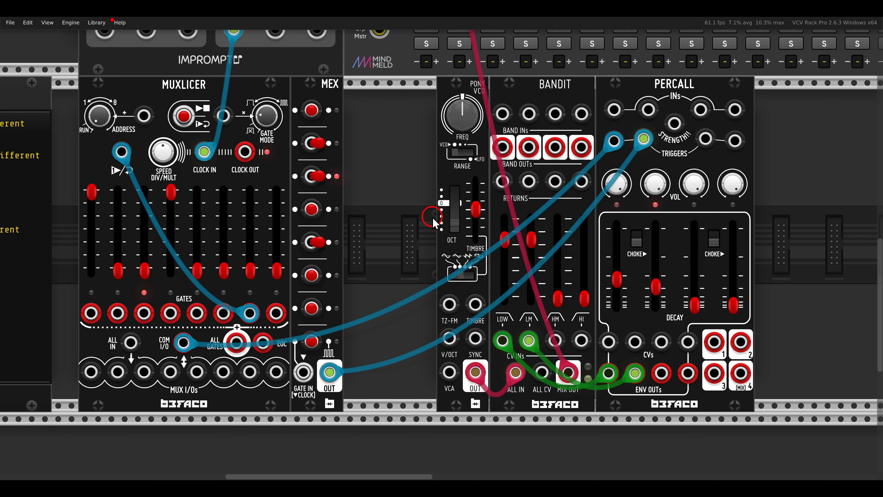
{"action": "left_click", "coordinate": [433, 221]}
{"action": "type", "text": "tr"}
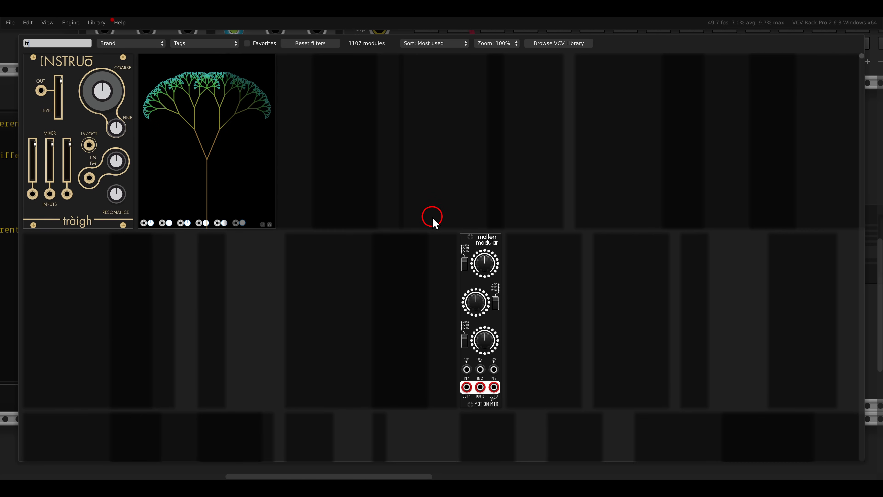
{"action": "type", "text": "ig"}
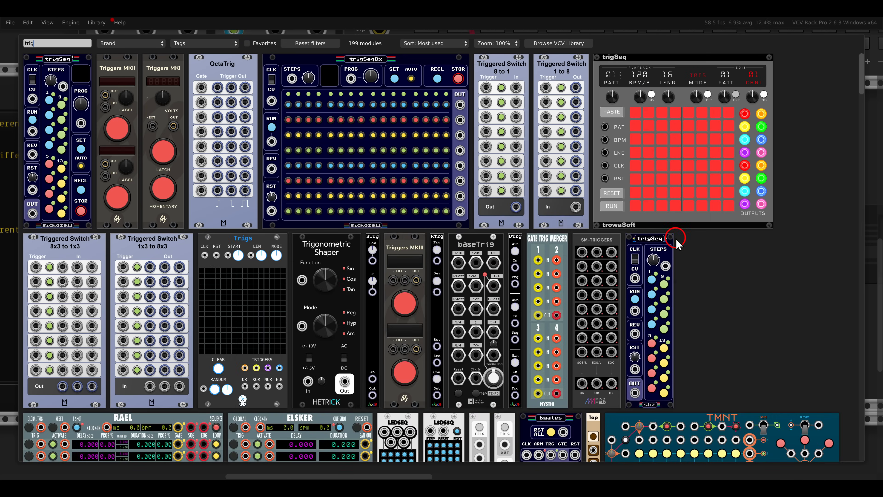
{"action": "left_click", "coordinate": [667, 247]}
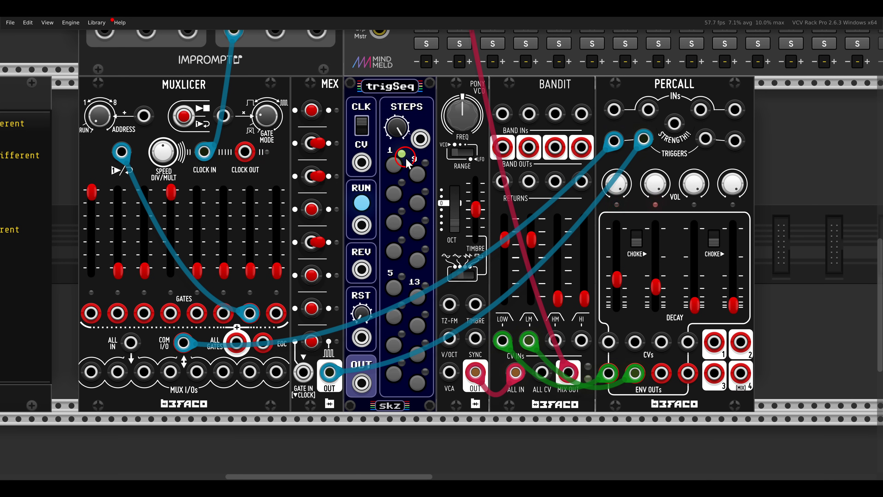
- Patch Clocked's CLK 1 and Reset outputs to trigSeq's clock CV and reset inputs, and set trigSeq's length to 10
{"action": "scroll", "coordinate": [398, 158], "scroll_direction": "down", "scroll_amount": 2}
{"action": "left_click_drag", "start_coordinate": [398, 158], "coordinate": [385, 122]}
{"action": "left_click_drag", "start_coordinate": [474, 340], "coordinate": [296, 121]}
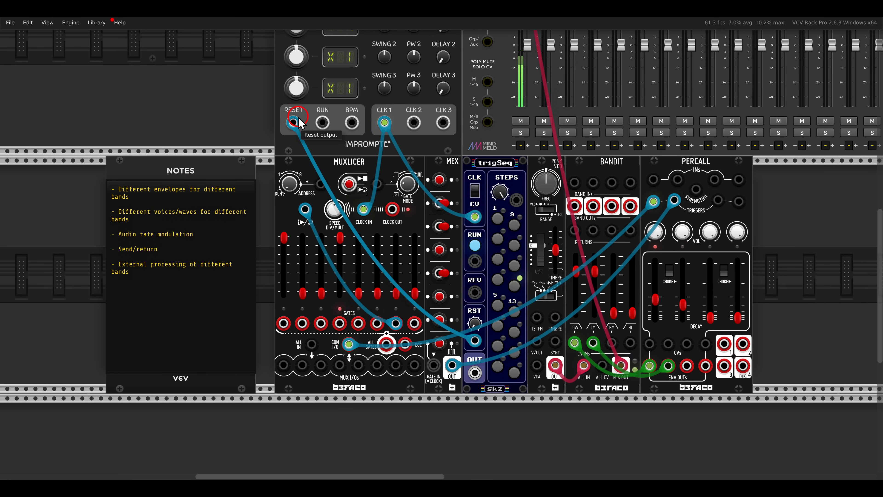
{"action": "scroll", "coordinate": [404, 196], "scroll_direction": "up", "scroll_amount": 4}
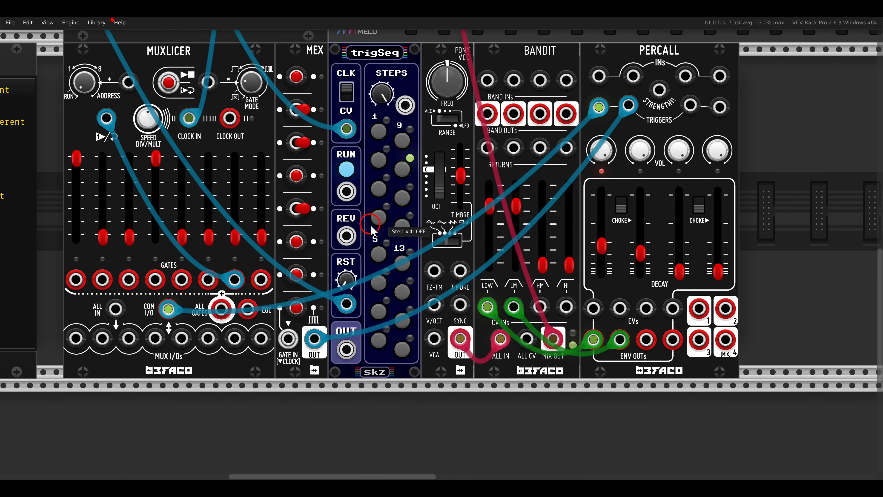
{"action": "left_click_drag", "start_coordinate": [371, 225], "coordinate": [454, 235]}
{"action": "left_click_drag", "start_coordinate": [464, 105], "coordinate": [465, 162]}
{"action": "left_click_drag", "start_coordinate": [505, 191], "coordinate": [394, 191]}
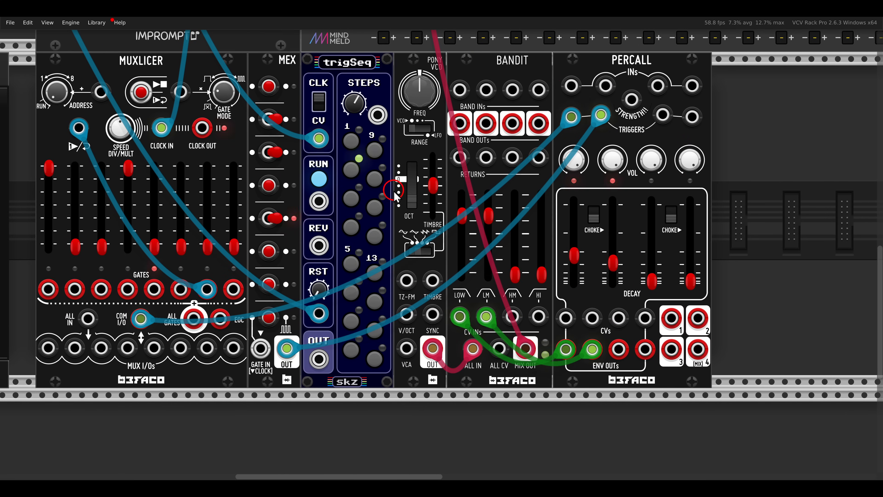
{"action": "left_click_drag", "start_coordinate": [318, 359], "coordinate": [663, 115]}
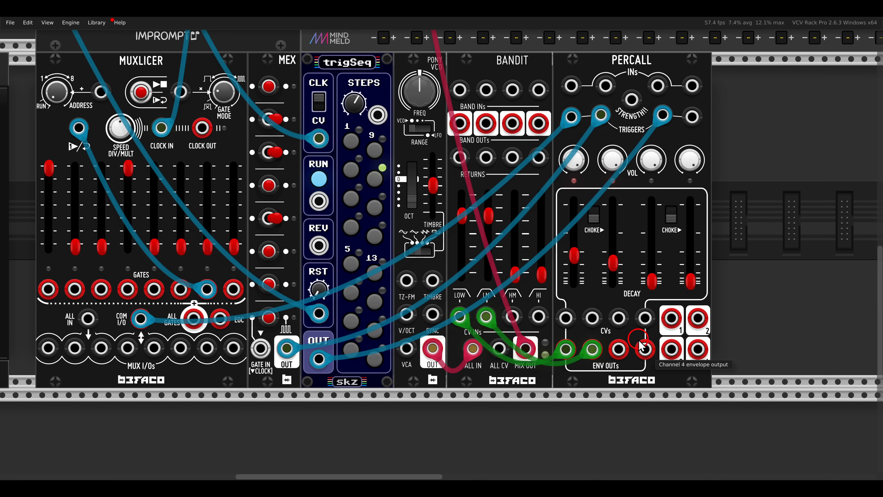
{"action": "left_click_drag", "start_coordinate": [619, 349], "coordinate": [513, 316]}
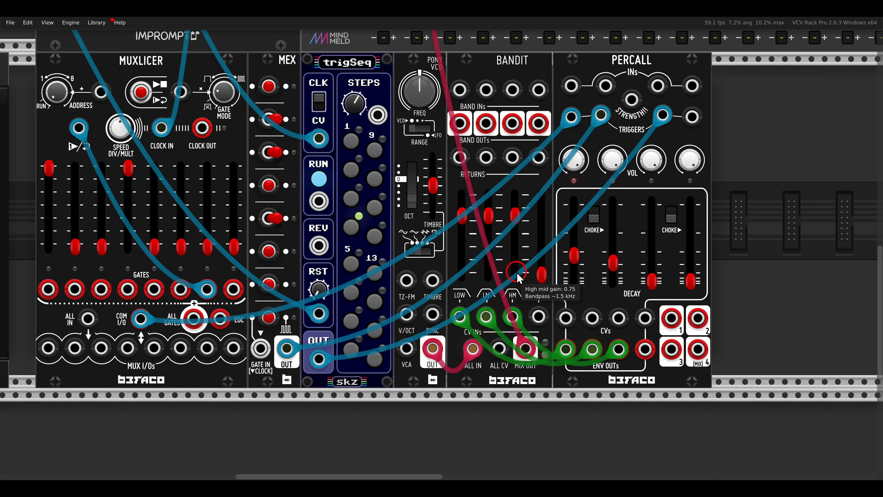
{"action": "left_click", "coordinate": [351, 140]}
{"action": "left_click", "coordinate": [350, 170]}
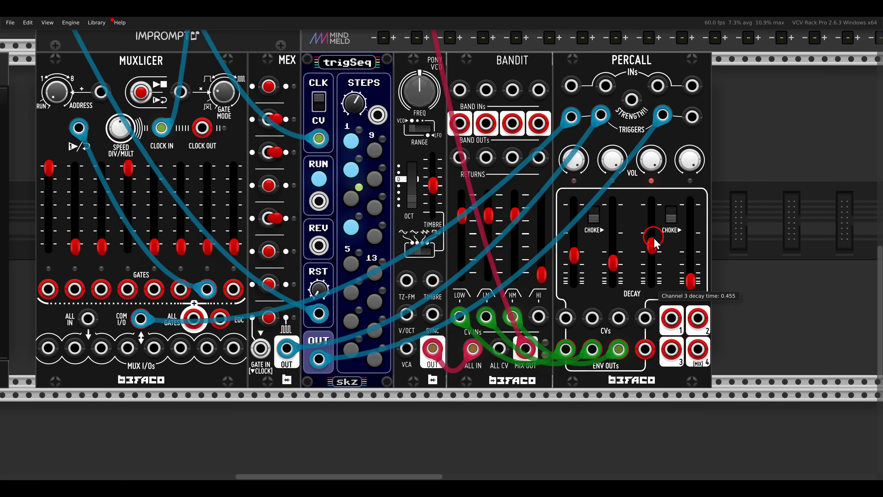
{"action": "left_click_drag", "start_coordinate": [654, 238], "coordinate": [653, 249]}
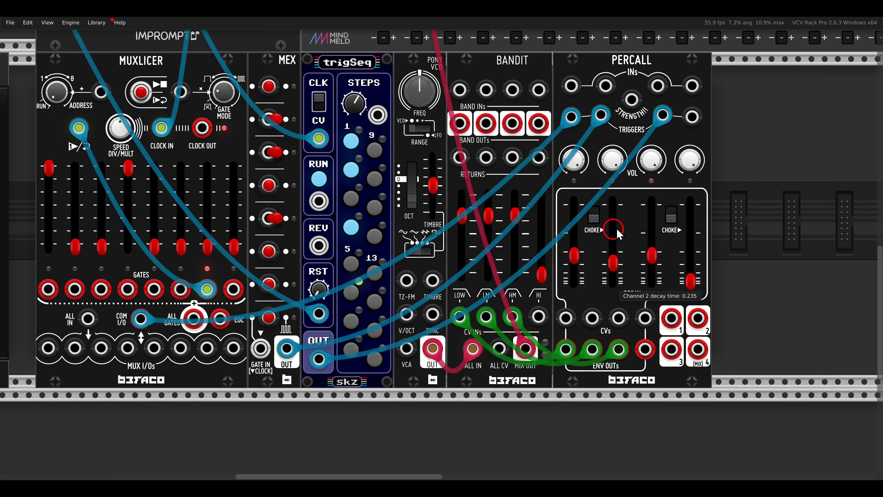
- Move Pony VCO, Bandit and Percall away from trigSeq together and place a duplicate of trigSeq in the gap
{"action": "left_click_drag", "start_coordinate": [734, 138], "coordinate": [445, 84]}
{"action": "left_click_drag", "start_coordinate": [421, 77], "coordinate": [541, 77]}
{"action": "left_click", "coordinate": [449, 77]}
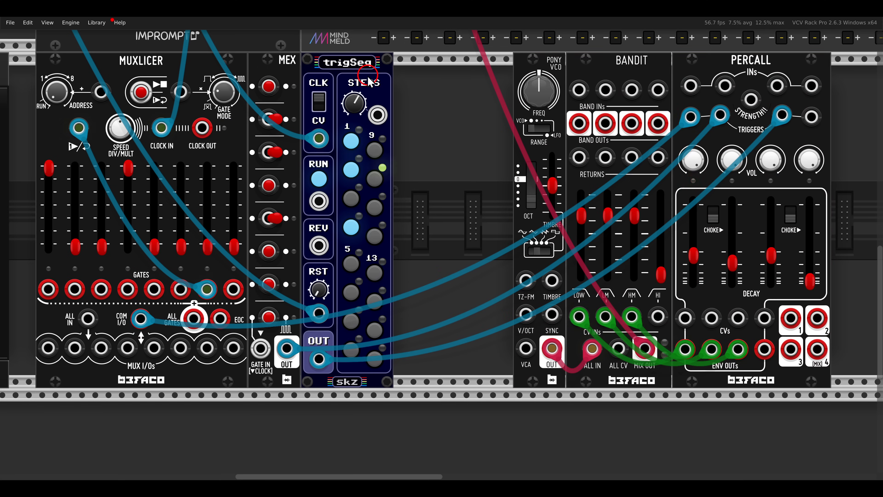
{"action": "key", "text": "ctrl+d"}
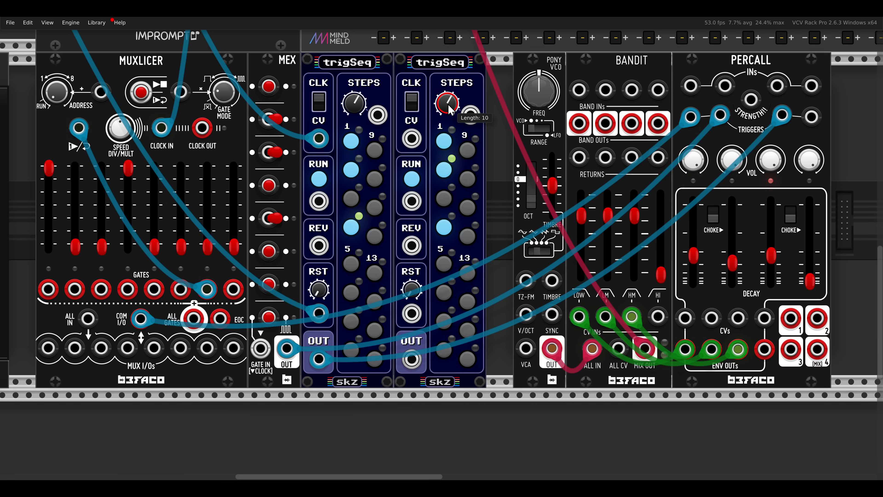
- Shorten the duplicated trigSeq's length and switch off its steps 2 and 4
{"action": "left_click_drag", "start_coordinate": [449, 110], "coordinate": [450, 149]}
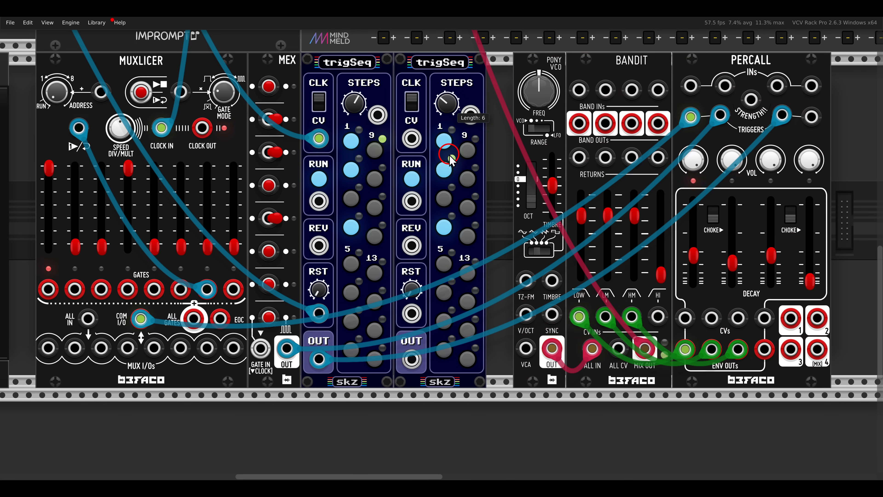
{"action": "left_click", "coordinate": [444, 169]}
{"action": "left_click", "coordinate": [444, 227]}
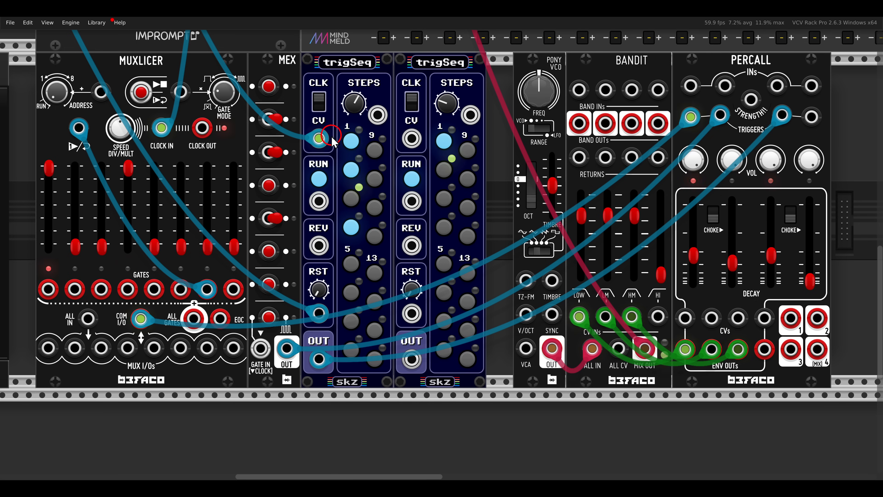
- Patch Clocked's CLK 1 and Reset outputs to the second trigSeq's clock CV and reset inputs, and start Clocked running
{"action": "left_click_drag", "start_coordinate": [329, 138], "coordinate": [411, 138]}
{"action": "left_click_drag", "start_coordinate": [319, 313], "coordinate": [405, 314]}
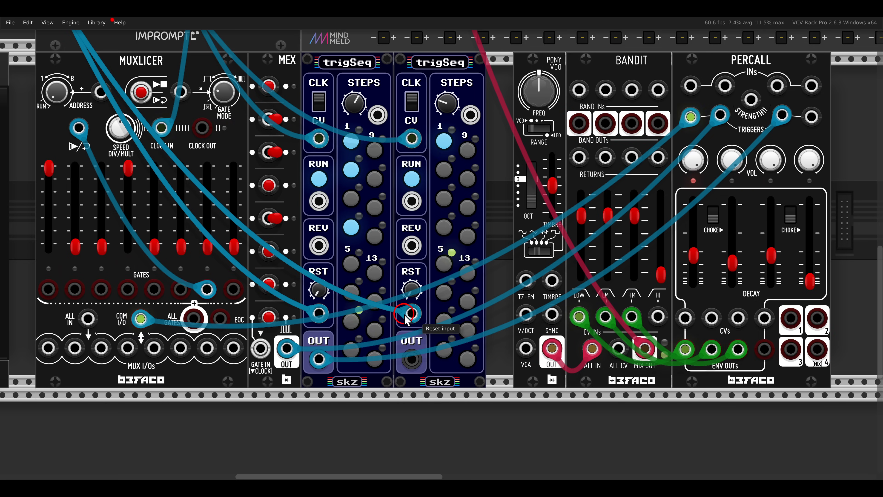
{"action": "scroll", "coordinate": [106, 120], "scroll_direction": "up", "scroll_amount": 5}
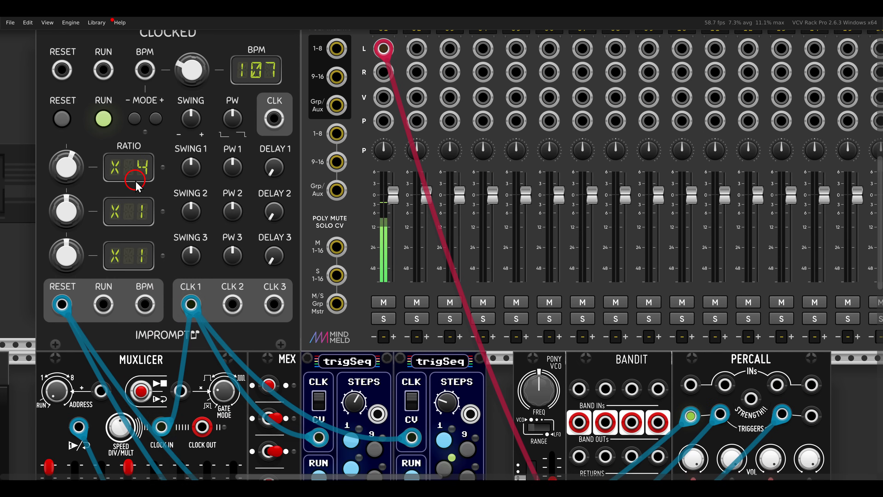
{"action": "left_click", "coordinate": [105, 118]}
{"action": "scroll", "coordinate": [487, 240], "scroll_direction": "down", "scroll_amount": 8}
{"action": "scroll", "coordinate": [487, 240], "scroll_direction": "up", "scroll_amount": 2}
{"action": "scroll", "coordinate": [487, 240], "scroll_direction": "right", "scroll_amount": 2}
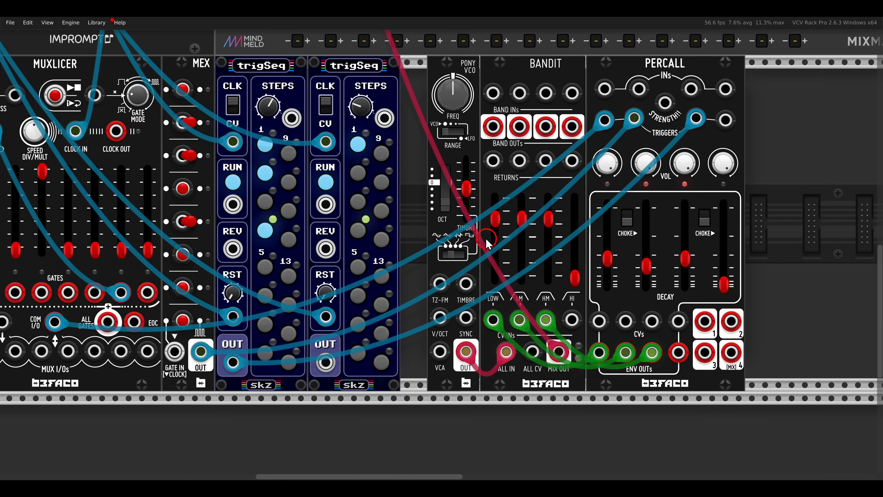
{"action": "left_click_drag", "start_coordinate": [325, 362], "coordinate": [725, 120]}
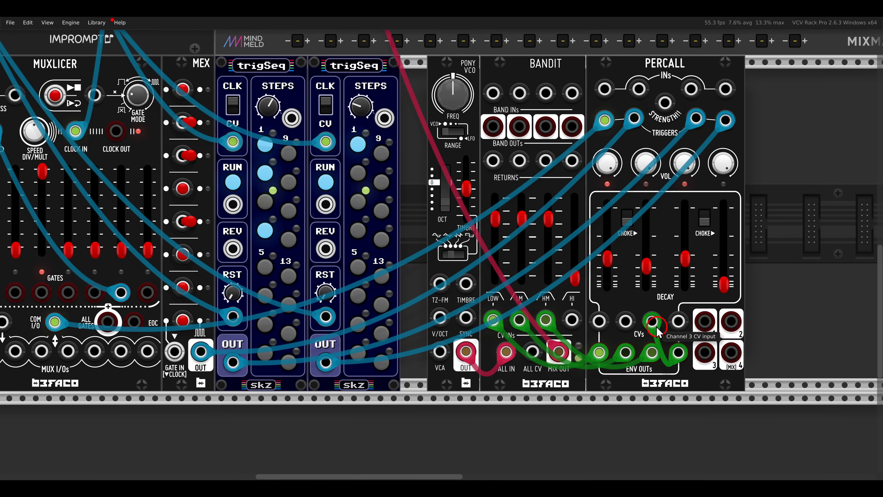
{"action": "left_click_drag", "start_coordinate": [653, 322], "coordinate": [572, 319]}
{"action": "left_click_drag", "start_coordinate": [575, 278], "coordinate": [578, 217]}
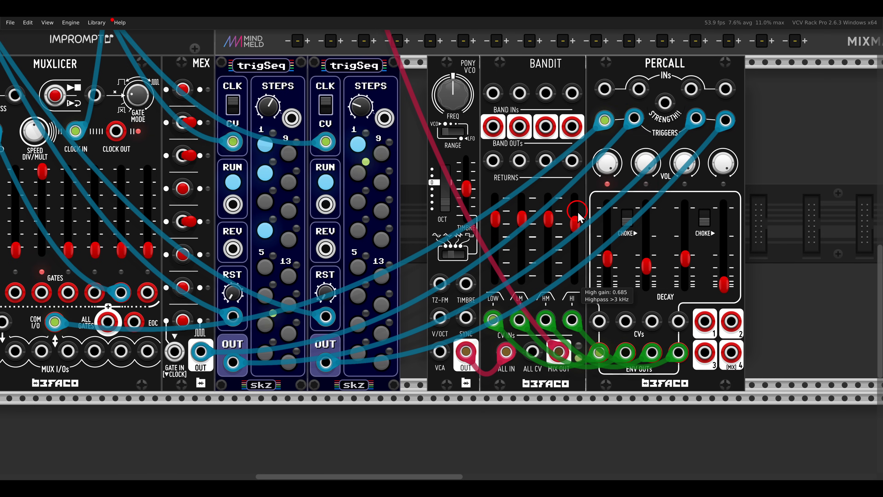
{"action": "left_click_drag", "start_coordinate": [724, 283], "coordinate": [725, 254]}
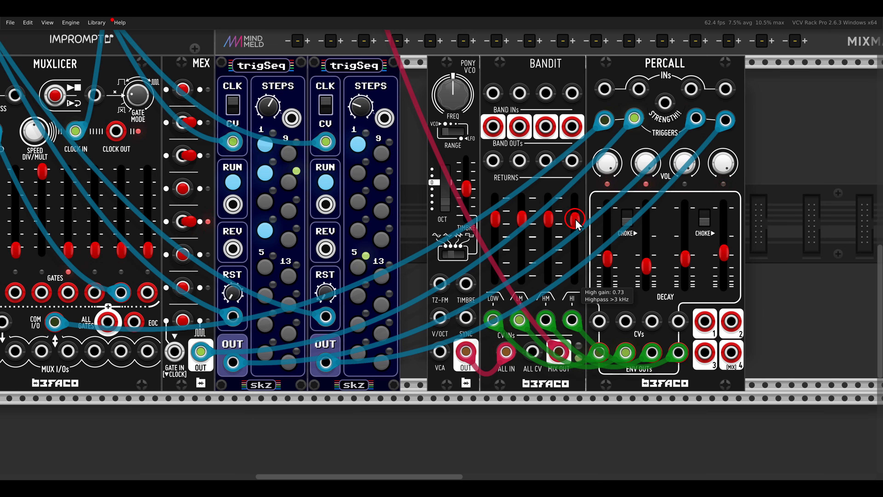
- Raise Bandit's High gain to 0.89
{"action": "mouse_move", "coordinate": [574, 220]}
{"action": "left_mouse_down"}
{"action": "mouse_move", "coordinate": [575, 200]}
{"action": "mouse_move", "coordinate": [578, 210]}
{"action": "left_mouse_up"}
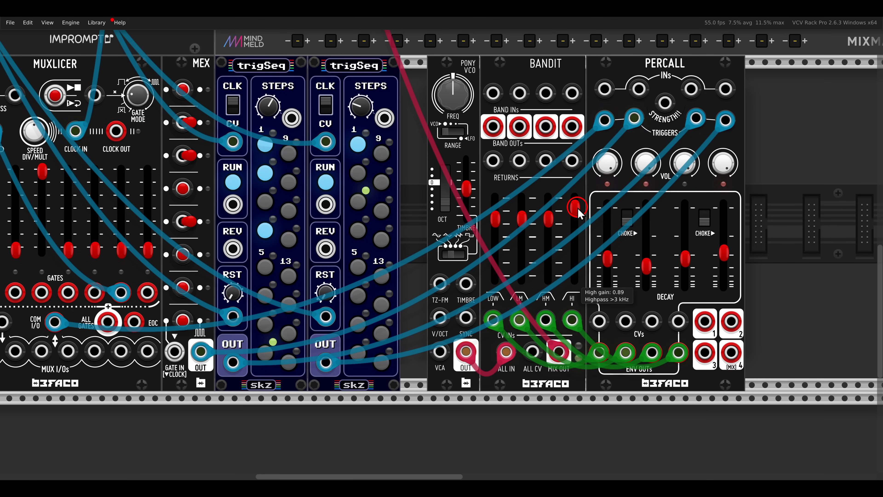
{"action": "scroll", "coordinate": [578, 208], "scroll_direction": "down", "scroll_amount": 2}
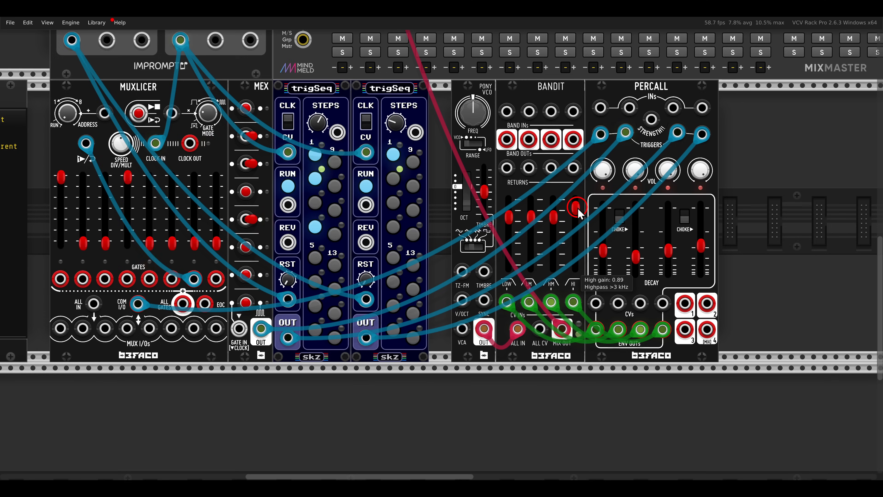
{"action": "scroll", "coordinate": [578, 208], "scroll_direction": "up", "scroll_amount": 5}
{"action": "scroll", "coordinate": [578, 208], "scroll_direction": "down", "scroll_amount": 1}
{"action": "scroll", "coordinate": [577, 212], "scroll_direction": "down", "scroll_amount": 2}
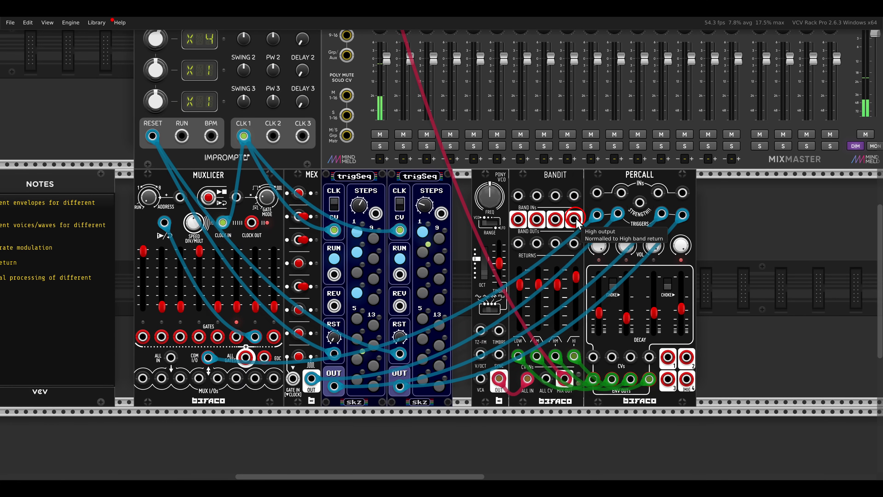
- Search the module browser for "flag" and add the Electric Ensemble chorus beside Percall
{"action": "scroll", "coordinate": [563, 244], "scroll_direction": "right", "scroll_amount": 4}
{"action": "key", "text": "Return"}
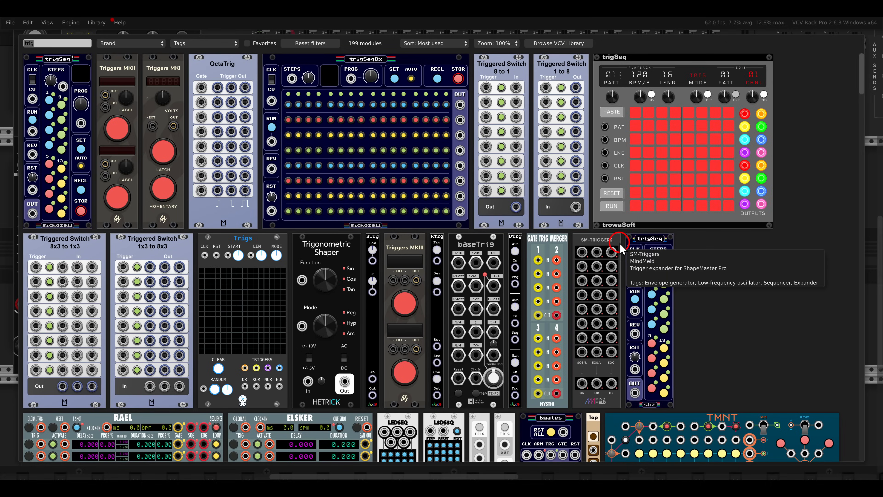
{"action": "type", "text": "flag"}
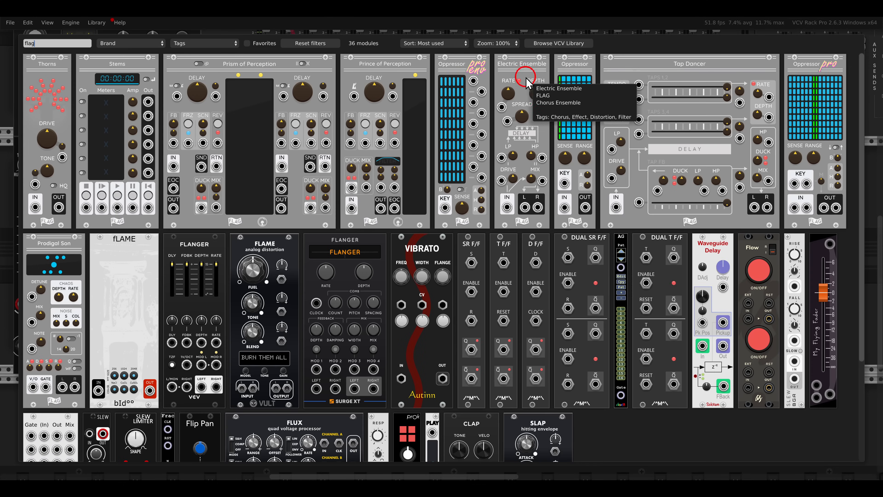
{"action": "left_click", "coordinate": [521, 84]}
- Route Bandit's mix output into Electric Ensemble's input and patch its left and right outputs to the MixMaster channel
{"action": "left_click_drag", "start_coordinate": [533, 338], "coordinate": [617, 345]}
{"action": "left_click_drag", "start_coordinate": [593, 345], "coordinate": [445, 347]}
{"action": "left_click_drag", "start_coordinate": [635, 345], "coordinate": [260, 102]}
{"action": "scroll", "coordinate": [347, 139], "scroll_direction": "up", "scroll_amount": 5}
{"action": "left_click_drag", "start_coordinate": [702, 413], "coordinate": [554, 222]}
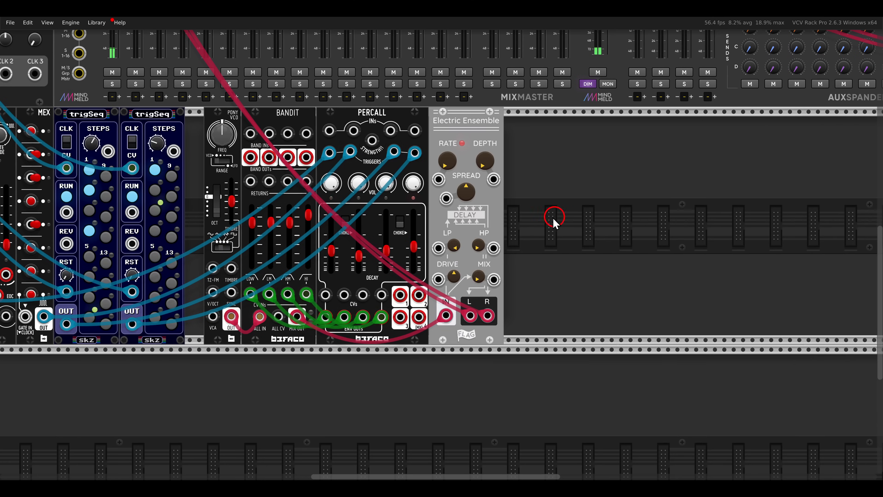
- Turn down Electric Ensemble's Spread and Mix
{"action": "left_click_drag", "start_coordinate": [480, 276], "coordinate": [437, 250]}
{"action": "scroll", "coordinate": [487, 257], "scroll_direction": "left", "scroll_amount": 10}
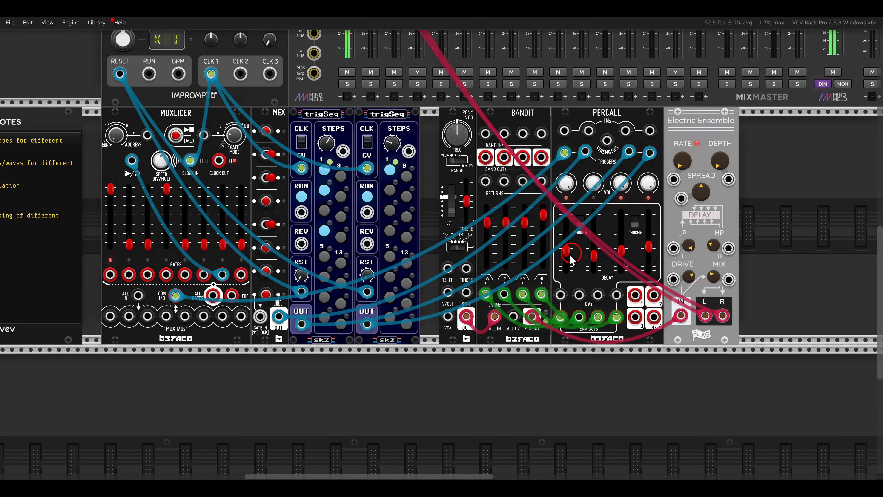
{"action": "scroll", "coordinate": [547, 256], "scroll_direction": "up", "scroll_amount": 1}
{"action": "left_click_drag", "start_coordinate": [726, 177], "coordinate": [730, 223]}
{"action": "left_click_drag", "start_coordinate": [746, 281], "coordinate": [745, 294]}
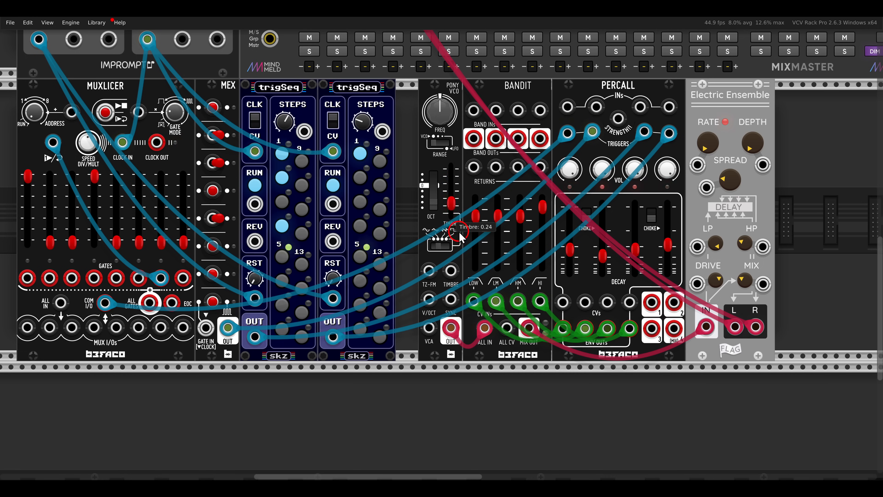
- Vary Pony VCO's Timbre between about 0.17 and 0.55 and try its waveform switch, including Triangle
{"action": "left_click_drag", "start_coordinate": [467, 214], "coordinate": [470, 246]}
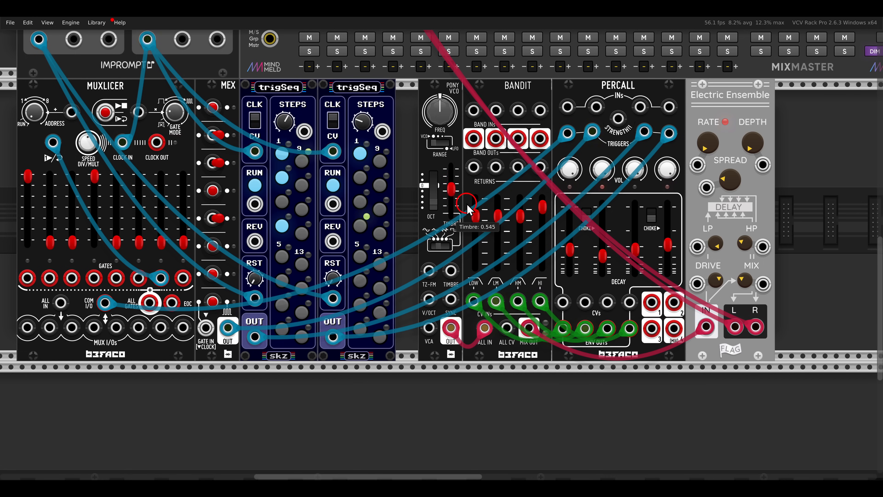
{"action": "left_click_drag", "start_coordinate": [468, 209], "coordinate": [475, 229]}
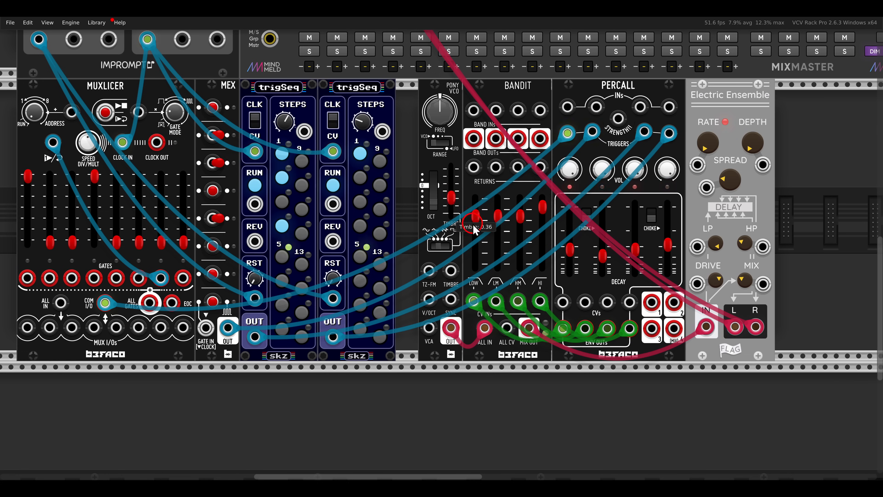
{"action": "left_click", "coordinate": [445, 245]}
{"action": "left_click", "coordinate": [445, 245]}
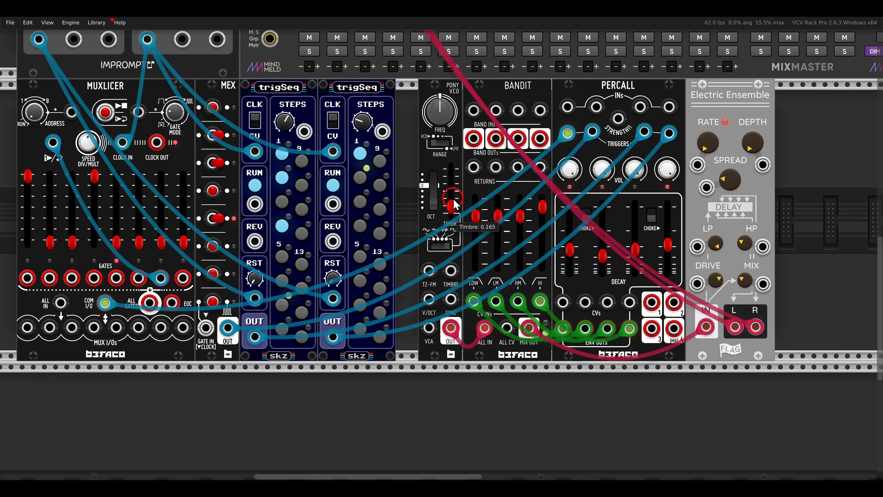
{"action": "mouse_move", "coordinate": [454, 183]}
{"action": "left_mouse_down"}
{"action": "mouse_move", "coordinate": [458, 130]}
{"action": "mouse_move", "coordinate": [466, 182]}
{"action": "left_mouse_up"}
- Add a Surge XT Filter after Electric Ensemble and insert it in the stereo signal path to MixMaster
{"action": "left_click_drag", "start_coordinate": [642, 204], "coordinate": [470, 209]}
{"action": "right_click", "coordinate": [660, 209]}
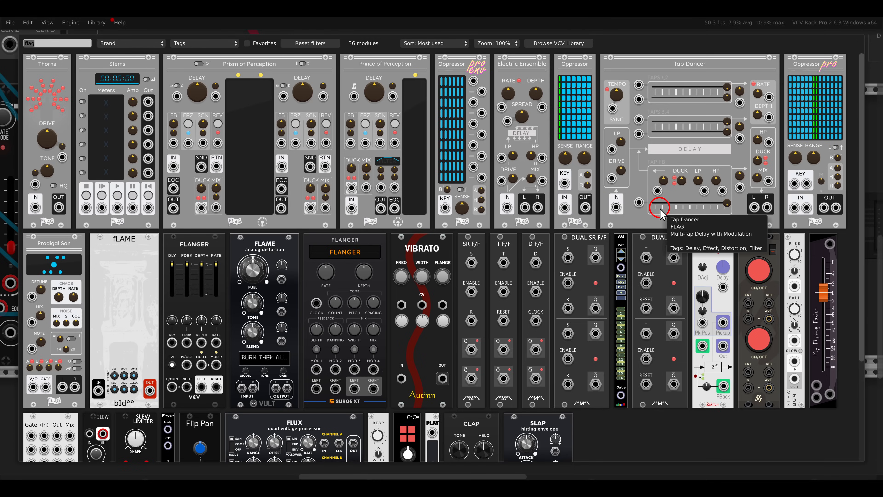
{"action": "key", "text": "BackSpace"}
{"action": "left_click", "coordinate": [595, 153]}
{"action": "mouse_move", "coordinate": [584, 332]}
{"action": "left_mouse_down"}
{"action": "mouse_move", "coordinate": [715, 334]}
{"action": "mouse_move", "coordinate": [584, 333]}
{"action": "left_mouse_up"}
{"action": "left_click_drag", "start_coordinate": [443, 256], "coordinate": [464, 258]}
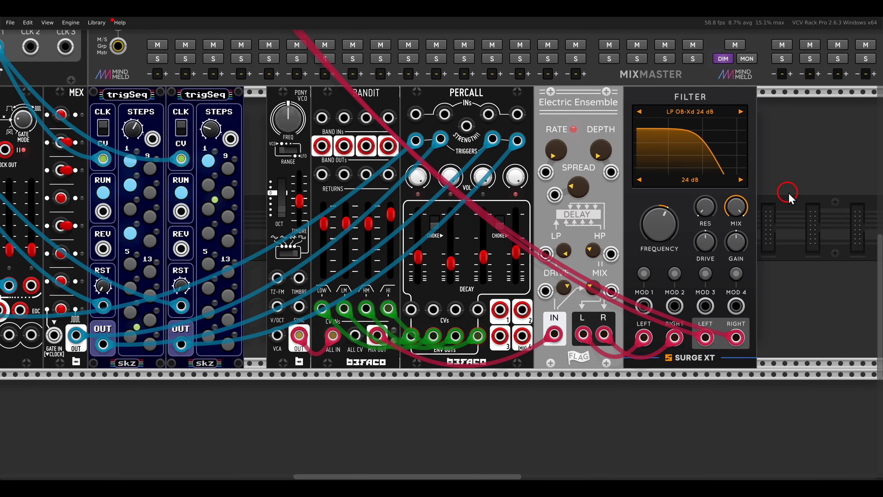
- Shift the modules from Pony VCO to Filter to the right and add a Bogaudio LLFO beside the second trigSeq
{"action": "left_click_drag", "start_coordinate": [795, 191], "coordinate": [303, 135]}
{"action": "left_click_drag", "start_coordinate": [306, 138], "coordinate": [360, 141]}
{"action": "right_click", "coordinate": [294, 151]}
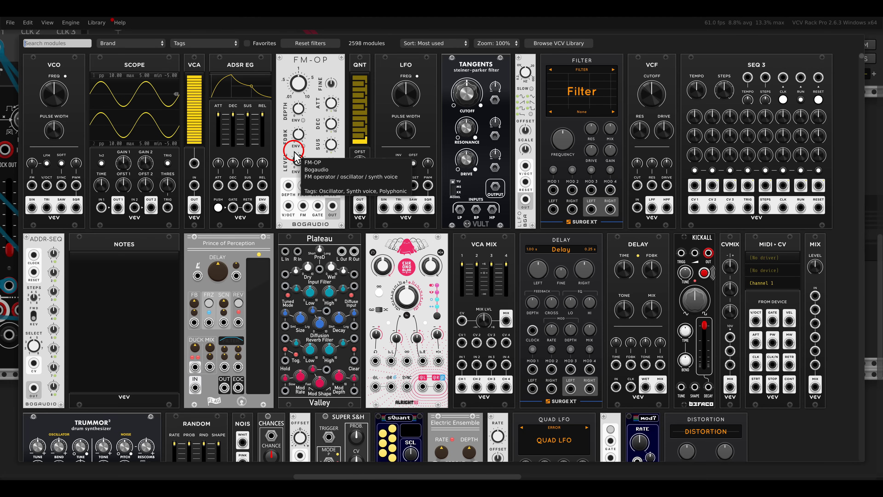
{"action": "type", "text": "llfo"}
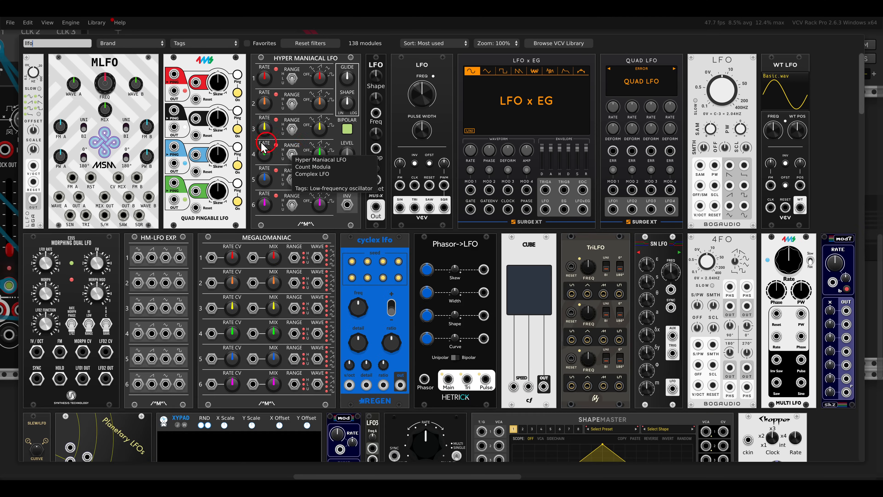
{"action": "left_click_drag", "start_coordinate": [33, 67], "coordinate": [256, 161]}
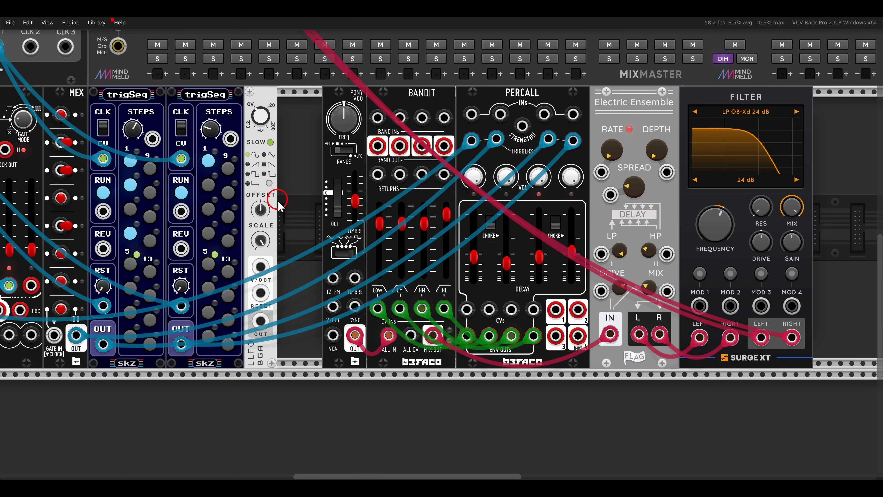
- Patch LLFO's output to Pony VCO's Timbre input, lower LLFO's frequency and scale, and set its offset to 3.253 V
{"action": "left_click_drag", "start_coordinate": [354, 277], "coordinate": [260, 320]}
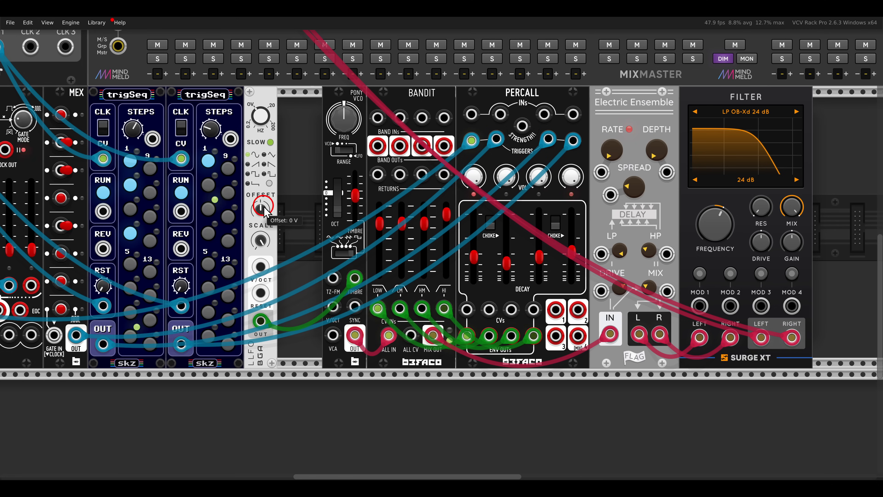
{"action": "left_click_drag", "start_coordinate": [261, 210], "coordinate": [256, 189]}
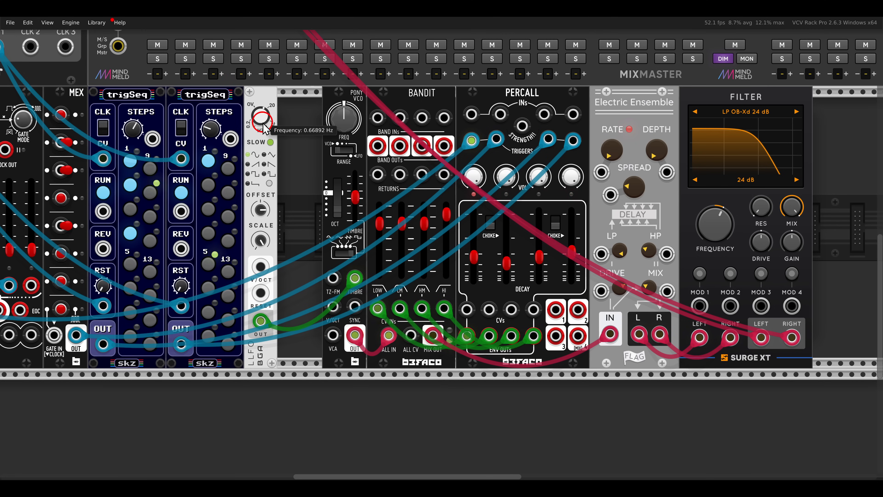
{"action": "left_click_drag", "start_coordinate": [265, 137], "coordinate": [267, 142]}
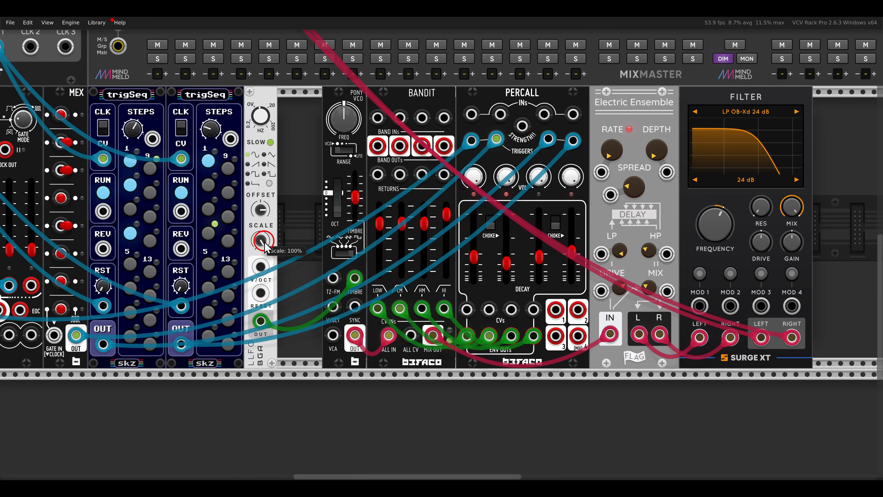
{"action": "left_click_drag", "start_coordinate": [263, 242], "coordinate": [263, 292]}
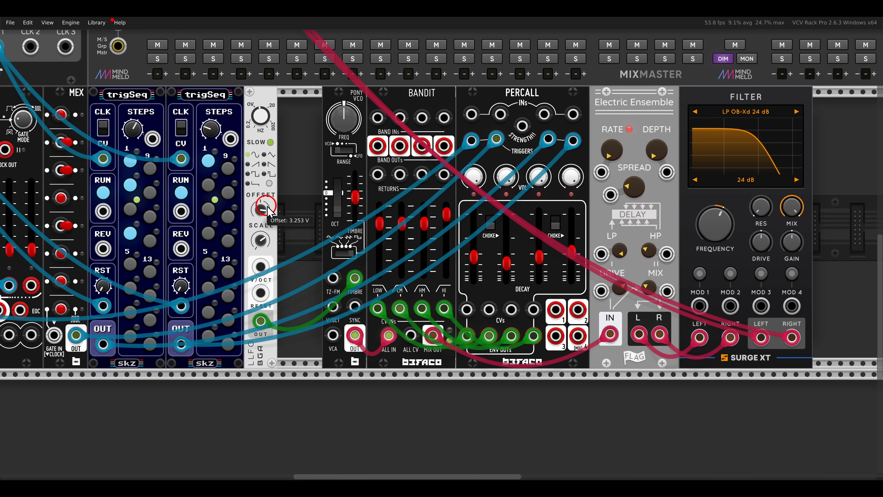
- Move the modules from Pony VCO to Filter up against LLFO and set Pony VCO's Timbre to 0.155
{"action": "left_click_drag", "start_coordinate": [309, 158], "coordinate": [606, 154]}
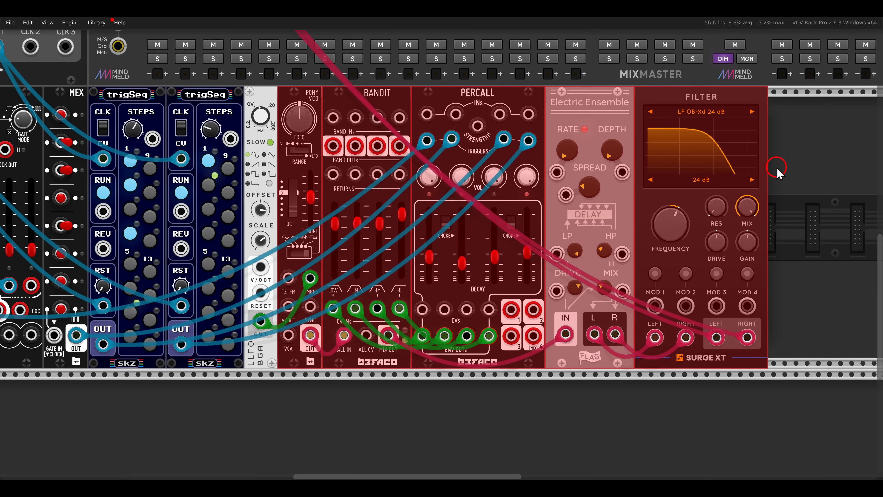
{"action": "left_click", "coordinate": [788, 167]}
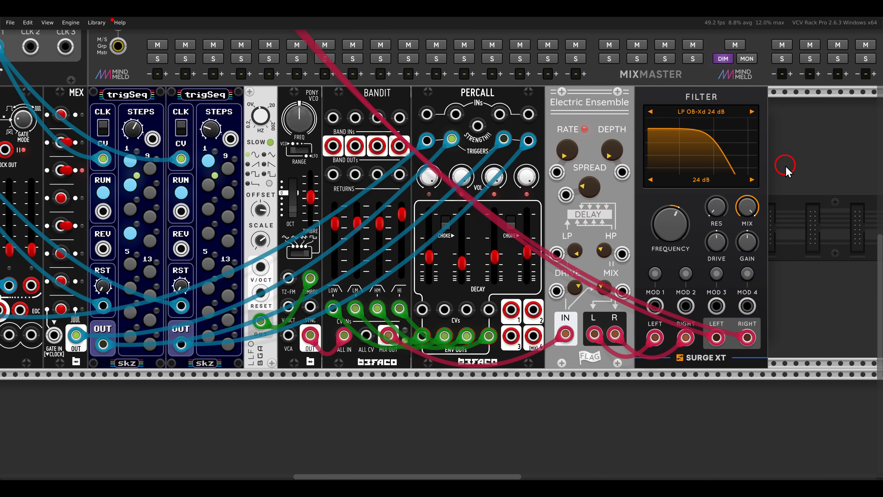
{"action": "left_click_drag", "start_coordinate": [327, 195], "coordinate": [315, 172]}
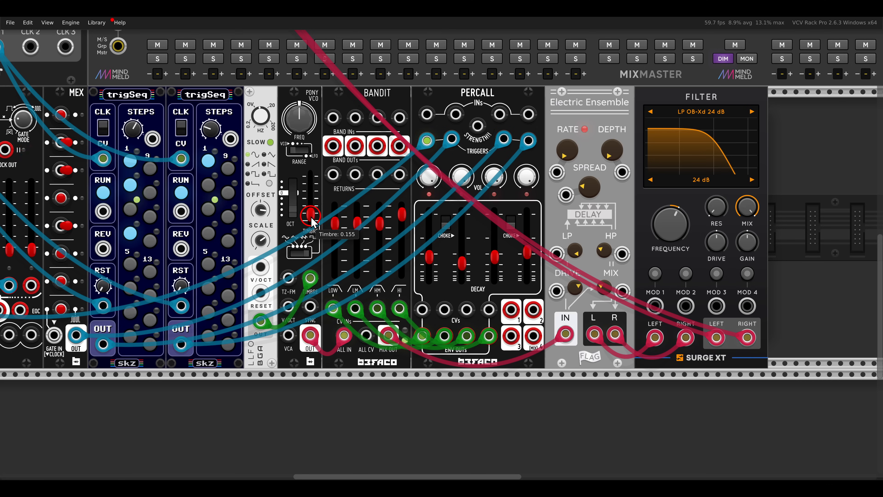
- Move Filter further right and add a VCV VCA MIX between Electric Ensemble and Filter
{"action": "left_click_drag", "start_coordinate": [668, 220], "coordinate": [566, 242]}
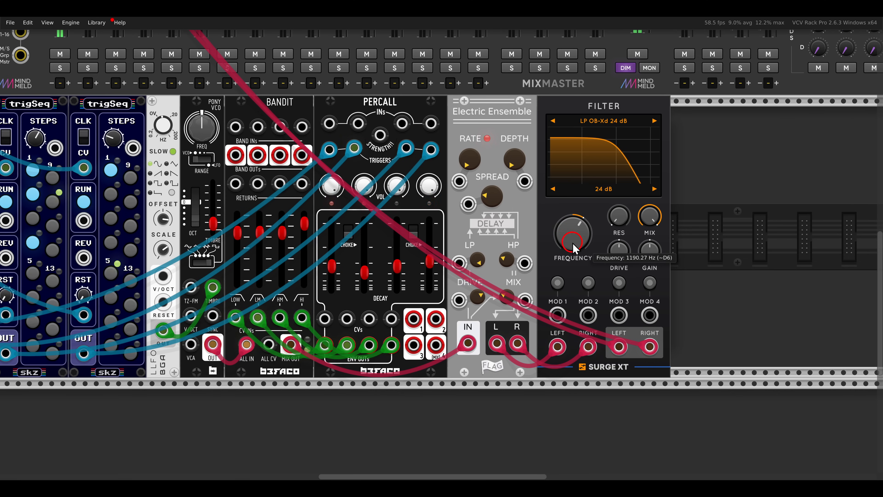
{"action": "left_click_drag", "start_coordinate": [558, 132], "coordinate": [674, 122]}
{"action": "right_click", "coordinate": [627, 173]}
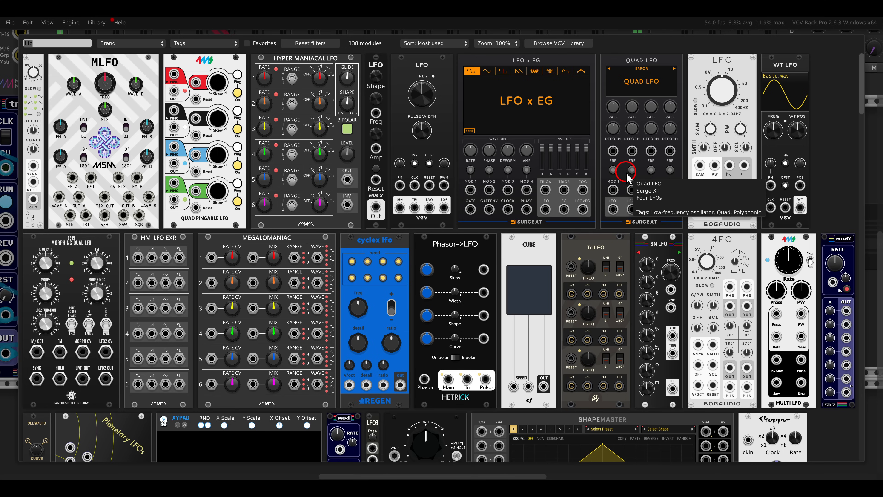
{"action": "left_click", "coordinate": [544, 227]}
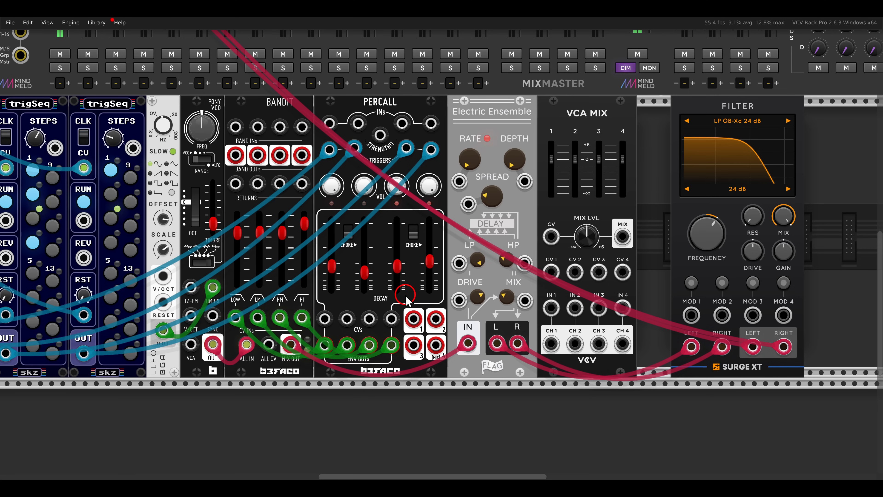
{"action": "left_click", "coordinate": [440, 343]}
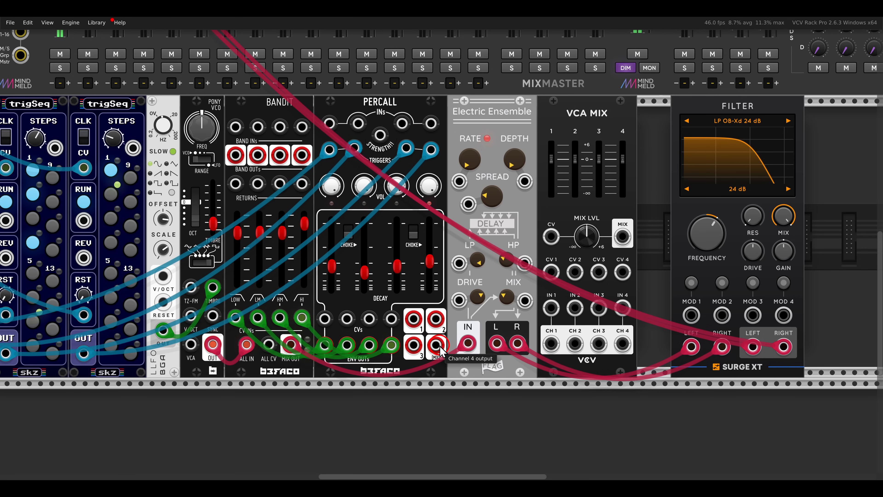
{"action": "left_click", "coordinate": [364, 186]}
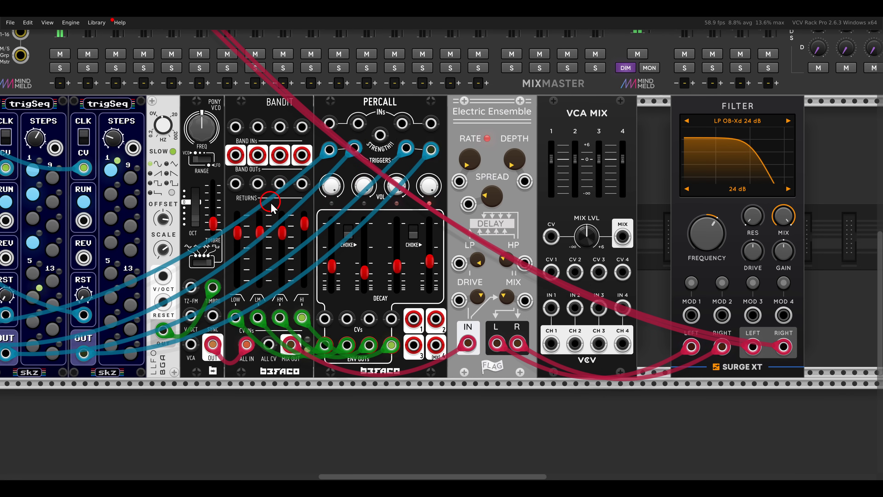
{"action": "left_click", "coordinate": [216, 199]}
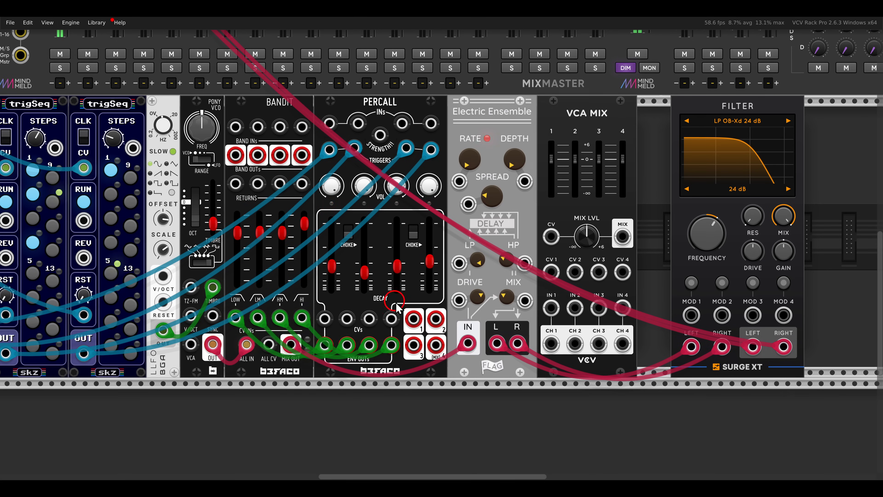
{"action": "left_click", "coordinate": [413, 343]}
- Patch Percall's four envelope outputs to VCA MIX's inputs 1 to 4
{"action": "left_click", "coordinate": [420, 324]}
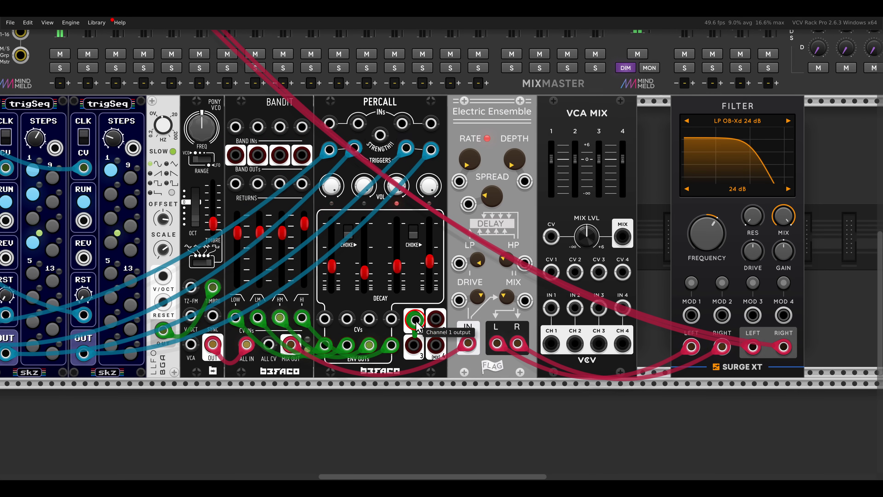
{"action": "left_click_drag", "start_coordinate": [422, 329], "coordinate": [338, 335]}
{"action": "left_click_drag", "start_coordinate": [331, 342], "coordinate": [331, 343]}
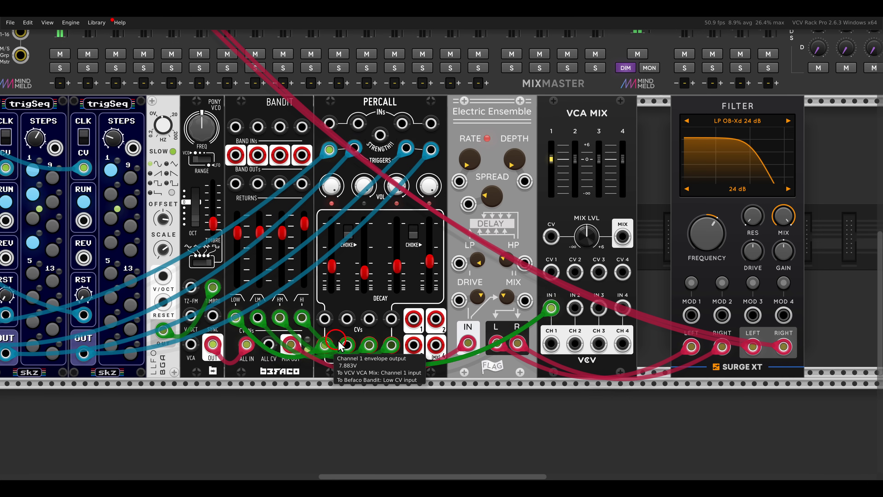
{"action": "left_click_drag", "start_coordinate": [575, 308], "coordinate": [347, 344]}
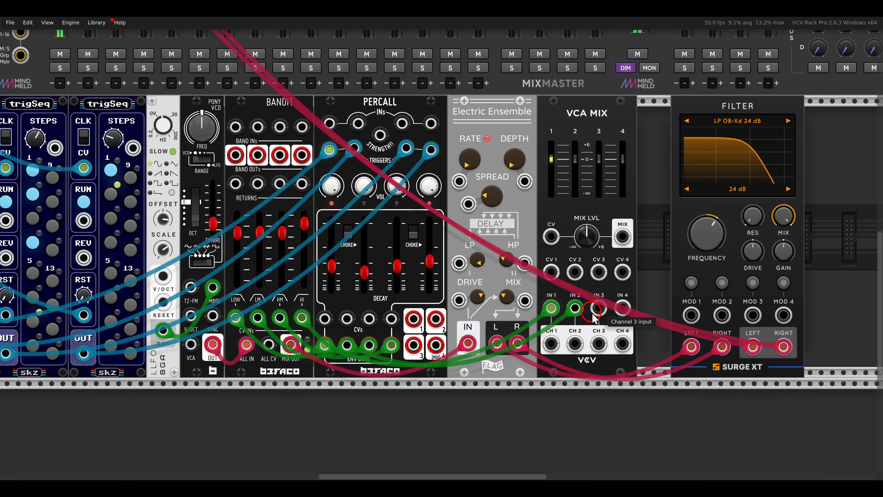
{"action": "left_click_drag", "start_coordinate": [598, 308], "coordinate": [369, 345]}
{"action": "left_click_drag", "start_coordinate": [622, 308], "coordinate": [391, 344]}
- Turn all four VCA MIX channel levels fully down and patch its mix output to Filter's Mod 1 input
{"action": "left_click_drag", "start_coordinate": [551, 159], "coordinate": [548, 248]}
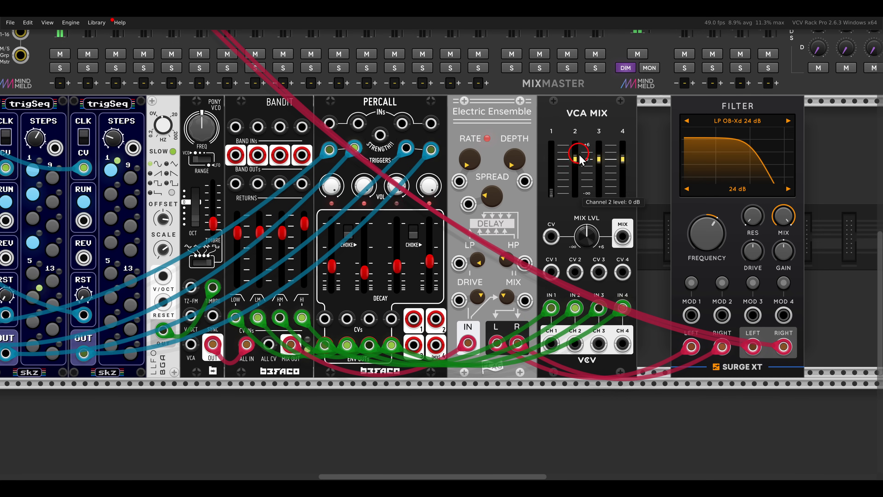
{"action": "left_click_drag", "start_coordinate": [575, 159], "coordinate": [597, 222]}
{"action": "left_click_drag", "start_coordinate": [622, 159], "coordinate": [621, 226]}
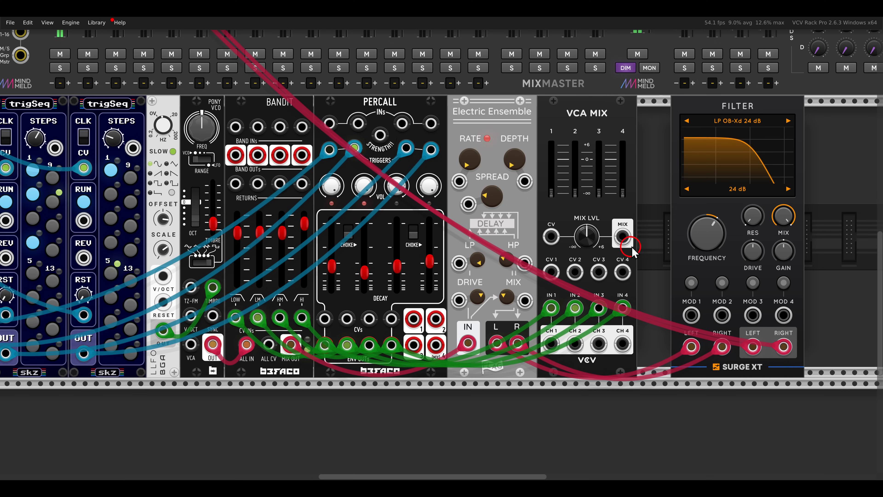
{"action": "scroll", "coordinate": [700, 99], "scroll_direction": "right", "scroll_amount": 3}
{"action": "left_click_drag", "start_coordinate": [533, 223], "coordinate": [568, 301]}
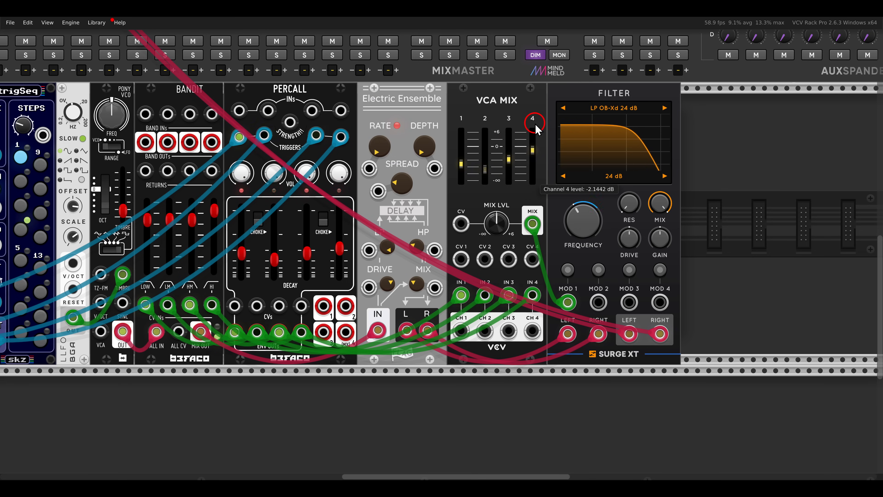
- Lower VCA MIX's channel 4 level and switch Filter to the LP K35 lowpass type
{"action": "left_click_drag", "start_coordinate": [536, 126], "coordinate": [536, 150]}
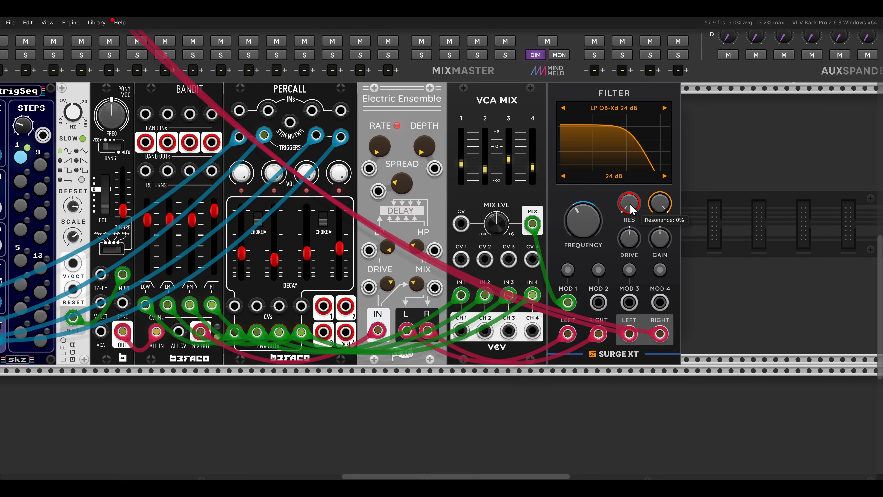
{"action": "left_click", "coordinate": [609, 110]}
{"action": "left_click", "coordinate": [633, 132]}
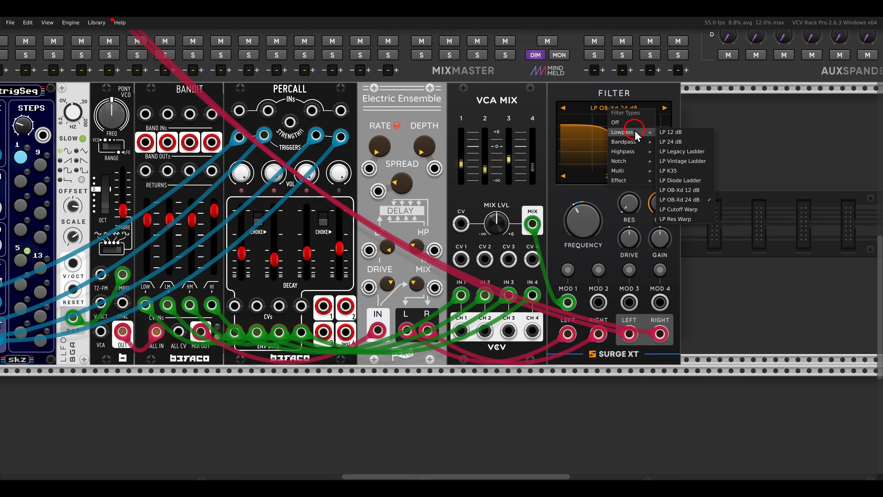
{"action": "left_click", "coordinate": [668, 171]}
- Raise Filter's resonance moderately while leaving its Drive at 0 dB
{"action": "scroll", "coordinate": [650, 174], "scroll_direction": "right", "scroll_amount": 2}
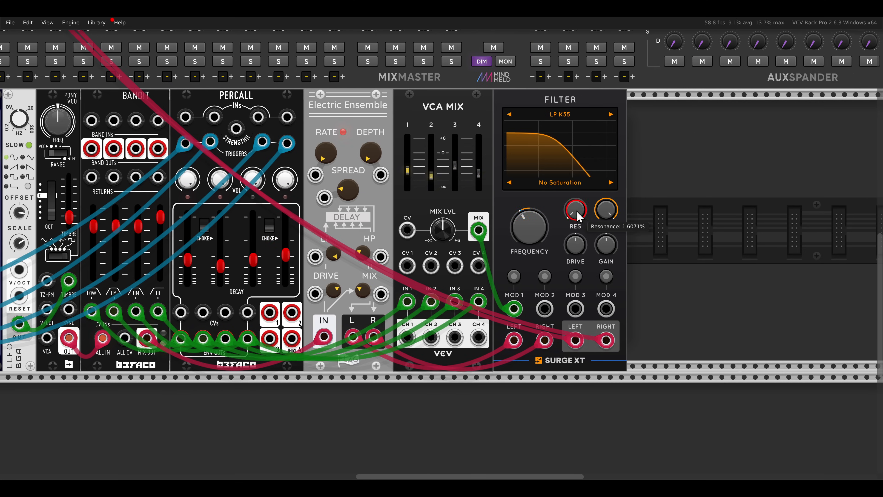
{"action": "left_click_drag", "start_coordinate": [576, 210], "coordinate": [547, 153]}
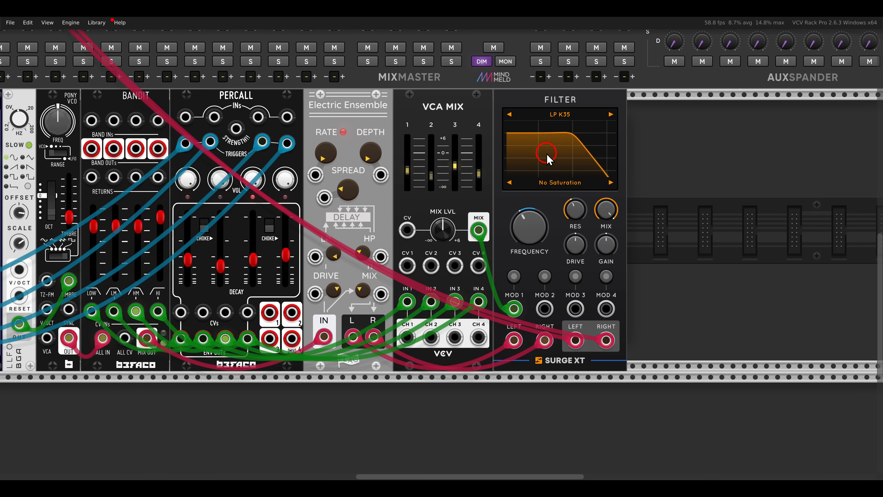
{"action": "left_click", "coordinate": [582, 243]}
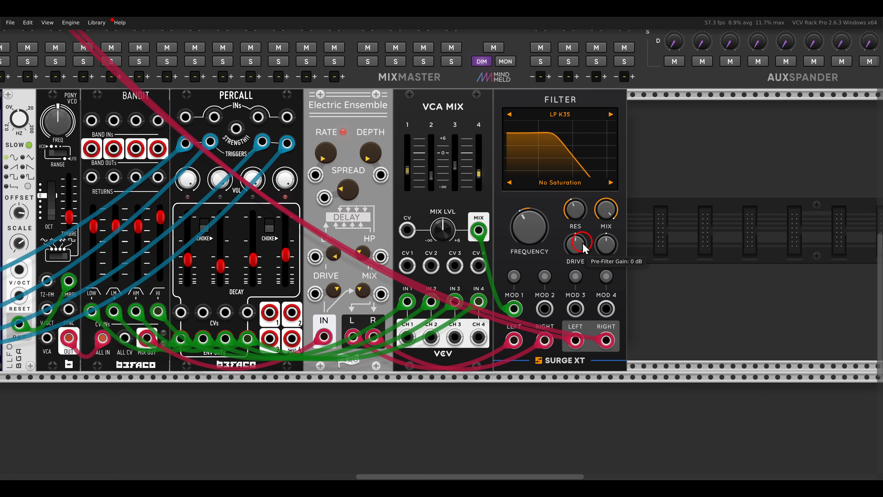
- Add a Surge XT Delay module and place it directly against the right side of Filter
{"action": "scroll", "coordinate": [647, 232], "scroll_direction": "down", "scroll_amount": 2}
{"action": "right_click", "coordinate": [654, 232]}
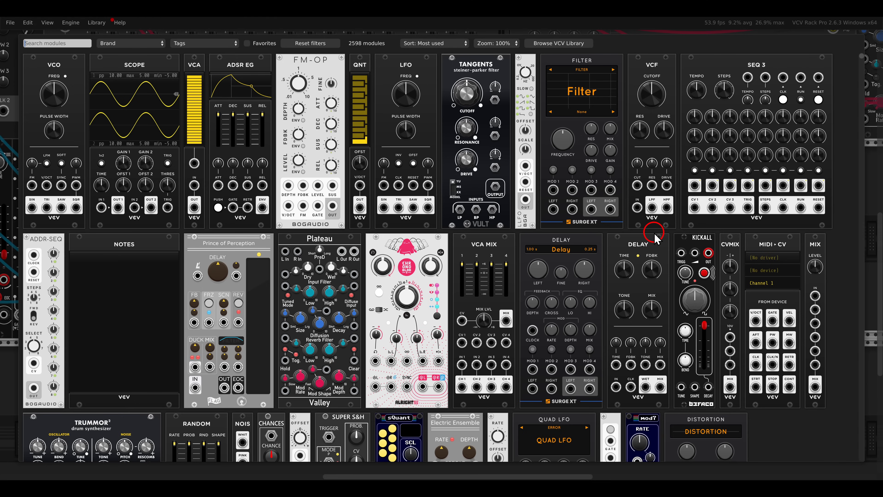
{"action": "left_click", "coordinate": [589, 248]}
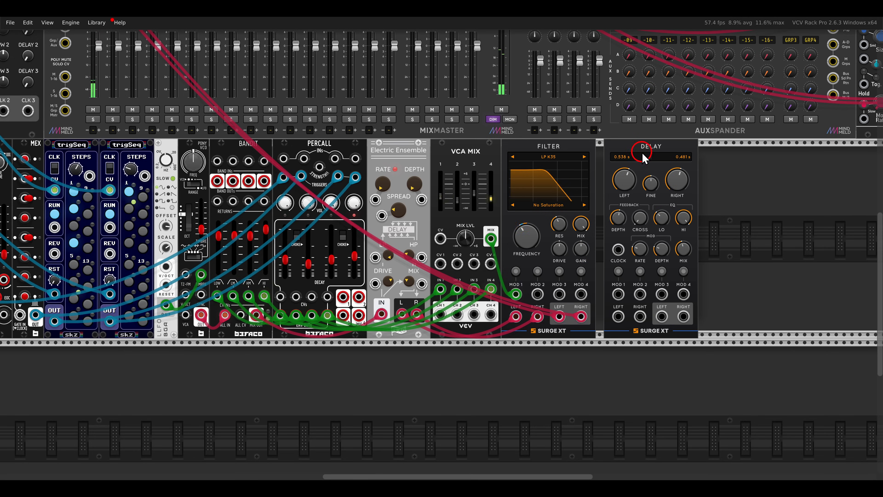
{"action": "left_click", "coordinate": [624, 149]}
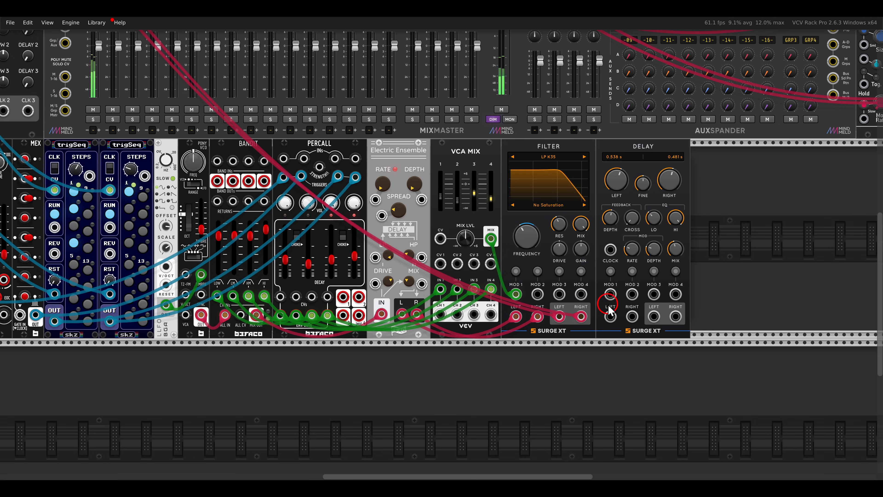
- Patch Filter's left and right outputs to Delay's inputs, and Delay's stereo output to MixMaster track 2 with audio cables
{"action": "left_click_drag", "start_coordinate": [611, 317], "coordinate": [580, 316]}
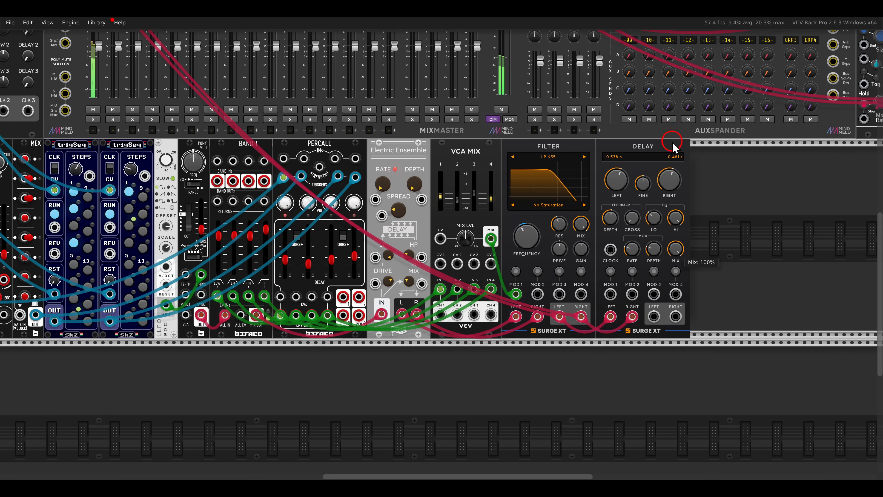
{"action": "right_click", "coordinate": [654, 316]}
{"action": "mouse_move", "coordinate": [664, 420]}
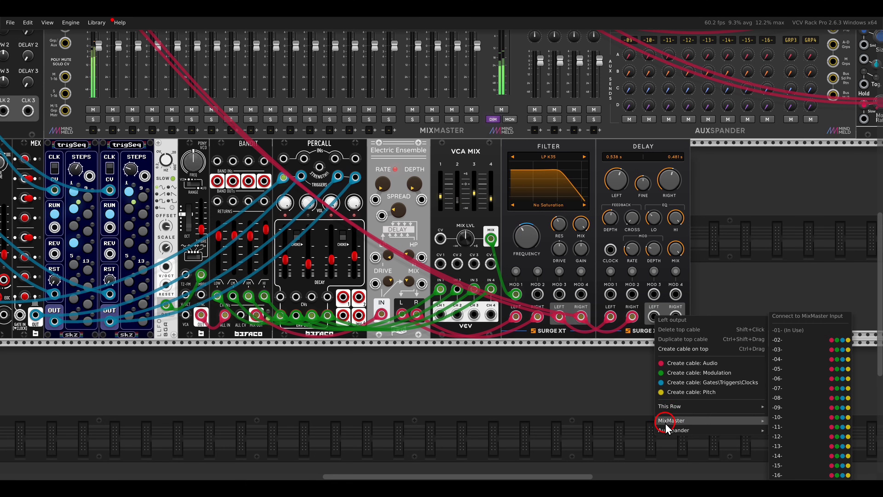
{"action": "left_click", "coordinate": [831, 340]}
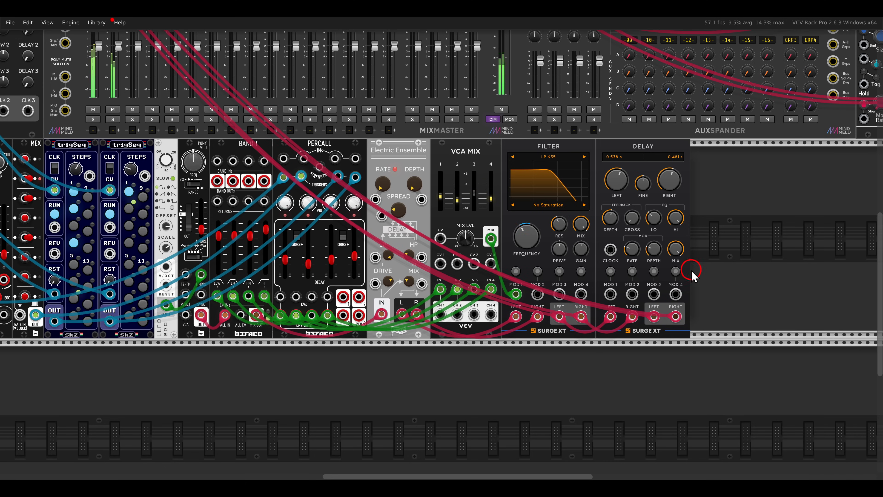
- Patch Clocked's master CLK output to Delay's clock input, with delay times of 1/4 note left and 1/8 dotted right
{"action": "left_click_drag", "start_coordinate": [613, 257], "coordinate": [352, 120]}
{"action": "scroll", "coordinate": [353, 137], "scroll_direction": "down", "scroll_amount": 3}
{"action": "scroll", "coordinate": [354, 137], "scroll_direction": "right", "scroll_amount": 10}
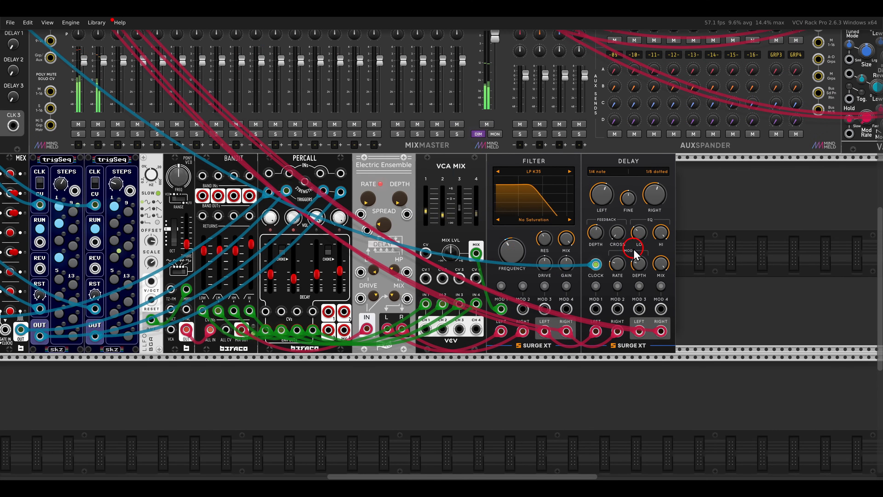
- Rename MixMaster's track 1 as PONY and track 2 as PNDL
{"action": "scroll", "coordinate": [527, 240], "scroll_direction": "up", "scroll_amount": 4}
{"action": "scroll", "coordinate": [527, 240], "scroll_direction": "left", "scroll_amount": 5}
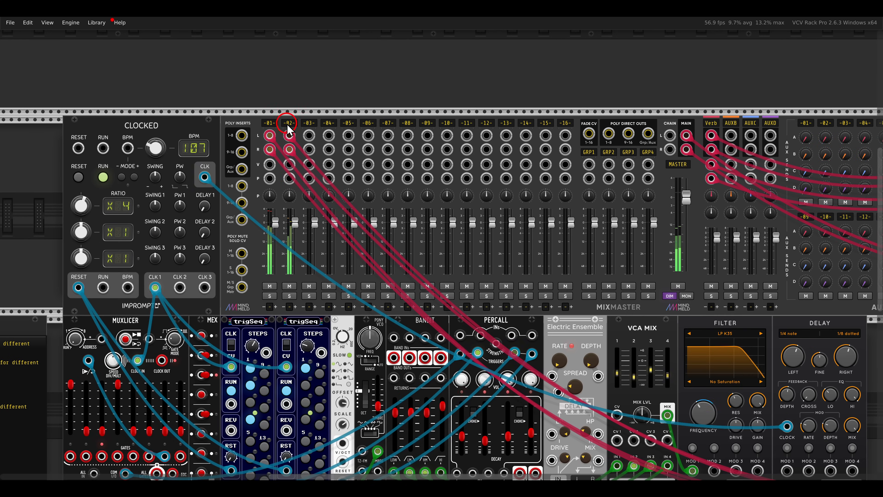
{"action": "left_click", "coordinate": [270, 124]}
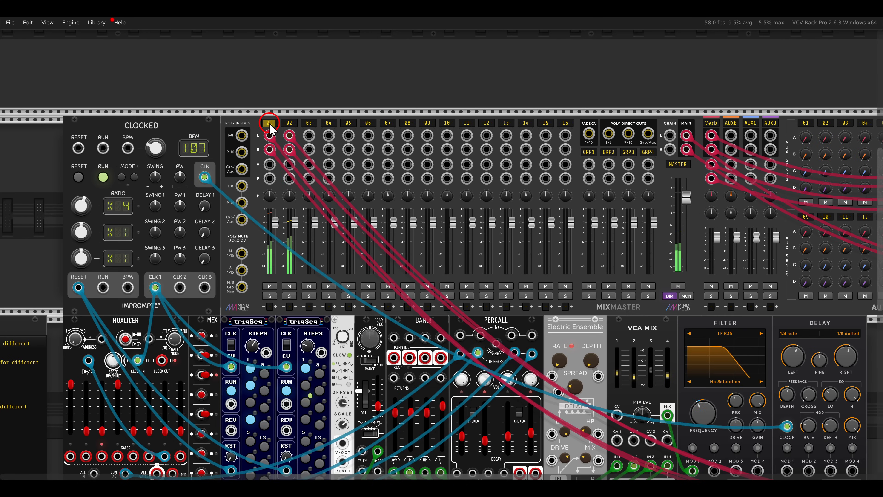
{"action": "type", "text": "PONY"}
{"action": "key", "text": "Tab"}
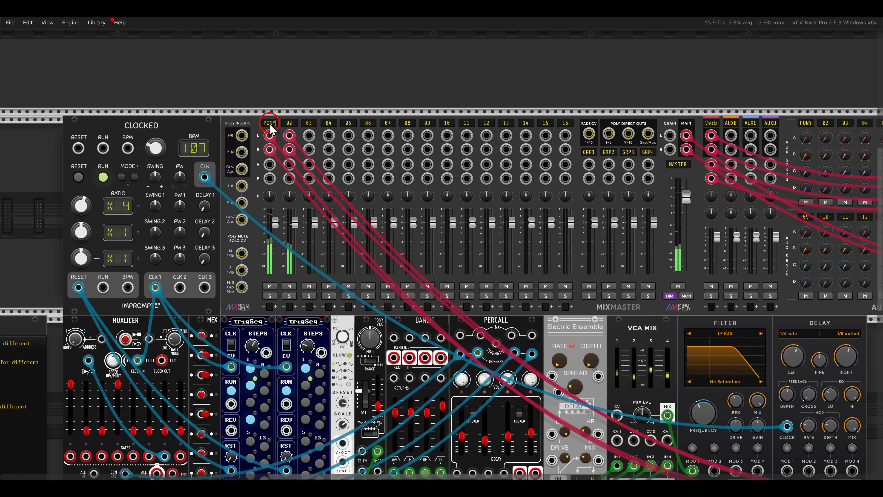
{"action": "type", "text": "PNDL"}
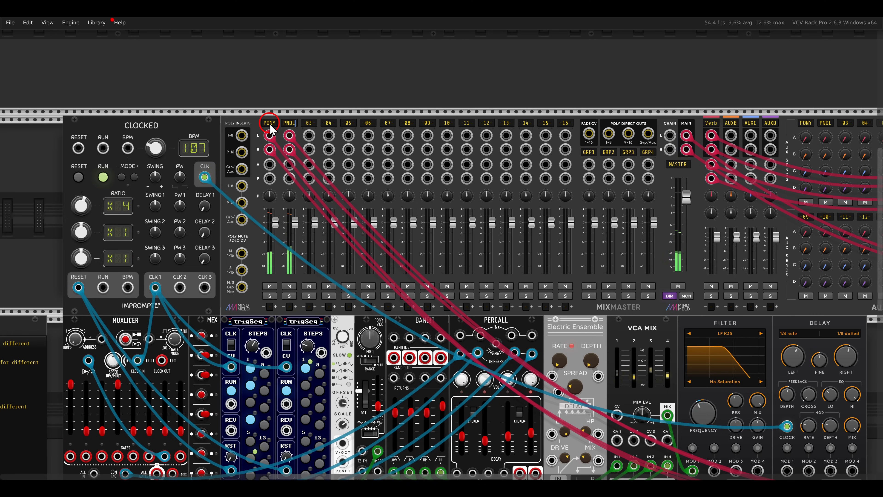
- Set the PNDL track's gain adjust to -4.5 dB and raise its Verb send on AuxSpander
{"action": "right_click", "coordinate": [285, 123]}
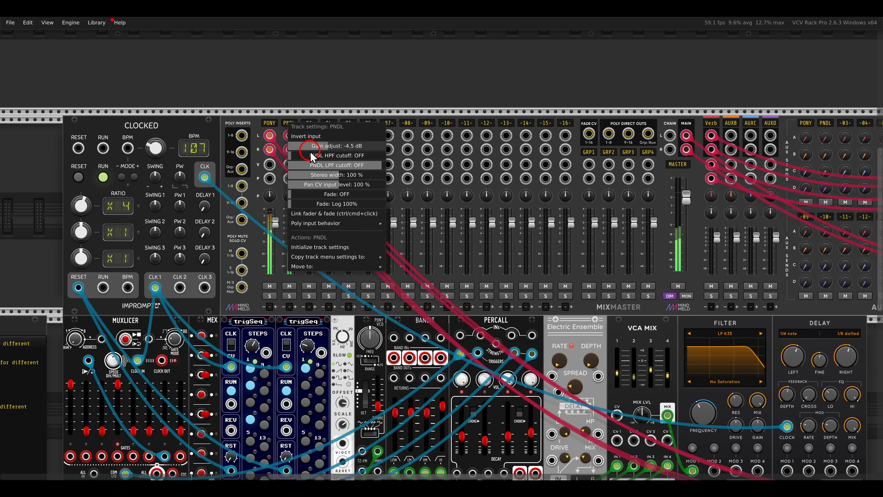
{"action": "left_click", "coordinate": [362, 116]}
{"action": "left_click_drag", "start_coordinate": [628, 103], "coordinate": [486, 108]}
{"action": "left_click_drag", "start_coordinate": [684, 144], "coordinate": [653, 88]}
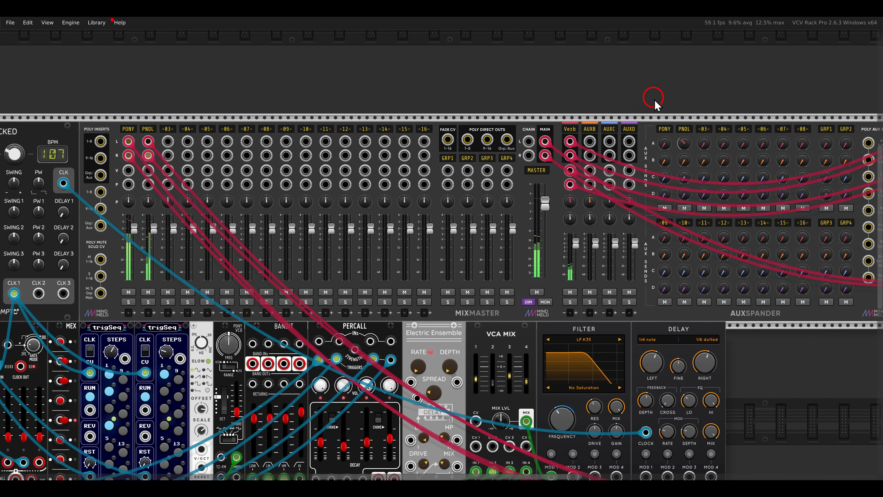
- Set Delay's LoCut to 593.66 Hz and raise its modulation depth
{"action": "scroll", "coordinate": [679, 212], "scroll_direction": "down", "scroll_amount": 5}
{"action": "scroll", "coordinate": [679, 212], "scroll_direction": "up", "scroll_amount": 5}
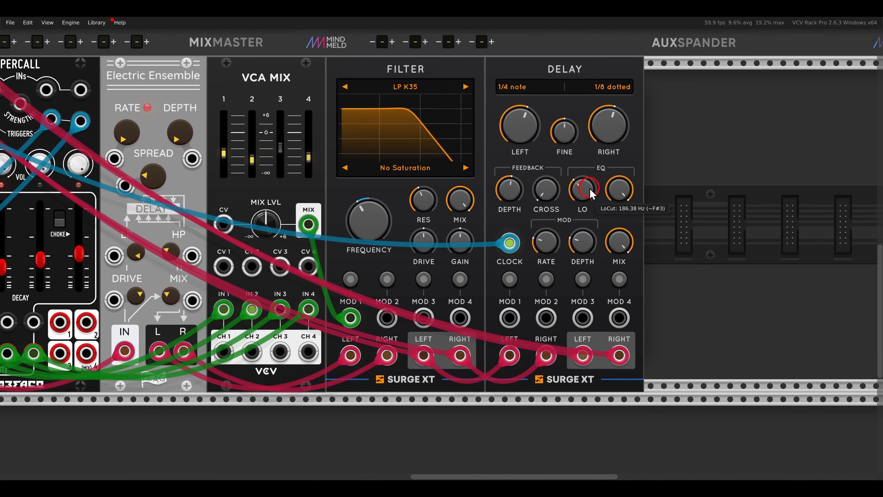
{"action": "left_click_drag", "start_coordinate": [589, 197], "coordinate": [587, 174]}
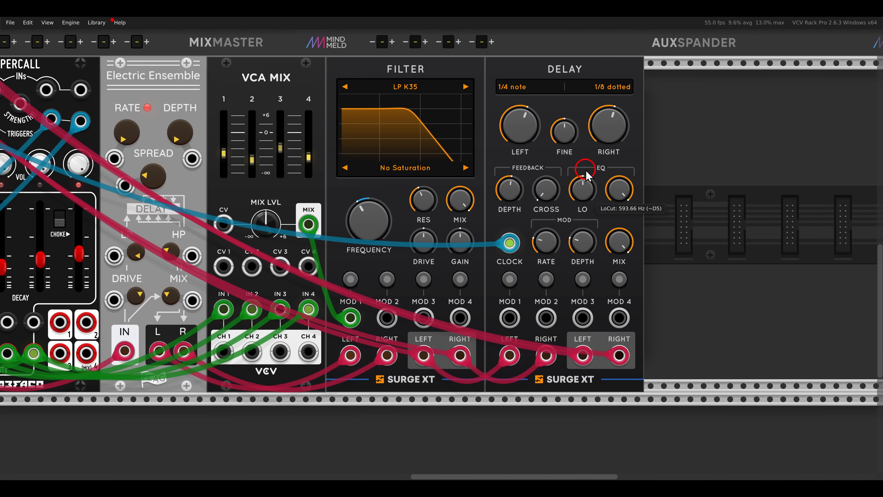
{"action": "left_click", "coordinate": [583, 245]}
{"action": "left_click_drag", "start_coordinate": [582, 245], "coordinate": [583, 211]}
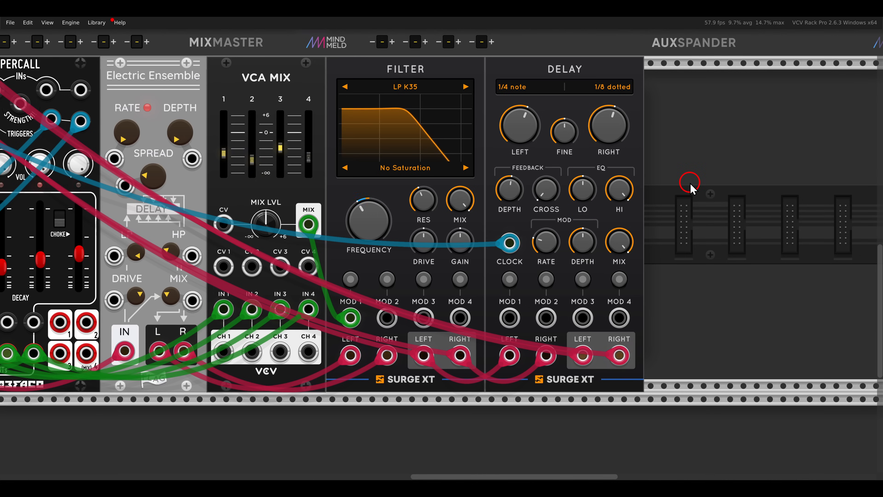
- Lower Filter's frequency slightly
{"action": "scroll", "coordinate": [687, 183], "scroll_direction": "down", "scroll_amount": 3}
{"action": "left_click_drag", "start_coordinate": [502, 205], "coordinate": [506, 224]}
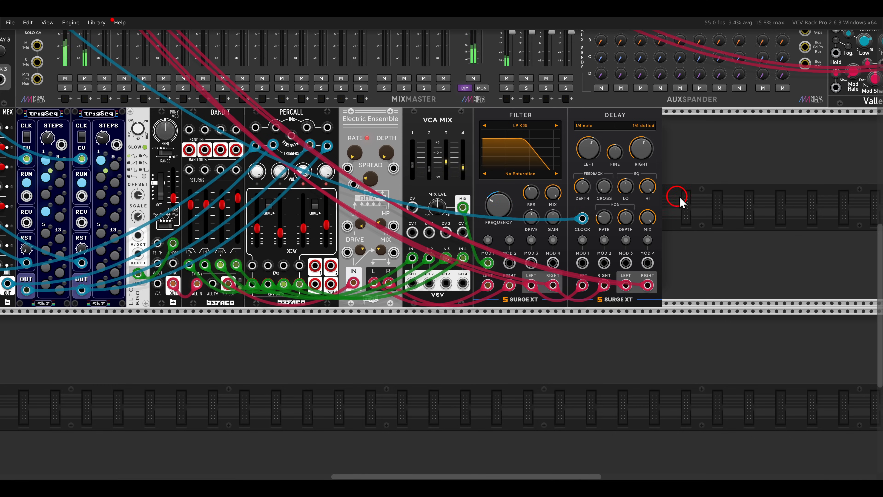
{"action": "scroll", "coordinate": [568, 196], "scroll_direction": "down", "scroll_amount": 5}
{"action": "scroll", "coordinate": [556, 188], "scroll_direction": "up", "scroll_amount": 3}
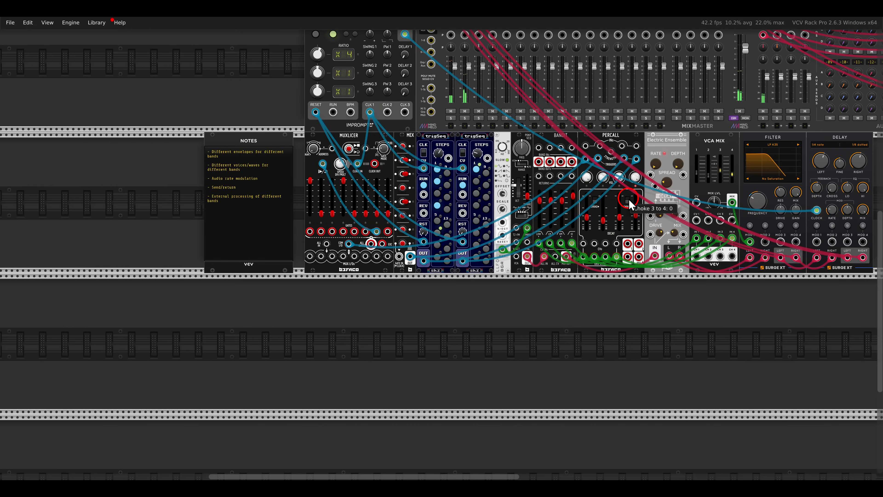
{"action": "scroll", "coordinate": [554, 186], "scroll_direction": "up", "scroll_amount": 3}
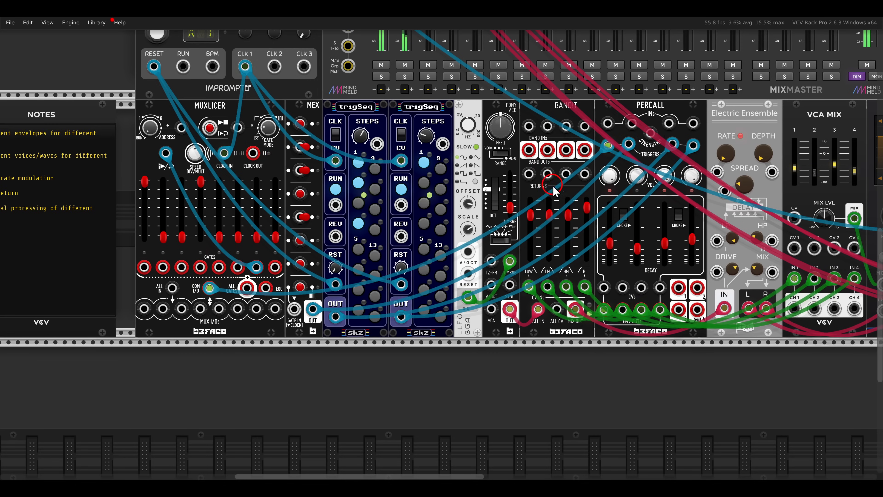
{"action": "mouse_move", "coordinate": [564, 209]}
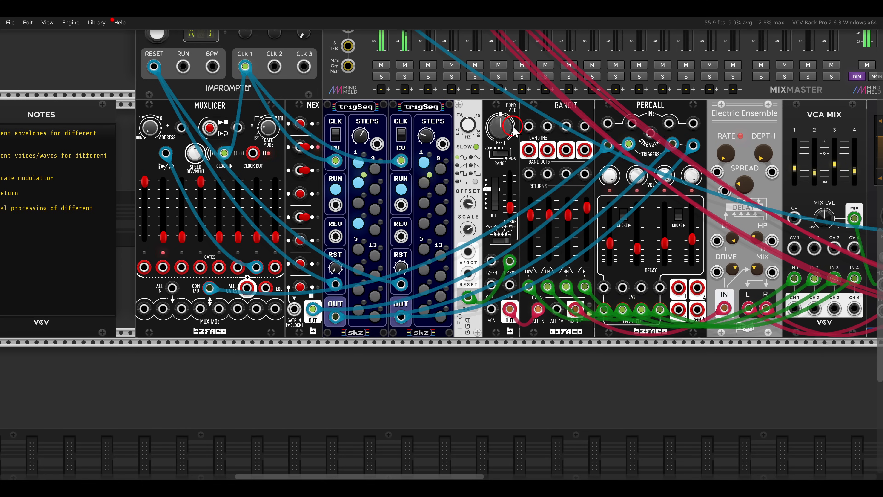
- Move the whole row of modules from Muxlicer to Delay into the row above Clocked and MixMaster, then deselect them
{"action": "scroll", "coordinate": [527, 121], "scroll_direction": "down", "scroll_amount": 1}
{"action": "scroll", "coordinate": [526, 121], "scroll_direction": "down", "scroll_amount": 2}
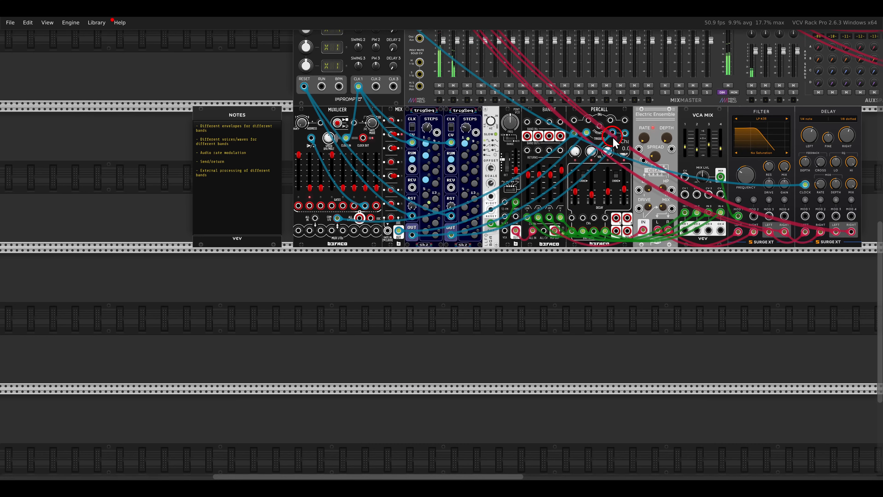
{"action": "left_click_drag", "start_coordinate": [840, 225], "coordinate": [317, 76]}
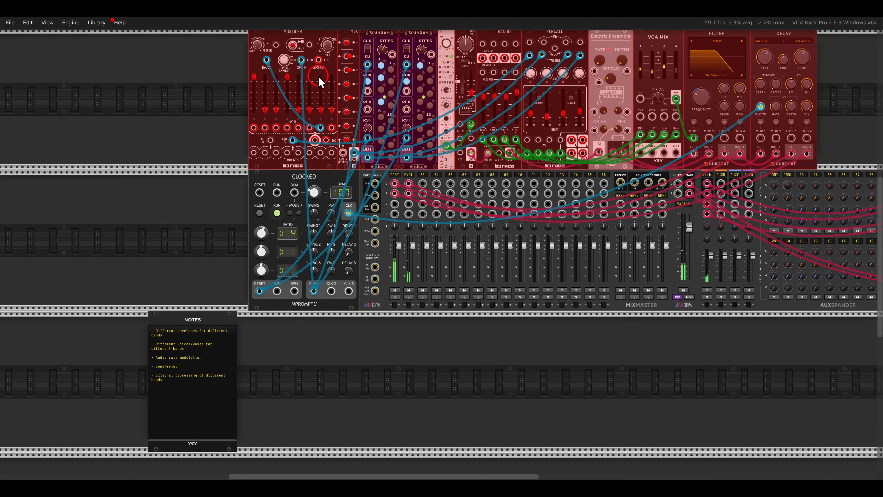
{"action": "left_click", "coordinate": [235, 196]}
- Find Bandit in the module library and add it to the empty row to the right of Notes
{"action": "scroll", "coordinate": [235, 243], "scroll_direction": "down", "scroll_amount": 3}
{"action": "scroll", "coordinate": [236, 267], "scroll_direction": "up", "scroll_amount": 2}
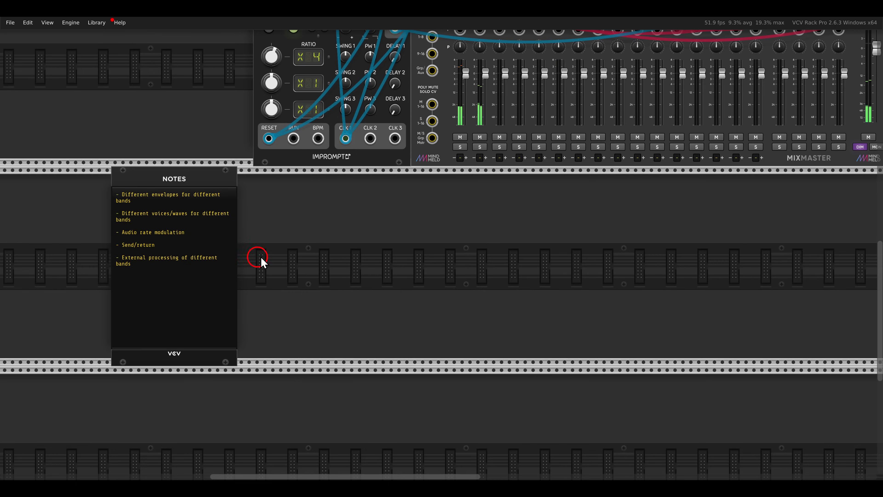
{"action": "right_click", "coordinate": [314, 233]}
{"action": "type", "text": "bandti"}
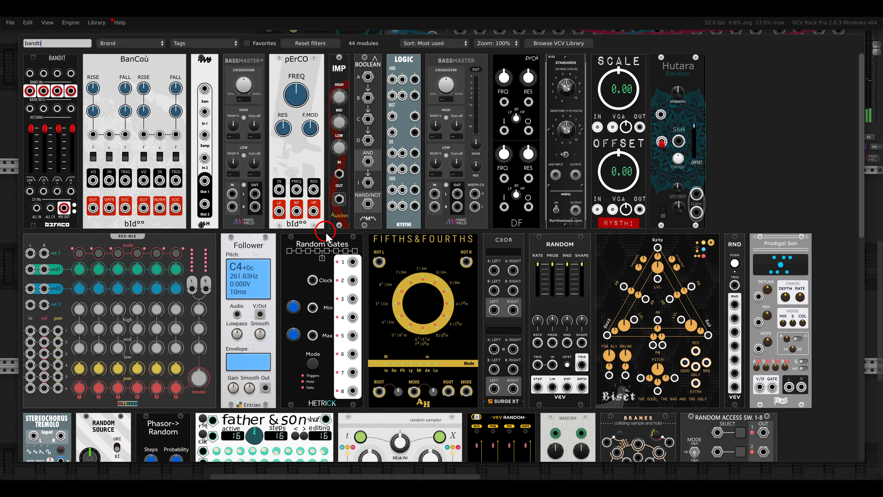
{"action": "left_click_drag", "start_coordinate": [44, 79], "coordinate": [450, 230]}
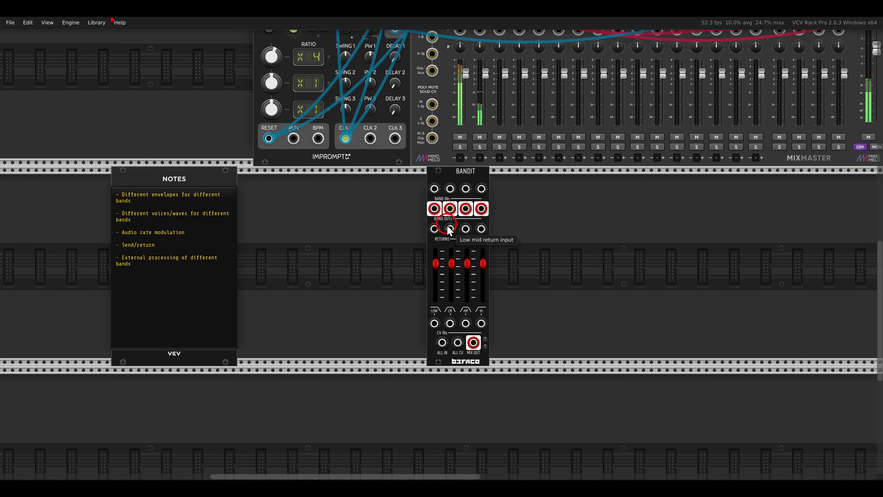
- Move the new Bandit further right along its row to free space beside Notes
{"action": "scroll", "coordinate": [414, 263], "scroll_direction": "up", "scroll_amount": 3}
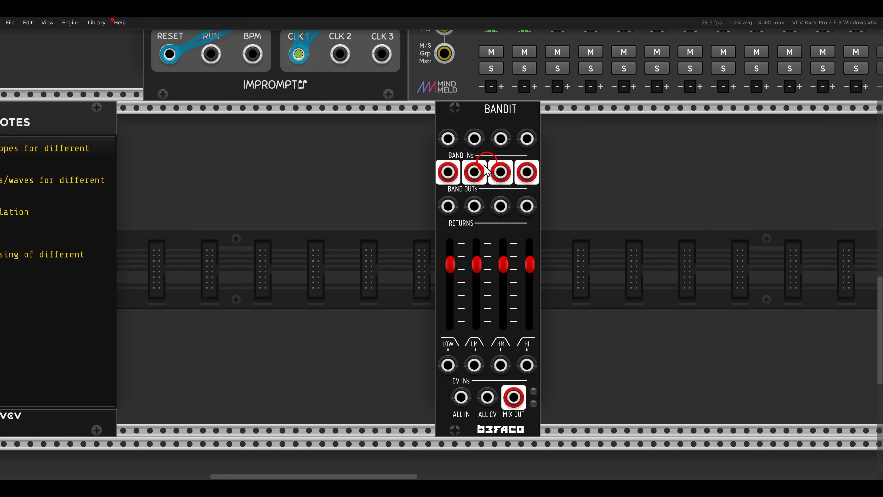
{"action": "scroll", "coordinate": [408, 191], "scroll_direction": "down", "scroll_amount": 2}
{"action": "left_click_drag", "start_coordinate": [391, 191], "coordinate": [421, 191]}
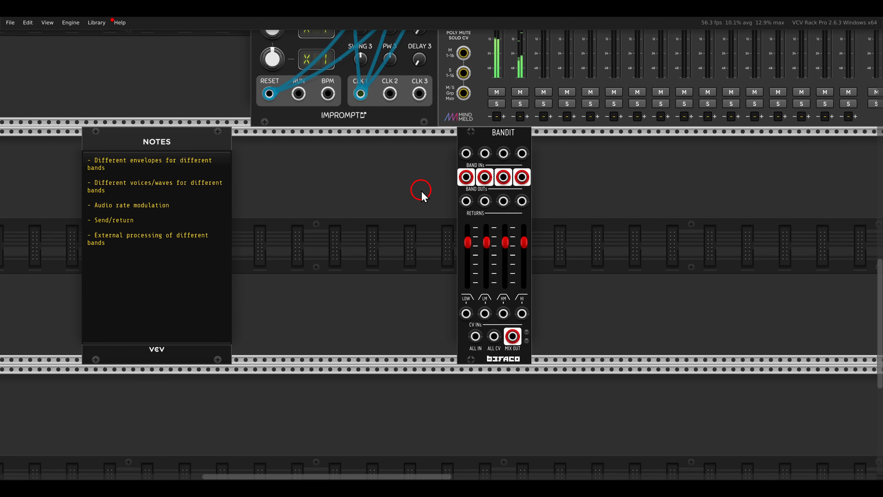
{"action": "left_click_drag", "start_coordinate": [466, 149], "coordinate": [575, 142]}
- Find Befaco's Octaves VCO in the module library and place it directly beside Notes
{"action": "right_click", "coordinate": [477, 195]}
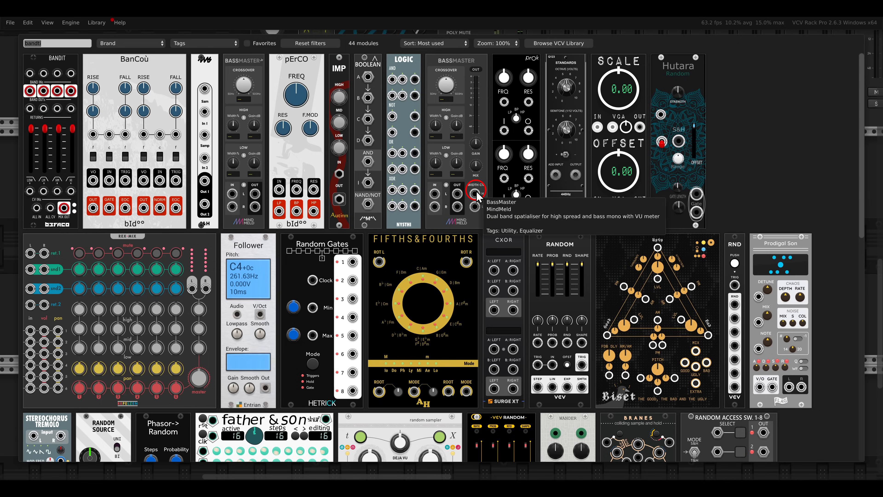
{"action": "key", "text": "BackSpace"}
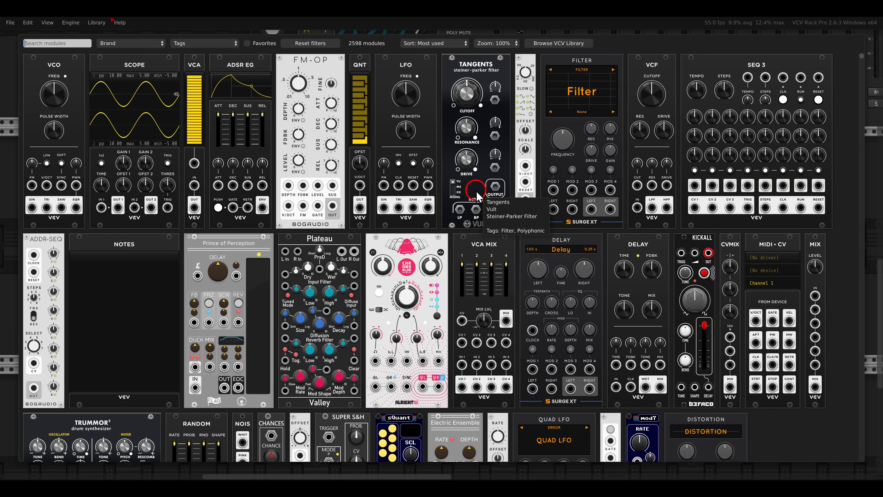
{"action": "type", "text": "befaco"}
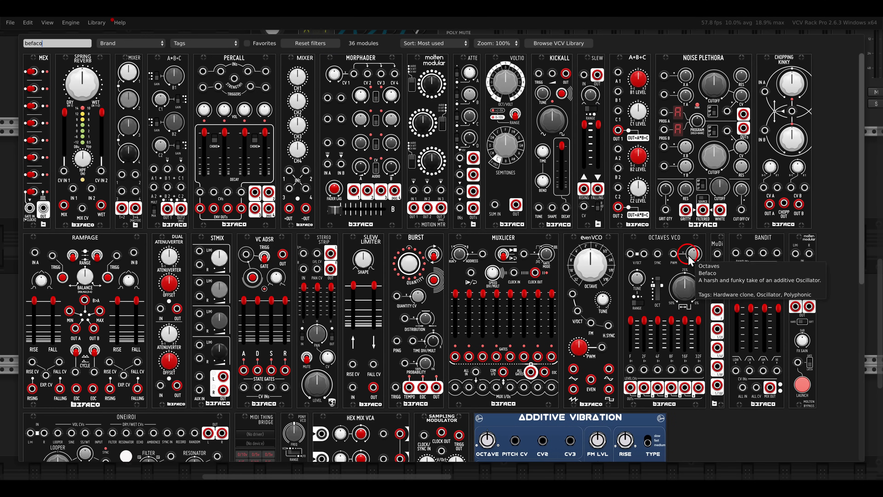
{"action": "left_click_drag", "start_coordinate": [668, 242], "coordinate": [312, 225]}
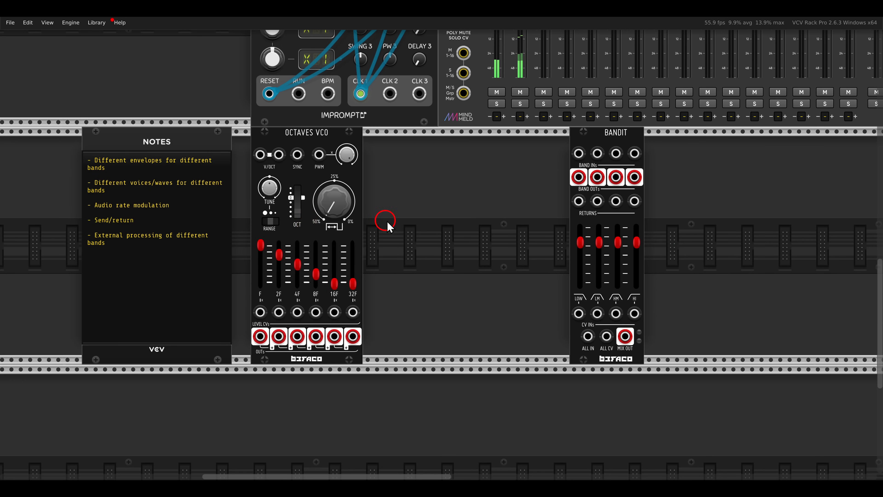
- Add Venom's VCO Unit from the module library beside Octaves VCO and move Bandit closer to it
{"action": "right_click", "coordinate": [389, 223]}
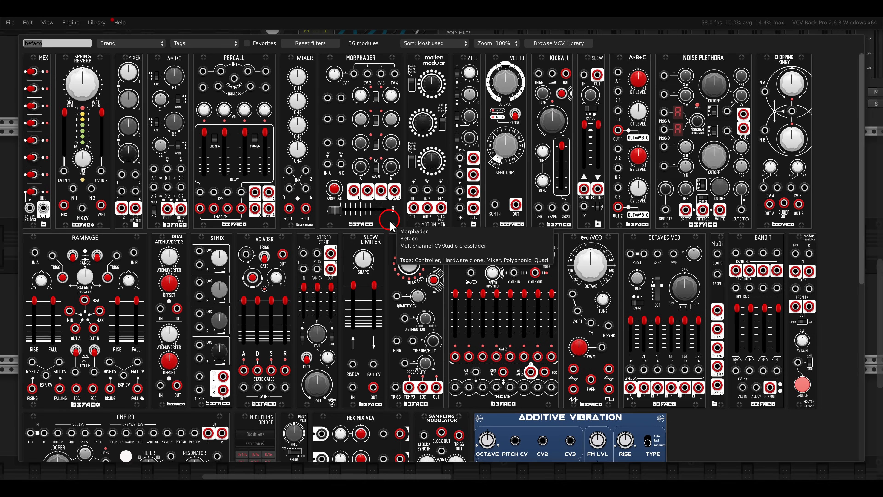
{"action": "key", "text": "BackSpace"}
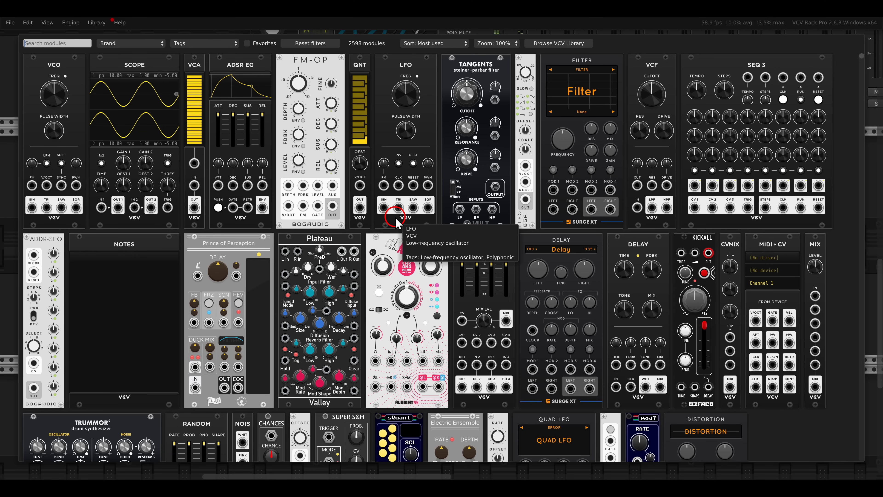
{"action": "type", "text": "unit"}
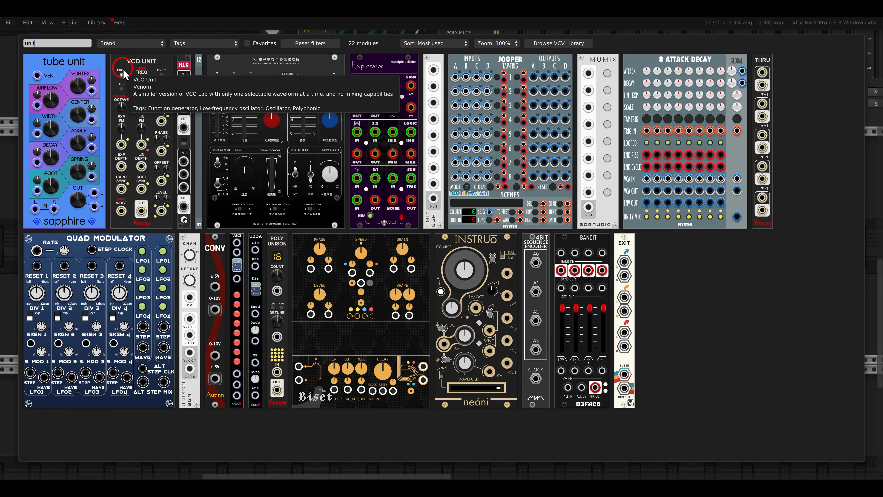
{"action": "left_click", "coordinate": [124, 74]}
{"action": "left_click_drag", "start_coordinate": [576, 146], "coordinate": [511, 153]}
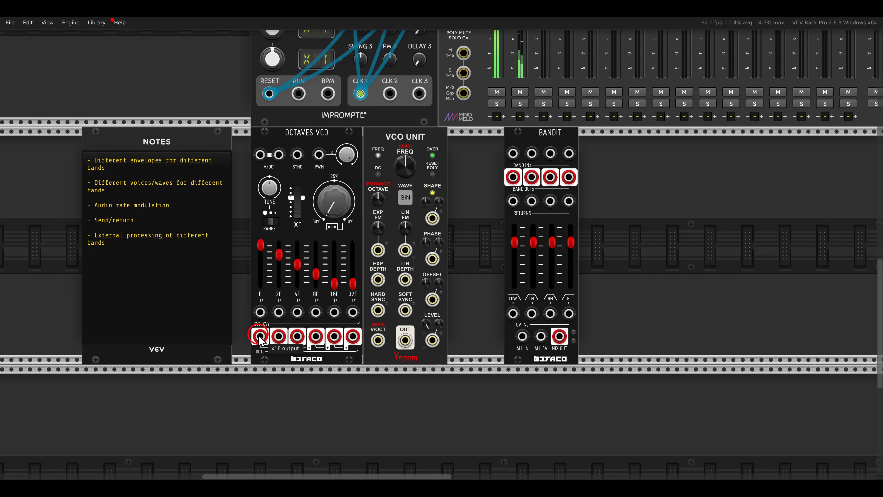
- Patch Octaves VCO's 32F output to Bandit's low and high-mid inputs, and VCO Unit's output to its low-mid and high inputs
{"action": "left_click_drag", "start_coordinate": [352, 337], "coordinate": [511, 154]}
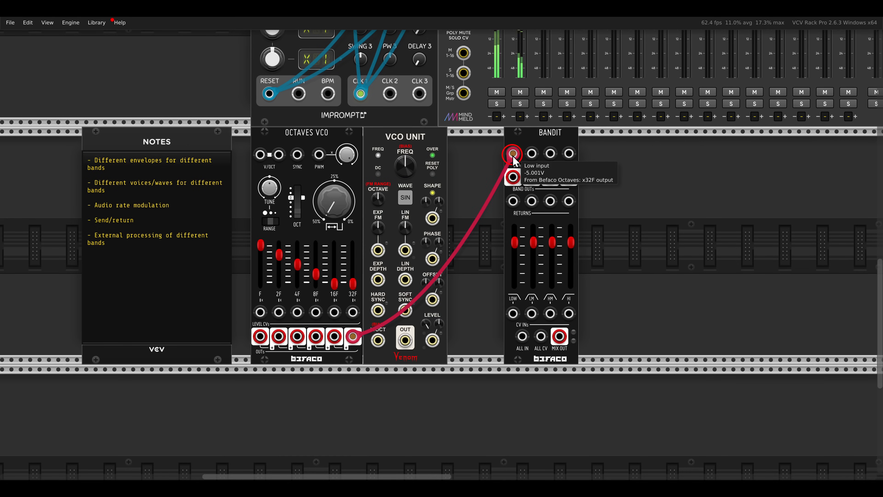
{"action": "left_click_drag", "start_coordinate": [512, 154], "coordinate": [550, 154]}
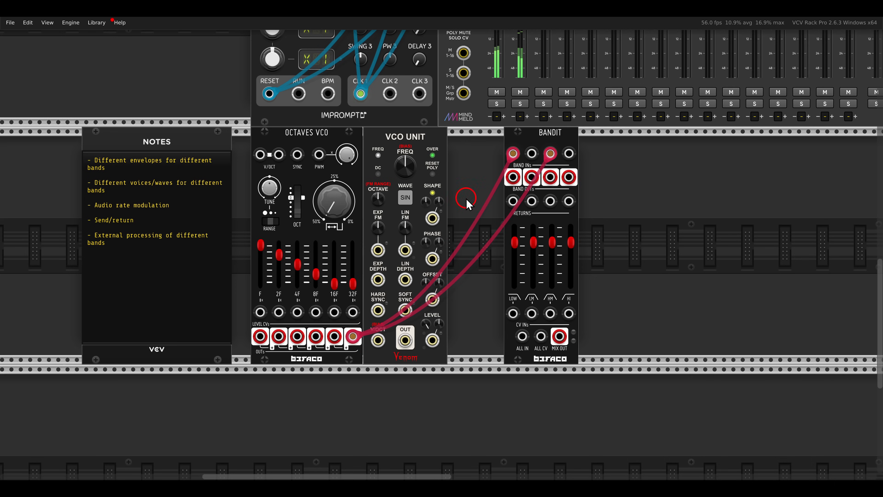
{"action": "left_click_drag", "start_coordinate": [404, 328], "coordinate": [569, 155]}
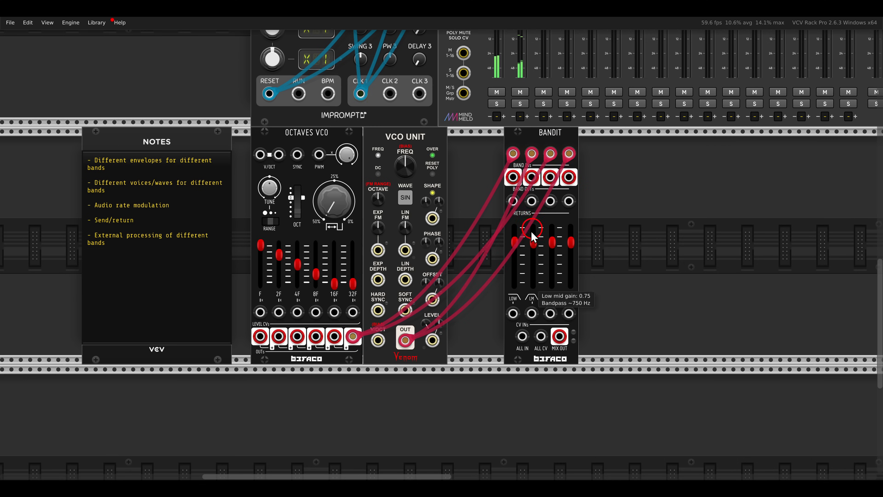
- Lower all four Bandit band faders to zero
{"action": "left_click_drag", "start_coordinate": [516, 276], "coordinate": [518, 302]}
{"action": "left_click_drag", "start_coordinate": [536, 241], "coordinate": [565, 278]}
{"action": "left_click_drag", "start_coordinate": [570, 241], "coordinate": [570, 244]}
{"action": "left_click_drag", "start_coordinate": [570, 313], "coordinate": [569, 315]}
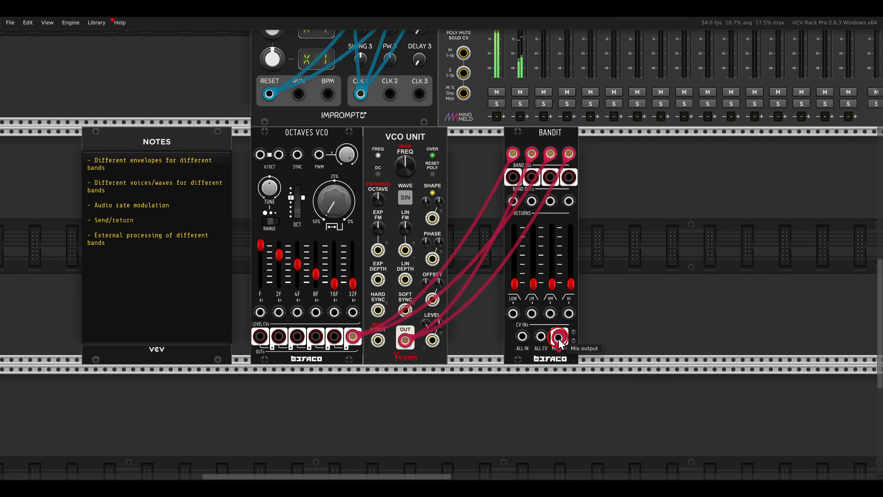
- Patch Bandit's mix output to the left input of MixMaster channel 3
{"action": "scroll", "coordinate": [559, 343], "scroll_direction": "up", "scroll_amount": 5}
{"action": "left_click_drag", "start_coordinate": [559, 336], "coordinate": [545, 165]}
{"action": "scroll", "coordinate": [558, 334], "scroll_direction": "up", "scroll_amount": 4}
{"action": "scroll", "coordinate": [549, 169], "scroll_direction": "down", "scroll_amount": 10}
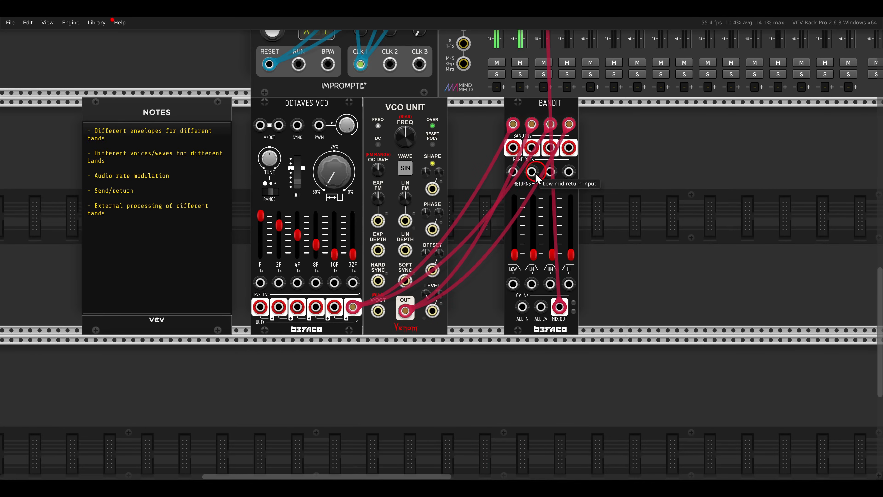
- Lower Bandit's low and high-mid faders, raise its low-mid and high faders, and set VCO Unit's wave to TRI
{"action": "scroll", "coordinate": [524, 226], "scroll_direction": "up", "scroll_amount": 4}
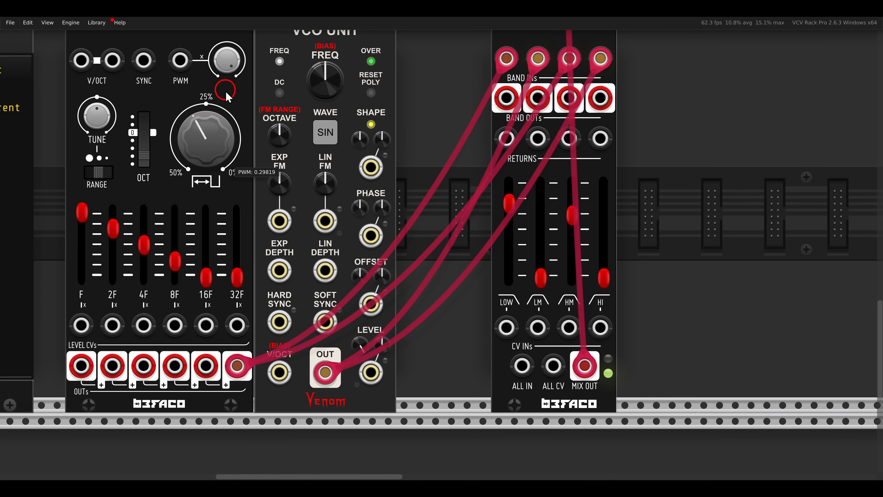
{"action": "left_click_drag", "start_coordinate": [508, 204], "coordinate": [509, 278]}
{"action": "left_click_drag", "start_coordinate": [572, 214], "coordinate": [604, 221]}
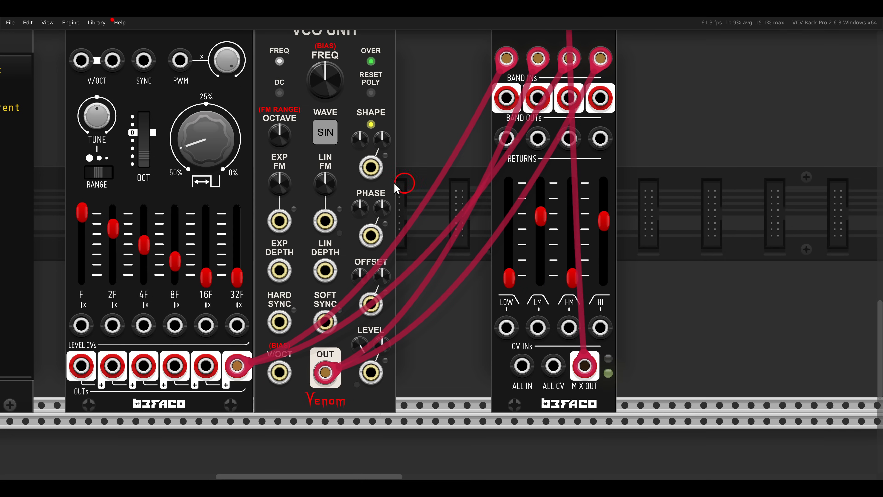
- Change VCO Unit's shape mode and bring Bandit's low-mid and high faders back down
{"action": "right_click", "coordinate": [372, 128]}
{"action": "left_click", "coordinate": [376, 152]}
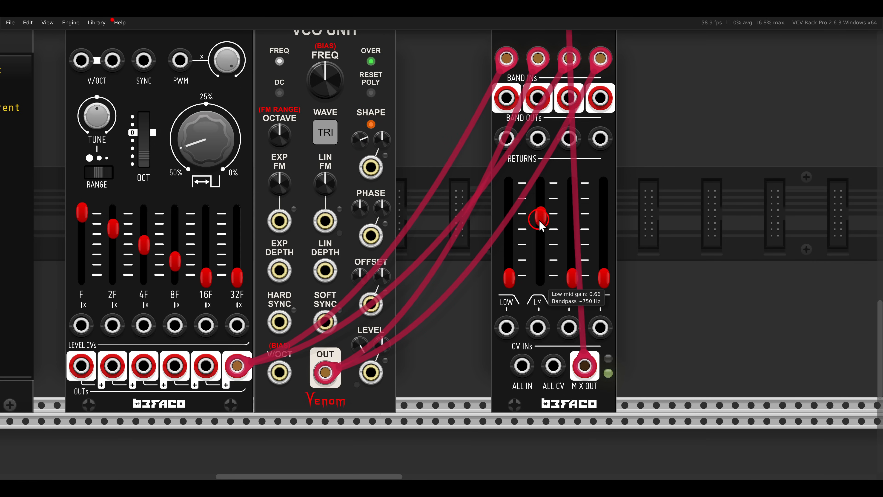
{"action": "scroll", "coordinate": [483, 300], "scroll_direction": "down", "scroll_amount": 5}
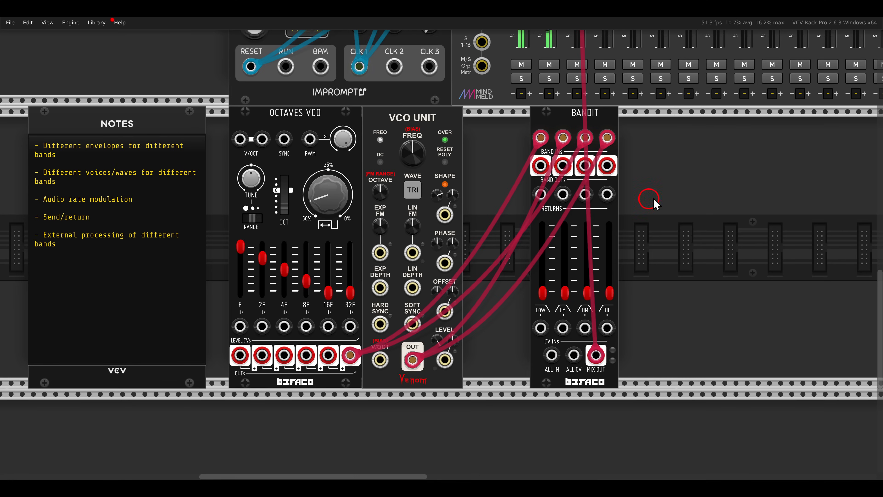
- Move Octaves VCO, VCO Unit and Bandit together further right along the row, then deselect them
{"action": "left_click_drag", "start_coordinate": [678, 185], "coordinate": [401, 164]}
{"action": "left_click_drag", "start_coordinate": [663, 167], "coordinate": [477, 128]}
{"action": "left_click", "coordinate": [337, 190]}
- Find stepSeq in the module library by searching "seq" and place it directly beside Notes
{"action": "right_click", "coordinate": [336, 207]}
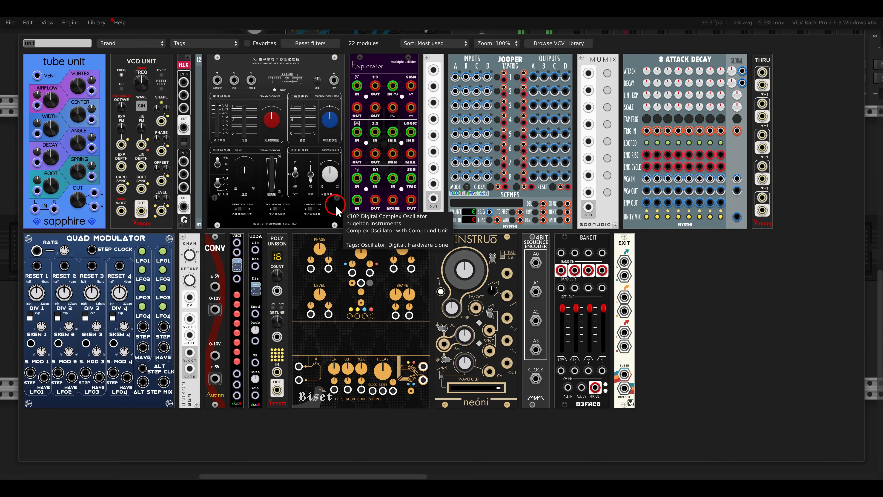
{"action": "type", "text": "seq"}
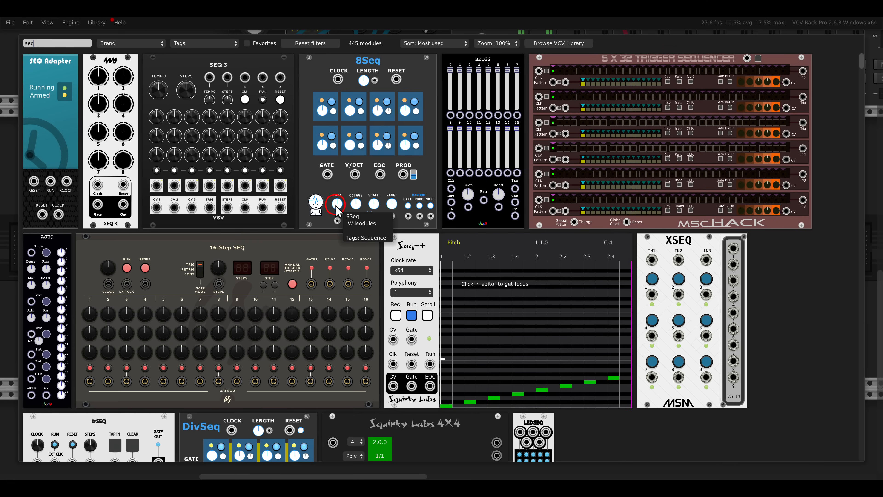
{"action": "scroll", "coordinate": [337, 208], "scroll_direction": "down", "scroll_amount": 10}
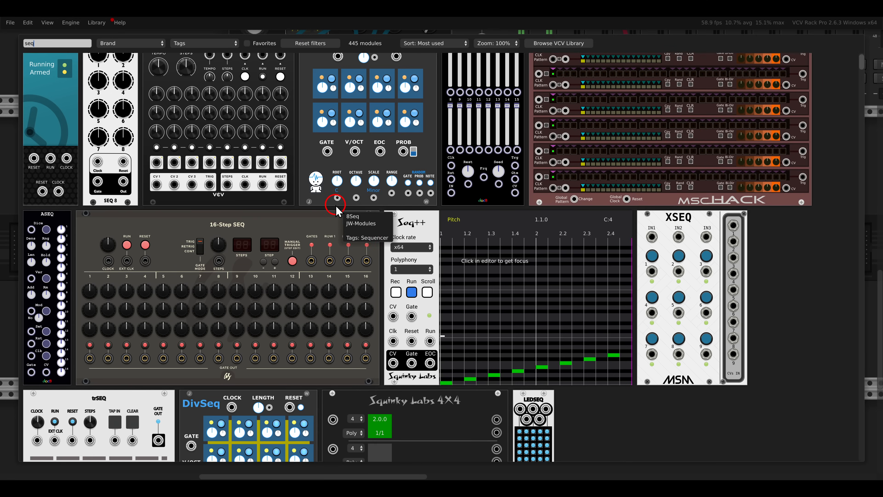
{"action": "scroll", "coordinate": [336, 208], "scroll_direction": "down", "scroll_amount": 4}
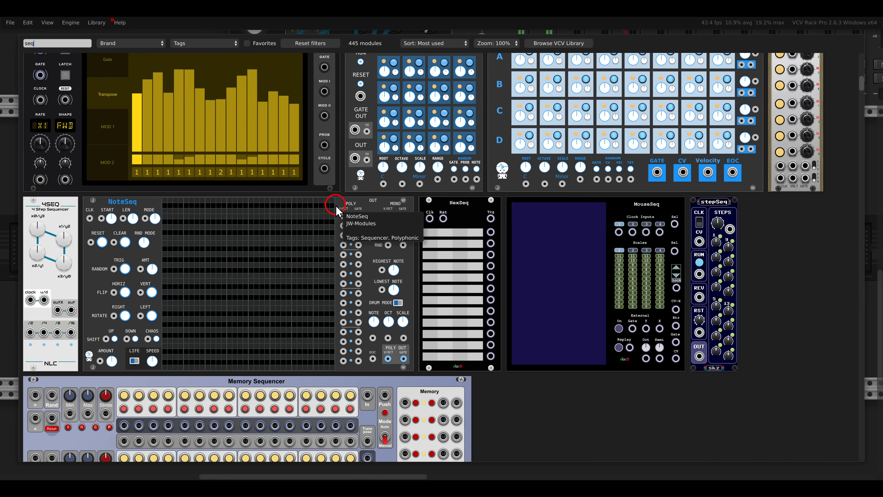
{"action": "scroll", "coordinate": [548, 211], "scroll_direction": "down", "scroll_amount": 5}
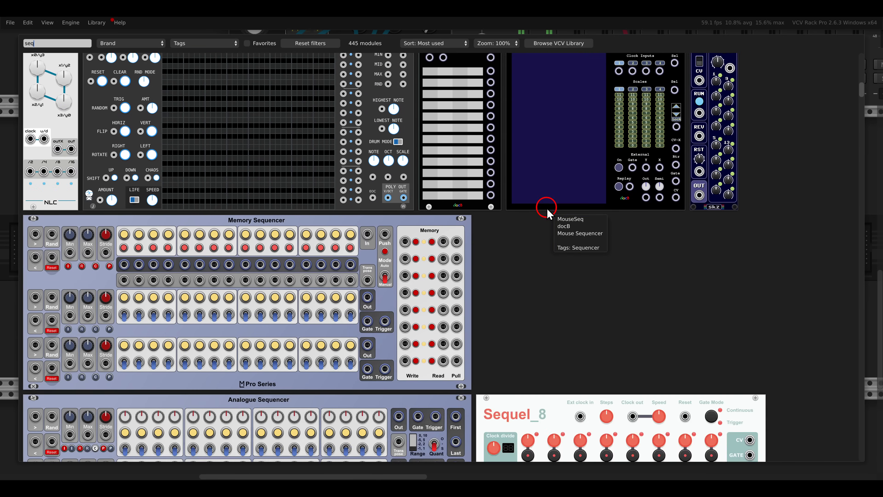
{"action": "scroll", "coordinate": [548, 211], "scroll_direction": "up", "scroll_amount": 2}
{"action": "left_click", "coordinate": [725, 138]}
{"action": "left_click_drag", "start_coordinate": [683, 134], "coordinate": [307, 155]}
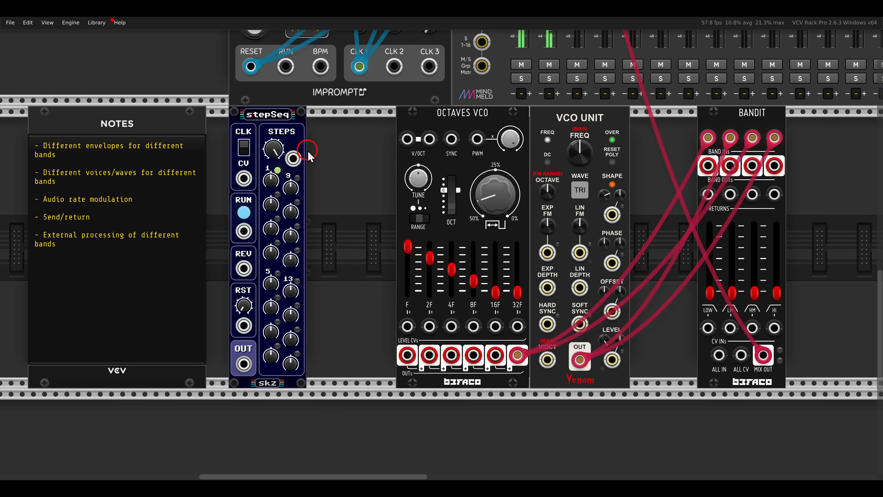
- Move Octaves VCO against stepSeq, duplicate stepSeq to its other side, and close the gap to VCO Unit
{"action": "left_click_drag", "start_coordinate": [440, 130], "coordinate": [318, 125]}
{"action": "key", "text": "ctrl+d"}
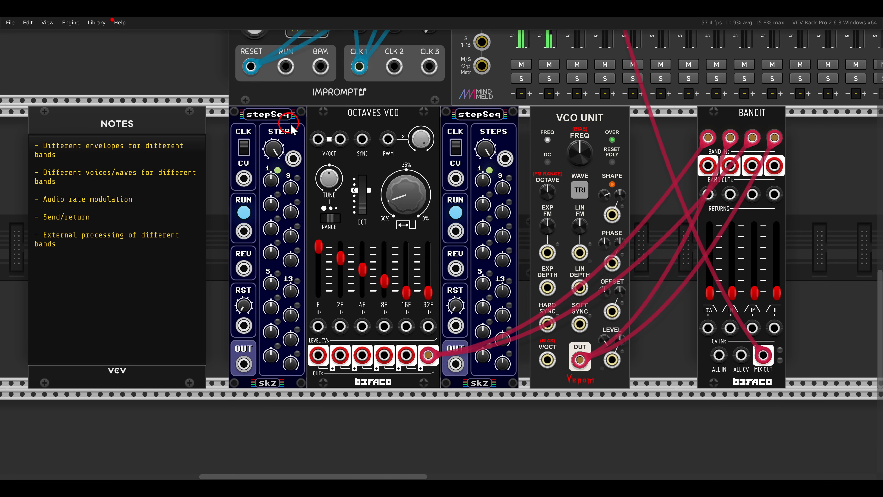
{"action": "left_click_drag", "start_coordinate": [567, 123], "coordinate": [514, 128]}
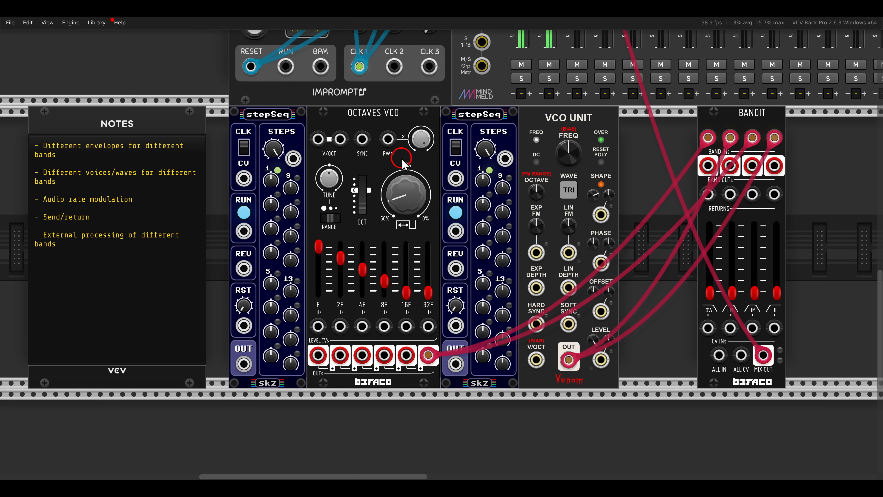
- Connect Clocked's CLK 1 and RESET outputs to the clock and reset inputs of both stepSeq modules
{"action": "scroll", "coordinate": [403, 164], "scroll_direction": "down", "scroll_amount": 2}
{"action": "left_click_drag", "start_coordinate": [270, 226], "coordinate": [365, 126]}
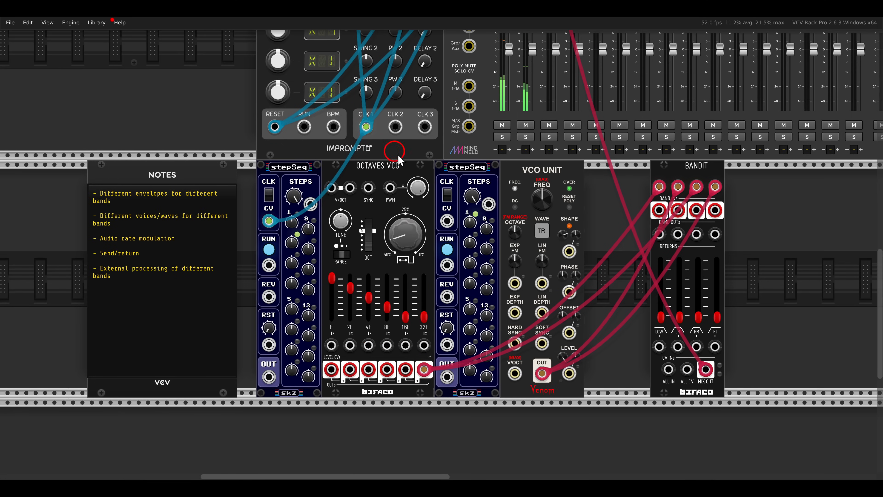
{"action": "left_click_drag", "start_coordinate": [458, 218], "coordinate": [365, 126]}
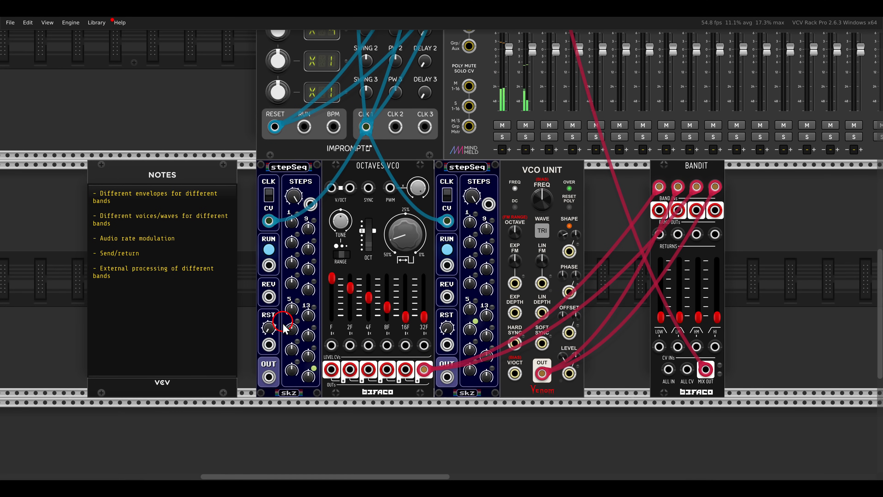
{"action": "left_click_drag", "start_coordinate": [268, 345], "coordinate": [447, 345]}
- Set the second stepSeq's length to 12 steps and restart Clocked
{"action": "scroll", "coordinate": [316, 200], "scroll_direction": "up", "scroll_amount": 3}
{"action": "scroll", "coordinate": [316, 200], "scroll_direction": "down", "scroll_amount": 4}
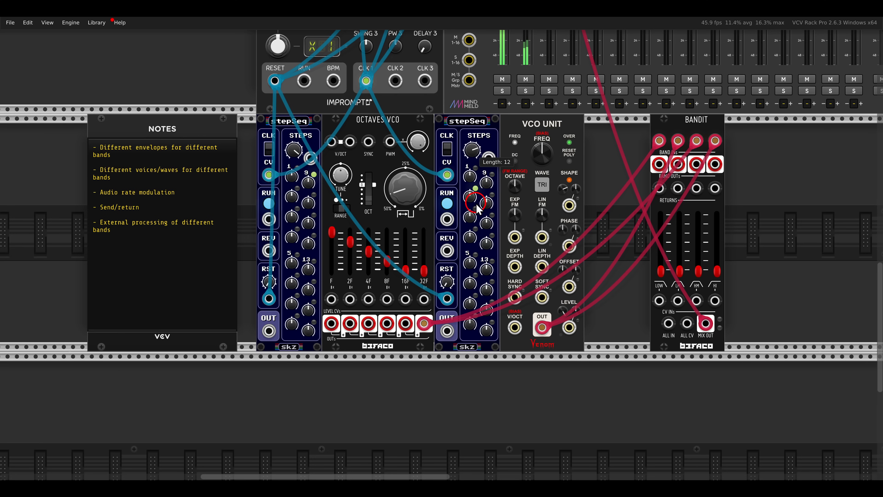
{"action": "scroll", "coordinate": [307, 206], "scroll_direction": "up", "scroll_amount": 4}
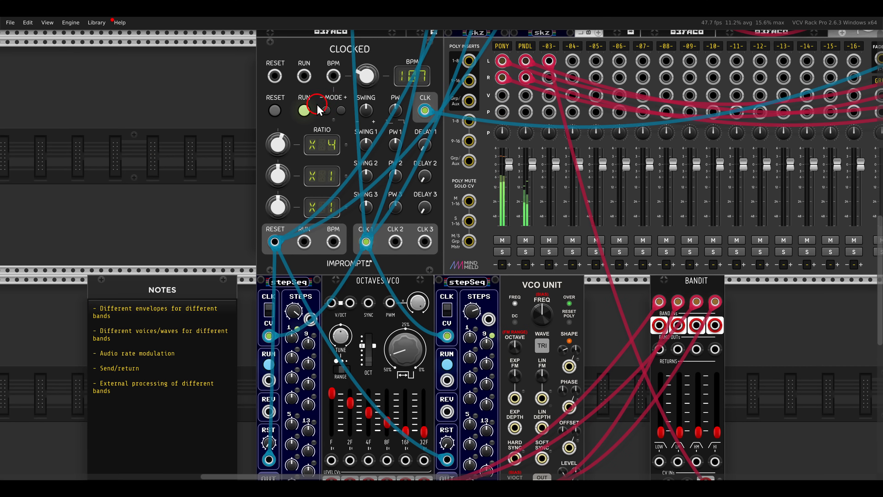
{"action": "left_click", "coordinate": [304, 111]}
{"action": "scroll", "coordinate": [425, 239], "scroll_direction": "down", "scroll_amount": 4}
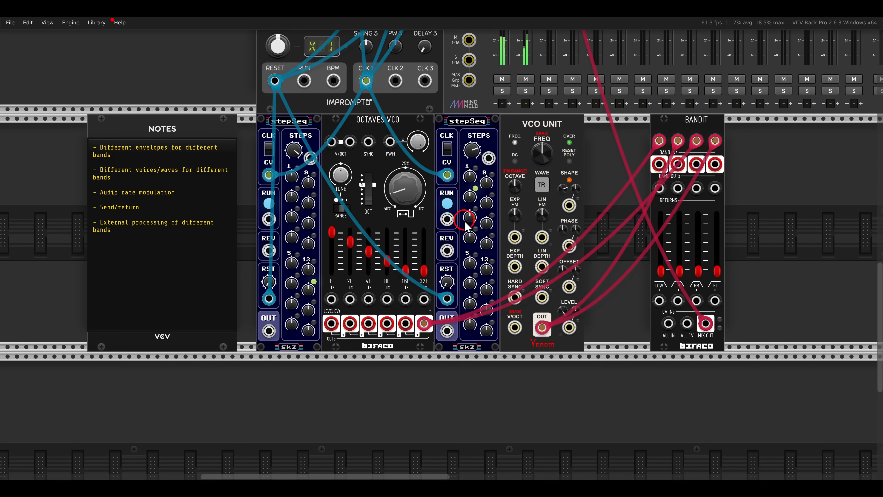
- Shift the modules from Octaves VCO to Bandit right along the row and move the second stepSeq against the first
{"action": "left_click_drag", "start_coordinate": [764, 184], "coordinate": [427, 180]}
{"action": "left_click_drag", "start_coordinate": [427, 180], "coordinate": [586, 180]}
{"action": "left_click", "coordinate": [448, 151]}
{"action": "left_click_drag", "start_coordinate": [624, 127], "coordinate": [352, 142]}
- Find sQuant4 in the module library and place it beside the second stepSeq, moving Octaves VCO against VCO Unit
{"action": "right_click", "coordinate": [417, 173]}
{"action": "key", "text": "BackSpace"}
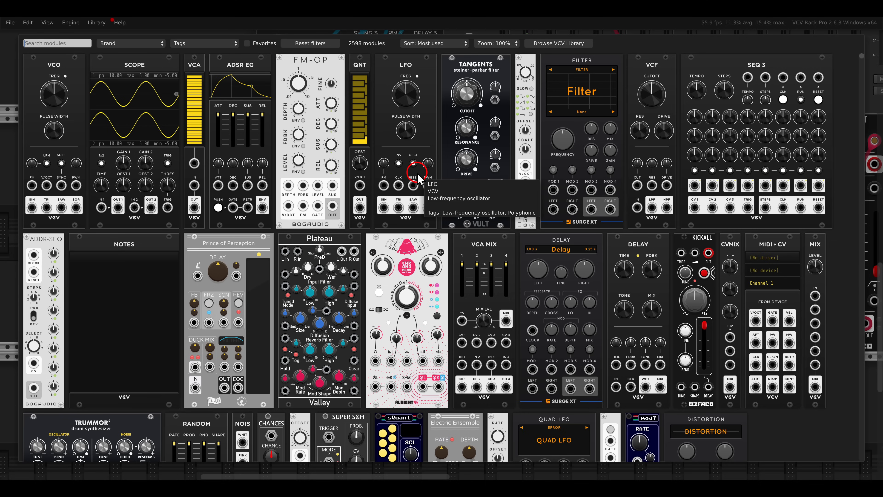
{"action": "scroll", "coordinate": [597, 237], "scroll_direction": "down", "scroll_amount": 5}
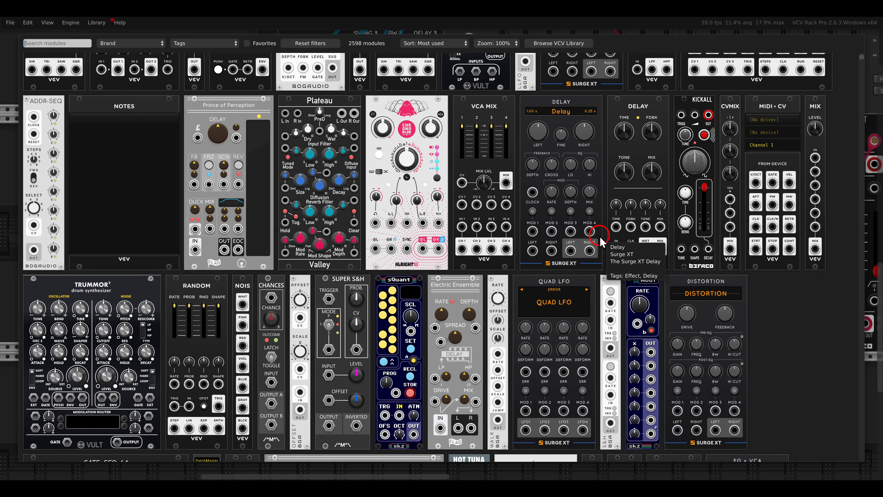
{"action": "type", "text": "quant"}
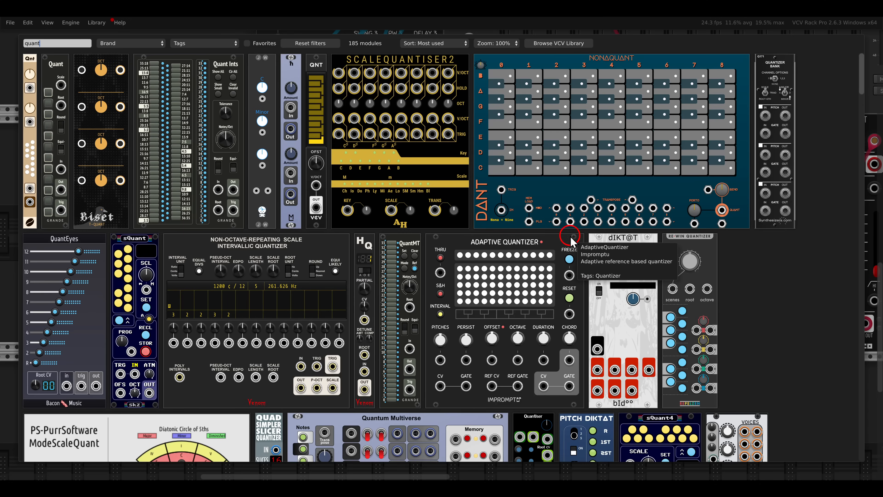
{"action": "left_click_drag", "start_coordinate": [656, 421], "coordinate": [439, 240]}
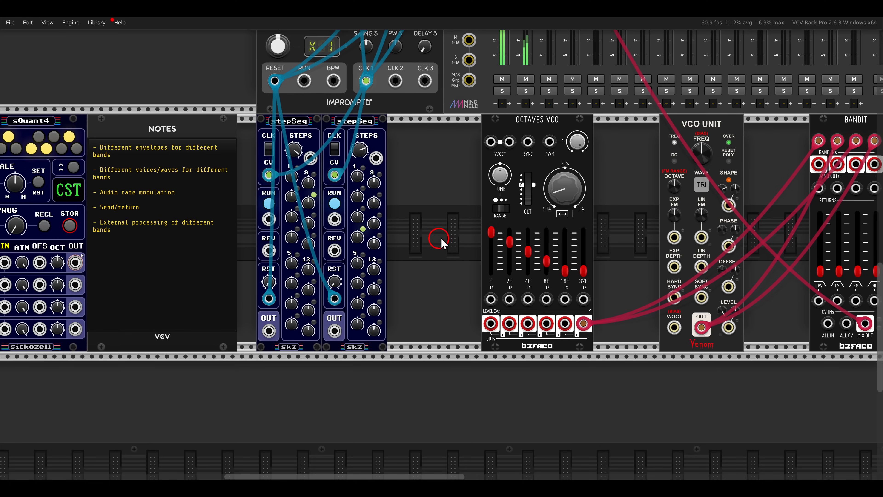
{"action": "left_click_drag", "start_coordinate": [498, 133], "coordinate": [564, 136]}
{"action": "left_click_drag", "start_coordinate": [65, 128], "coordinate": [318, 128]}
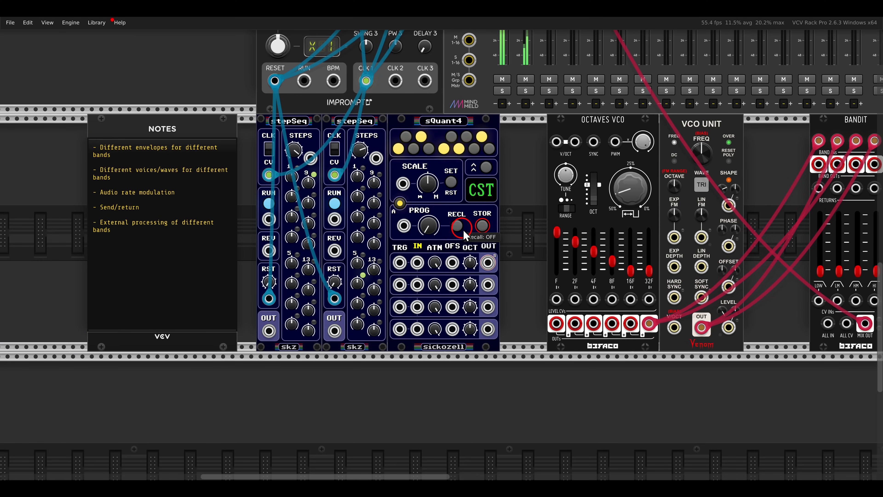
- Connect both stepSeq outputs to sQuant4's first two inputs and sQuant4's first output to Octaves VCO's V/OCT input
{"action": "scroll", "coordinate": [394, 261], "scroll_direction": "up", "scroll_amount": 3}
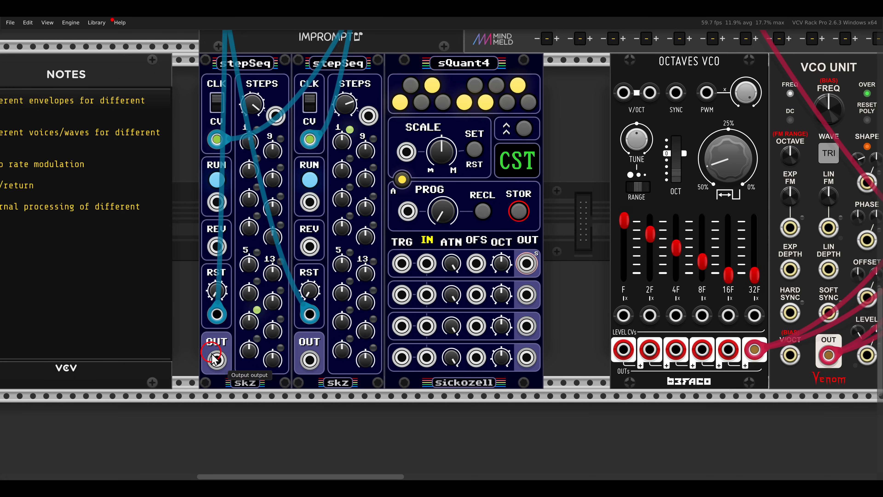
{"action": "left_click_drag", "start_coordinate": [217, 360], "coordinate": [309, 360]}
{"action": "scroll", "coordinate": [535, 275], "scroll_direction": "down", "scroll_amount": 2}
{"action": "left_click_drag", "start_coordinate": [534, 273], "coordinate": [462, 111]}
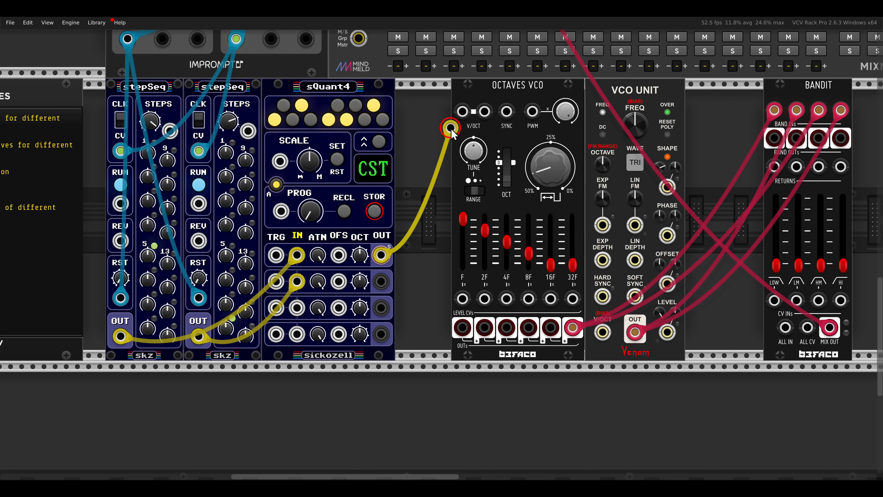
- Connect sQuant4's second output to VCO Unit's V/OCT input and close the gaps between sQuant4, Octaves VCO, VCO Unit and Bandit
{"action": "left_click_drag", "start_coordinate": [503, 91], "coordinate": [448, 91]}
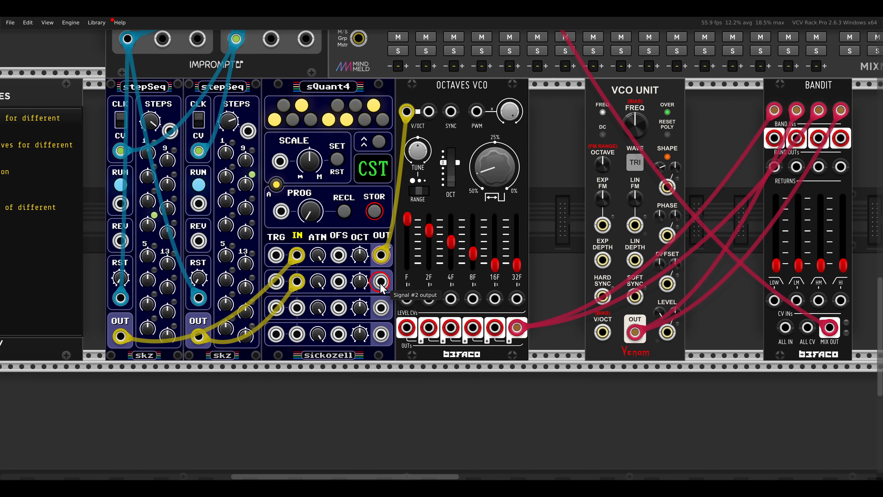
{"action": "left_click_drag", "start_coordinate": [380, 280], "coordinate": [603, 332]}
{"action": "left_click_drag", "start_coordinate": [676, 145], "coordinate": [619, 144]}
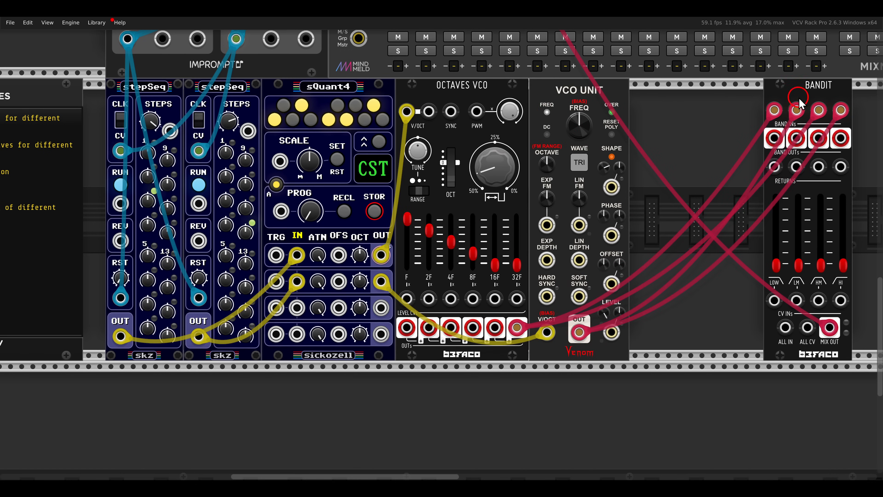
{"action": "left_click_drag", "start_coordinate": [806, 93], "coordinate": [672, 105]}
{"action": "left_click_drag", "start_coordinate": [378, 234], "coordinate": [445, 245]}
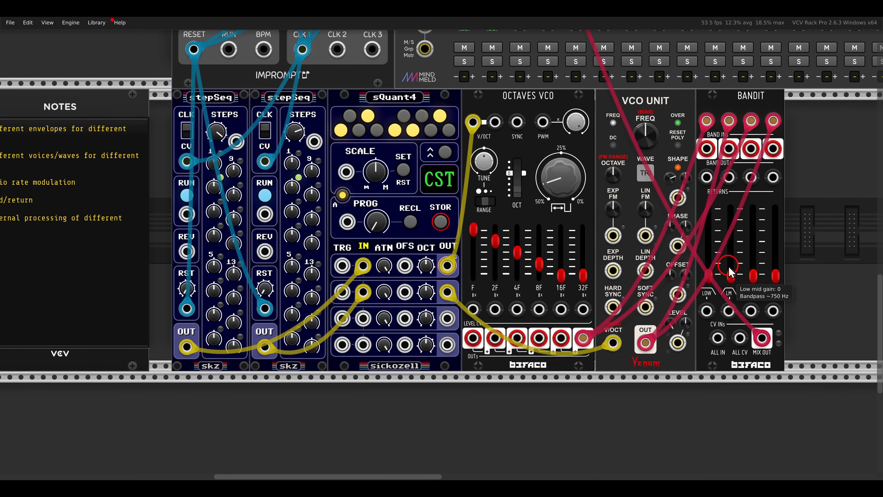
- Raise Bandit's low gain to about half and its high mid gain slightly, and vary several step values on the first stepSeq
{"action": "left_click_drag", "start_coordinate": [709, 274], "coordinate": [708, 240]}
{"action": "left_click_drag", "start_coordinate": [753, 275], "coordinate": [752, 257]}
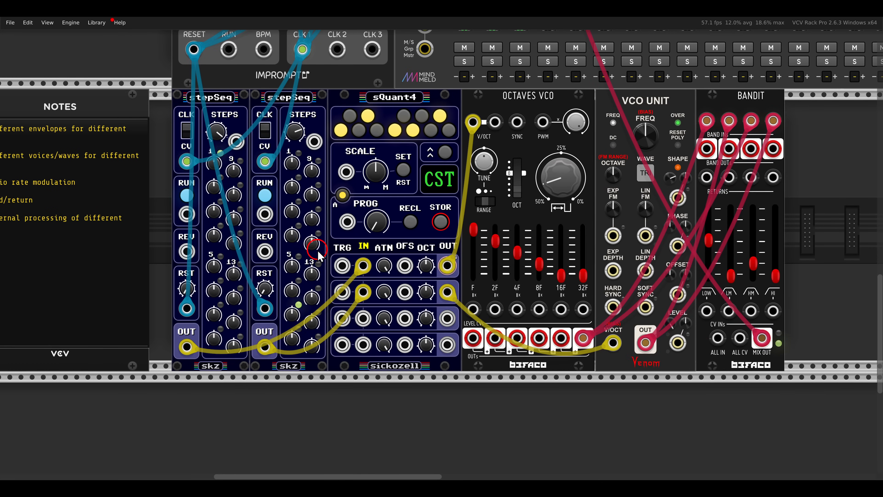
{"action": "left_click_drag", "start_coordinate": [215, 188], "coordinate": [215, 178]}
{"action": "left_click_drag", "start_coordinate": [214, 214], "coordinate": [215, 233]}
{"action": "left_click_drag", "start_coordinate": [215, 266], "coordinate": [215, 256]}
{"action": "left_click_drag", "start_coordinate": [215, 291], "coordinate": [214, 280]}
{"action": "left_click_drag", "start_coordinate": [216, 311], "coordinate": [233, 256]}
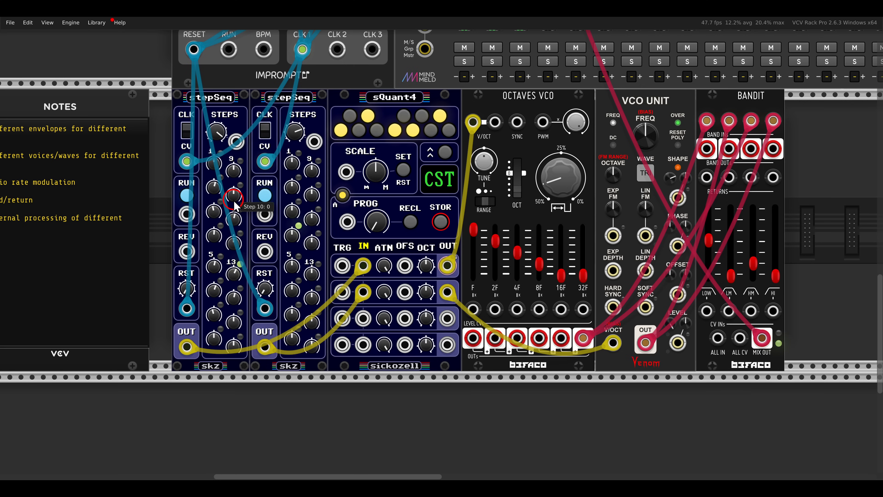
- Adjust Octaves VCO's pulse width and raise Bandit's high mid gain a little further
{"action": "left_click_drag", "start_coordinate": [526, 218], "coordinate": [430, 233]}
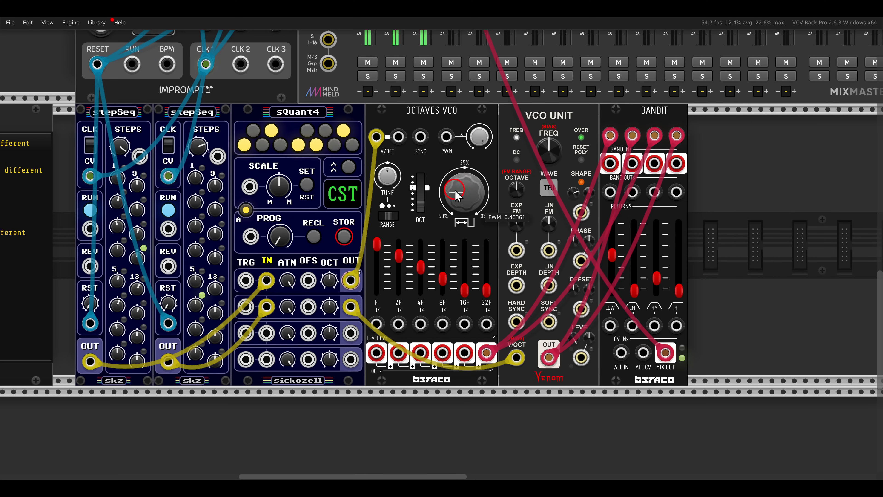
{"action": "left_click_drag", "start_coordinate": [454, 191], "coordinate": [466, 165]}
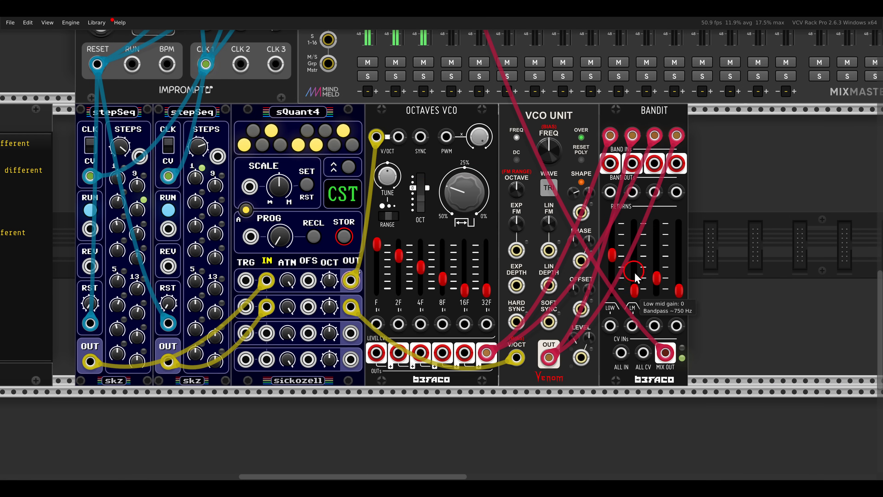
{"action": "left_click_drag", "start_coordinate": [655, 278], "coordinate": [656, 259]}
- Find mod7 in the module library, place it beside Octaves VCO, and move VCO Unit and Bandit together against it
{"action": "left_click_drag", "start_coordinate": [713, 187], "coordinate": [586, 152]}
{"action": "left_click_drag", "start_coordinate": [546, 128], "coordinate": [648, 141]}
{"action": "right_click", "coordinate": [552, 170]}
{"action": "type", "text": "mod7"}
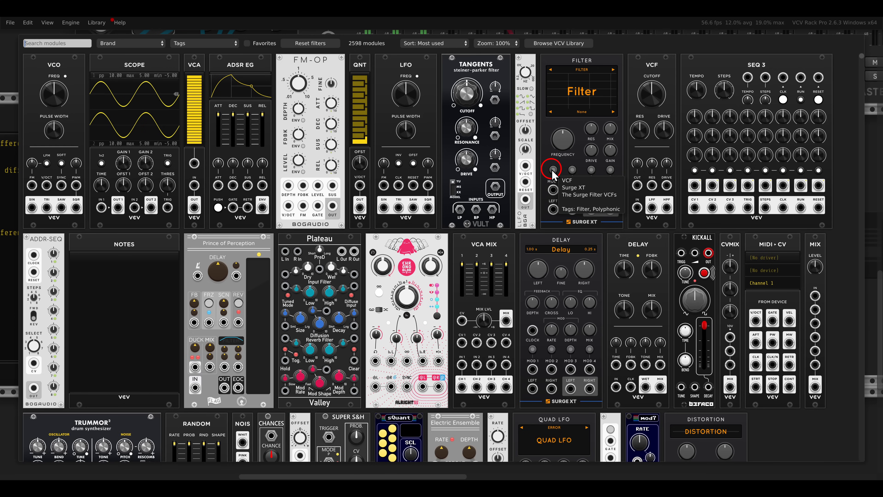
{"action": "left_click", "coordinate": [189, 251]}
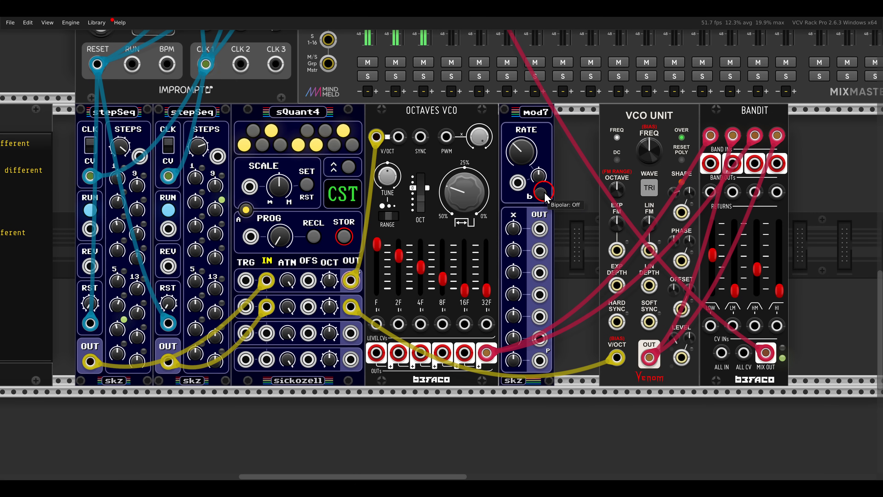
{"action": "left_click_drag", "start_coordinate": [586, 176], "coordinate": [755, 167]}
{"action": "left_click_drag", "start_coordinate": [758, 121], "coordinate": [692, 128]}
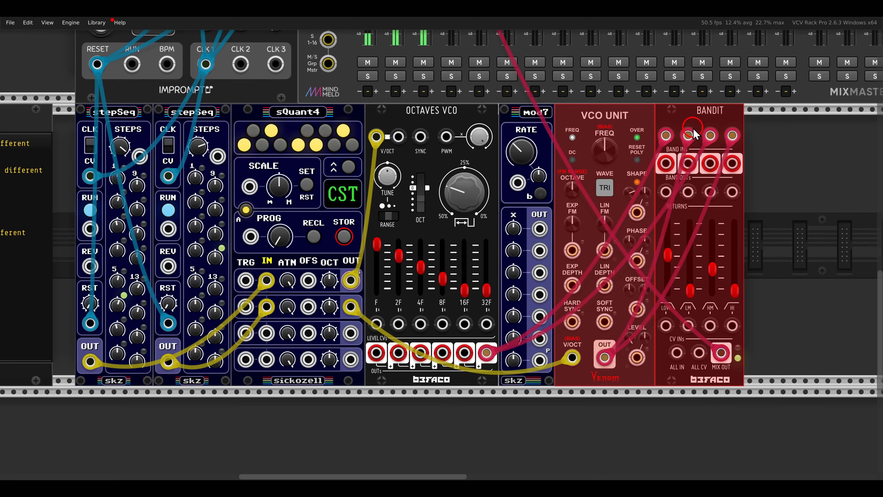
{"action": "left_click", "coordinate": [764, 151]}
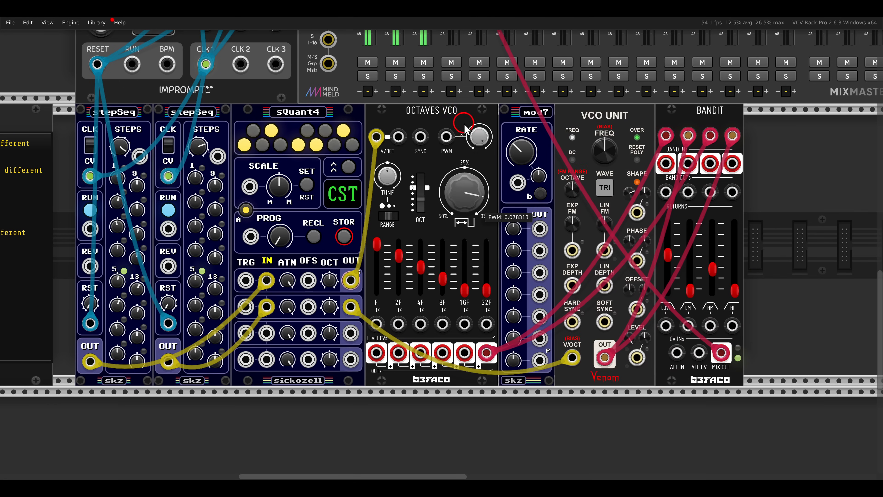
- Connect mod7's first output to Octaves VCO's PWM input and lower the 2F, 4F and 8F gains
{"action": "left_click_drag", "start_coordinate": [544, 240], "coordinate": [485, 225]}
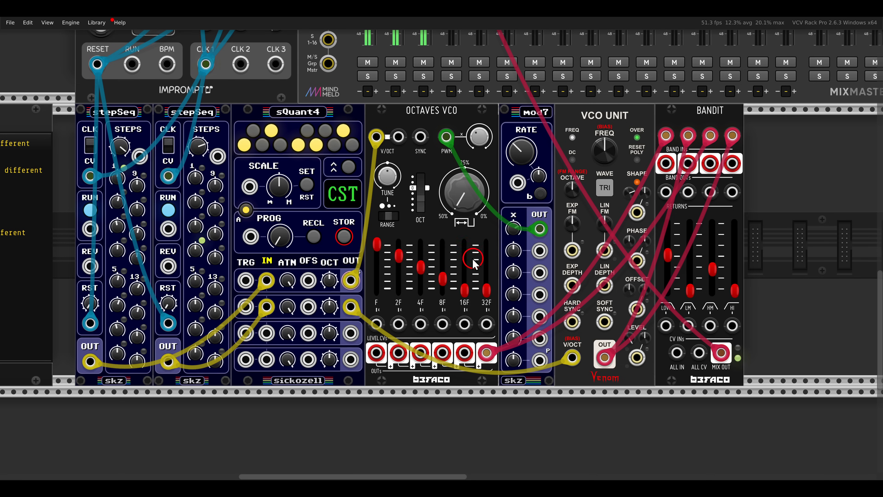
{"action": "left_click_drag", "start_coordinate": [399, 326], "coordinate": [424, 336]}
{"action": "left_click_drag", "start_coordinate": [444, 282], "coordinate": [456, 316]}
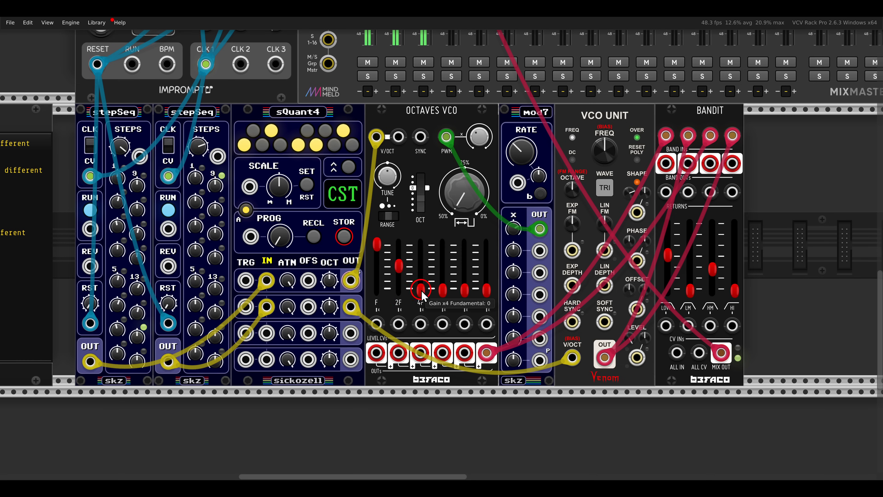
{"action": "left_click_drag", "start_coordinate": [419, 276], "coordinate": [419, 308]}
- Connect mod7's second and third outputs to Octaves VCO's 4F and 8F level CV inputs and raise both gains to about half
{"action": "left_click_drag", "start_coordinate": [539, 251], "coordinate": [501, 205]}
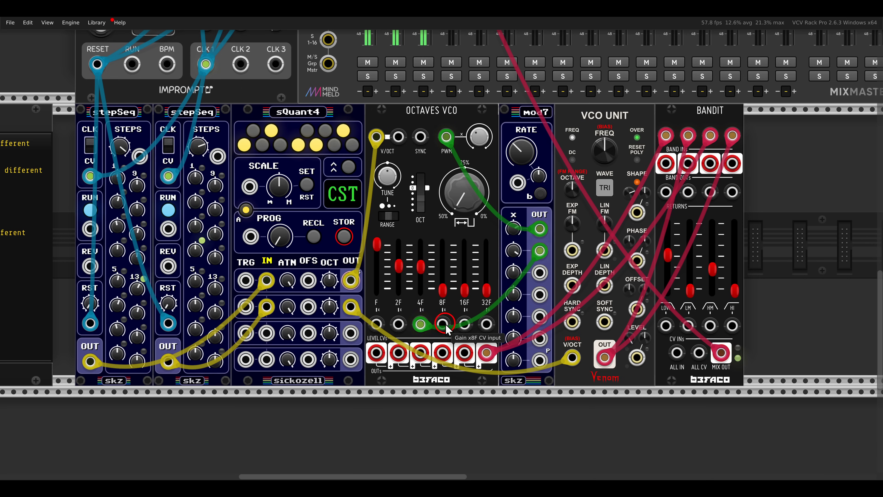
{"action": "left_click_drag", "start_coordinate": [443, 325], "coordinate": [540, 274]}
{"action": "left_click_drag", "start_coordinate": [443, 287], "coordinate": [444, 227]}
{"action": "left_click_drag", "start_coordinate": [515, 271], "coordinate": [503, 189]}
{"action": "left_click_drag", "start_coordinate": [448, 258], "coordinate": [442, 267]}
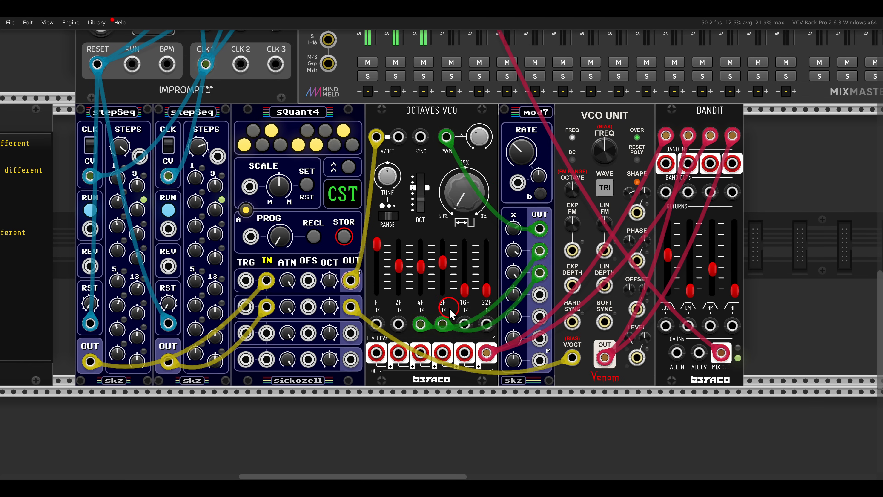
- Raise Bandit's low mid and high gains to about half so VCO Unit joins the mix
{"action": "scroll", "coordinate": [449, 309], "scroll_direction": "right", "scroll_amount": 3}
{"action": "scroll", "coordinate": [511, 289], "scroll_direction": "right", "scroll_amount": 4}
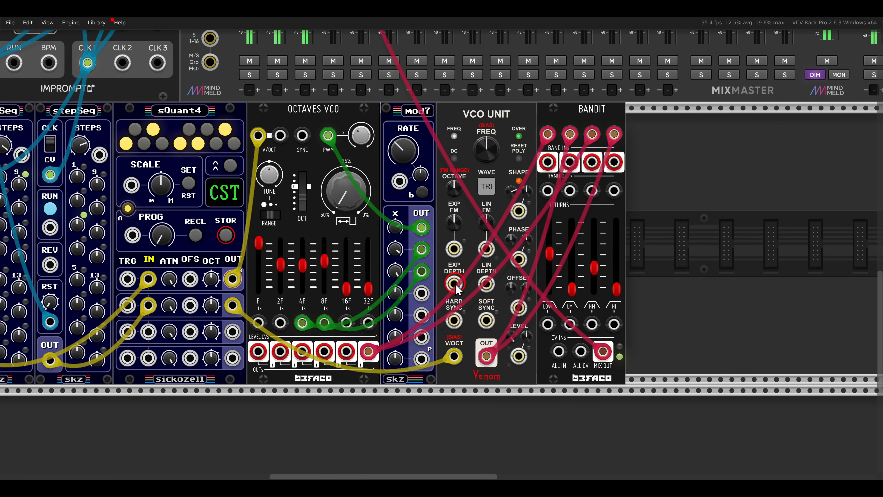
{"action": "left_click_drag", "start_coordinate": [573, 285], "coordinate": [574, 251]}
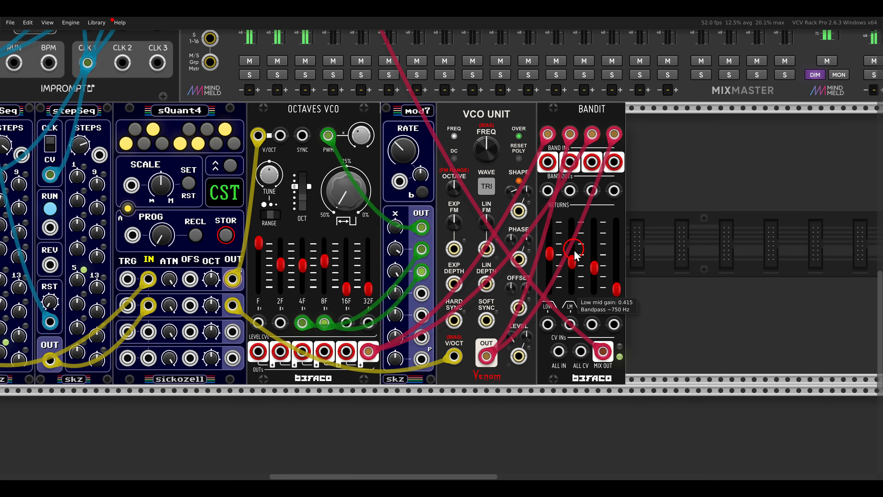
{"action": "left_click_drag", "start_coordinate": [617, 286], "coordinate": [617, 253]}
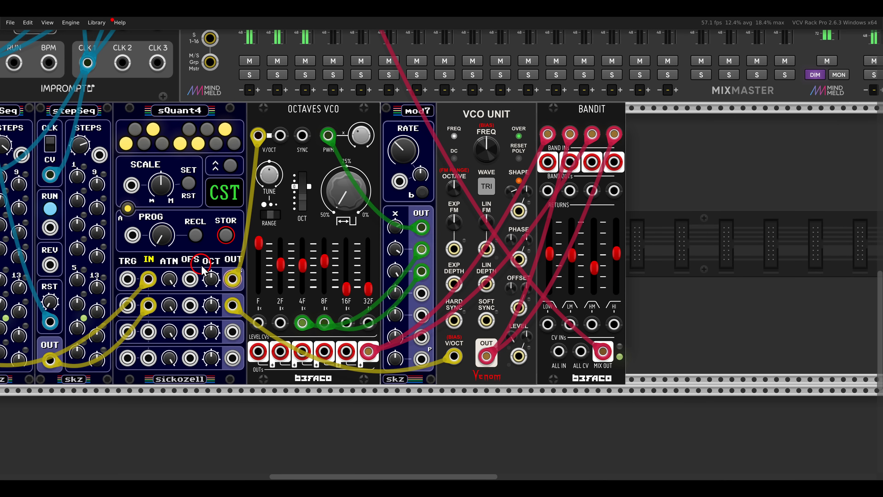
- Vary several step values on the second stepSeq, including steps 1 to 4 and step 9
{"action": "scroll", "coordinate": [420, 271], "scroll_direction": "left", "scroll_amount": 13}
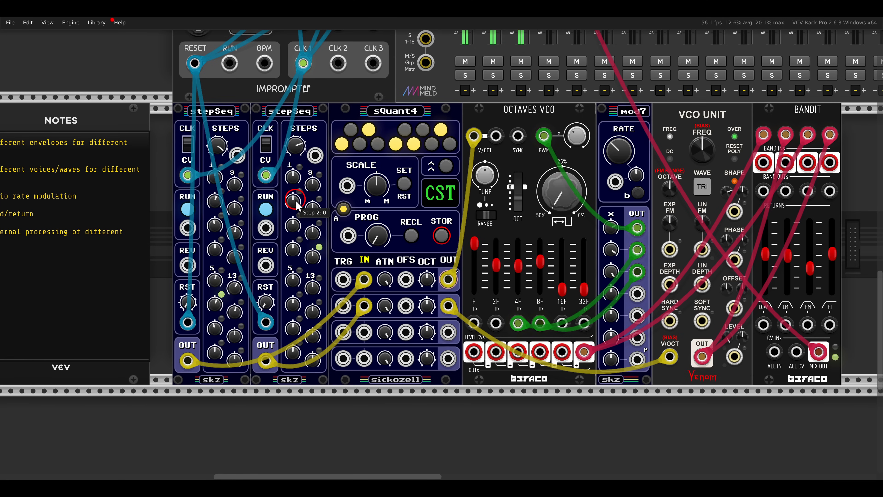
{"action": "left_click_drag", "start_coordinate": [293, 181], "coordinate": [294, 166]}
{"action": "left_click_drag", "start_coordinate": [294, 202], "coordinate": [294, 192]}
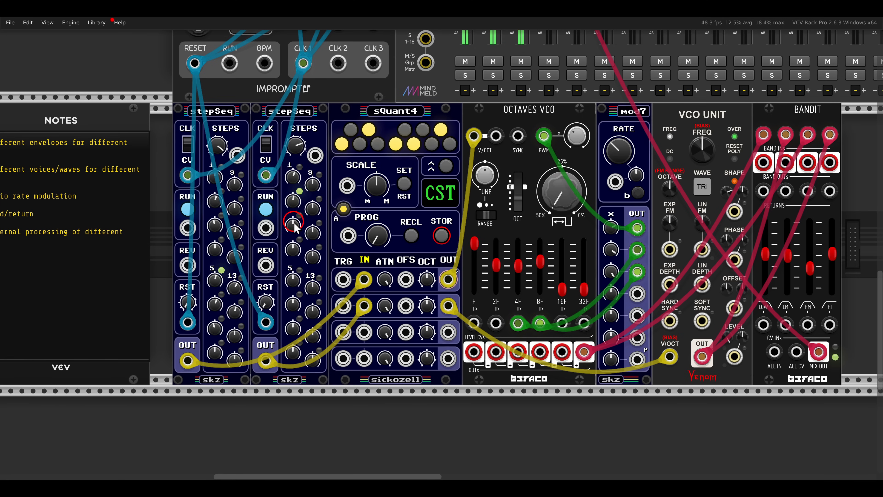
{"action": "left_click_drag", "start_coordinate": [294, 226], "coordinate": [294, 203]}
{"action": "left_click_drag", "start_coordinate": [293, 253], "coordinate": [314, 220]}
{"action": "left_click_drag", "start_coordinate": [314, 189], "coordinate": [314, 199]}
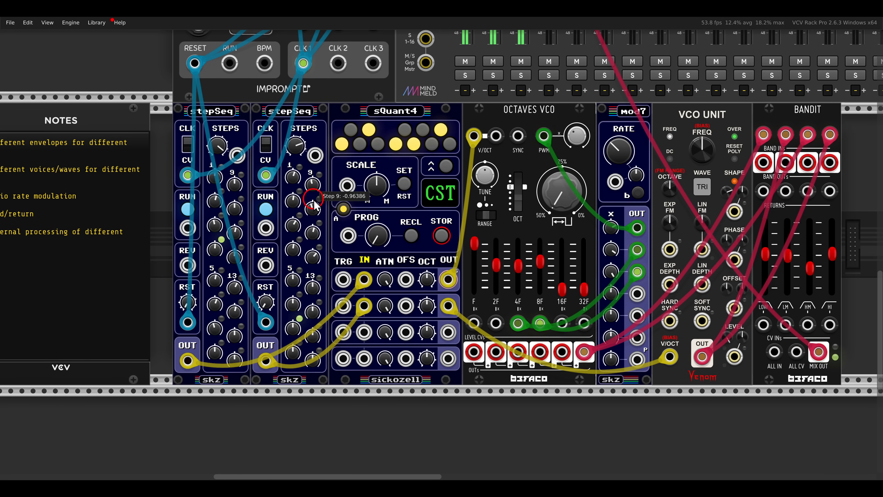
{"action": "left_click_drag", "start_coordinate": [292, 324], "coordinate": [293, 353]}
- Lower all four Bandit band gains to 0 and connect mod7's last four outputs to Bandit's LOW, LM, HM and HI CV inputs
{"action": "scroll", "coordinate": [292, 278], "scroll_direction": "right", "scroll_amount": 10}
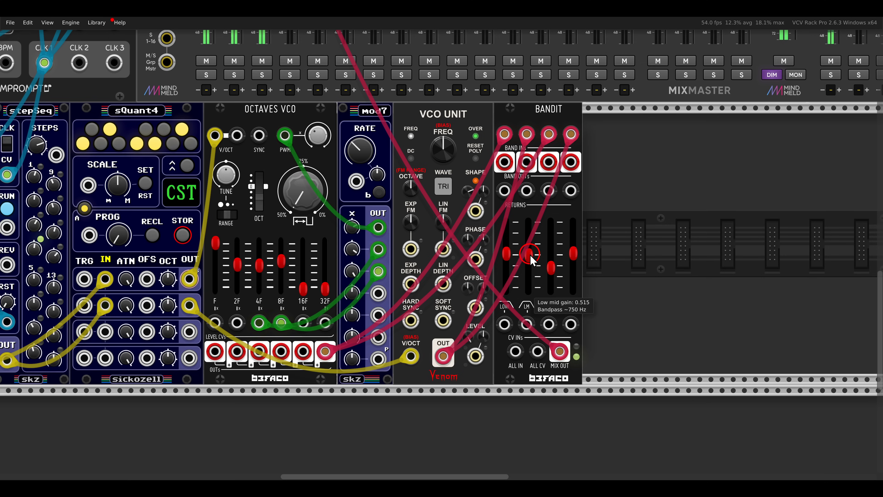
{"action": "left_click_drag", "start_coordinate": [555, 264], "coordinate": [528, 302]}
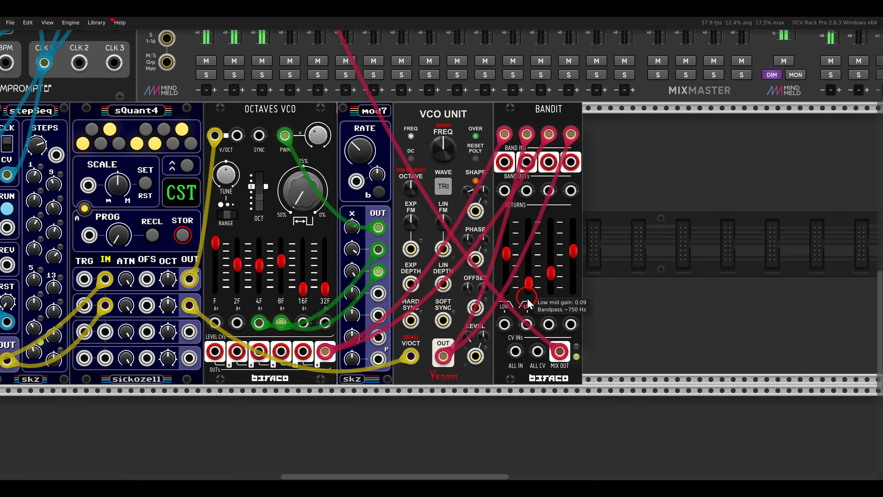
{"action": "left_click_drag", "start_coordinate": [530, 259], "coordinate": [577, 303]}
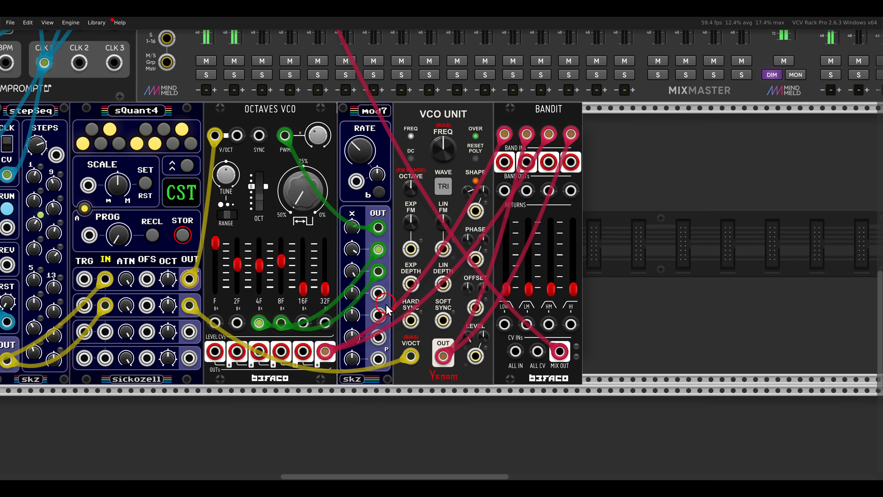
{"action": "left_click_drag", "start_coordinate": [384, 298], "coordinate": [381, 358]}
- Raise Bandit's four band gains to balance the modulated mix, and connect mod7's first output to VCO Unit's Shape CV input
{"action": "left_click_drag", "start_coordinate": [512, 296], "coordinate": [513, 274]}
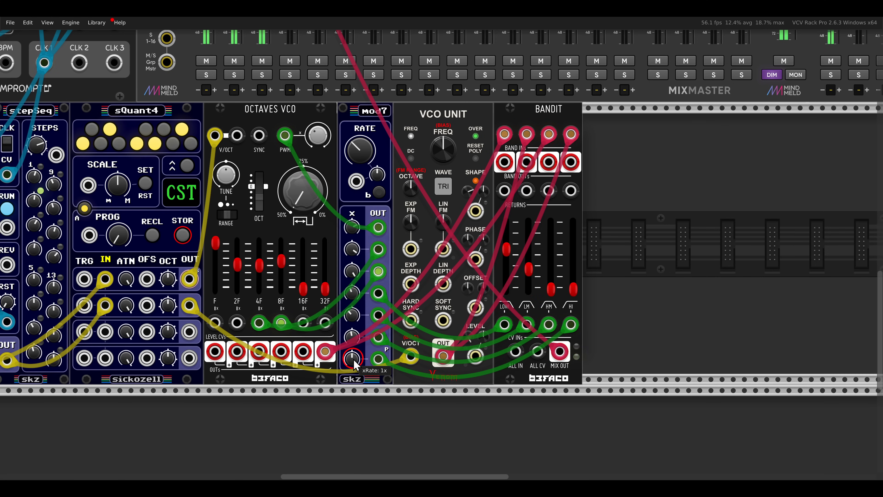
{"action": "left_click_drag", "start_coordinate": [573, 287], "coordinate": [574, 286]}
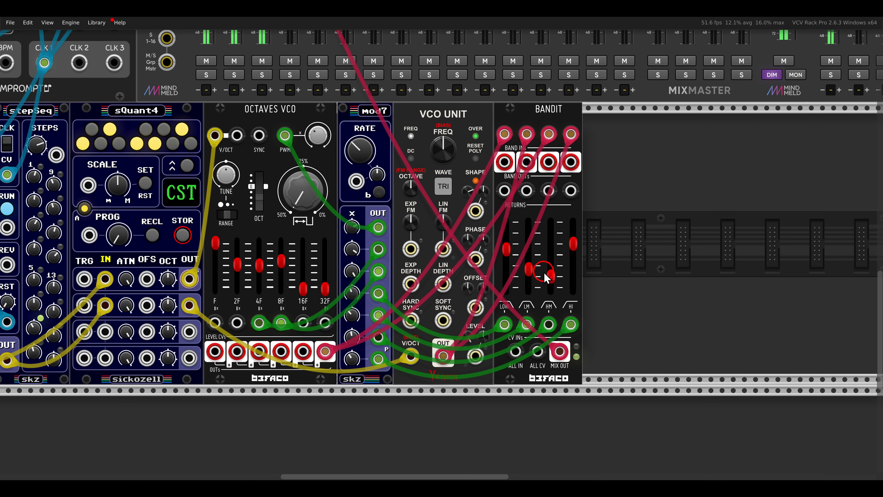
{"action": "left_click_drag", "start_coordinate": [528, 269], "coordinate": [528, 265]}
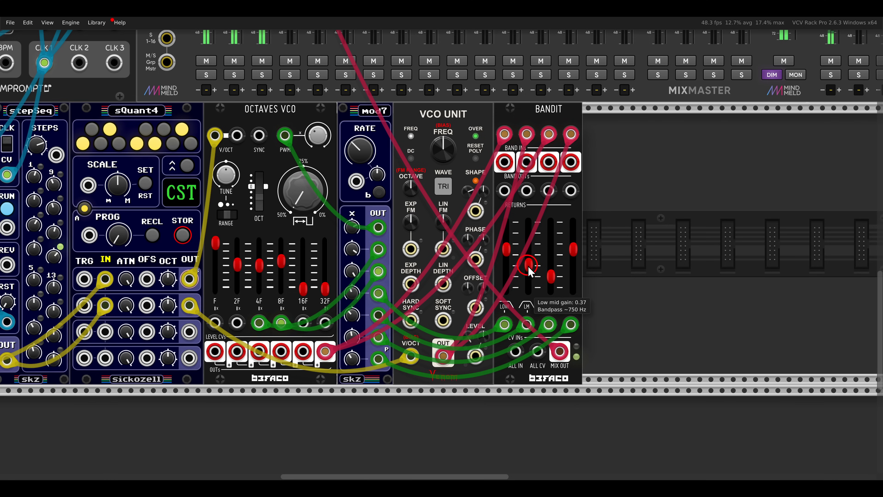
{"action": "left_click_drag", "start_coordinate": [527, 263], "coordinate": [527, 267]}
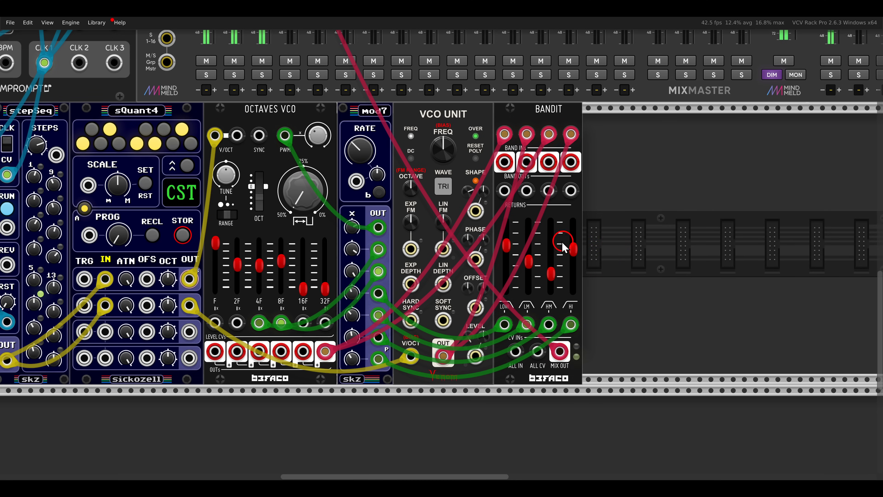
{"action": "left_click_drag", "start_coordinate": [475, 211], "coordinate": [379, 228]}
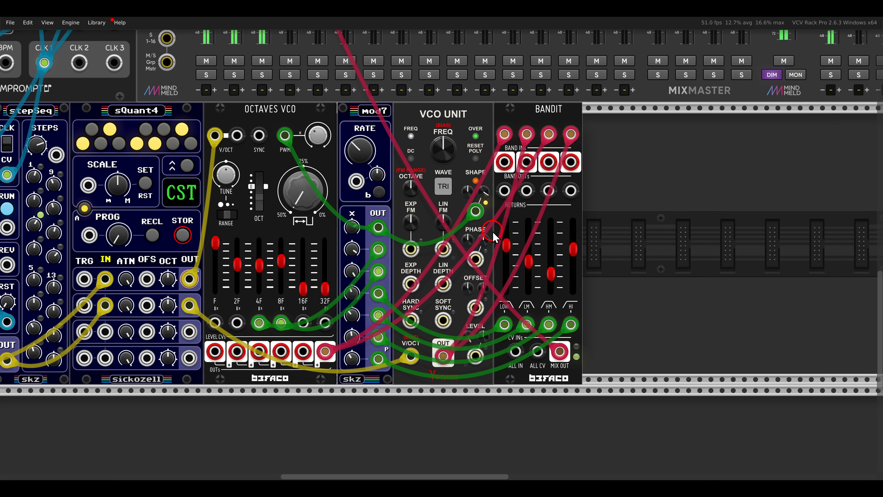
- Search the module library for "fade" and "befaco" modules
{"action": "scroll", "coordinate": [493, 231], "scroll_direction": "down", "scroll_amount": 1}
{"action": "left_click_drag", "start_coordinate": [438, 233], "coordinate": [514, 242]}
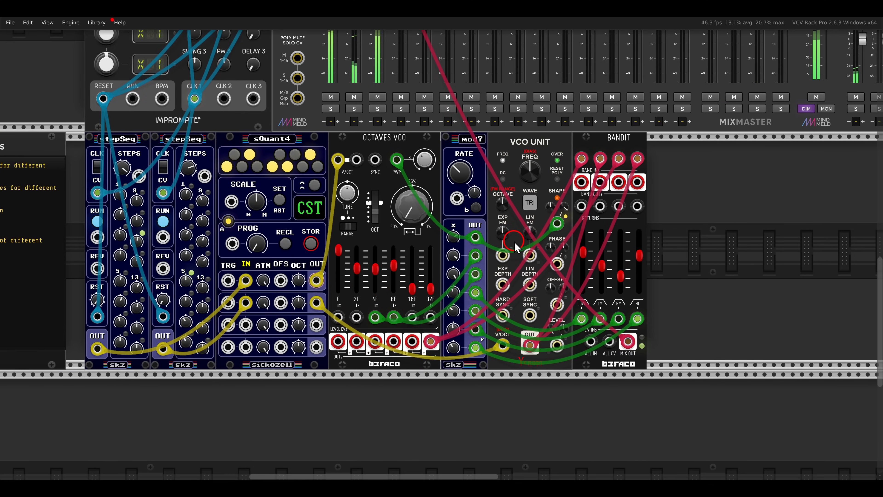
{"action": "scroll", "coordinate": [514, 247], "scroll_direction": "down", "scroll_amount": 1}
{"action": "right_click", "coordinate": [563, 240]}
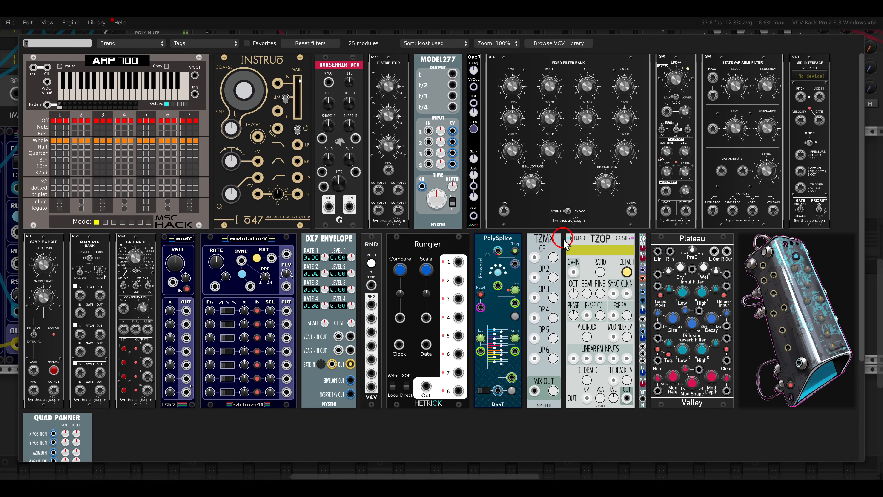
{"action": "key", "text": "BackSpace"}
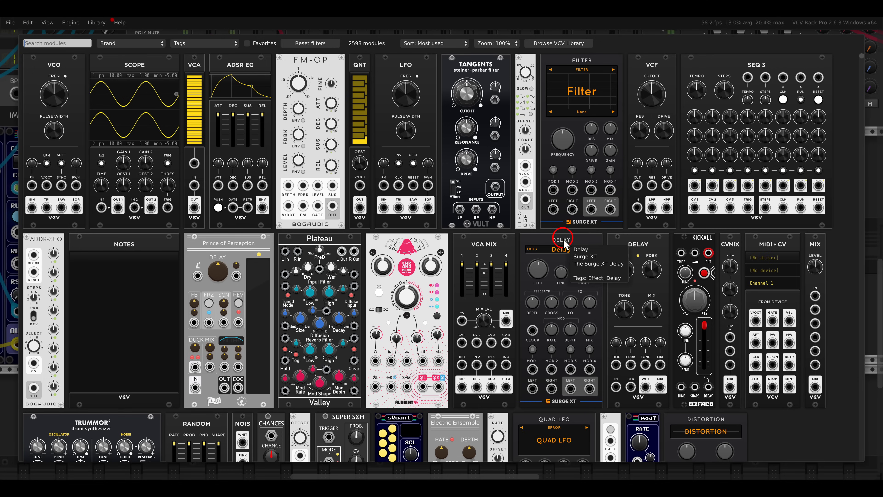
{"action": "type", "text": "fade"}
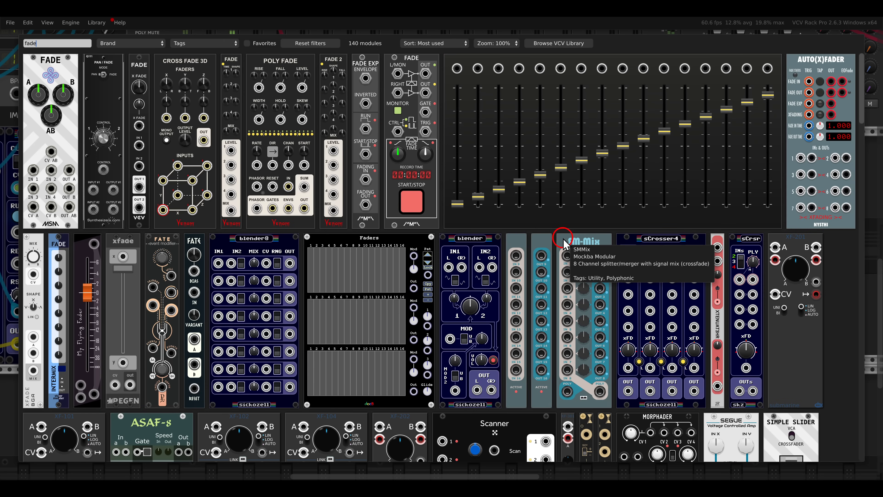
{"action": "key", "text": "BackSpace"}
{"action": "key", "text": "BackSpace"}
{"action": "key", "text": "BackSpace"}
{"action": "key", "text": "BackSpace"}
{"action": "type", "text": "befaco"}
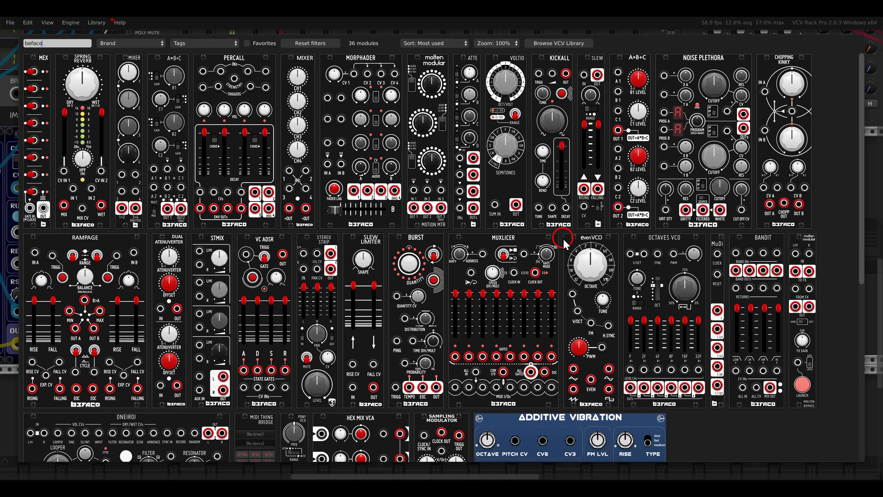
- Add a VCF module directly beside Bandit and place a duplicate of it alongside
{"action": "key", "text": "BackSpace"}
{"action": "key", "text": "BackSpace"}
{"action": "key", "text": "BackSpace"}
{"action": "key", "text": "BackSpace"}
{"action": "key", "text": "BackSpace"}
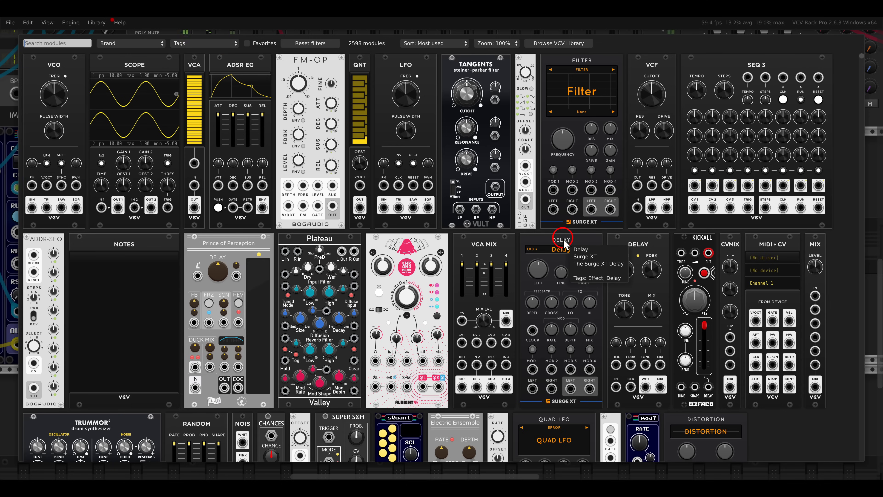
{"action": "left_click_drag", "start_coordinate": [656, 120], "coordinate": [505, 203]}
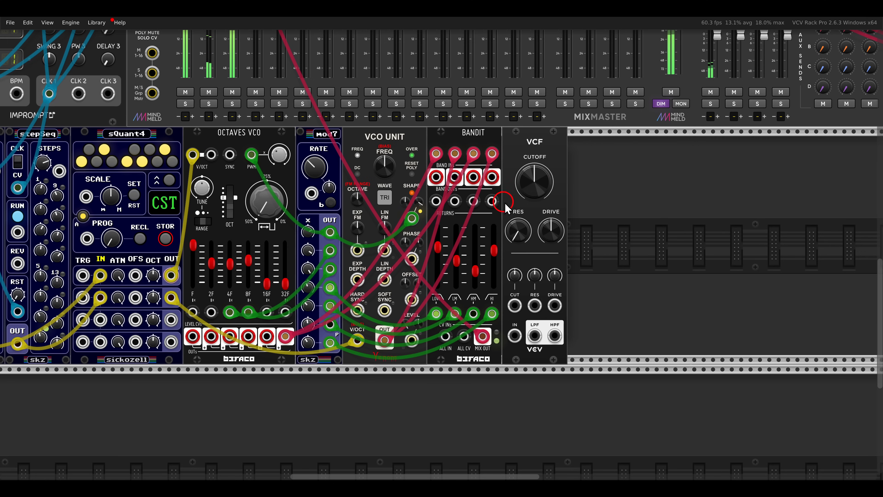
{"action": "key", "text": "ctrl+d"}
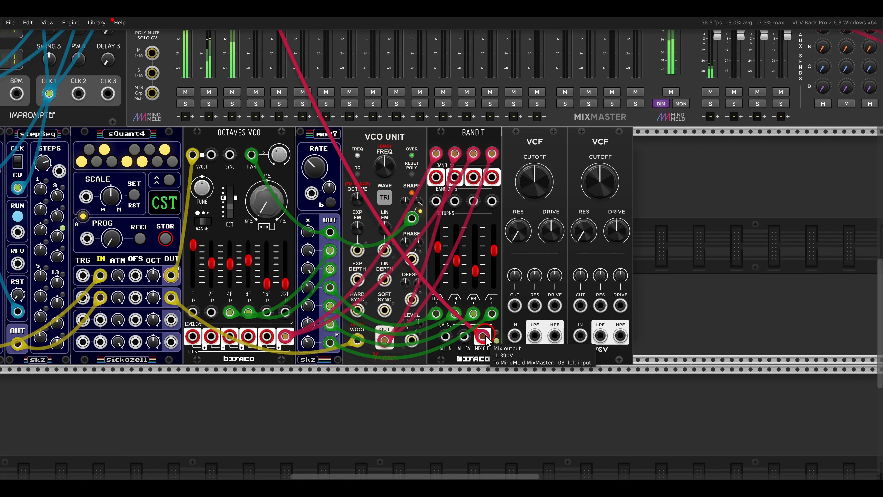
- Route Bandit's mix output into both VCF inputs, and the VCFs' LPF outputs to MixMaster track 3's two inputs
{"action": "left_click_drag", "start_coordinate": [484, 336], "coordinate": [581, 335]}
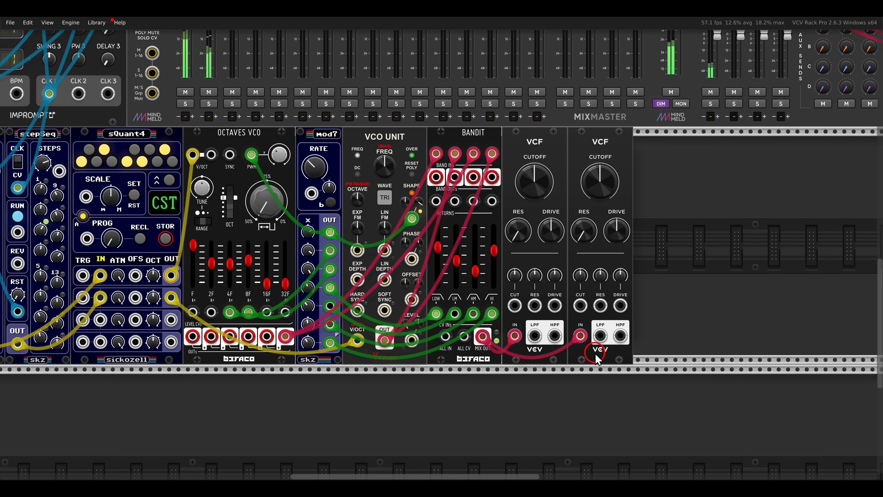
{"action": "scroll", "coordinate": [487, 302], "scroll_direction": "up", "scroll_amount": 6}
{"action": "left_click_drag", "start_coordinate": [537, 336], "coordinate": [232, 120]}
{"action": "scroll", "coordinate": [239, 142], "scroll_direction": "down", "scroll_amount": 3}
{"action": "left_click_drag", "start_coordinate": [233, 135], "coordinate": [513, 306]}
{"action": "key", "text": "Down"}
{"action": "key", "text": "Right"}
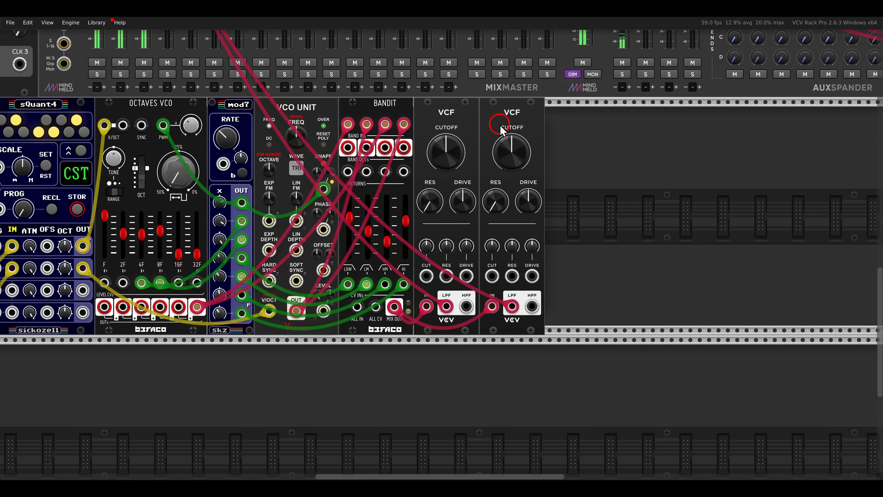
- Insert a Bogaudio LLFO between the two VCFs and close the gap so the three modules sit side by side
{"action": "left_click_drag", "start_coordinate": [500, 125], "coordinate": [565, 129]}
{"action": "right_click", "coordinate": [533, 158]}
{"action": "type", "text": "l"}
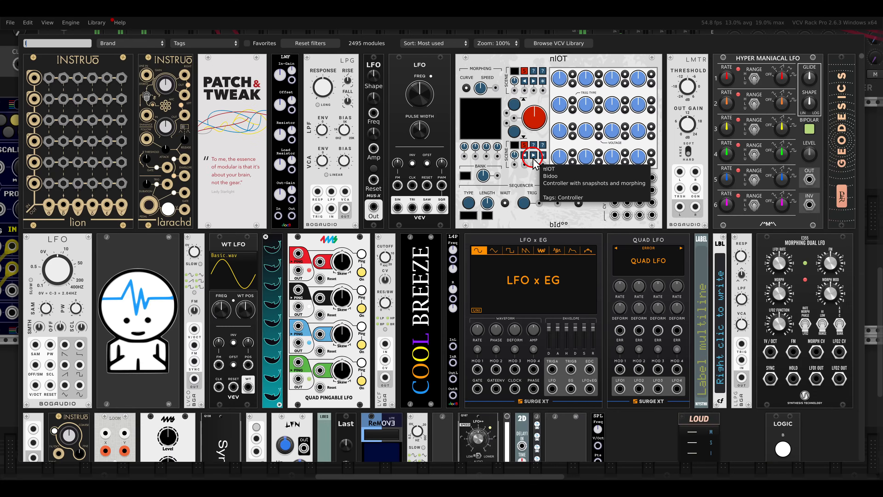
{"action": "type", "text": "fo"}
{"action": "left_click", "coordinate": [29, 70]}
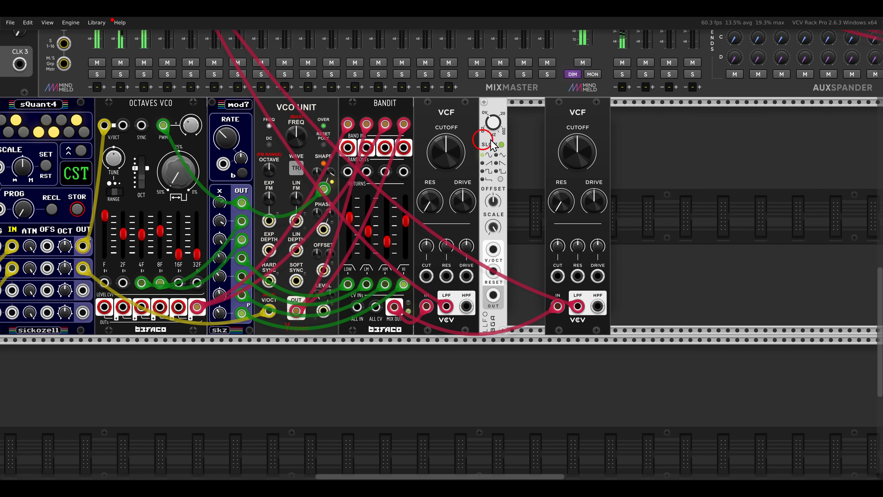
{"action": "left_click_drag", "start_coordinate": [581, 121], "coordinate": [490, 132]}
- Raise both VCF cutoffs to about 1477 Hz and connect the LLFO output to both VCFs' CUT inputs
{"action": "scroll", "coordinate": [504, 207], "scroll_direction": "up", "scroll_amount": 2}
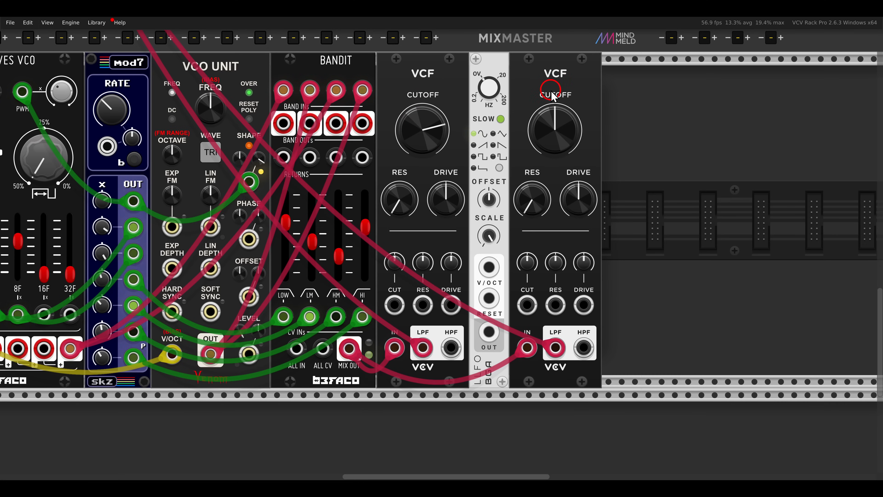
{"action": "mouse_move", "coordinate": [555, 121]}
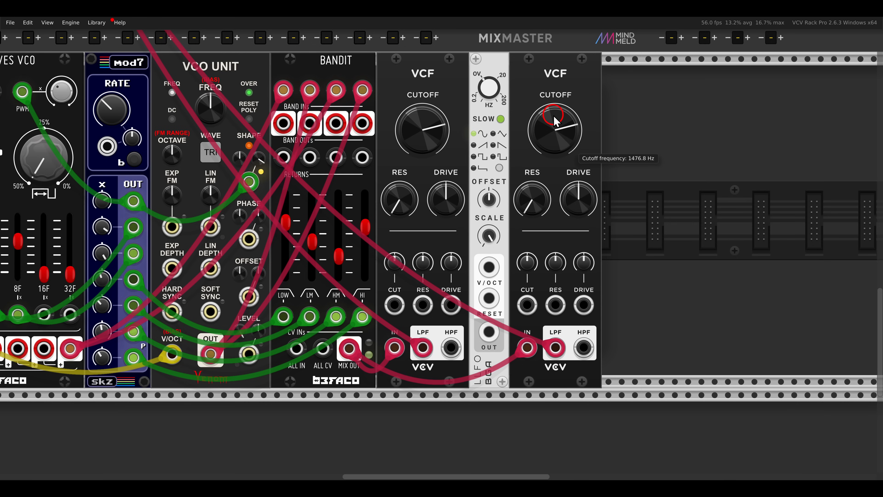
{"action": "left_click_drag", "start_coordinate": [490, 331], "coordinate": [394, 304]}
{"action": "left_click_drag", "start_coordinate": [489, 332], "coordinate": [525, 312]}
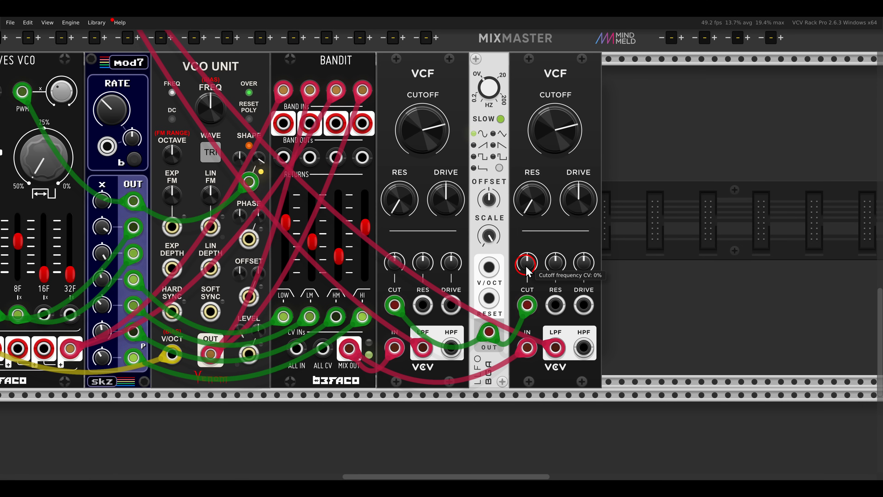
- Set cutoff CV amounts of opposite polarity on the two VCFs and raise both cutoff frequencies to about 2.6 kHz
{"action": "left_click", "coordinate": [397, 268]}
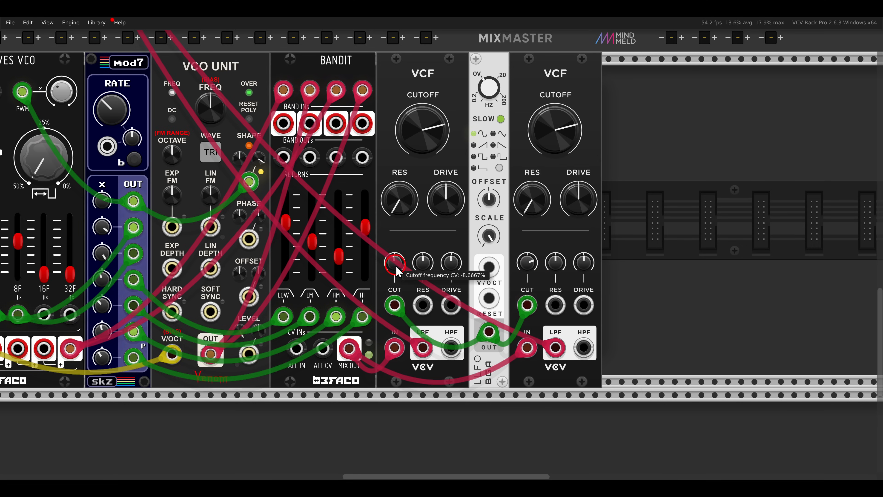
{"action": "left_click", "coordinate": [459, 254]}
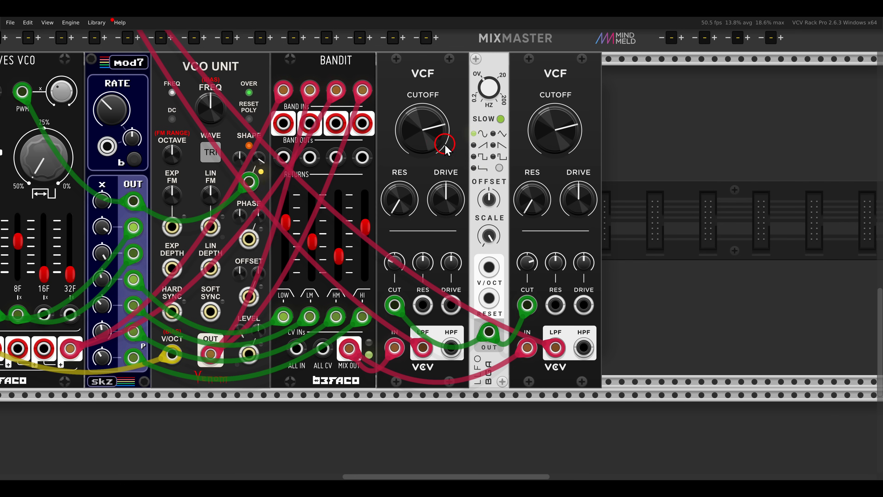
{"action": "mouse_move", "coordinate": [438, 141]}
{"action": "left_click_drag", "start_coordinate": [435, 137], "coordinate": [435, 131]}
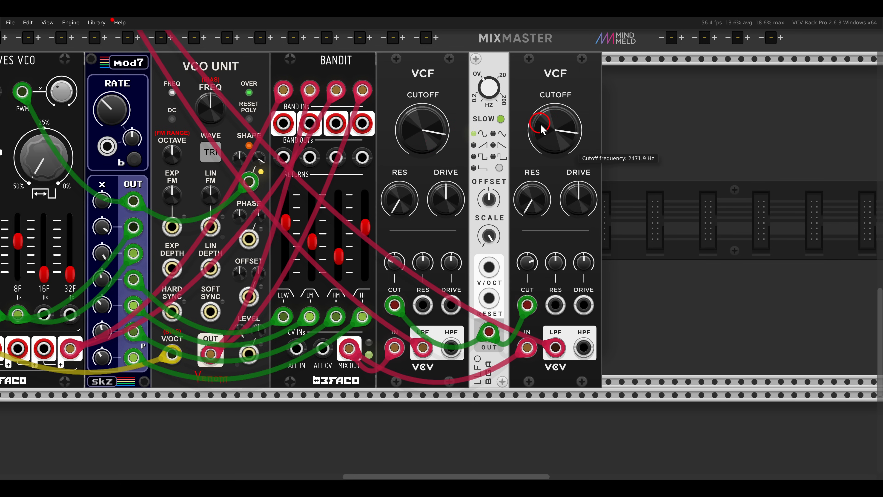
{"action": "left_click", "coordinate": [409, 141]}
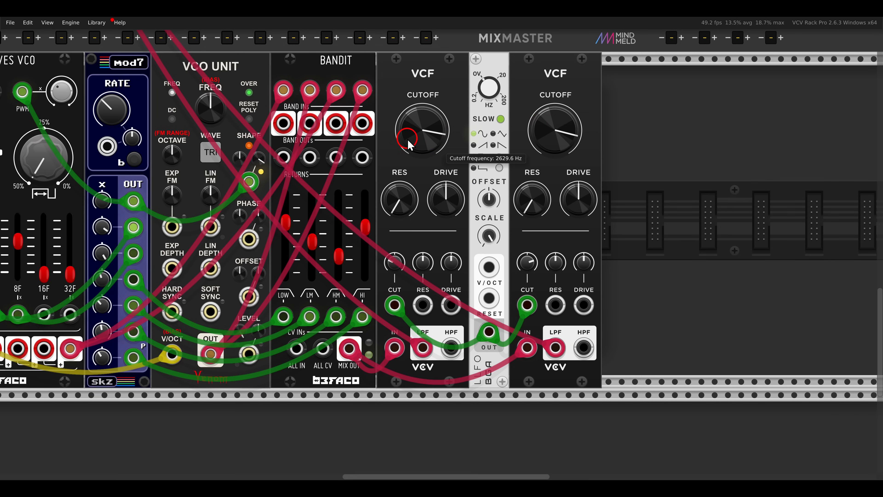
{"action": "left_click", "coordinate": [461, 171]}
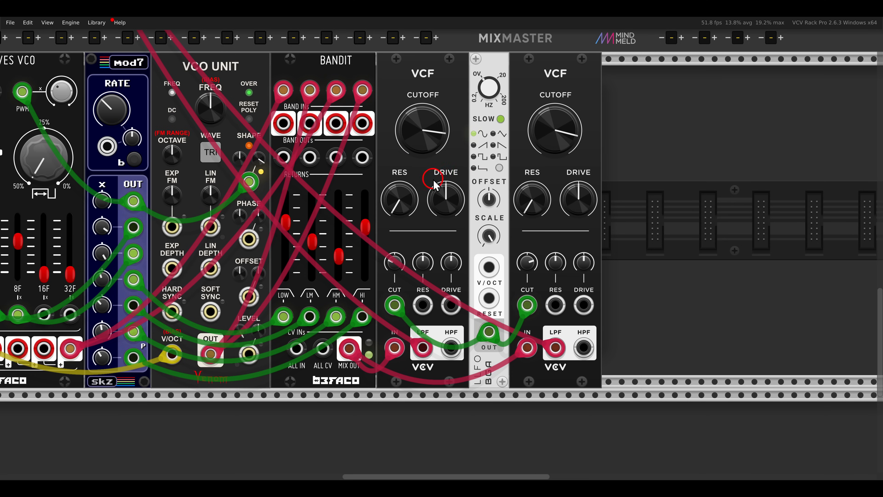
- Set the Drive on both VCFs slightly above its centre position
{"action": "left_click", "coordinate": [442, 199]}
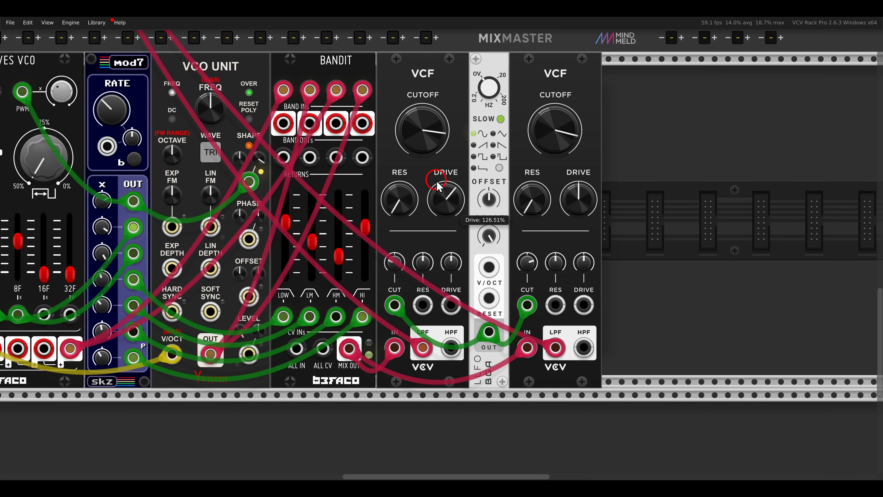
{"action": "left_click", "coordinate": [540, 198]}
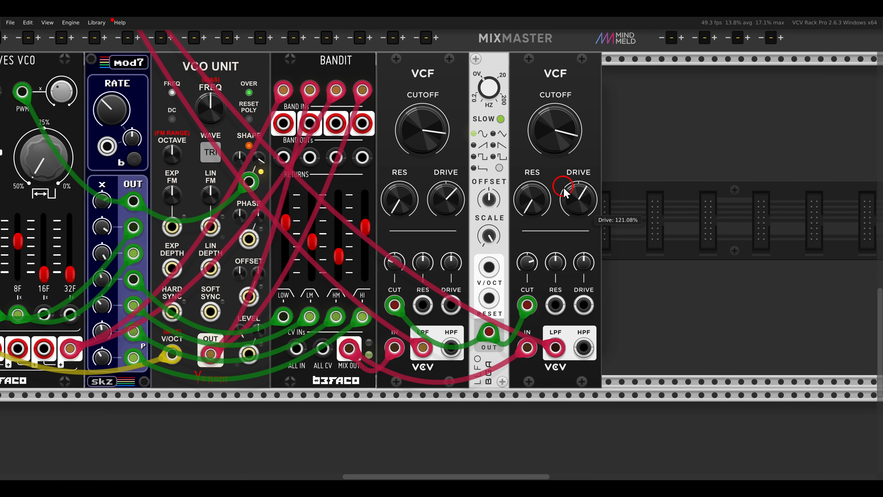
{"action": "left_click_drag", "start_coordinate": [460, 210], "coordinate": [461, 216]}
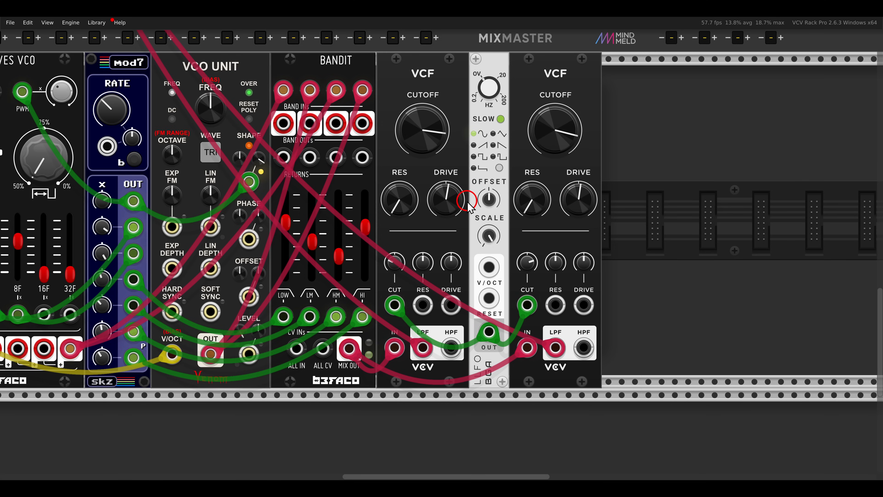
- Fine-tune the cutoff CV amounts on both VCFs to balance the LLFO's stereo filter movement
{"action": "scroll", "coordinate": [469, 206], "scroll_direction": "down", "scroll_amount": 3}
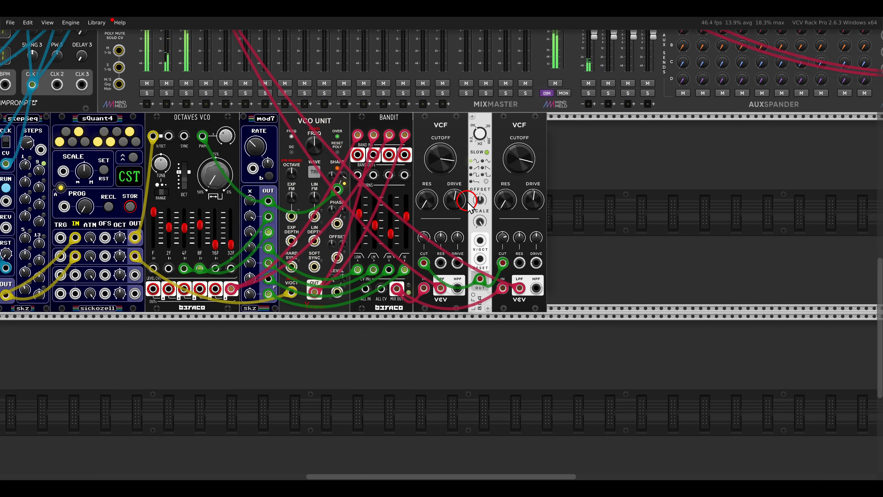
{"action": "left_click", "coordinate": [429, 232]}
{"action": "left_click", "coordinate": [503, 242]}
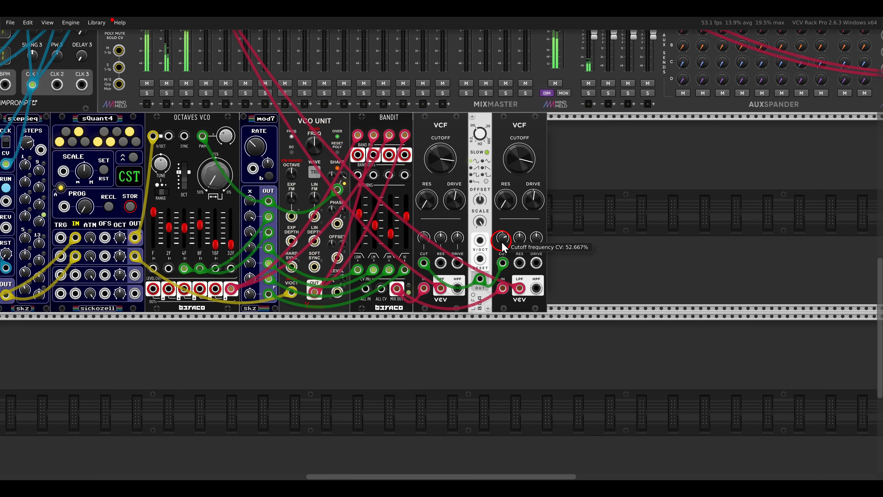
{"action": "left_click_drag", "start_coordinate": [501, 242], "coordinate": [502, 242]}
- Adjust the gain of MixMaster's MIX track in its track settings
{"action": "scroll", "coordinate": [463, 211], "scroll_direction": "down", "scroll_amount": 1}
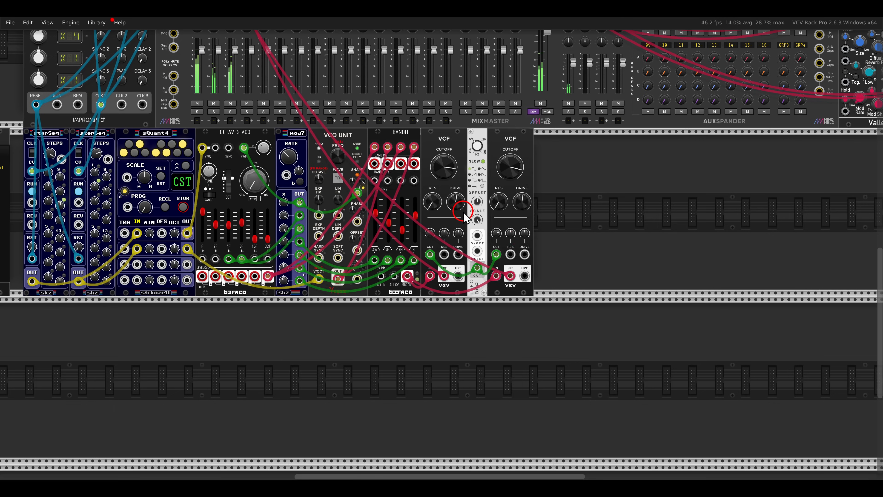
{"action": "left_click_drag", "start_coordinate": [463, 212], "coordinate": [557, 235]}
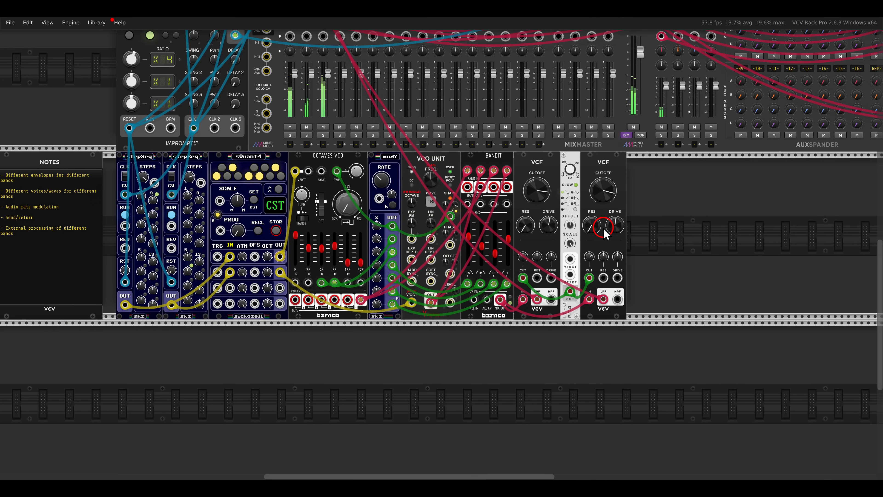
{"action": "left_click_drag", "start_coordinate": [605, 201], "coordinate": [514, 327]}
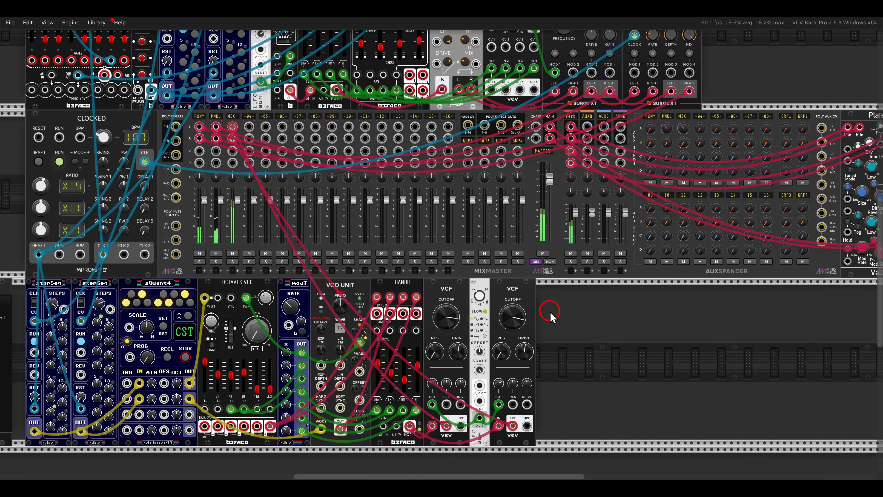
{"action": "right_click", "coordinate": [231, 120]}
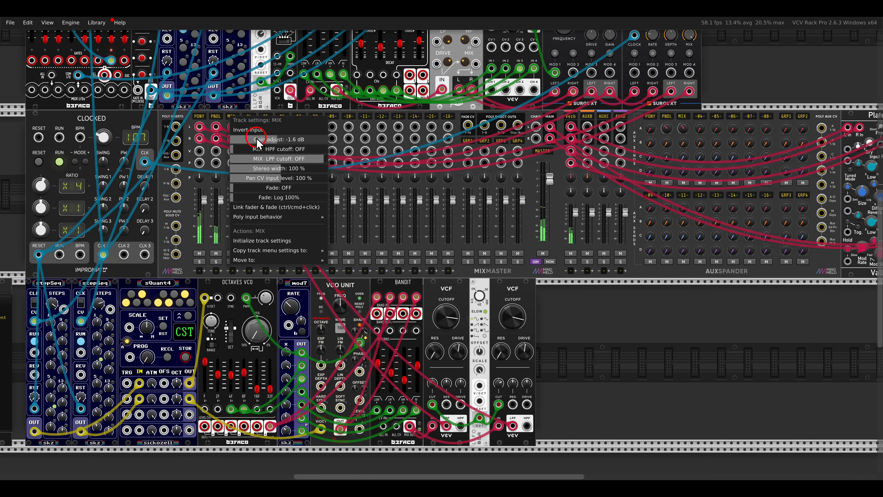
{"action": "left_click", "coordinate": [548, 339]}
- Shift all modules from sQuant4 to the last VCF away from the sequencers and add a third stepSeq in the gap
{"action": "left_click_drag", "start_coordinate": [547, 339], "coordinate": [767, 261]}
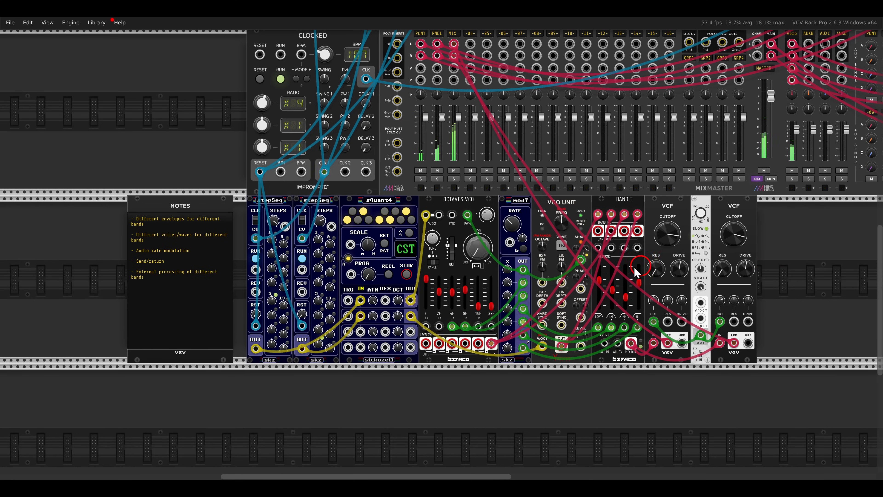
{"action": "scroll", "coordinate": [383, 304], "scroll_direction": "up", "scroll_amount": 3}
{"action": "scroll", "coordinate": [388, 302], "scroll_direction": "down", "scroll_amount": 1}
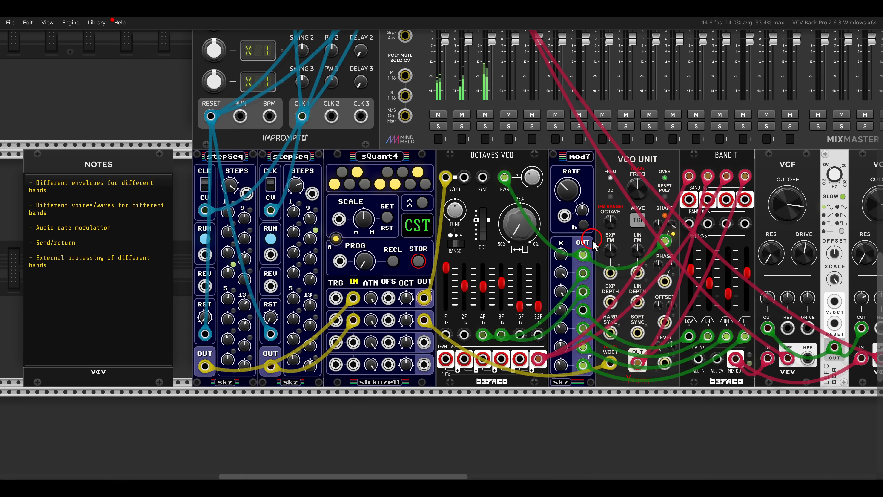
{"action": "left_click_drag", "start_coordinate": [798, 212], "coordinate": [666, 212]}
{"action": "left_click_drag", "start_coordinate": [812, 197], "coordinate": [370, 165]}
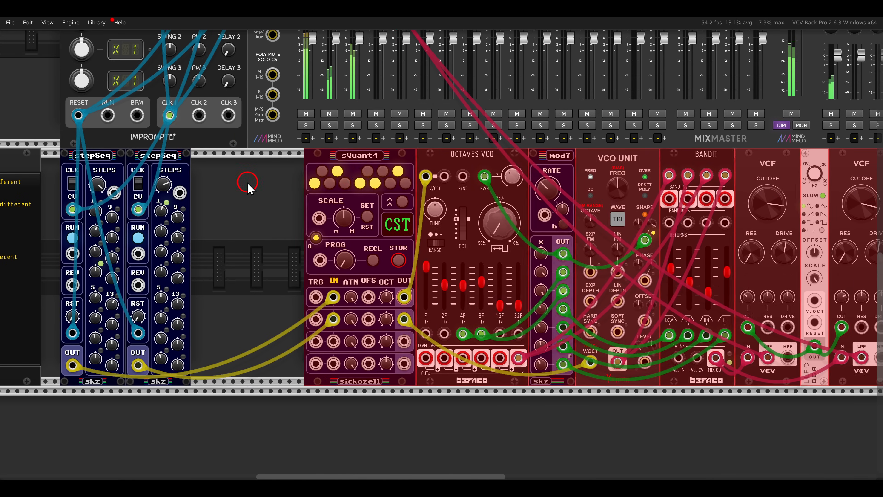
{"action": "left_click", "coordinate": [248, 187]}
{"action": "key", "text": "ctrl+d"}
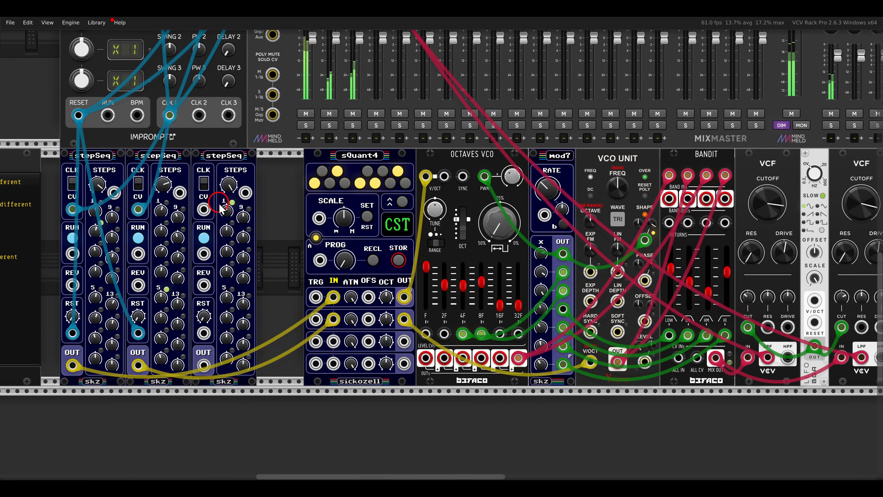
- Connect the third stepSeq's clock CV input to Clocked's CLK 3 output
{"action": "scroll", "coordinate": [208, 211], "scroll_direction": "up", "scroll_amount": 5}
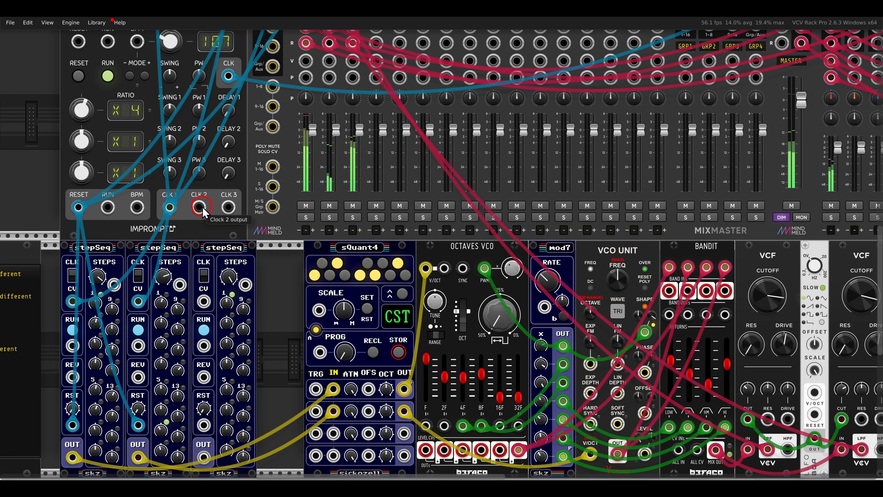
{"action": "left_click_drag", "start_coordinate": [203, 302], "coordinate": [229, 207]}
{"action": "scroll", "coordinate": [245, 212], "scroll_direction": "down", "scroll_amount": 5}
{"action": "scroll", "coordinate": [237, 278], "scroll_direction": "up", "scroll_amount": 2}
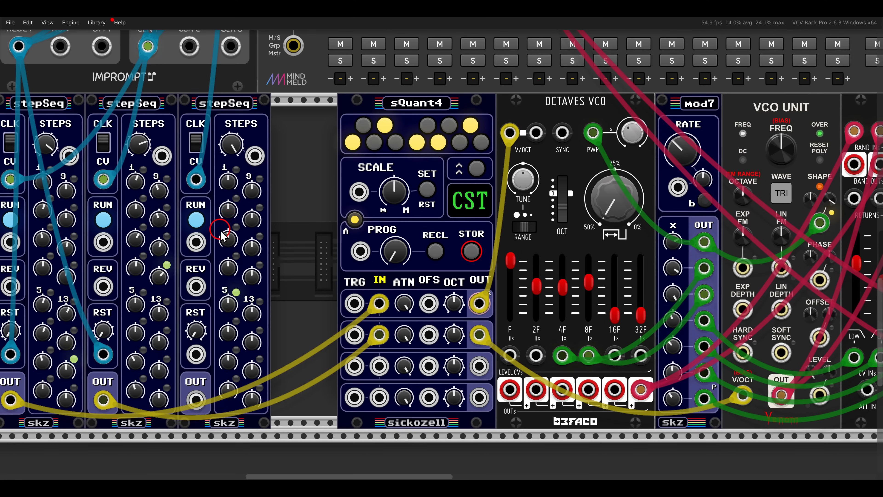
- Adjust the third stepSeq's step count and step 1 value, and patch its output to the OFS inputs of sQuant4's first two channels
{"action": "left_click_drag", "start_coordinate": [227, 146], "coordinate": [243, 259]}
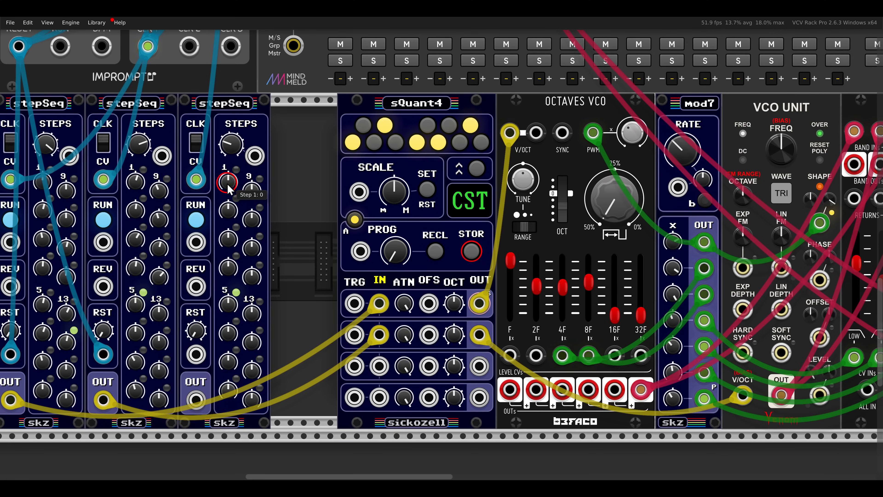
{"action": "left_click_drag", "start_coordinate": [230, 190], "coordinate": [231, 184]}
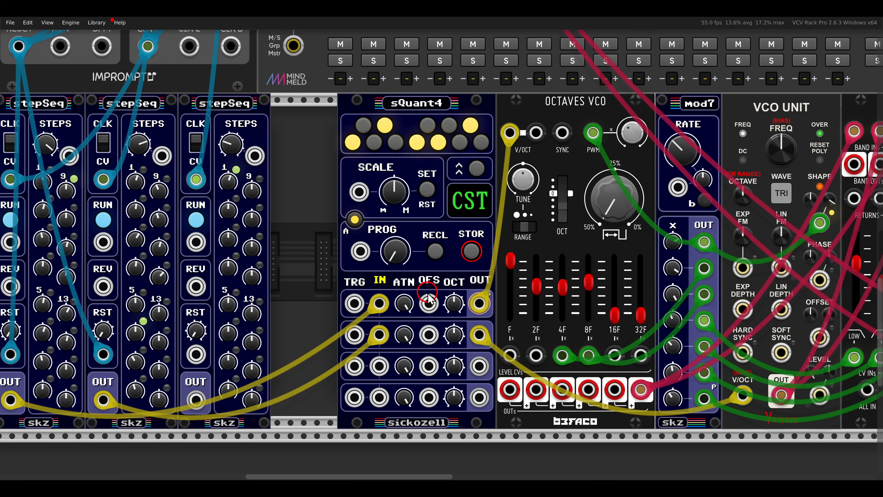
{"action": "left_click_drag", "start_coordinate": [428, 302], "coordinate": [428, 334]}
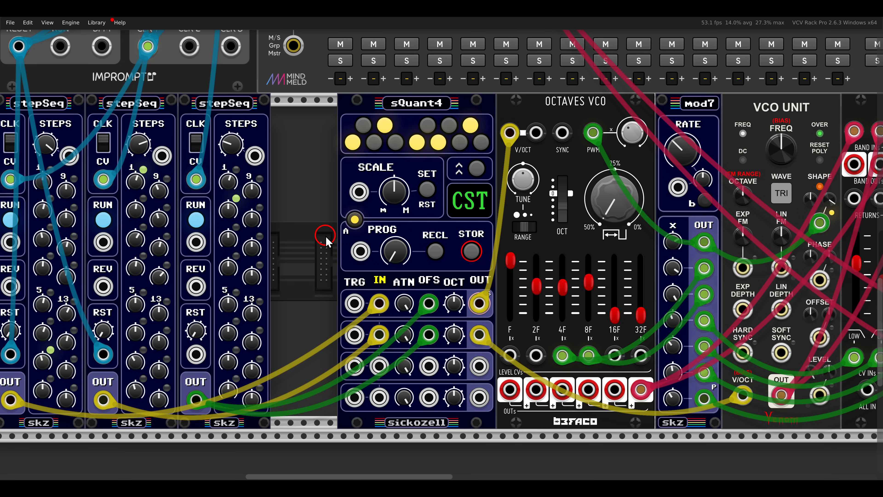
- Raise the Bandit's high mid return gain to 0.485
{"action": "scroll", "coordinate": [326, 240], "scroll_direction": "down", "scroll_amount": 3}
{"action": "left_click_drag", "start_coordinate": [201, 213], "coordinate": [717, 160]}
{"action": "left_click", "coordinate": [782, 179]}
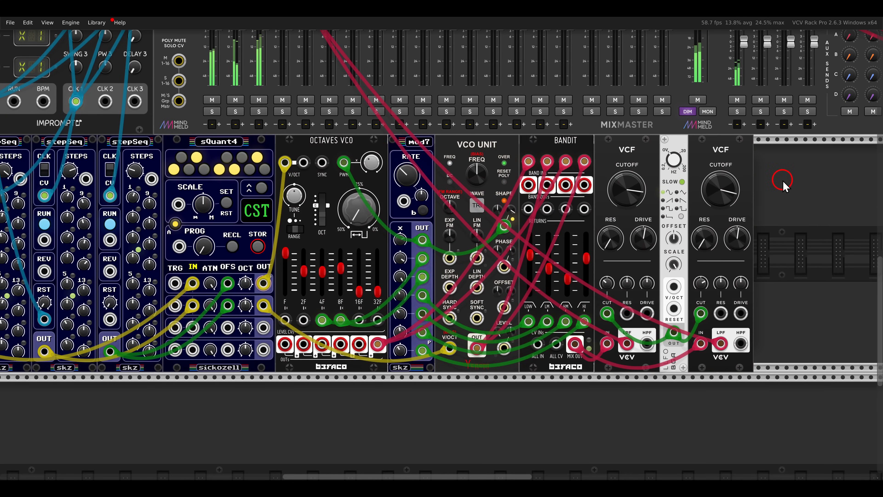
{"action": "left_click", "coordinate": [368, 225]}
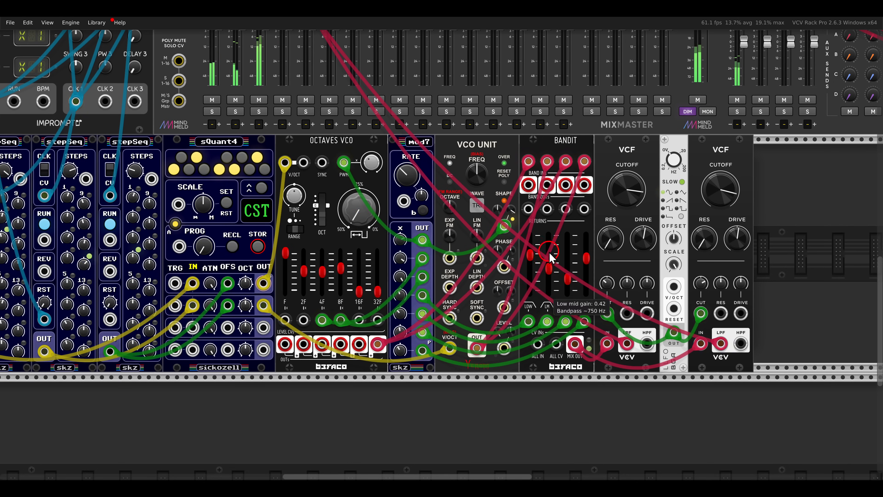
{"action": "scroll", "coordinate": [583, 267], "scroll_direction": "up", "scroll_amount": 2}
{"action": "scroll", "coordinate": [582, 266], "scroll_direction": "up", "scroll_amount": 1}
{"action": "left_click_drag", "start_coordinate": [557, 283], "coordinate": [557, 263]}
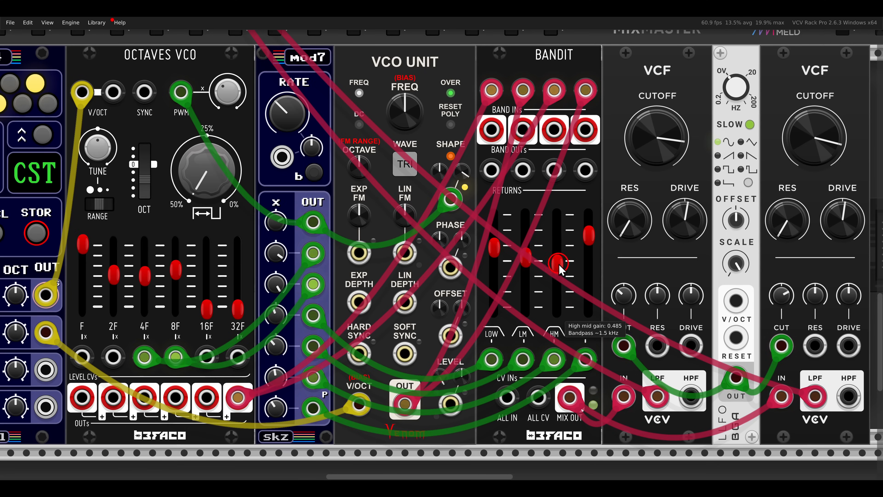
- Deepen the LLFO's opposing filter sweeps by adjusting the cutoff CV amount on each of the two VCFs
{"action": "left_click_drag", "start_coordinate": [673, 243], "coordinate": [484, 261]}
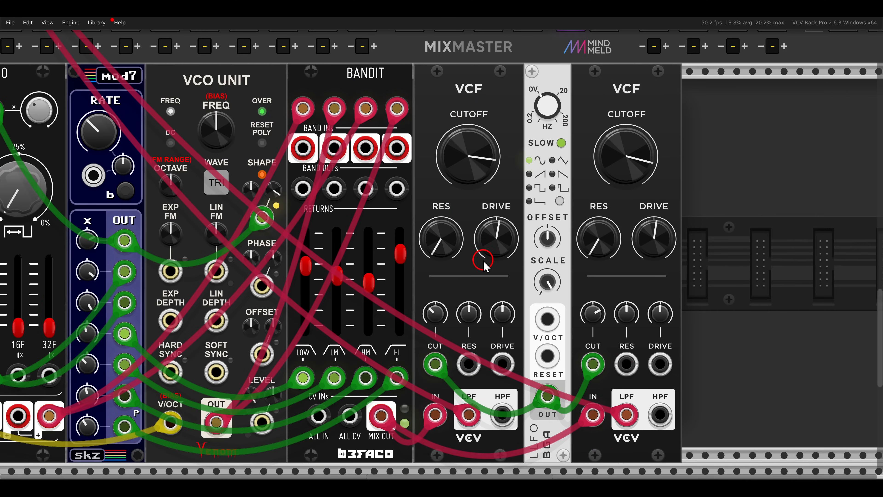
{"action": "left_click_drag", "start_coordinate": [440, 312], "coordinate": [440, 319]}
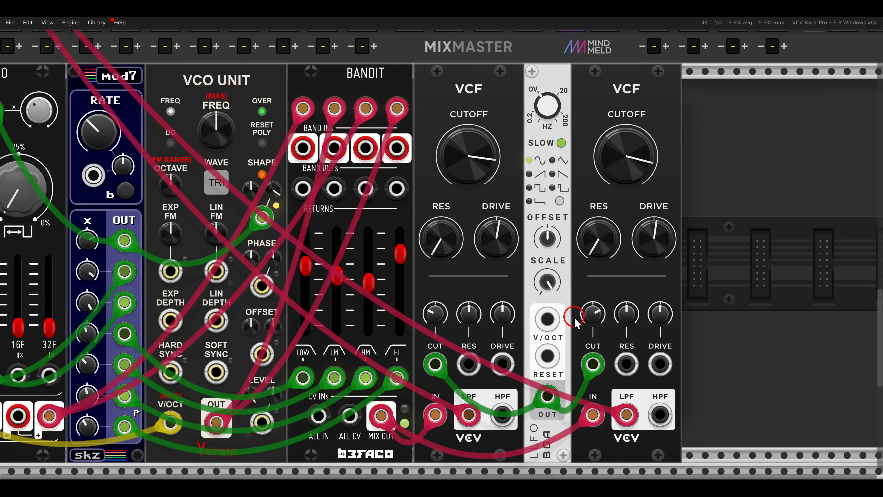
{"action": "left_click_drag", "start_coordinate": [590, 318], "coordinate": [586, 314]}
{"action": "scroll", "coordinate": [434, 250], "scroll_direction": "down", "scroll_amount": 5}
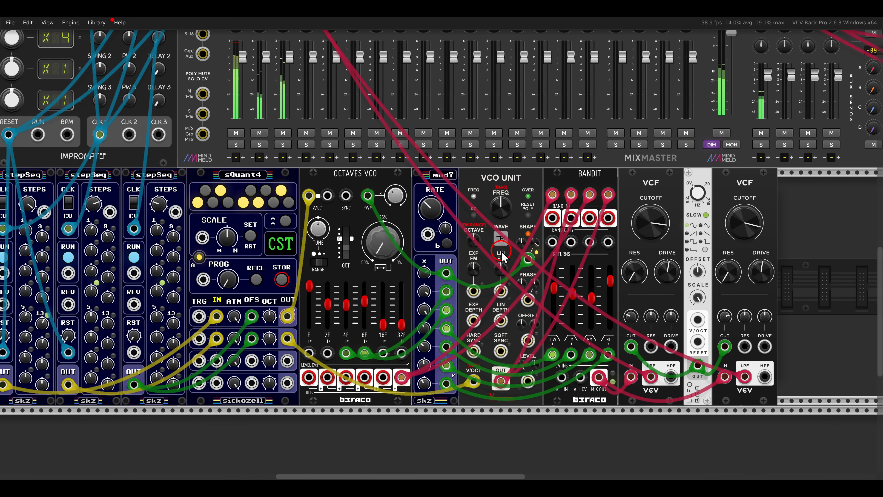
{"action": "left_click_drag", "start_coordinate": [680, 194], "coordinate": [465, 304]}
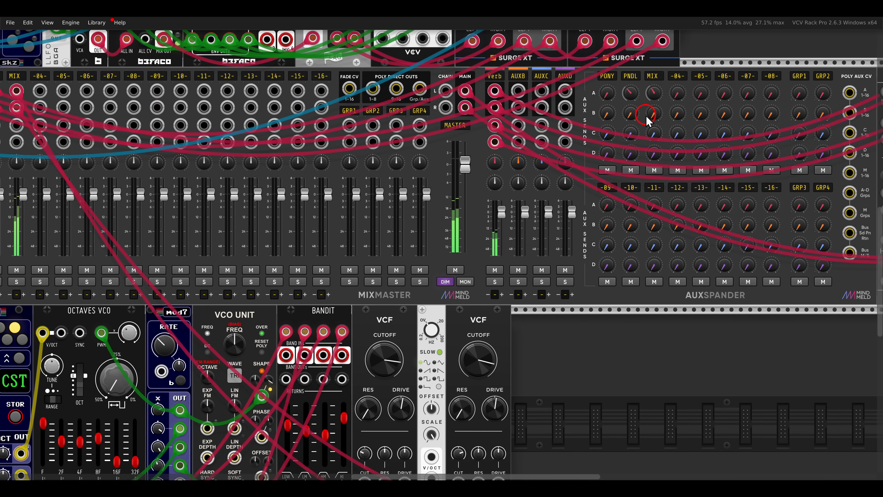
{"action": "scroll", "coordinate": [381, 255], "scroll_direction": "down", "scroll_amount": 4}
{"action": "scroll", "coordinate": [548, 197], "scroll_direction": "up", "scroll_amount": 2}
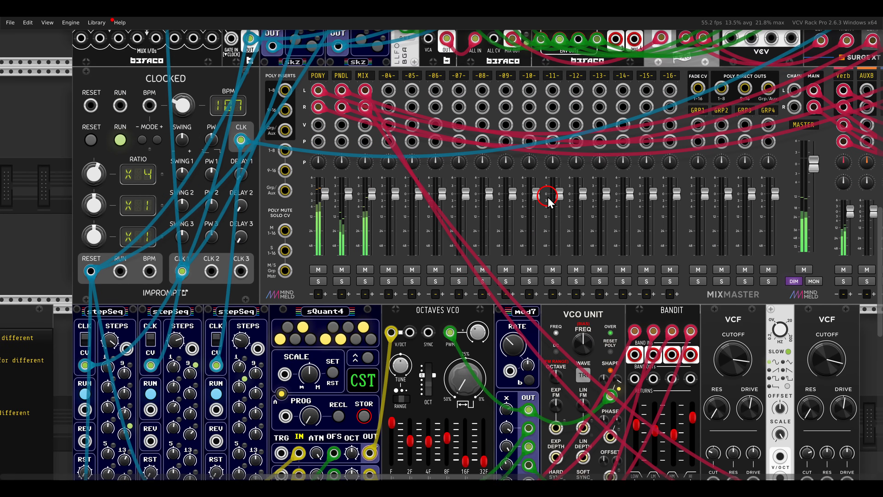
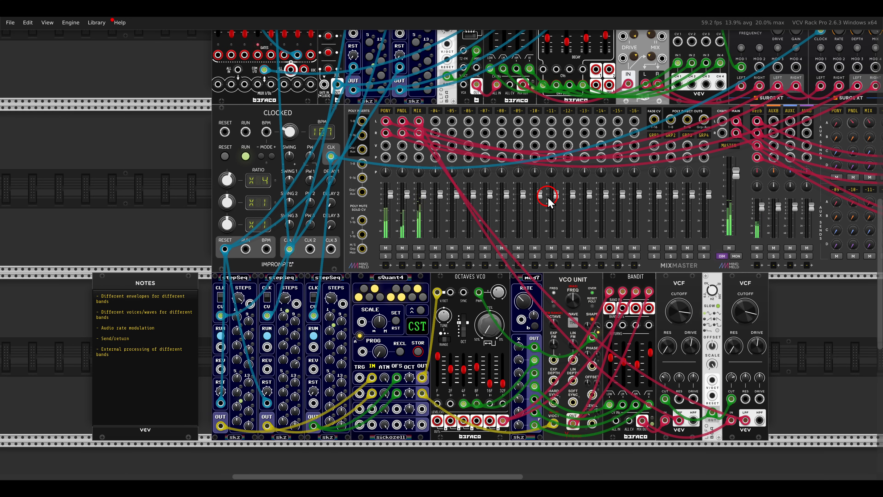
- Add another Bandit module to the empty space beyond the second VCF, leaving room in front of it for more modules
{"action": "left_click_drag", "start_coordinate": [794, 306], "coordinate": [499, 278]}
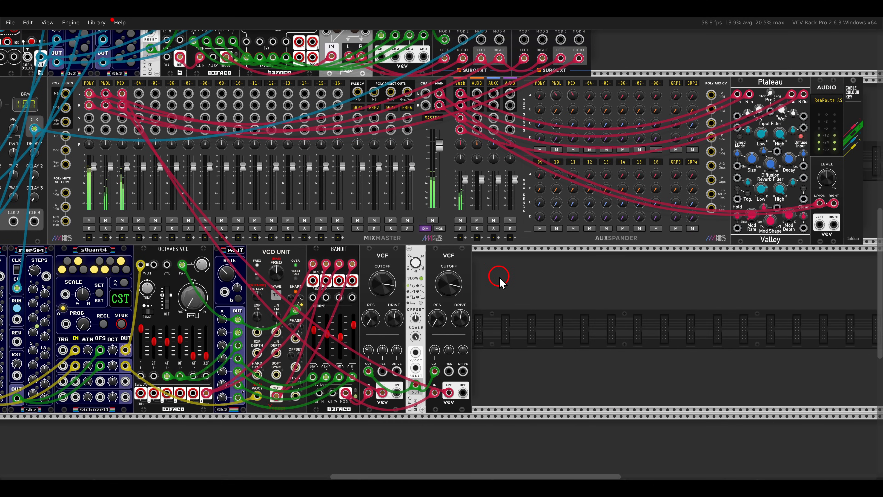
{"action": "scroll", "coordinate": [499, 280], "scroll_direction": "down", "scroll_amount": 1}
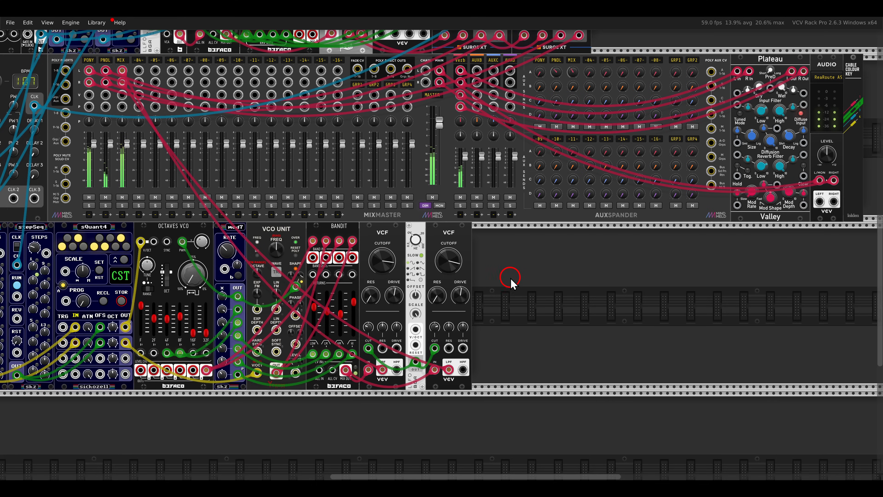
{"action": "scroll", "coordinate": [545, 289], "scroll_direction": "up", "scroll_amount": 3}
{"action": "left_click_drag", "start_coordinate": [609, 285], "coordinate": [487, 226]}
{"action": "right_click", "coordinate": [487, 226]}
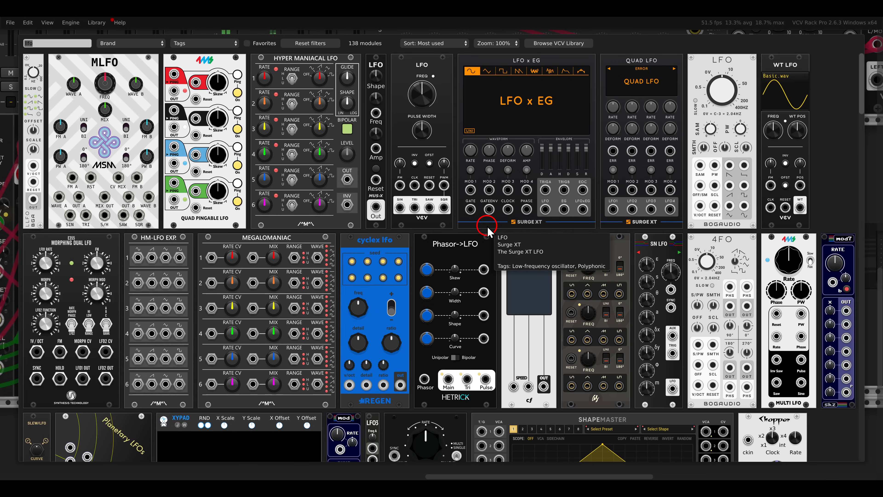
{"action": "type", "text": "bandti"}
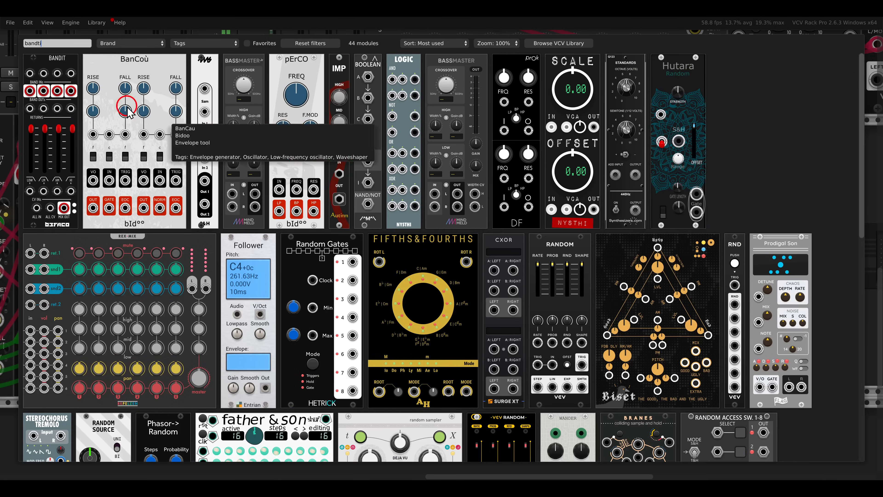
{"action": "left_click_drag", "start_coordinate": [55, 68], "coordinate": [685, 180]}
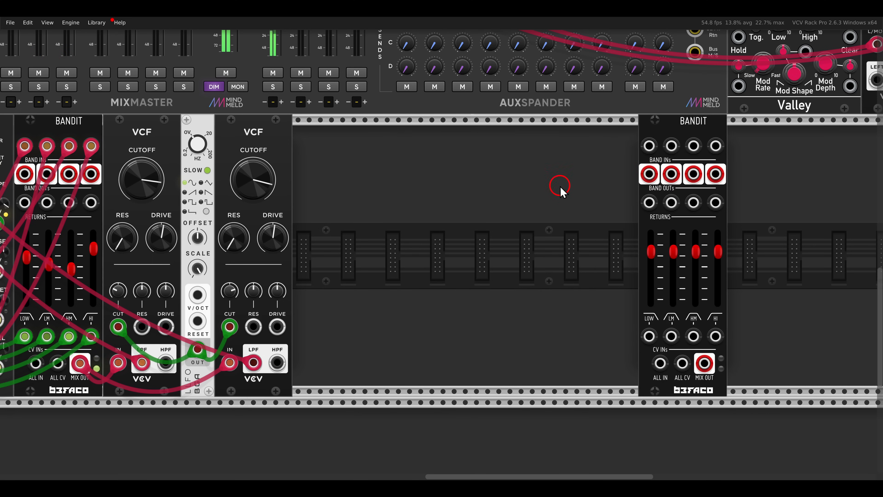
{"action": "left_click_drag", "start_coordinate": [560, 187], "coordinate": [443, 176]}
{"action": "left_click_drag", "start_coordinate": [532, 122], "coordinate": [622, 124]}
- Add a Befaco Octaves VCO in the gap between the second VCF and the new Bandit
{"action": "right_click", "coordinate": [471, 197]}
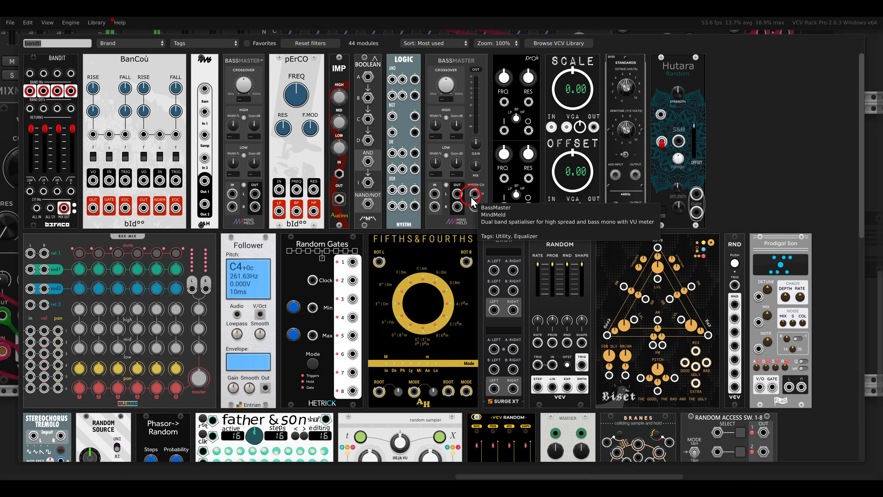
{"action": "type", "text": "octav"}
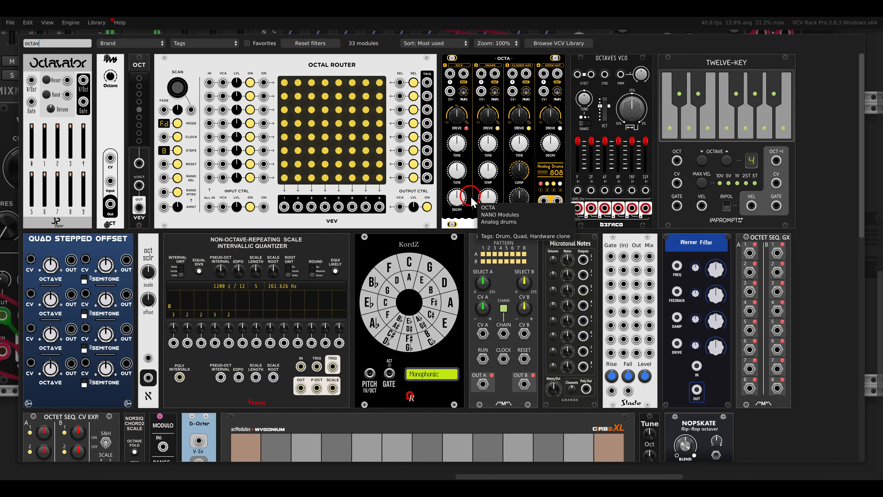
{"action": "left_click_drag", "start_coordinate": [612, 105], "coordinate": [377, 181]}
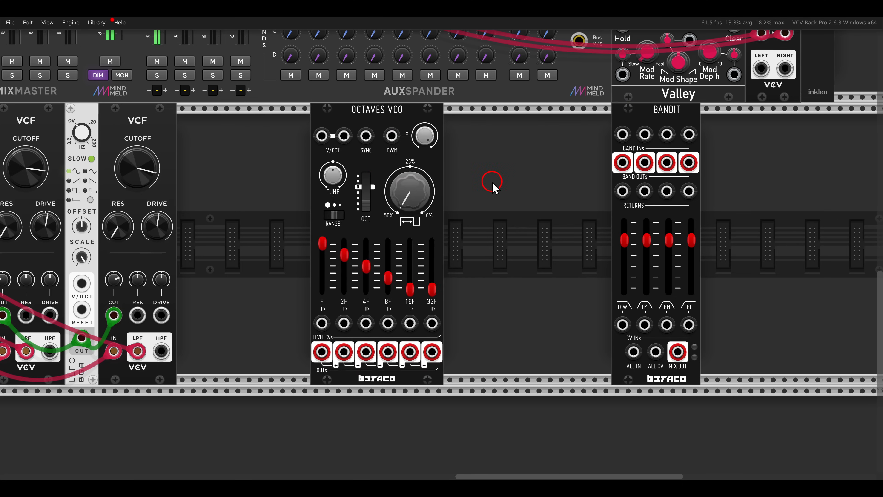
- Move the new Bandit further along the row and add a Venom VCO Unit directly after the new Octaves VCO
{"action": "left_click_drag", "start_coordinate": [616, 110], "coordinate": [686, 108]}
{"action": "right_click", "coordinate": [598, 151]}
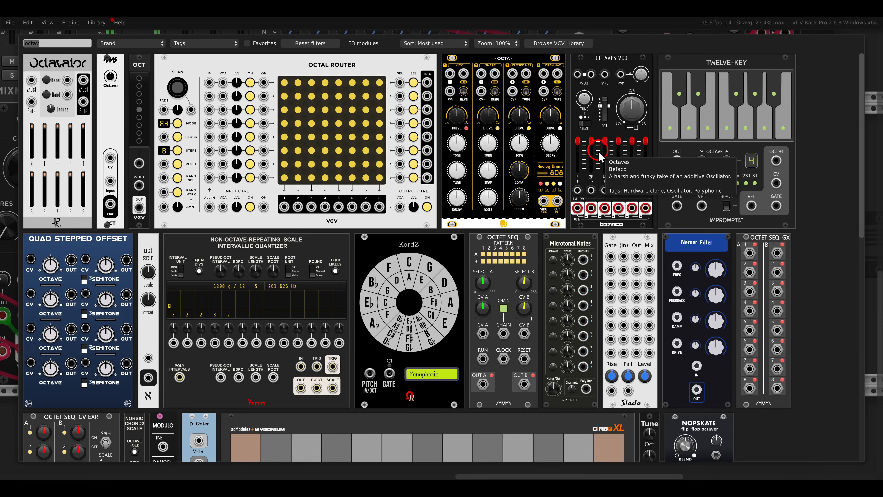
{"action": "type", "text": "unit"}
{"action": "left_click_drag", "start_coordinate": [155, 66], "coordinate": [431, 166]}
{"action": "left_click_drag", "start_coordinate": [569, 170], "coordinate": [485, 163]}
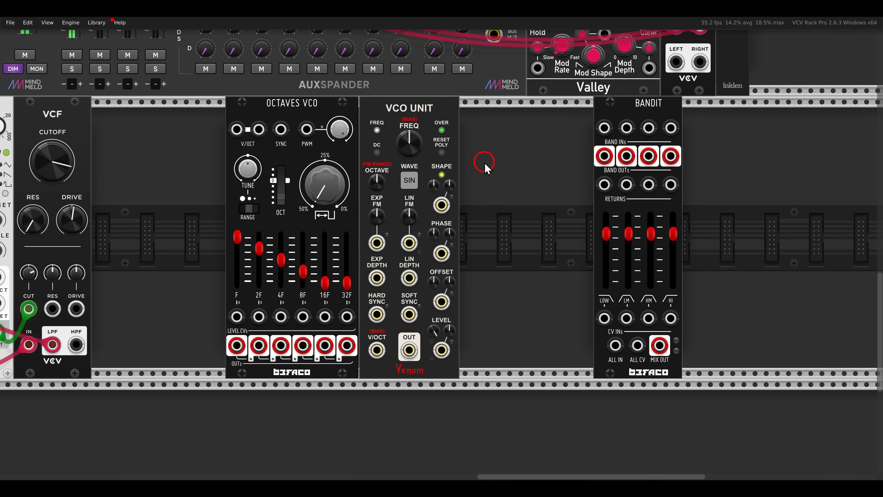
- Add a CVMIX module and space it and the Bandit out, leaving a gap after the new VCO Unit
{"action": "right_click", "coordinate": [484, 166]}
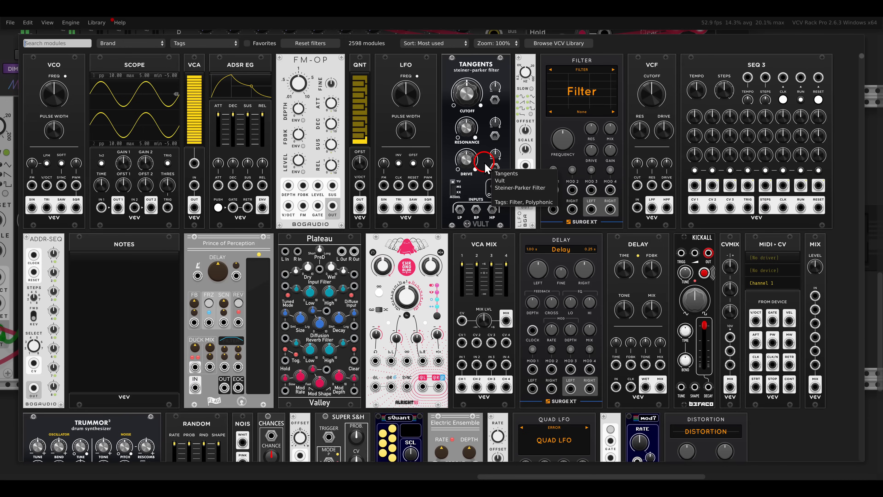
{"action": "left_click_drag", "start_coordinate": [730, 265], "coordinate": [481, 242]}
{"action": "left_click_drag", "start_coordinate": [611, 104], "coordinate": [701, 118]}
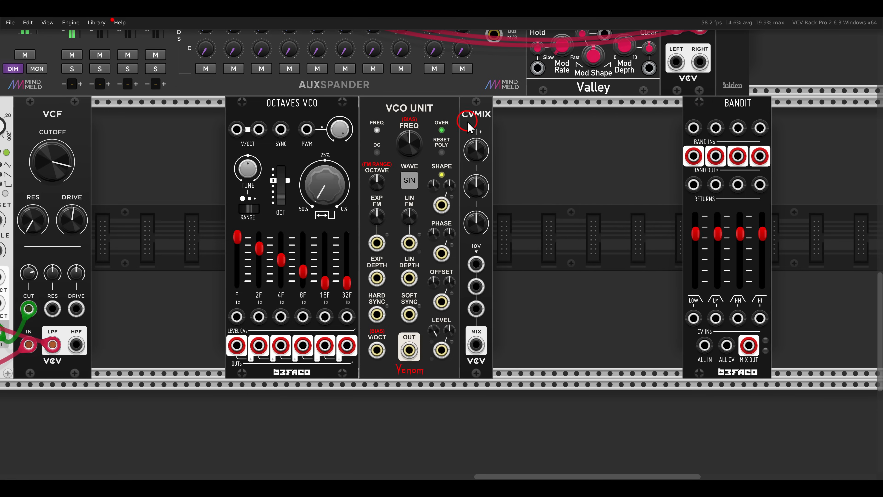
{"action": "left_click_drag", "start_coordinate": [475, 112], "coordinate": [664, 122]}
- Search the module browser for "vco" and look through the oscillators for a third sound source
{"action": "right_click", "coordinate": [572, 154]}
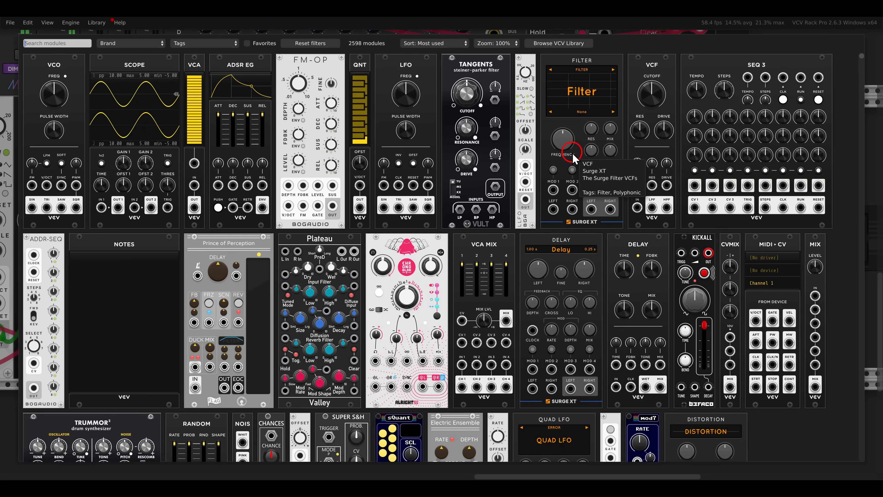
{"action": "type", "text": "vco"}
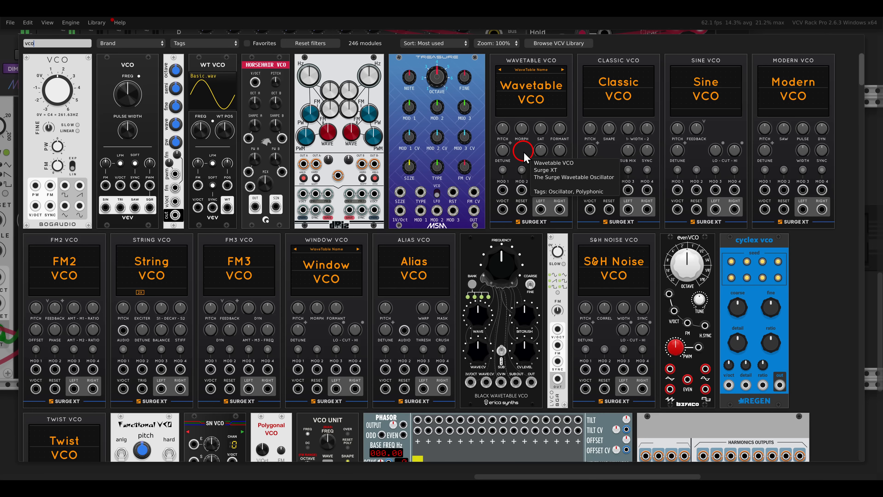
{"action": "scroll", "coordinate": [510, 142], "scroll_direction": "down", "scroll_amount": 10}
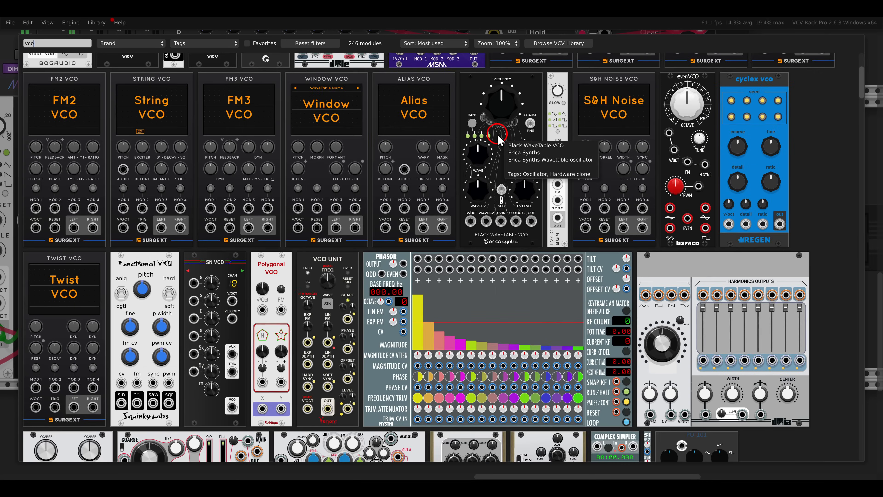
{"action": "scroll", "coordinate": [498, 137], "scroll_direction": "down", "scroll_amount": 8}
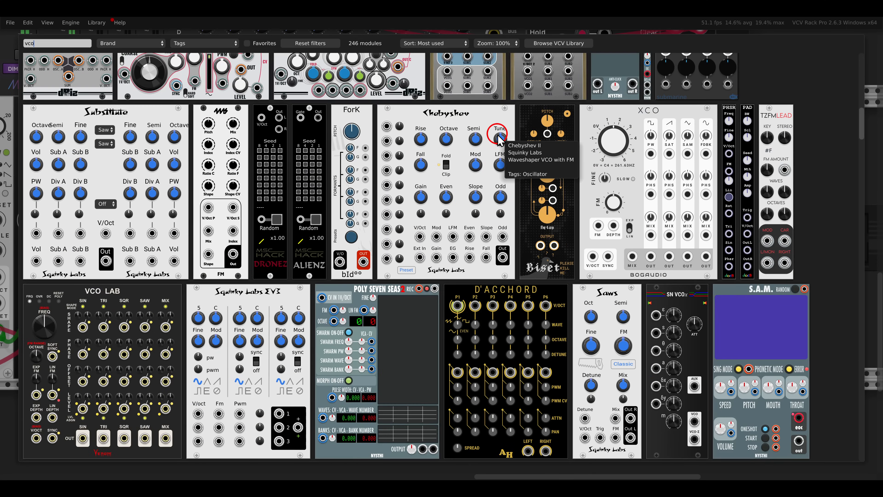
{"action": "scroll", "coordinate": [498, 137], "scroll_direction": "down", "scroll_amount": 5}
{"action": "scroll", "coordinate": [497, 137], "scroll_direction": "down", "scroll_amount": 2}
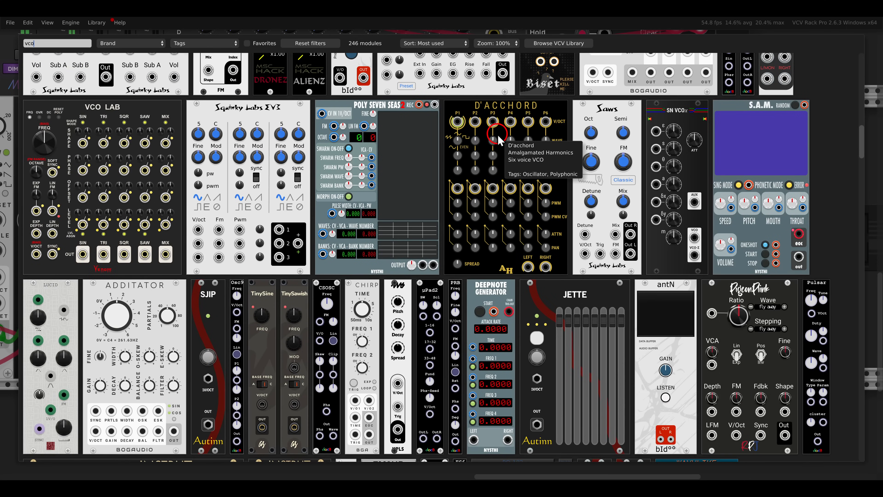
{"action": "scroll", "coordinate": [497, 136], "scroll_direction": "down", "scroll_amount": 3}
{"action": "scroll", "coordinate": [497, 136], "scroll_direction": "up", "scroll_amount": 4}
{"action": "key", "text": "BackSpace"}
{"action": "key", "text": "BackSpace"}
{"action": "key", "text": "BackSpace"}
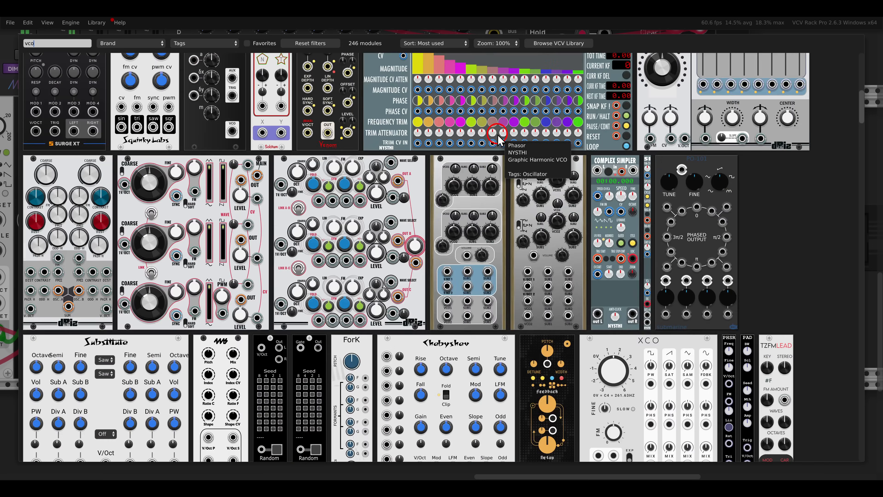
- Search for "noise", add a Befaco Noise Plethora after the VCO Unit, and close the gap between CVMIX and Bandit
{"action": "type", "text": "noise"}
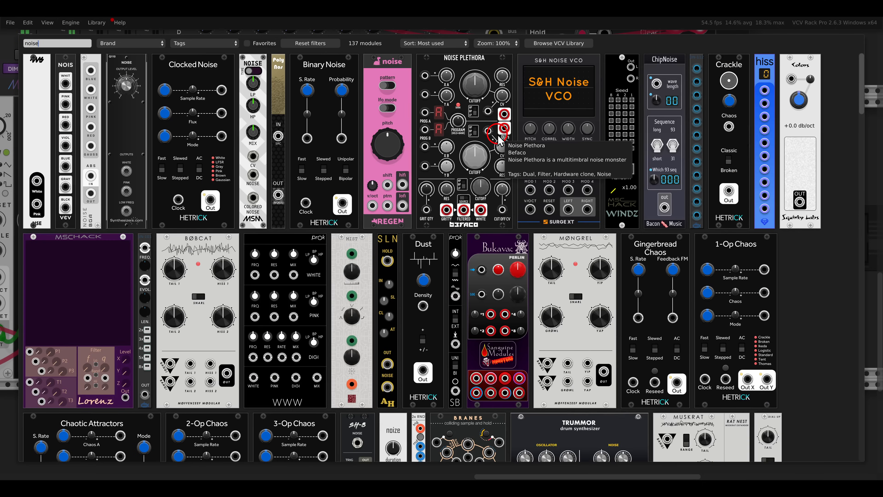
{"action": "left_click", "coordinate": [500, 139]}
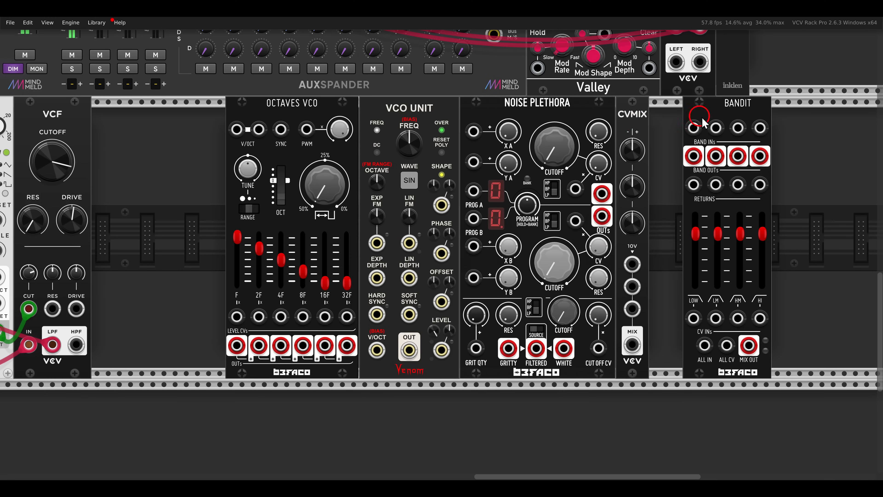
{"action": "left_click_drag", "start_coordinate": [570, 205], "coordinate": [485, 203]}
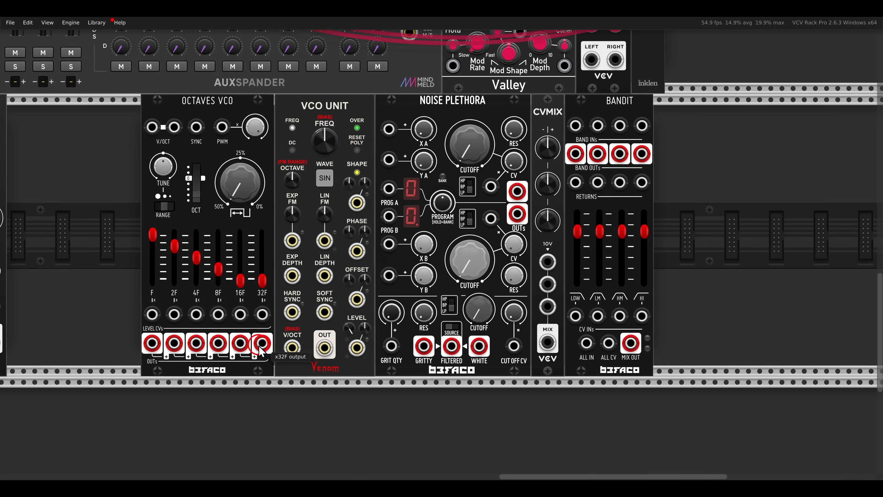
- Patch the new Octaves VCO's 32F output and the VCO Unit's output into CVMIX's first two inputs, with the VCO Unit's waveform set to Saw
{"action": "left_click_drag", "start_coordinate": [260, 344], "coordinate": [547, 261]}
{"action": "left_click_drag", "start_coordinate": [324, 347], "coordinate": [547, 284]}
{"action": "left_click", "coordinate": [325, 178]}
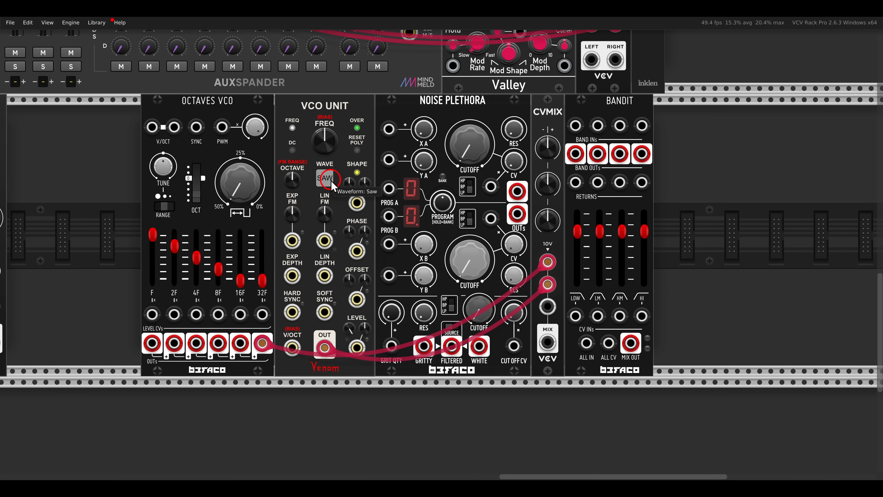
- Patch Noise Plethora's output A into CVMIX's third input and raise its section A filter cutoff
{"action": "left_click_drag", "start_coordinate": [517, 191], "coordinate": [548, 306]}
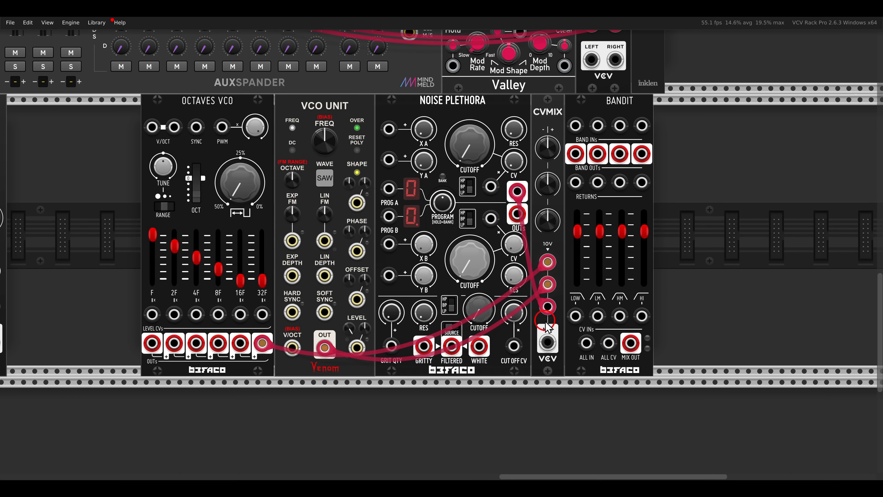
{"action": "left_click_drag", "start_coordinate": [466, 140], "coordinate": [461, 102]}
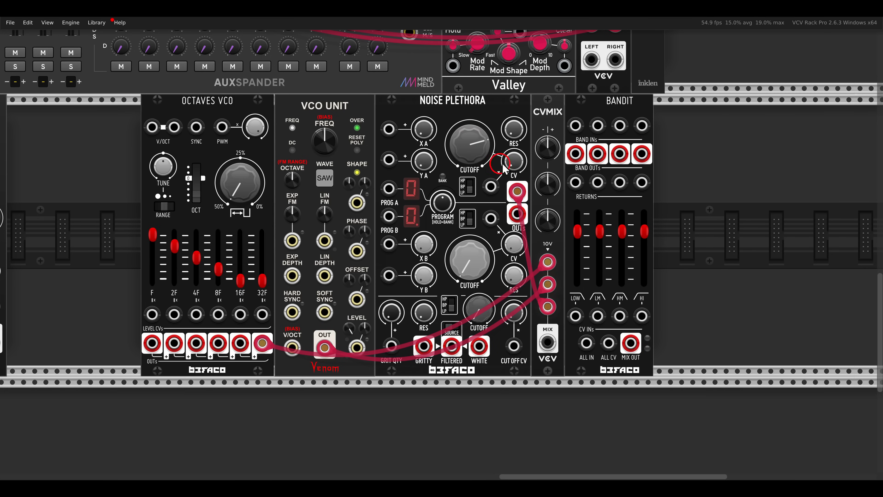
- Patch CVMIX's mix output to the new Bandit's ALL IN and pull all four band gains down to zero
{"action": "left_click_drag", "start_coordinate": [549, 344], "coordinate": [593, 345]}
{"action": "left_click_drag", "start_coordinate": [576, 231], "coordinate": [579, 290]}
{"action": "left_click_drag", "start_coordinate": [595, 248], "coordinate": [599, 282]}
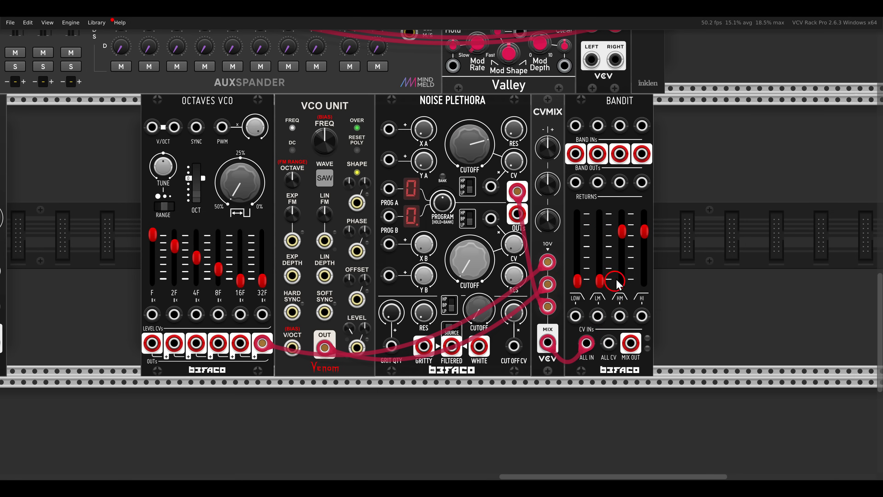
{"action": "left_click_drag", "start_coordinate": [621, 231], "coordinate": [622, 282]}
{"action": "left_click_drag", "start_coordinate": [644, 232], "coordinate": [644, 282]}
- Patch the new Bandit's MIX OUT to the left input of MixMaster channel 4
{"action": "left_click_drag", "start_coordinate": [633, 347], "coordinate": [344, 134]}
{"action": "scroll", "coordinate": [633, 350], "scroll_direction": "left", "scroll_amount": 20}
{"action": "scroll", "coordinate": [634, 349], "scroll_direction": "up", "scroll_amount": 8}
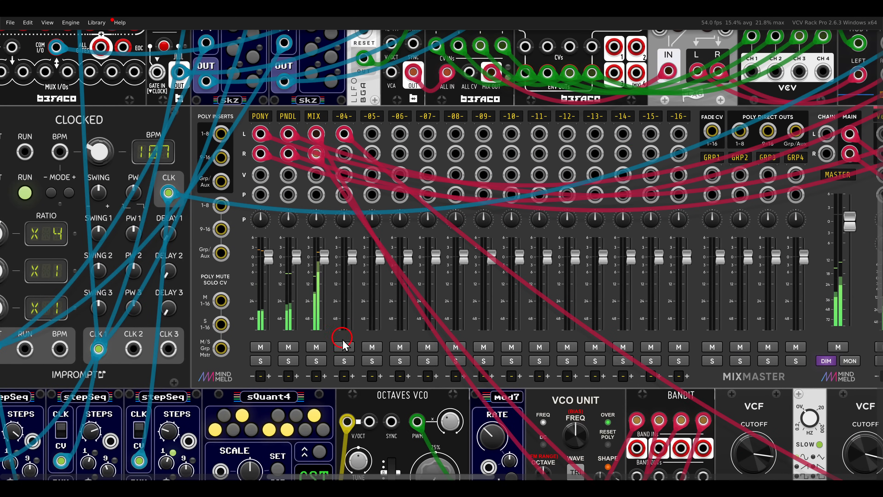
- Raise the new Bandit's low gain and turn up the first two level knobs on CVMIX
{"action": "scroll", "coordinate": [347, 348], "scroll_direction": "right", "scroll_amount": 20}
{"action": "scroll", "coordinate": [343, 361], "scroll_direction": "down", "scroll_amount": 6}
{"action": "scroll", "coordinate": [344, 361], "scroll_direction": "right", "scroll_amount": 20}
{"action": "scroll", "coordinate": [343, 361], "scroll_direction": "down", "scroll_amount": 5}
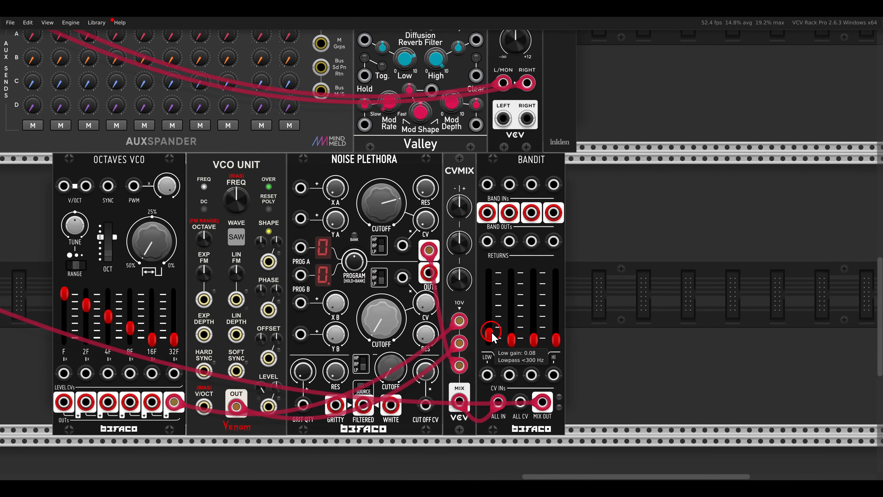
{"action": "left_click_drag", "start_coordinate": [493, 333], "coordinate": [494, 289]}
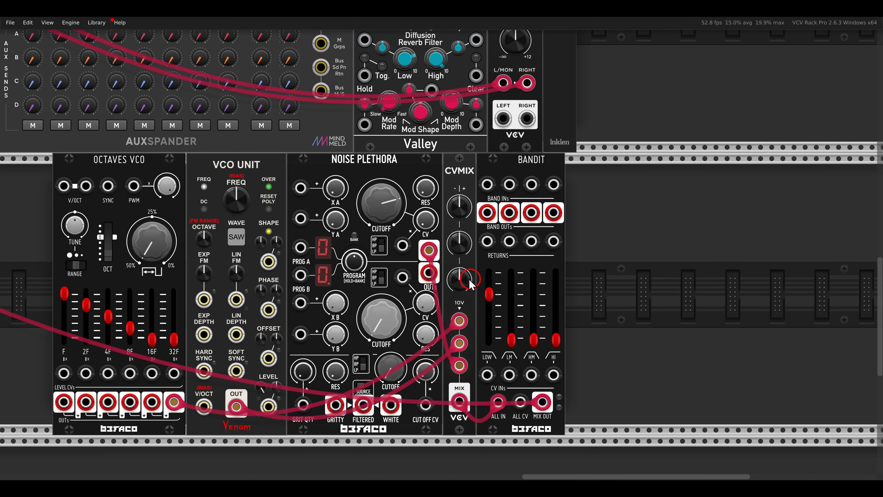
{"action": "left_click_drag", "start_coordinate": [454, 216], "coordinate": [436, 130]}
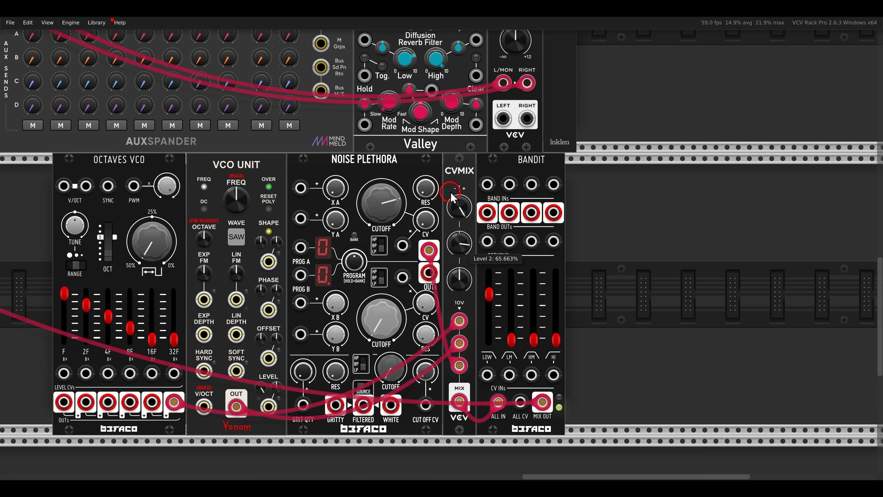
- Raise the new Bandit's low mid gain, set its high mid gain to 0.25 and its high gain to about 0.075
{"action": "left_click_drag", "start_coordinate": [511, 339], "coordinate": [511, 318]}
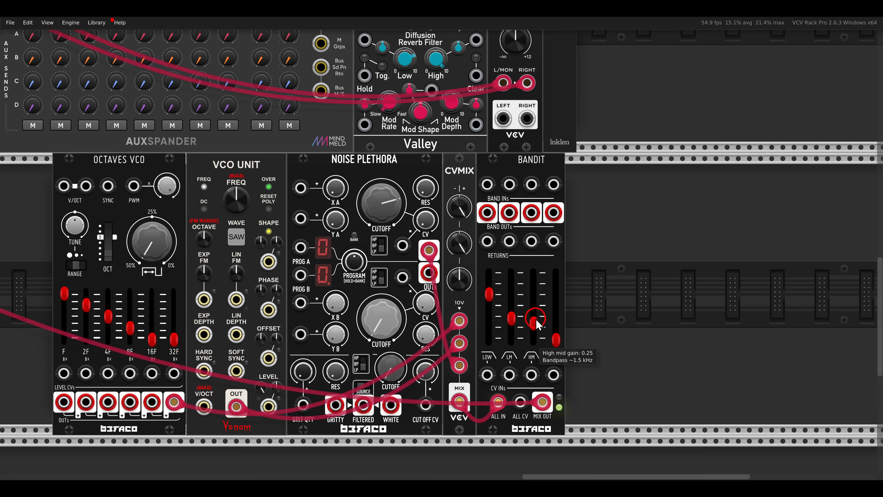
{"action": "mouse_move", "coordinate": [558, 339]}
{"action": "left_mouse_down"}
{"action": "mouse_move", "coordinate": [559, 316]}
{"action": "mouse_move", "coordinate": [556, 342]}
{"action": "left_mouse_up"}
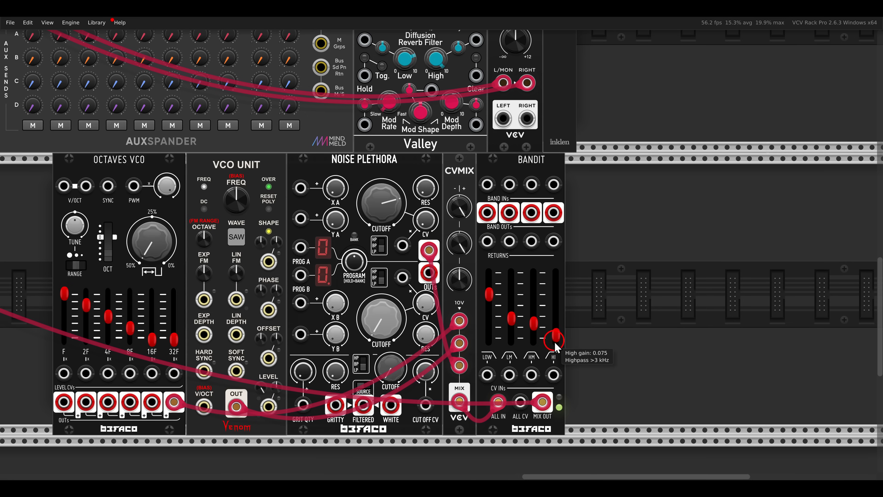
- Shift the VCO Unit and the modules after it along and add a Sickozell mod7 after the new Octaves VCO
{"action": "scroll", "coordinate": [448, 268], "scroll_direction": "left", "scroll_amount": 5}
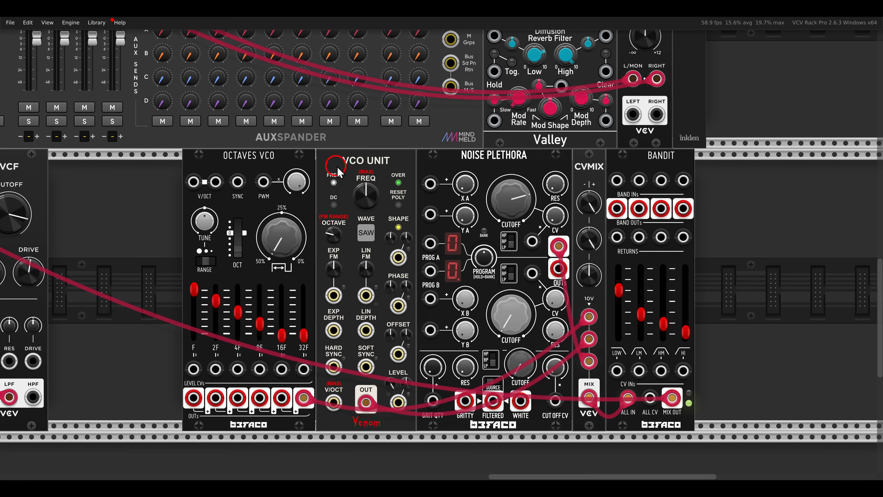
{"action": "left_click_drag", "start_coordinate": [340, 161], "coordinate": [417, 166]}
{"action": "right_click", "coordinate": [355, 204]}
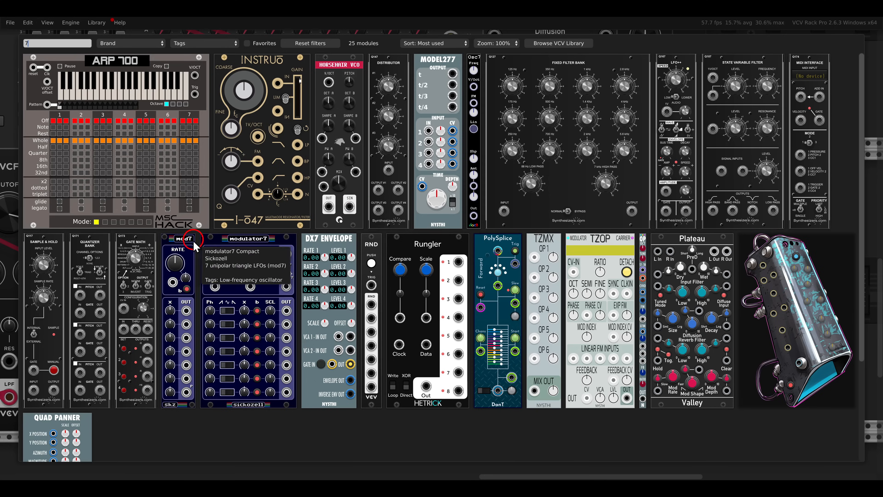
{"action": "left_click", "coordinate": [271, 240]}
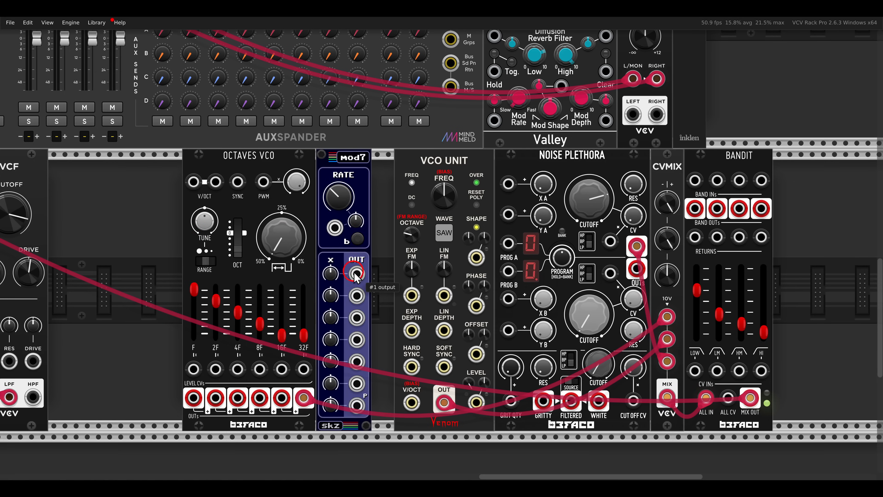
- Patch mod7 outputs 1, 2 and 3 to Octaves VCO's 2F, 4F and 8F gain CV inputs, and output 4 to VCO Unit's SHAPE input
{"action": "left_click_drag", "start_coordinate": [356, 274], "coordinate": [216, 368]}
{"action": "left_click_drag", "start_coordinate": [357, 295], "coordinate": [238, 369]}
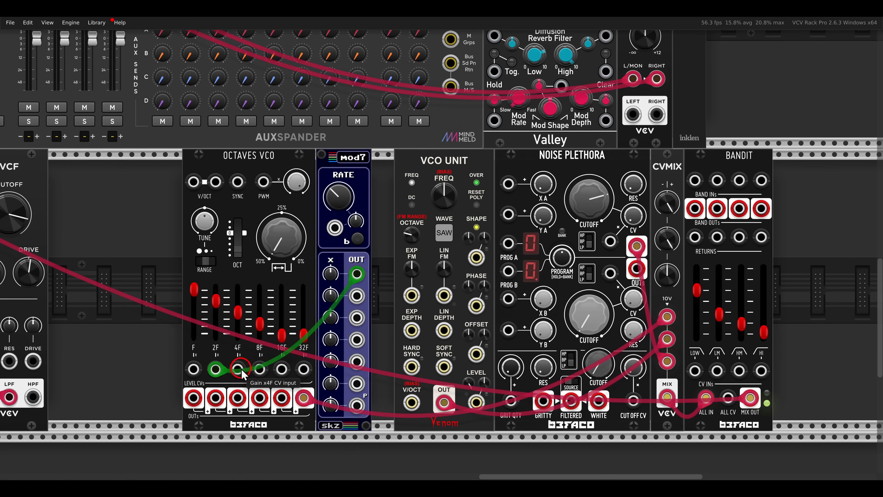
{"action": "left_click_drag", "start_coordinate": [356, 317], "coordinate": [259, 368]}
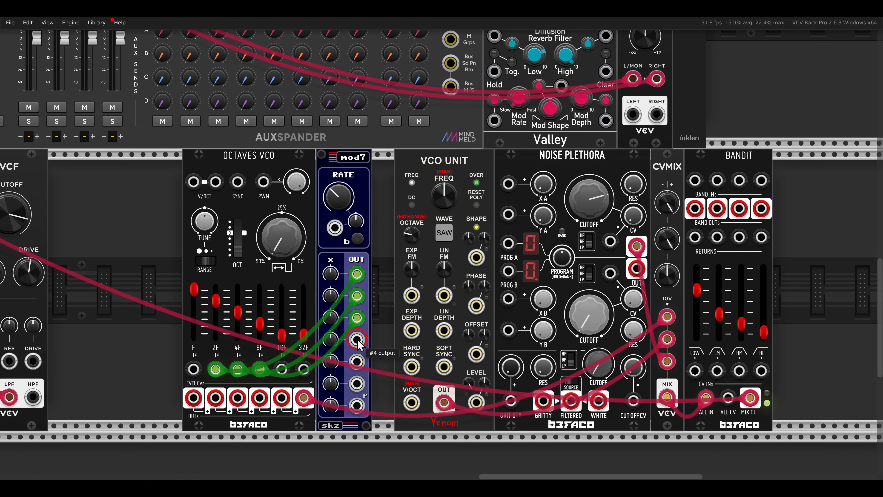
{"action": "left_click_drag", "start_coordinate": [356, 339], "coordinate": [476, 257]}
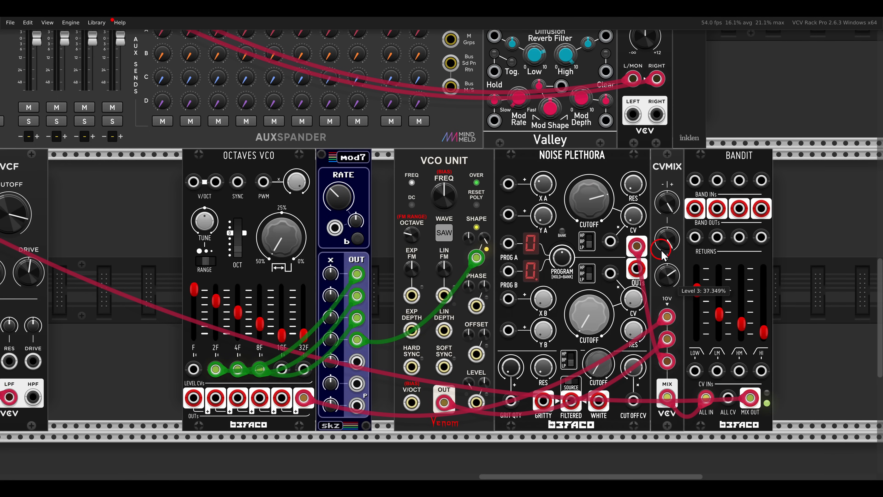
{"action": "left_click_drag", "start_coordinate": [661, 250], "coordinate": [661, 248]}
- Patch mod7 outputs 5, 6 and 7 to Noise Plethora's X A, Y A and cutoff A CV inputs, setting cutoff A to about 0.575
{"action": "mouse_move", "coordinate": [508, 183]}
{"action": "left_mouse_down"}
{"action": "mouse_move", "coordinate": [475, 250]}
{"action": "mouse_move", "coordinate": [370, 345]}
{"action": "mouse_move", "coordinate": [508, 183]}
{"action": "left_mouse_up"}
{"action": "left_click_drag", "start_coordinate": [508, 215], "coordinate": [356, 383]}
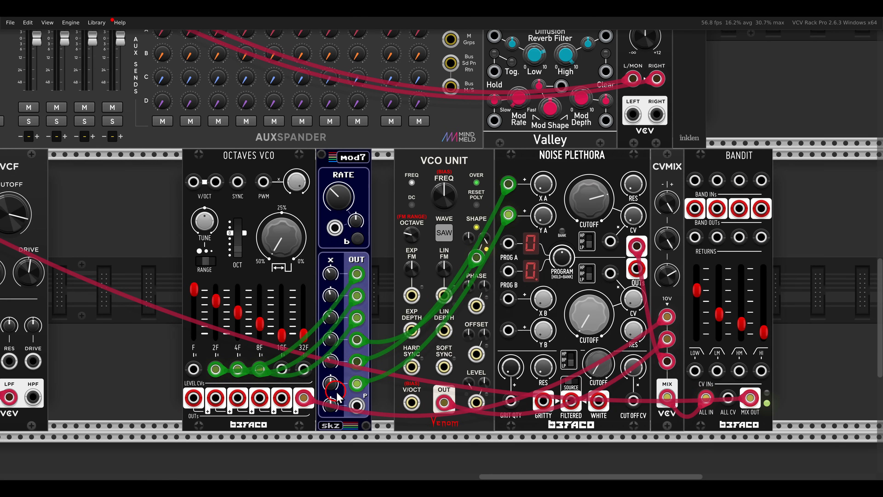
{"action": "left_click", "coordinate": [588, 247]}
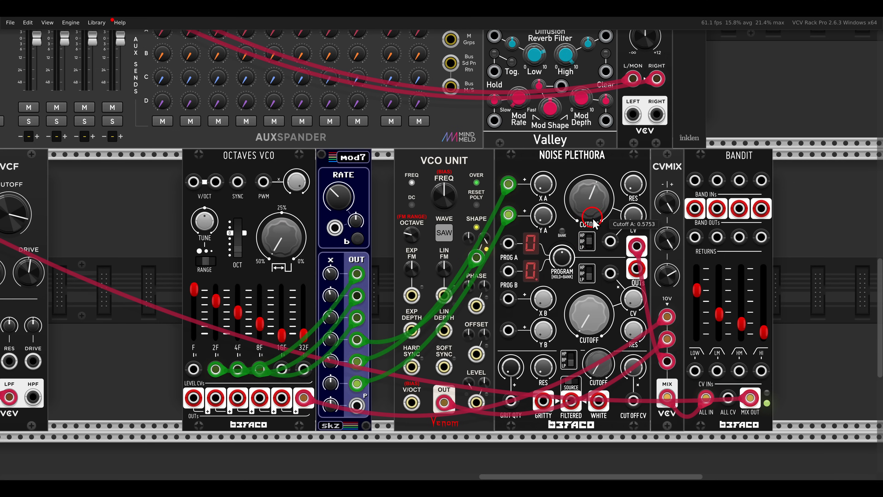
{"action": "left_click_drag", "start_coordinate": [607, 242], "coordinate": [356, 405]}
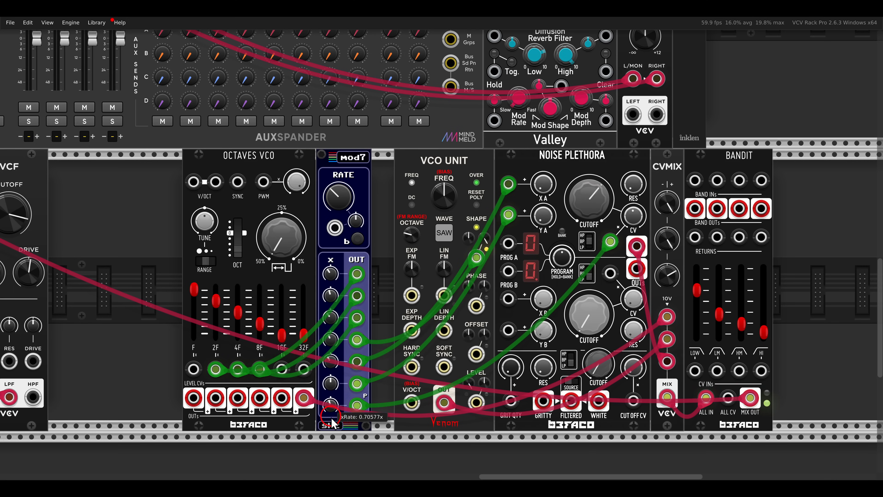
- Move VCO Unit, Noise Plethora, CVMIX and Bandit together so they sit directly against mod7
{"action": "scroll", "coordinate": [570, 212], "scroll_direction": "right", "scroll_amount": 4}
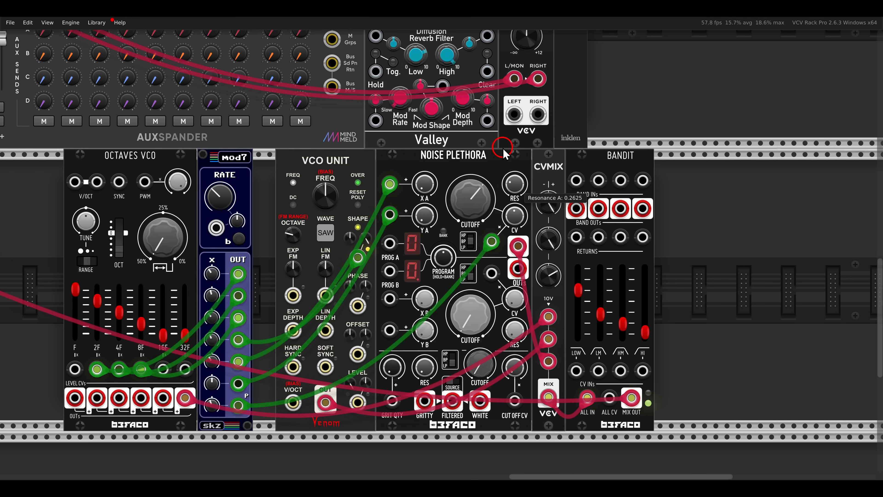
{"action": "left_click_drag", "start_coordinate": [699, 197], "coordinate": [353, 181]}
{"action": "left_click_drag", "start_coordinate": [351, 179], "coordinate": [327, 171]}
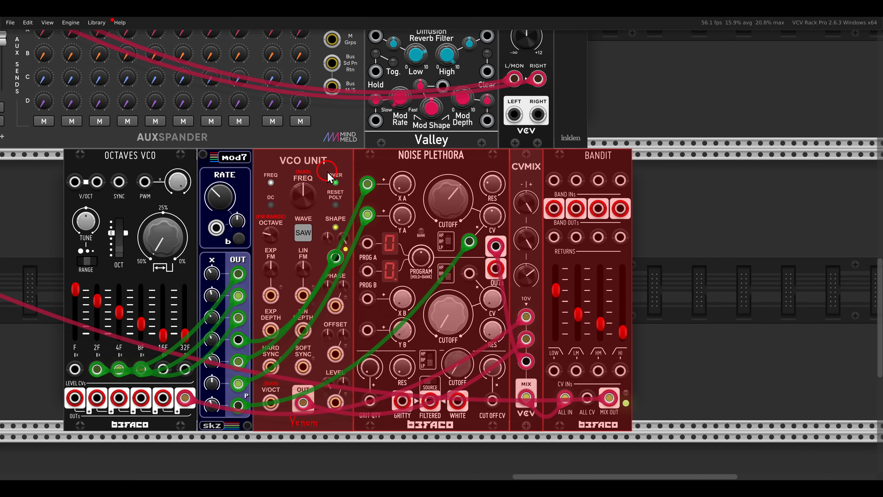
{"action": "left_click", "coordinate": [697, 230]}
- Lower the low, low mid, high mid and high gains of Bandit to 0
{"action": "mouse_move", "coordinate": [624, 298]}
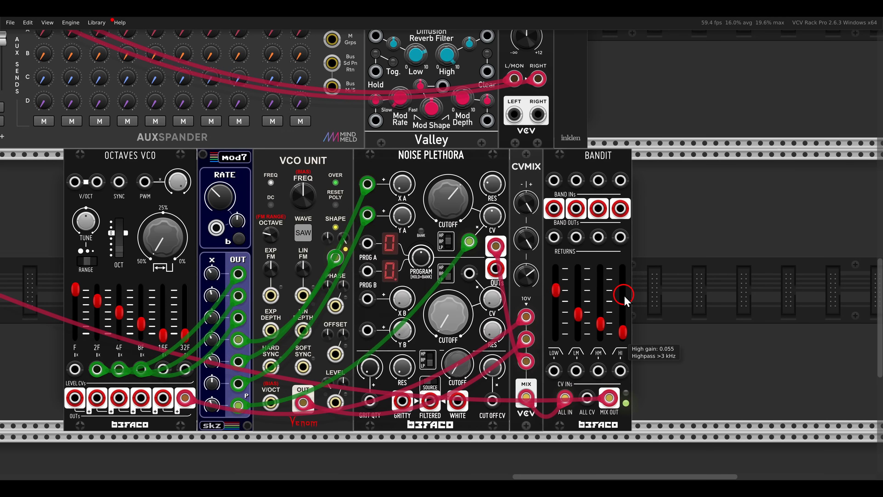
{"action": "mouse_move", "coordinate": [560, 296]}
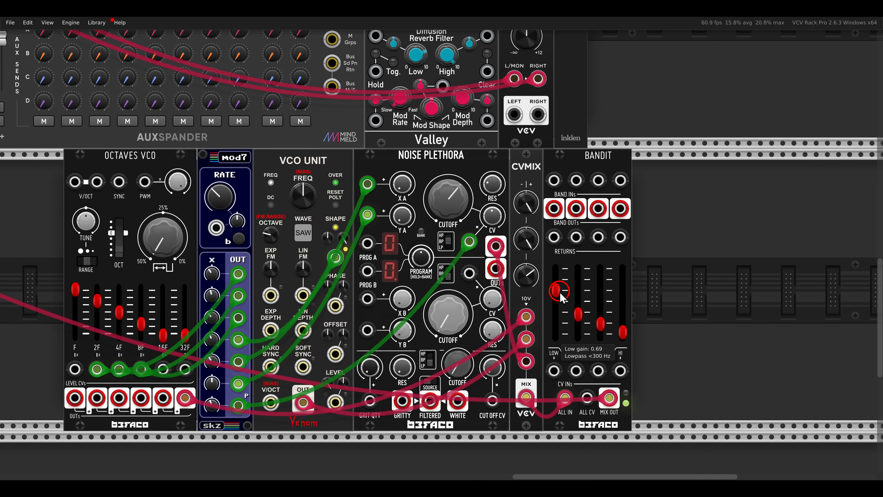
{"action": "left_click_drag", "start_coordinate": [560, 295], "coordinate": [628, 377]}
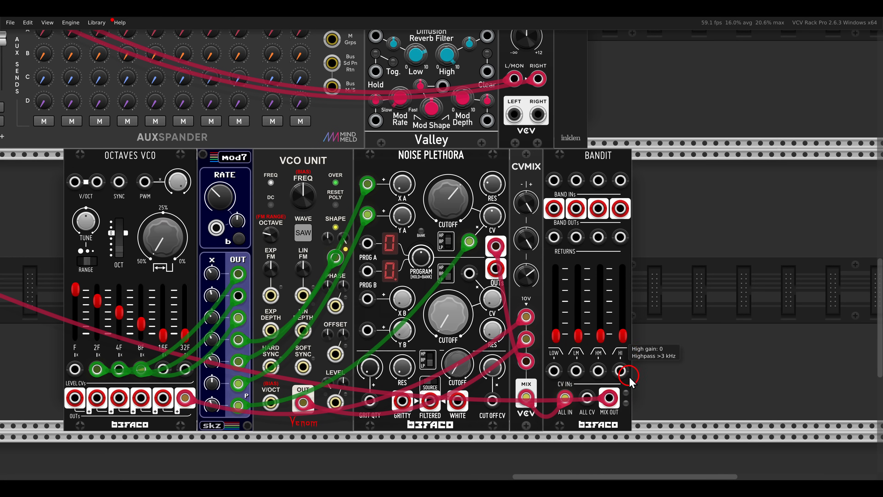
{"action": "right_click", "coordinate": [693, 303]}
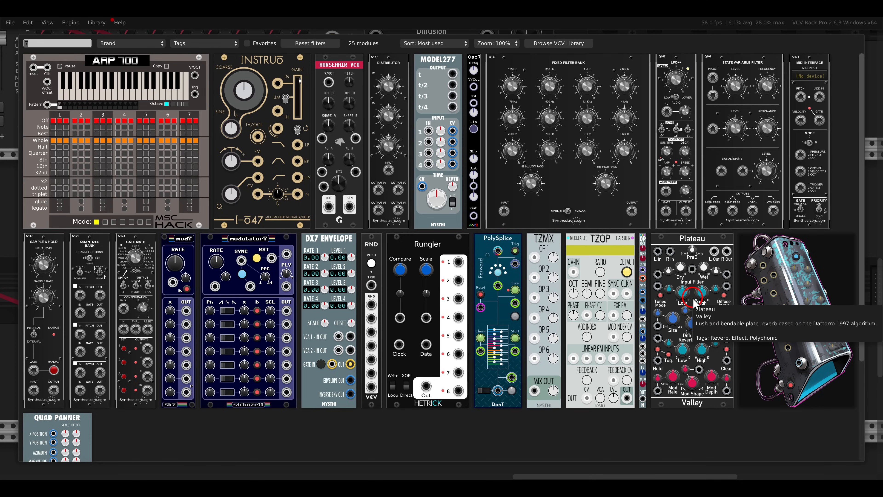
{"action": "key", "text": "BackSpace"}
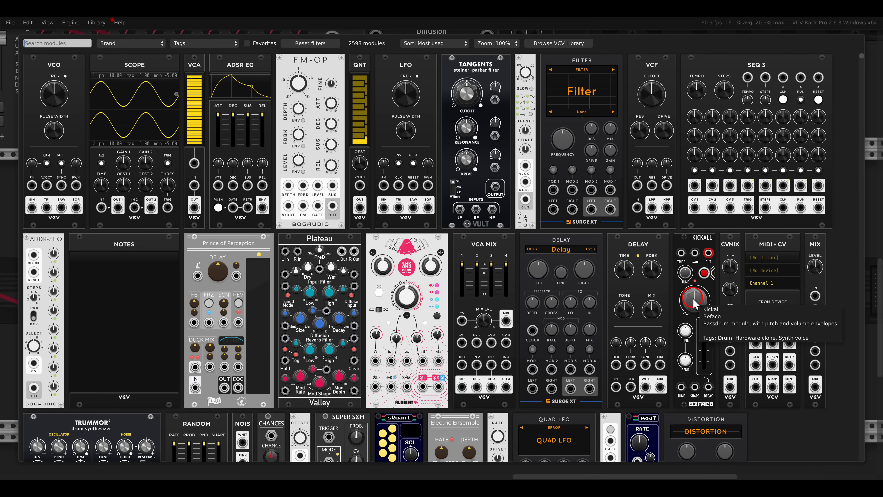
{"action": "type", "text": "lvco"}
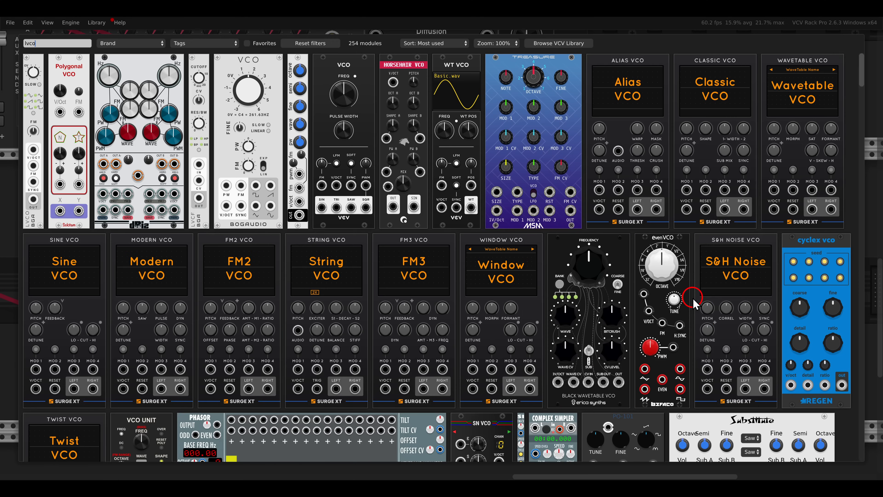
{"action": "left_click", "coordinate": [41, 89]}
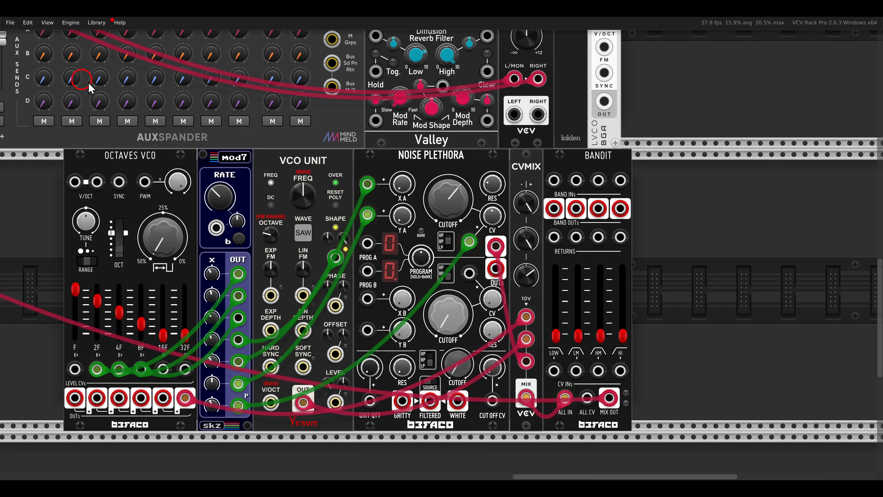
{"action": "key", "text": "ctrl+d"}
{"action": "key", "text": "ctrl+d"}
{"action": "key", "text": "ctrl+d"}
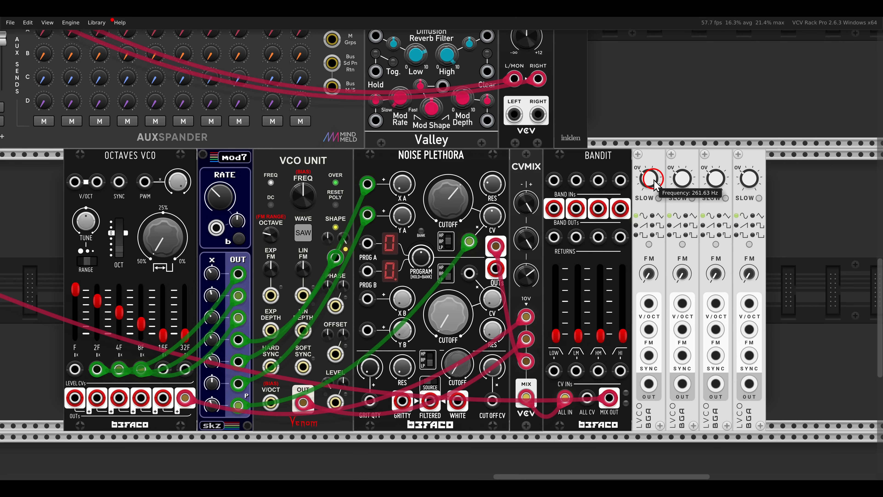
{"action": "left_click_drag", "start_coordinate": [643, 139], "coordinate": [747, 174]}
{"action": "key", "text": "Delete"}
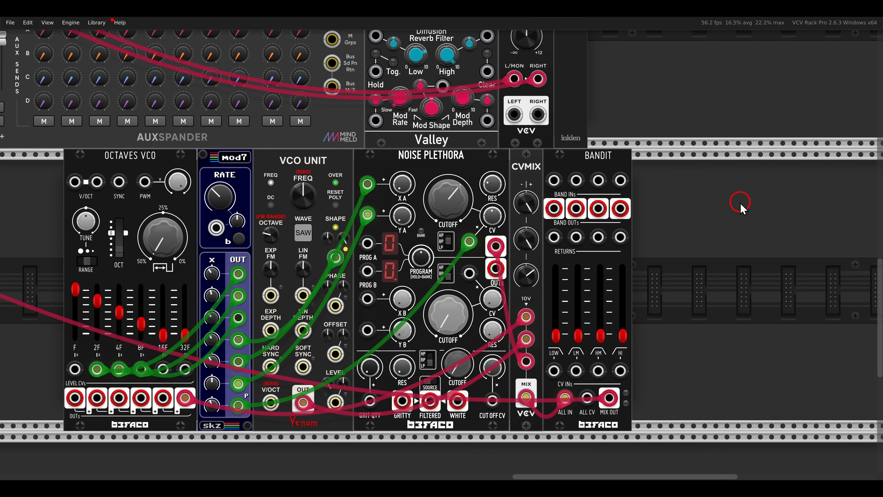
- Search the module browser for "quad" and add the Surge XT Quad LFO directly after Bandit
{"action": "right_click", "coordinate": [741, 205]}
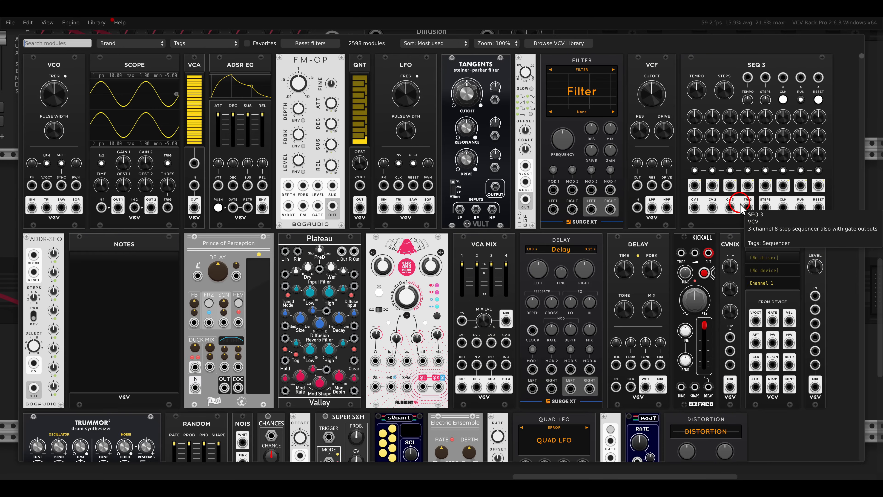
{"action": "type", "text": "quad"}
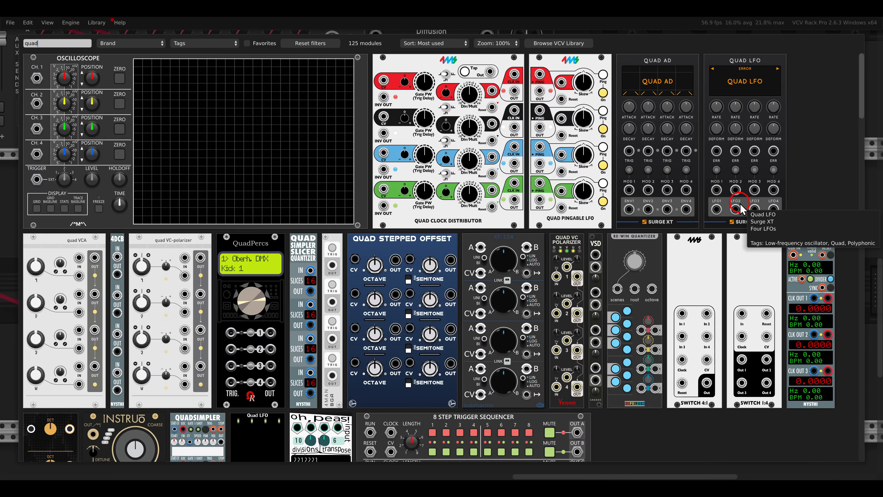
{"action": "left_click", "coordinate": [740, 208]}
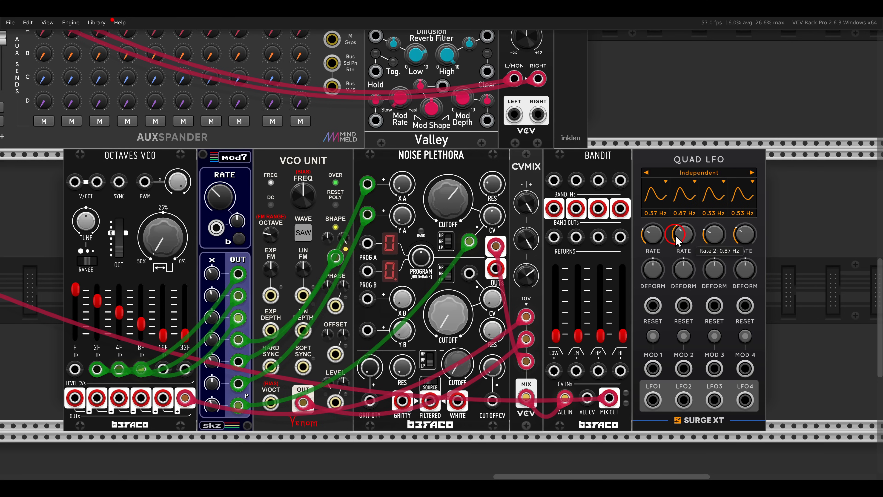
- Set the shape of all four LFOs in Quad LFO to Sine
{"action": "scroll", "coordinate": [646, 225], "scroll_direction": "right", "scroll_amount": 2}
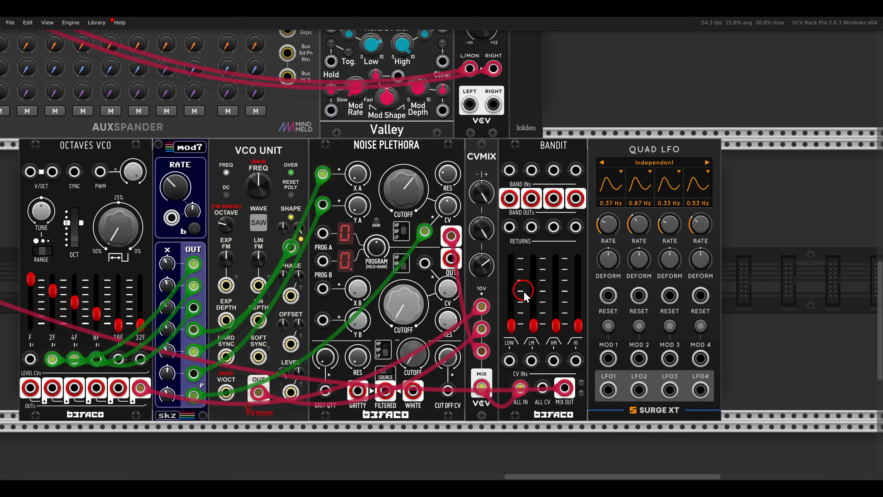
{"action": "left_click", "coordinate": [612, 186]}
{"action": "left_click", "coordinate": [618, 205]}
{"action": "left_click", "coordinate": [640, 187]}
{"action": "left_click", "coordinate": [647, 203]}
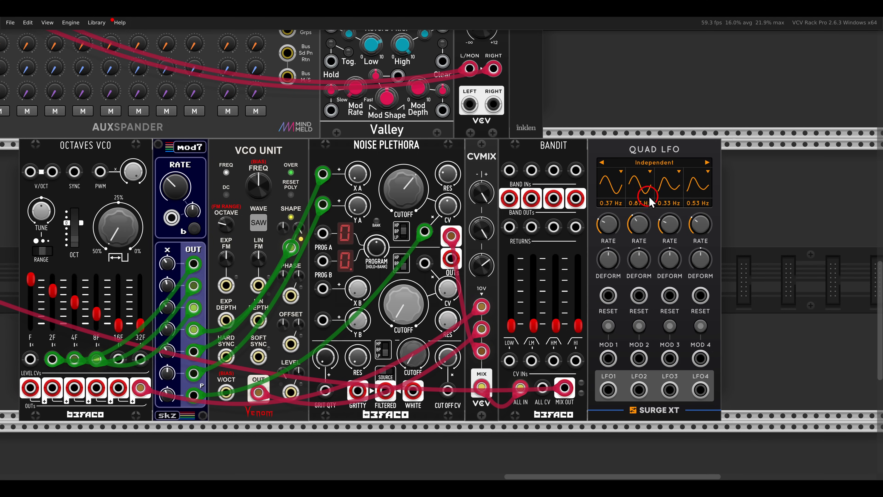
{"action": "left_click", "coordinate": [669, 186]}
{"action": "left_click", "coordinate": [677, 202]}
{"action": "left_click", "coordinate": [695, 188]}
{"action": "left_click", "coordinate": [703, 202]}
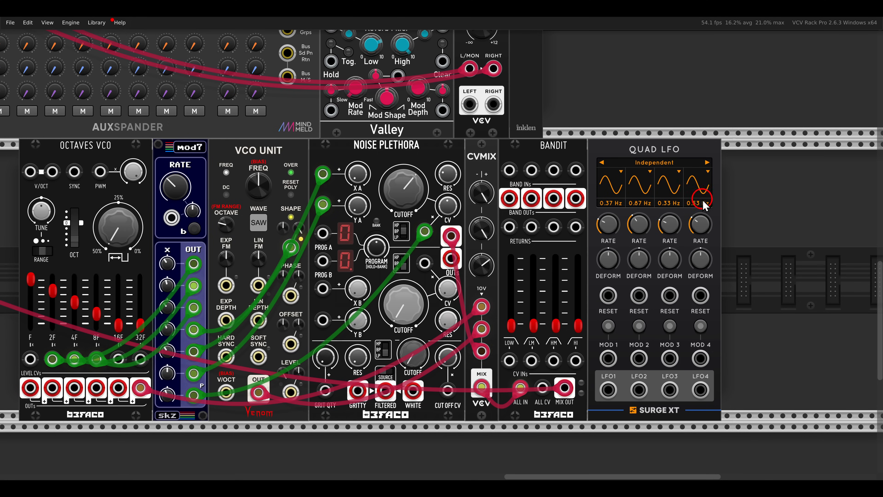
- Switch the output range of all four LFOs in Quad LFO to Unipolar (0/10v)
{"action": "left_click", "coordinate": [615, 191]}
{"action": "left_click", "coordinate": [627, 285]}
{"action": "left_click", "coordinate": [636, 185]}
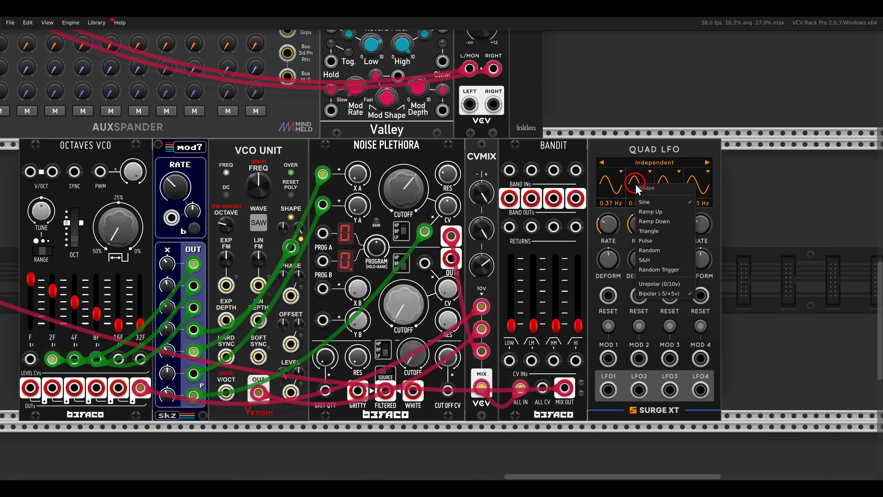
{"action": "left_click", "coordinate": [662, 281]}
{"action": "left_click", "coordinate": [665, 191]}
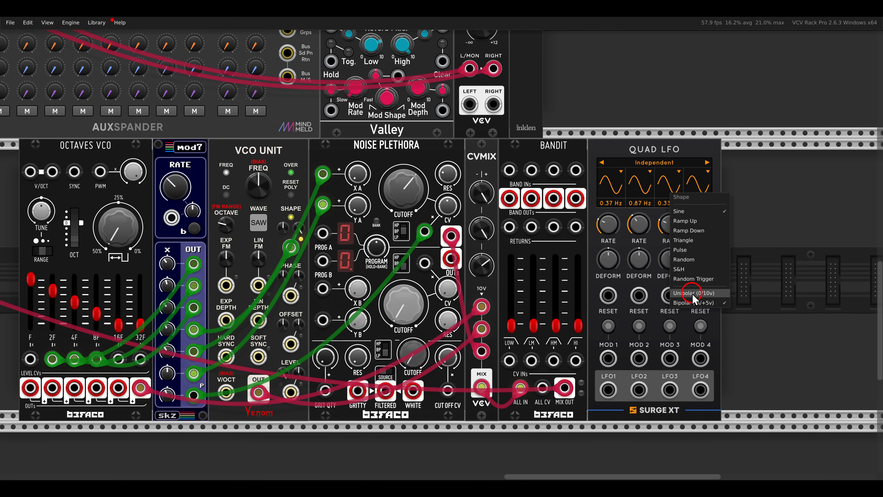
{"action": "left_click", "coordinate": [682, 289]}
{"action": "left_click", "coordinate": [695, 190]}
{"action": "left_click", "coordinate": [708, 288]}
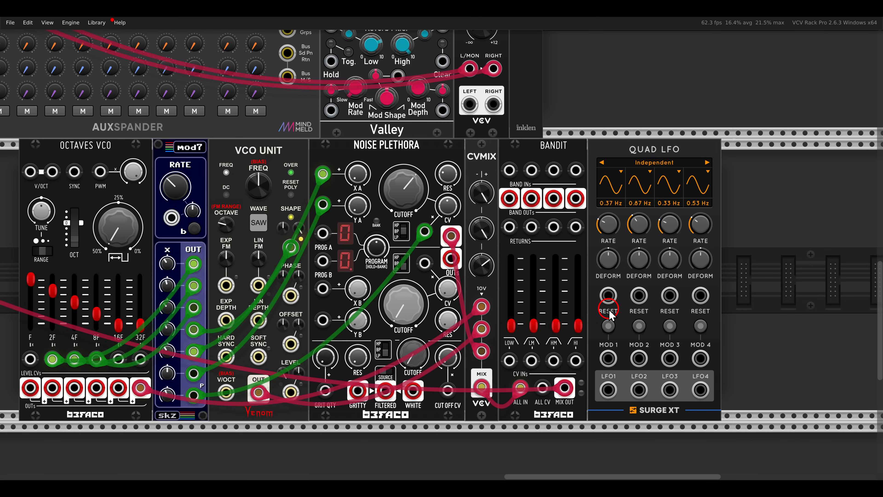
- Reset Bandit's low gain to 0.75 and modulate its low CV input from LFO1 at a rate of 62.9 Hz
{"action": "double_click", "coordinate": [511, 325]}
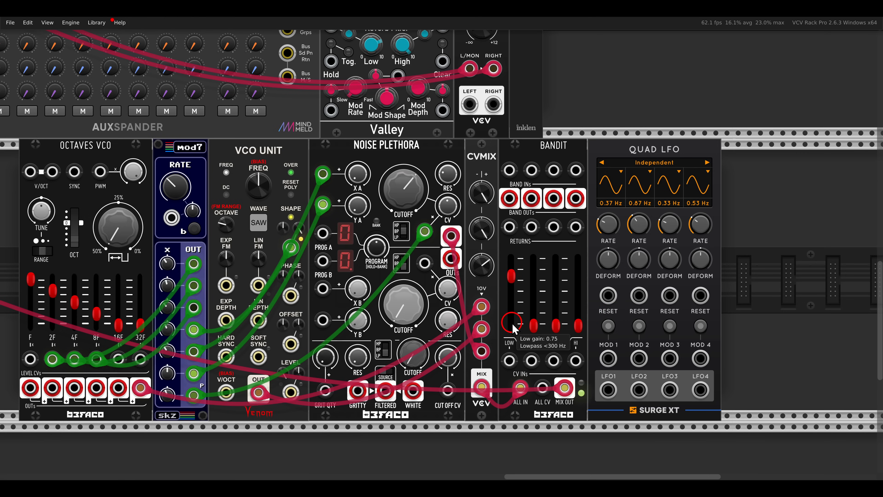
{"action": "left_click_drag", "start_coordinate": [510, 360], "coordinate": [608, 389]}
{"action": "left_click_drag", "start_coordinate": [605, 223], "coordinate": [590, 171]}
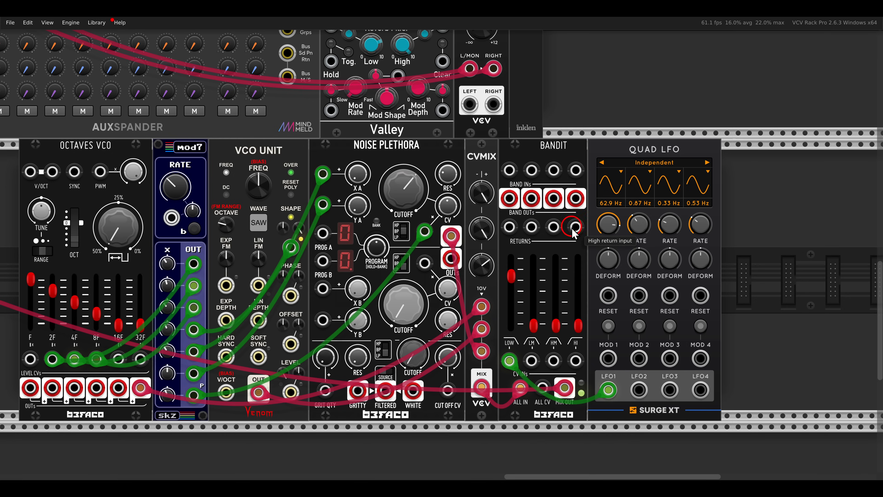
- Patch LFO2 to Bandit's low mid CV input with its rate at 124.3 Hz, and raise the low mid gain to about half
{"action": "left_click_drag", "start_coordinate": [531, 360], "coordinate": [639, 390]}
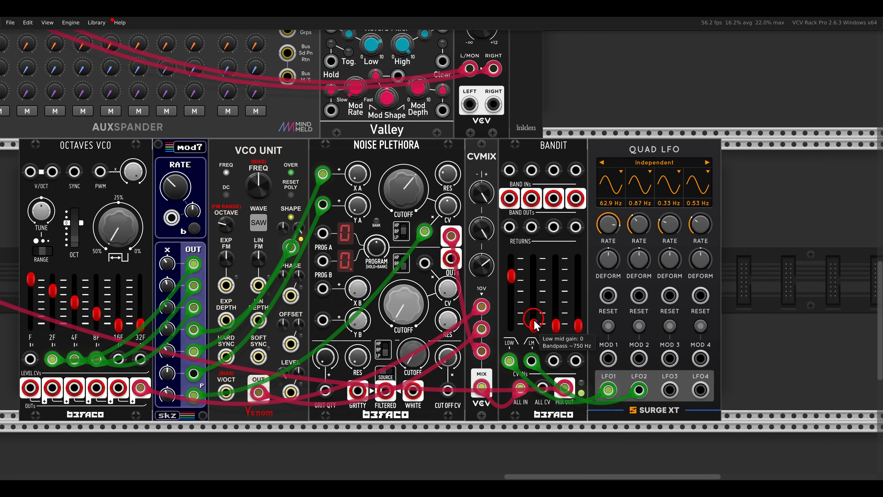
{"action": "left_click_drag", "start_coordinate": [534, 318], "coordinate": [533, 294]}
{"action": "left_click_drag", "start_coordinate": [638, 227], "coordinate": [633, 218]}
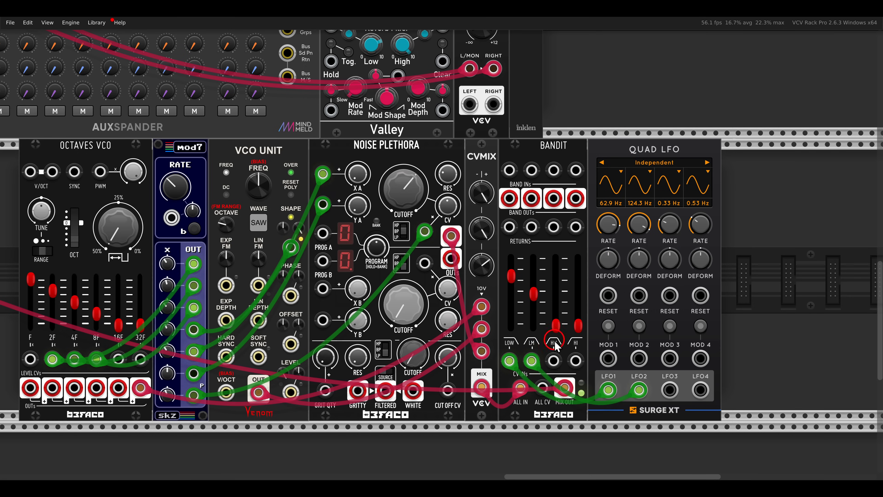
- Patch LFO3 to Bandit's high mid CV input with its rate at 138.3 Hz, and raise the high mid gain
{"action": "left_click_drag", "start_coordinate": [553, 361], "coordinate": [670, 389]}
{"action": "left_click_drag", "start_coordinate": [555, 325], "coordinate": [558, 305]}
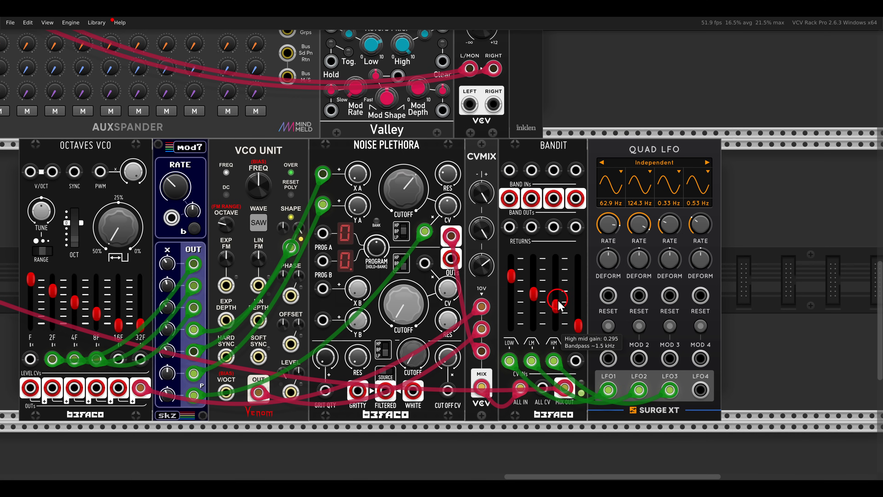
{"action": "left_click_drag", "start_coordinate": [668, 216], "coordinate": [663, 132]}
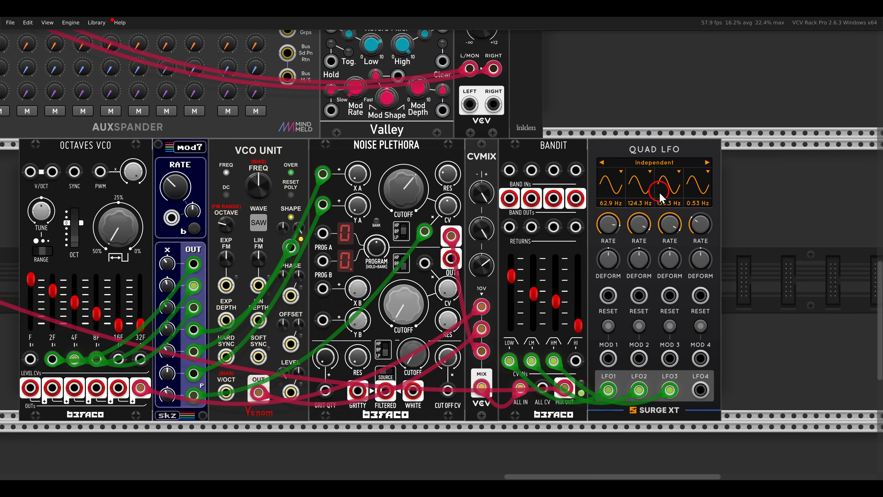
- Patch LFO4 to Bandit's high CV input with its rate at 193.0 Hz, and raise the high gain level with the high mid
{"action": "left_click_drag", "start_coordinate": [575, 360], "coordinate": [700, 389]}
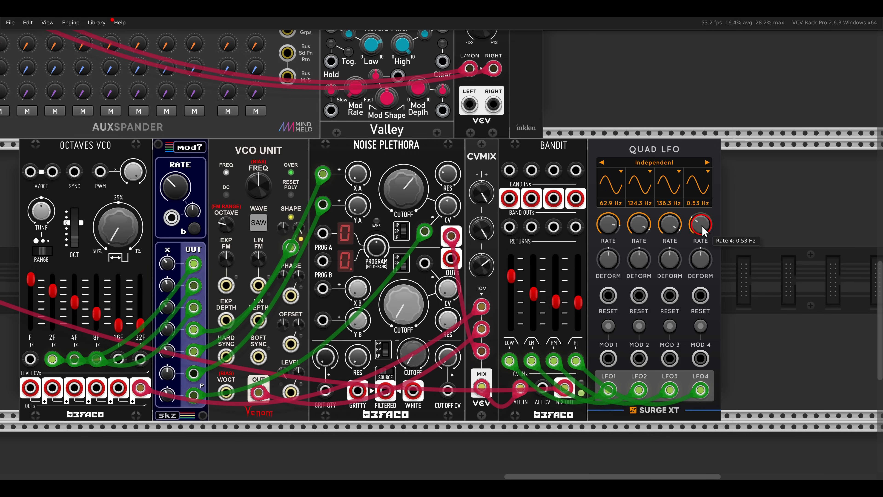
{"action": "left_click_drag", "start_coordinate": [700, 223], "coordinate": [682, 145]}
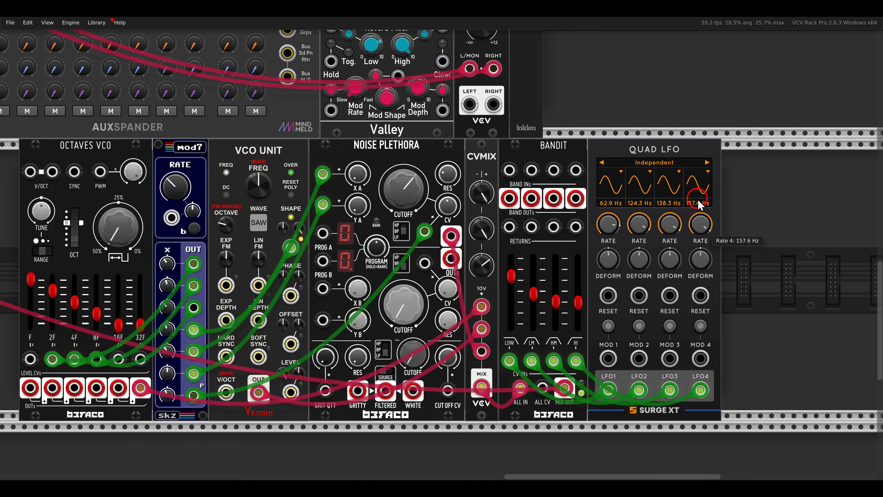
{"action": "mouse_move", "coordinate": [699, 192]}
{"action": "left_mouse_down"}
{"action": "mouse_move", "coordinate": [698, 175]}
{"action": "mouse_move", "coordinate": [706, 220]}
{"action": "left_mouse_up"}
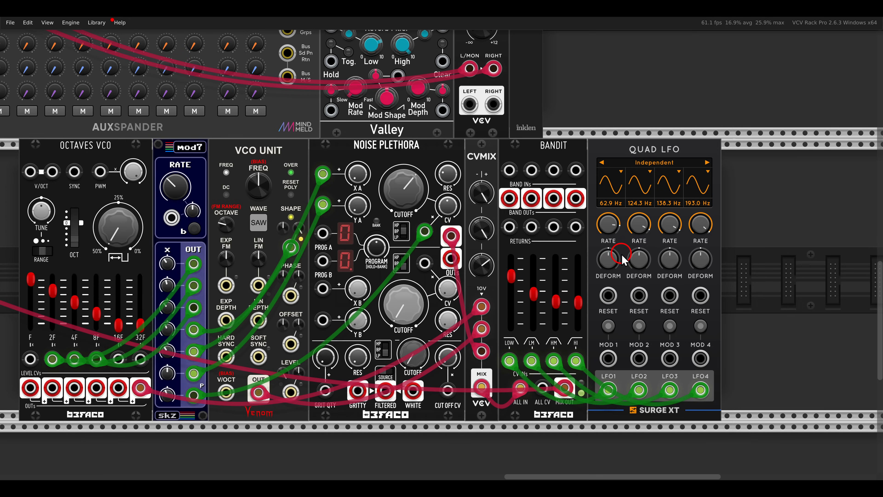
- Set Noise Plethora's program A to 1 and patch mod7's fourth output to the PWM input of Octaves VCO
{"action": "left_click", "coordinate": [377, 256]}
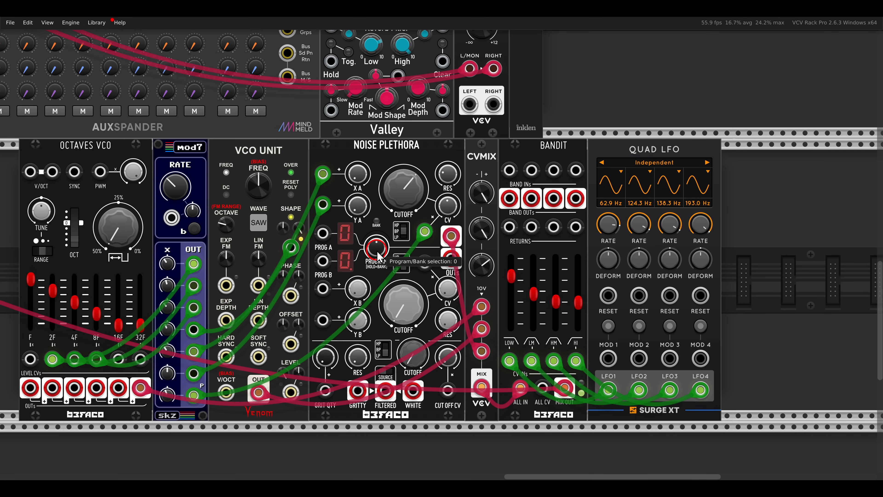
{"action": "left_click_drag", "start_coordinate": [377, 249], "coordinate": [375, 244]}
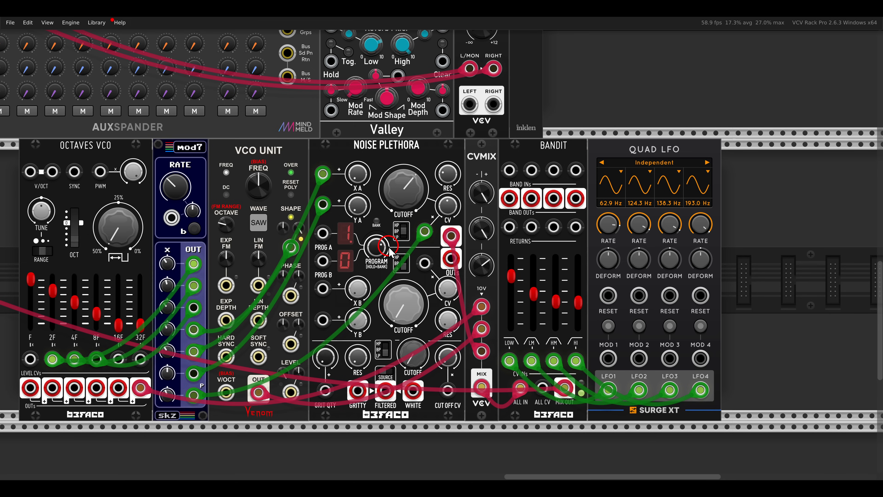
{"action": "scroll", "coordinate": [390, 250], "scroll_direction": "down", "scroll_amount": 2}
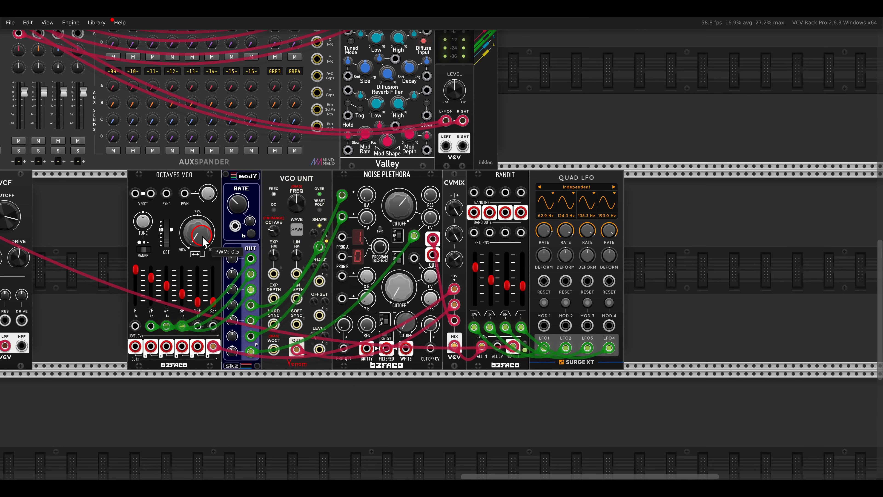
{"action": "mouse_move", "coordinate": [203, 241]}
{"action": "left_mouse_down"}
{"action": "mouse_move", "coordinate": [199, 213]}
{"action": "mouse_move", "coordinate": [193, 241]}
{"action": "left_mouse_up"}
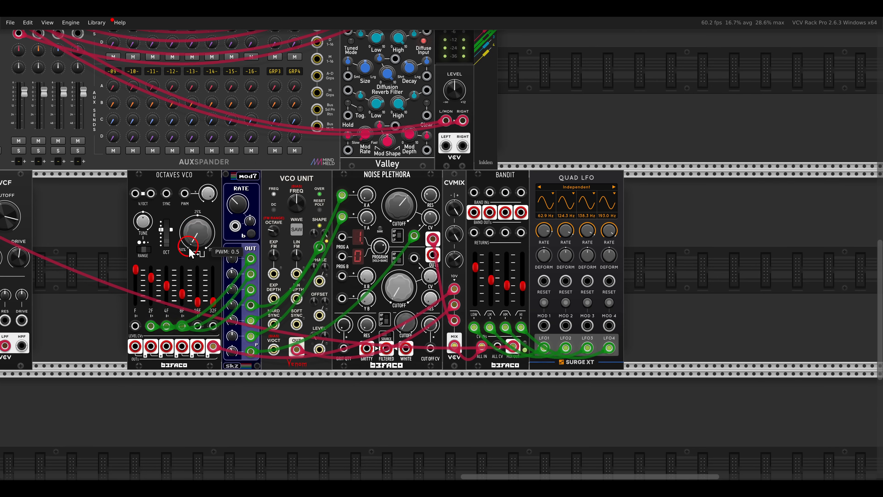
{"action": "left_click_drag", "start_coordinate": [184, 193], "coordinate": [244, 308]}
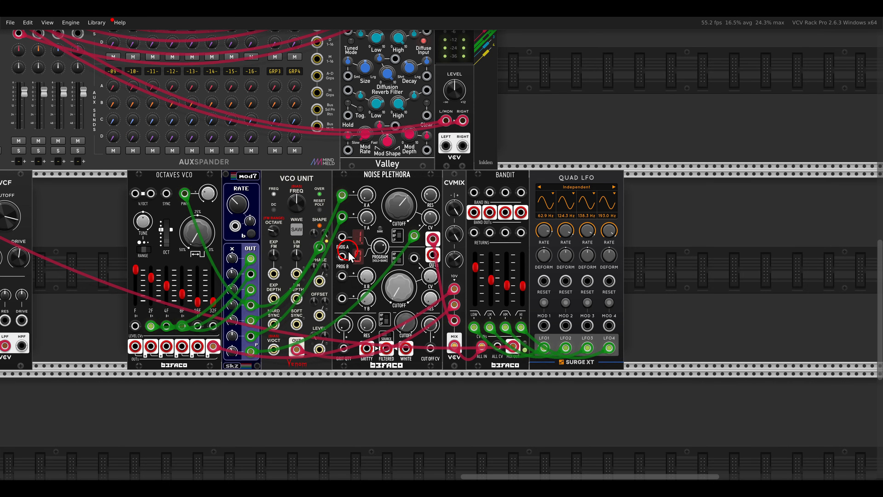
- Add Flag's Electric Ensemble beside Quad LFO and reroute Bandit's mix output to its input
{"action": "left_click_drag", "start_coordinate": [677, 273], "coordinate": [584, 278]}
{"action": "right_click", "coordinate": [584, 279]}
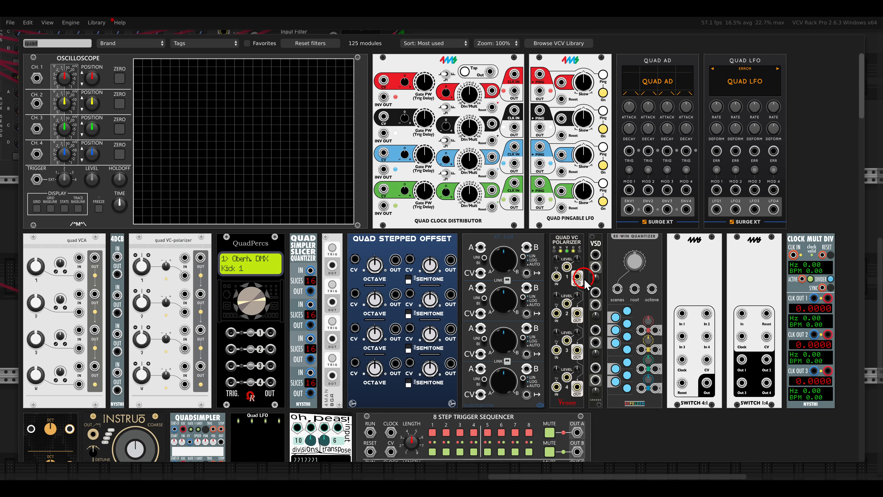
{"action": "type", "text": "flag"}
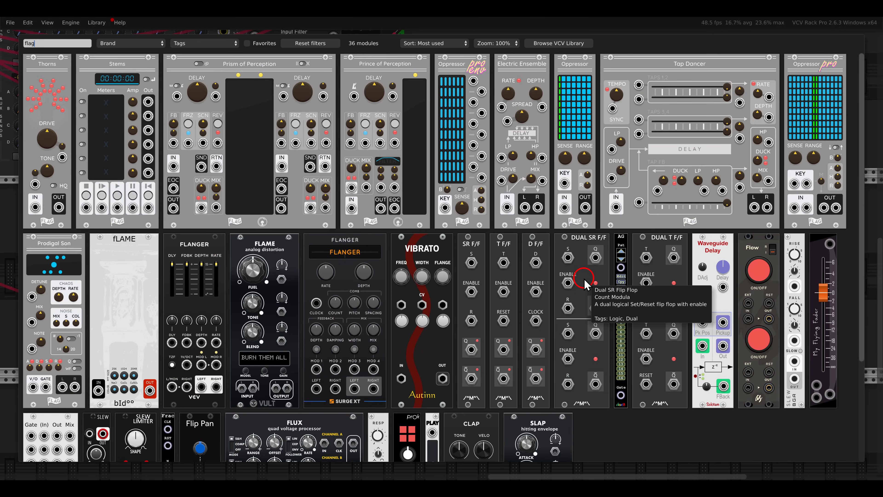
{"action": "left_click", "coordinate": [538, 122]}
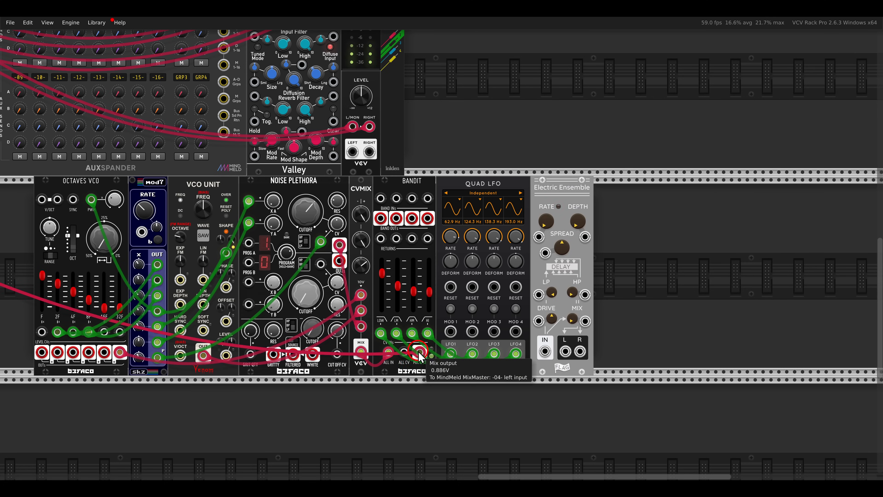
{"action": "key", "text": "1"}
{"action": "left_click_drag", "start_coordinate": [421, 354], "coordinate": [545, 351]}
- Add a Surge XT Filter module to the row, past Electric Ensemble
{"action": "right_click", "coordinate": [631, 305]}
{"action": "key", "text": "BackSpace"}
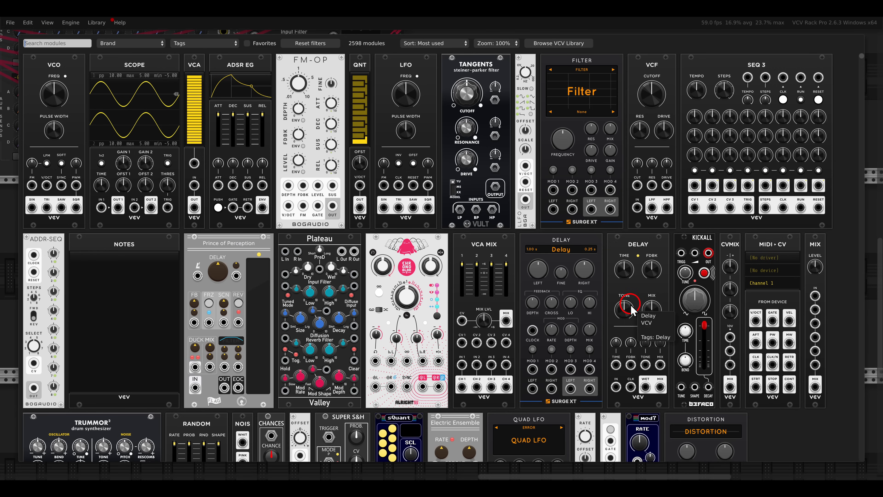
{"action": "left_click", "coordinate": [584, 219]}
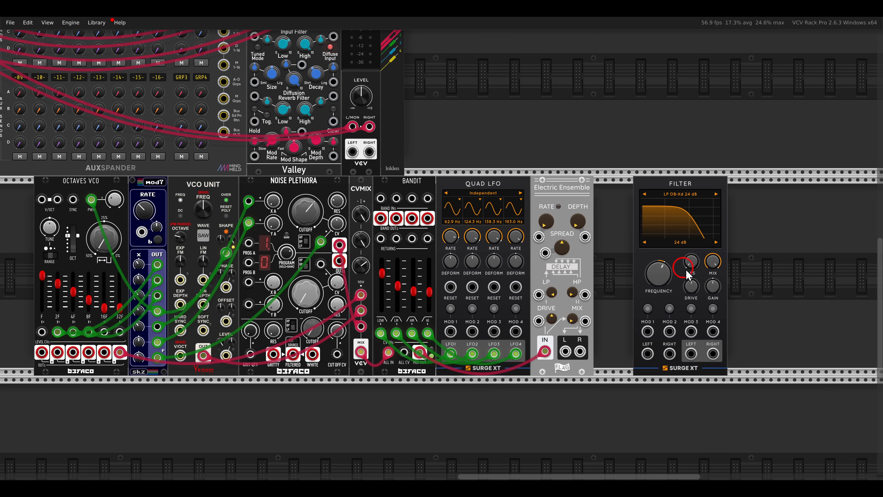
- Add a Surge XT Distortion module and place it directly before the Filter
{"action": "right_click", "coordinate": [687, 260]}
{"action": "type", "text": "disto"}
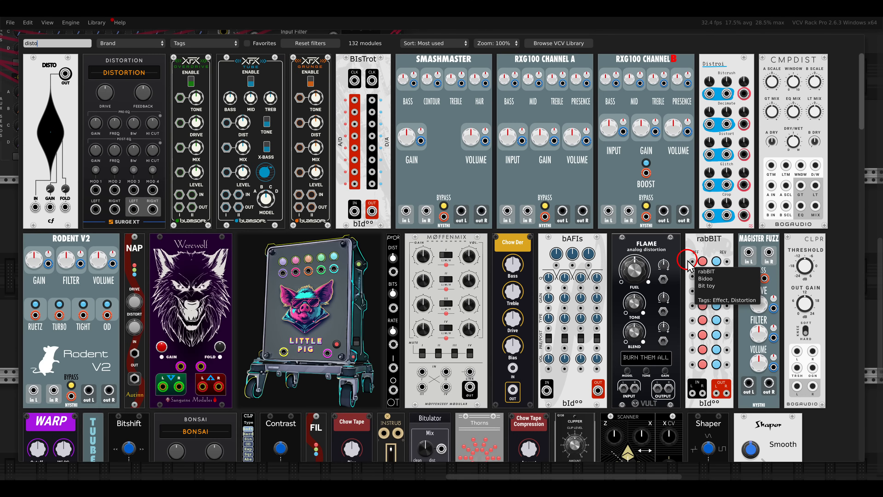
{"action": "left_click_drag", "start_coordinate": [153, 124], "coordinate": [636, 225]}
{"action": "left_click_drag", "start_coordinate": [616, 189], "coordinate": [659, 194]}
{"action": "left_click", "coordinate": [651, 217]}
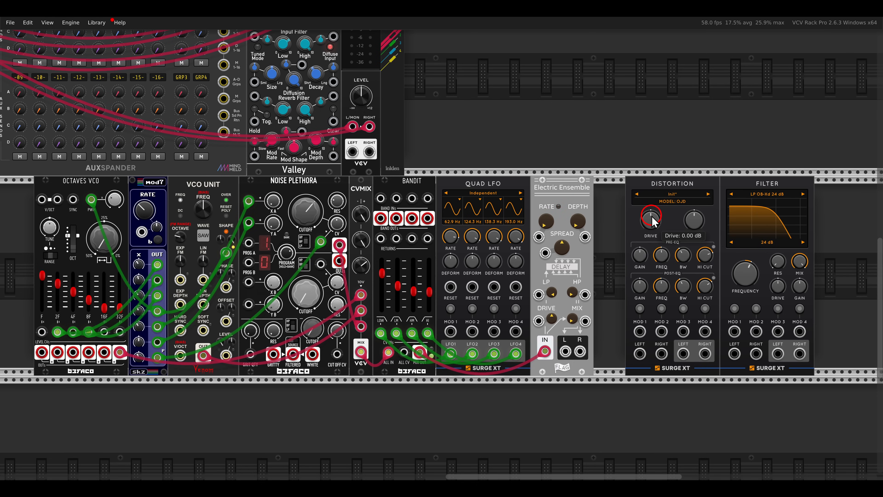
- Move Electric Ensemble against Distortion and insert a Befaco Spring Reverb right after Quad LFO
{"action": "left_click", "coordinate": [575, 201]}
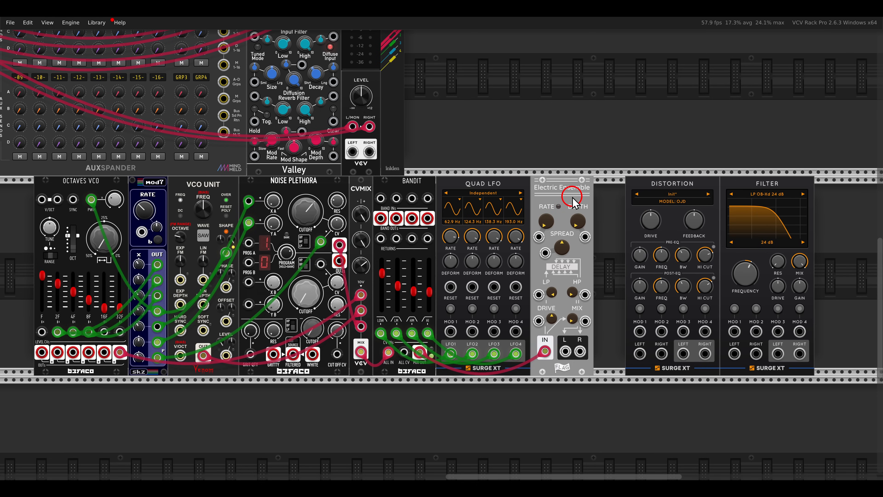
{"action": "left_click_drag", "start_coordinate": [562, 194], "coordinate": [659, 194]}
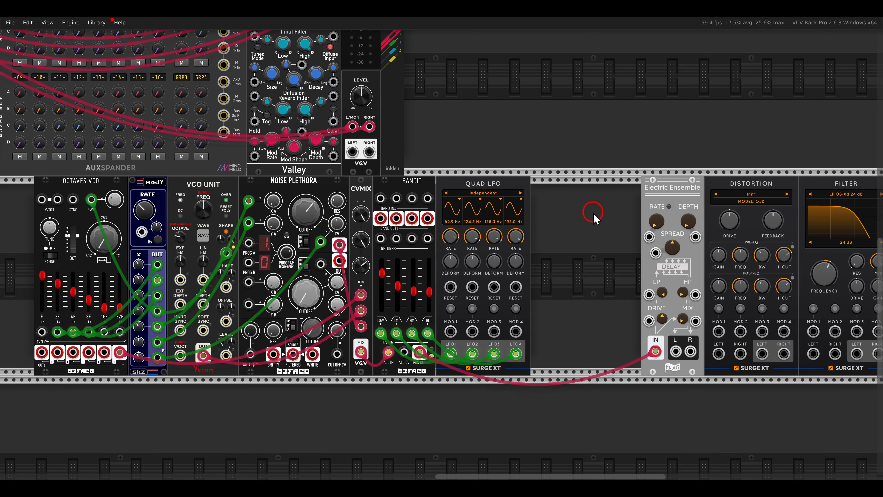
{"action": "right_click", "coordinate": [594, 213]}
{"action": "type", "text": "befaco"}
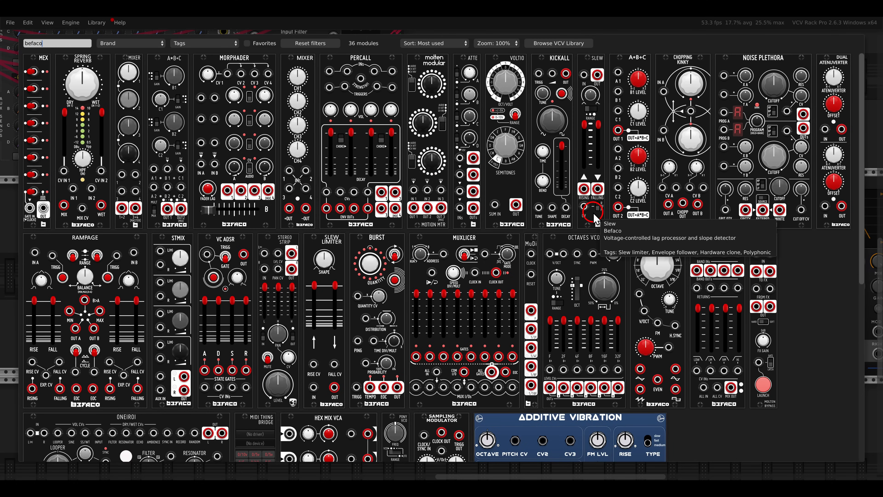
{"action": "left_click", "coordinate": [83, 72]}
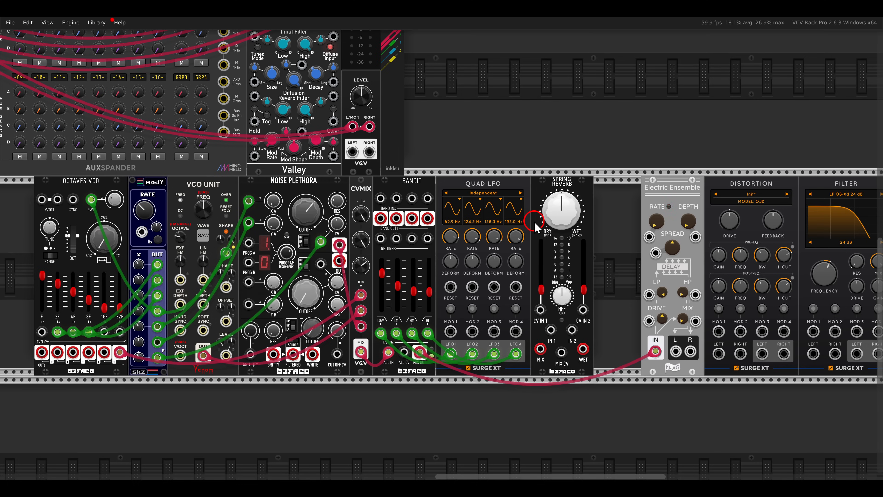
- Close the gap after Spring Reverb and patch Bandit's mix through Spring Reverb and Electric Ensemble into Distortion's left and right inputs
{"action": "left_click_drag", "start_coordinate": [603, 246], "coordinate": [775, 234]}
{"action": "left_click_drag", "start_coordinate": [726, 234], "coordinate": [693, 190]}
{"action": "left_click", "coordinate": [658, 148]}
{"action": "left_click_drag", "start_coordinate": [527, 348], "coordinate": [610, 349]}
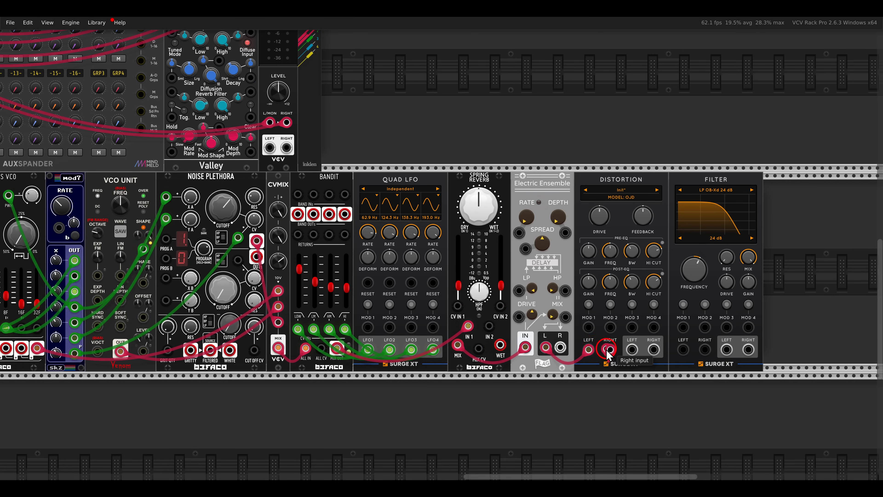
- Patch Distortion's stereo output into the Filter and the Filter's left and right outputs to the MixMaster with audio cables
{"action": "right_click", "coordinate": [633, 349]}
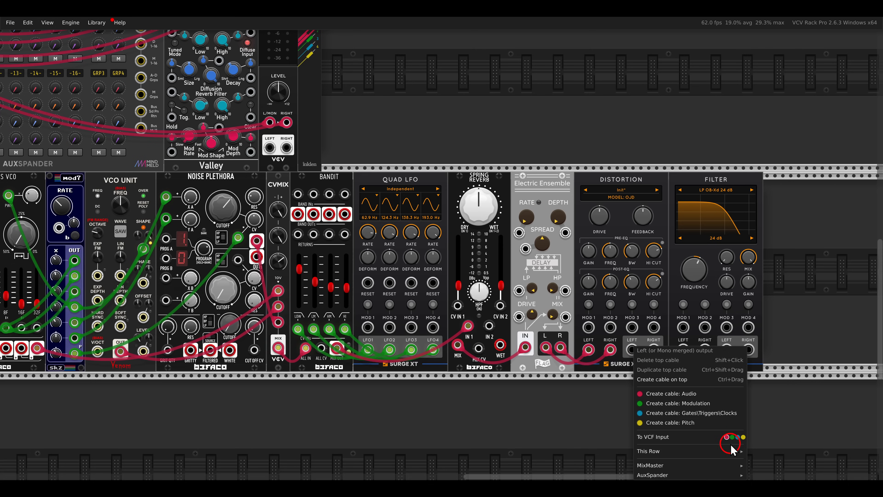
{"action": "left_click", "coordinate": [727, 437]}
{"action": "right_click", "coordinate": [727, 350]}
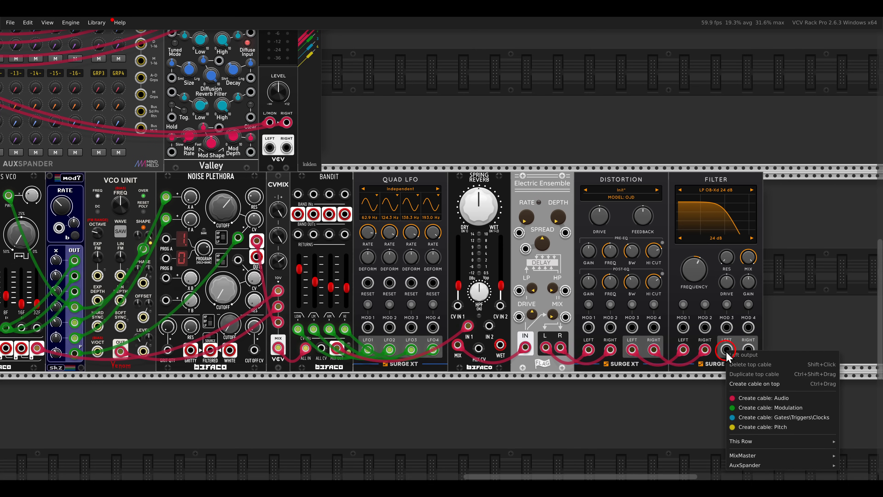
{"action": "mouse_move", "coordinate": [744, 456]}
{"action": "left_click", "coordinate": [853, 358]}
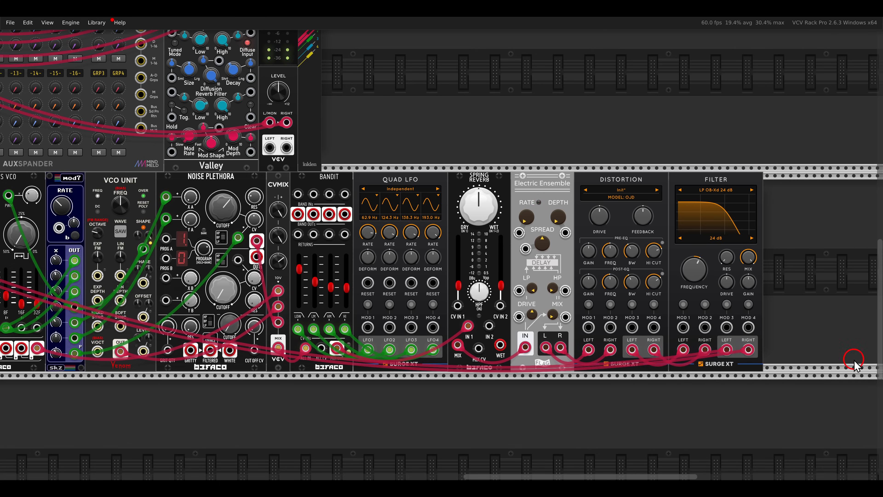
- Raise the Filter frequency to about 8455 Hz, and raise Spring Reverb's input 1 level with its mix slightly towards dry
{"action": "left_click_drag", "start_coordinate": [682, 287], "coordinate": [682, 241]}
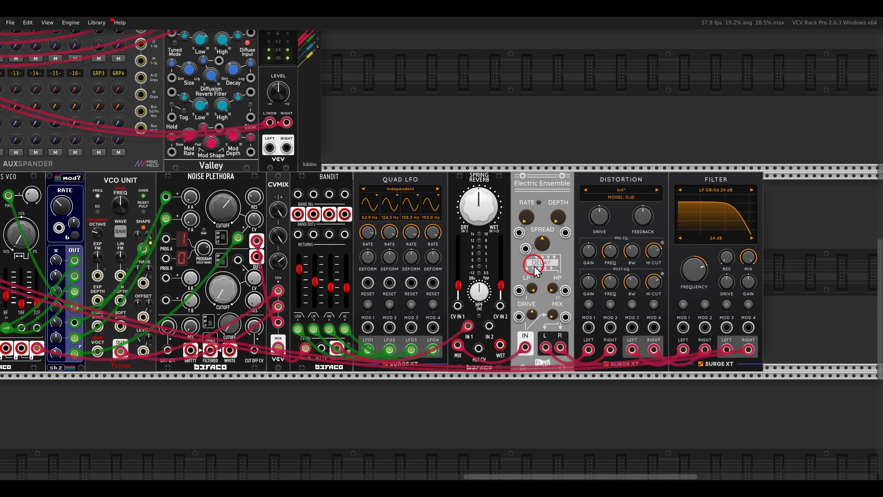
{"action": "left_click_drag", "start_coordinate": [462, 285], "coordinate": [464, 112]}
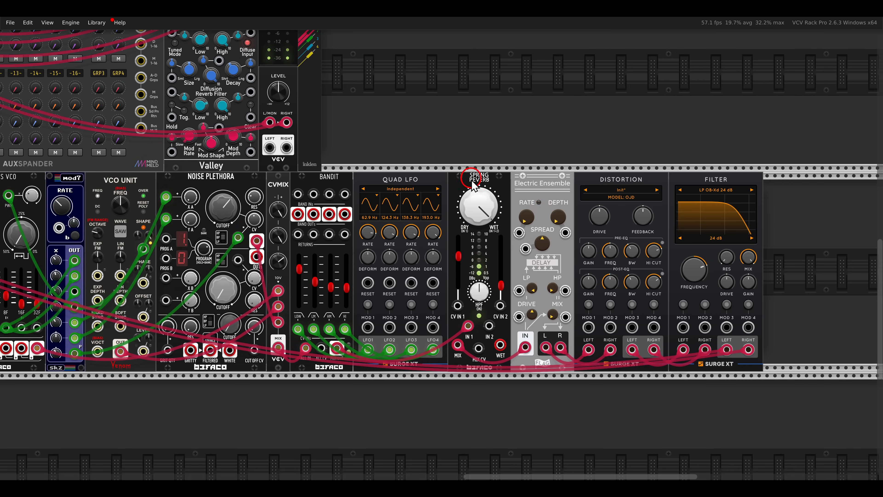
{"action": "mouse_move", "coordinate": [480, 207]}
{"action": "left_mouse_down"}
{"action": "mouse_move", "coordinate": [501, 299]}
{"action": "mouse_move", "coordinate": [470, 265]}
{"action": "mouse_move", "coordinate": [481, 209]}
{"action": "left_mouse_up"}
{"action": "left_click_drag", "start_coordinate": [460, 242], "coordinate": [460, 243]}
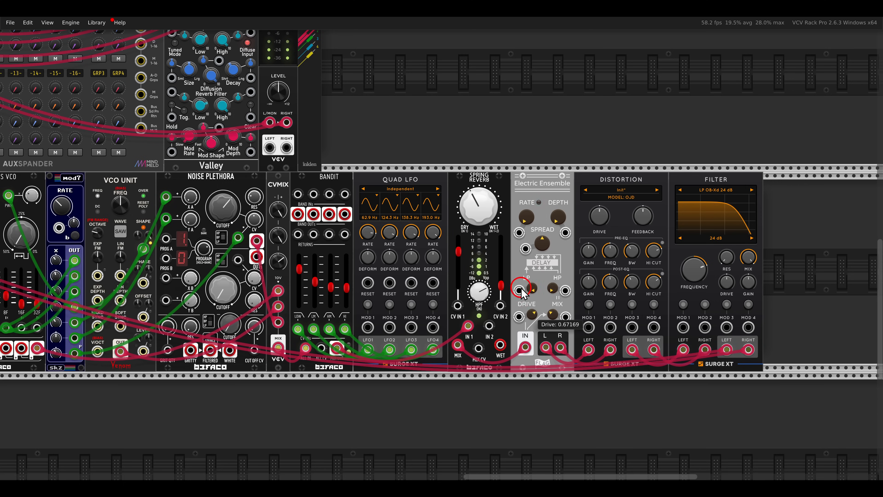
- Set Electric Ensemble's drive to about 0.67, Distortion's drive to 13.89 dB with some feedback, and the Filter's pre-filter gain to about 5 dB
{"action": "left_click_drag", "start_coordinate": [517, 274], "coordinate": [530, 248]}
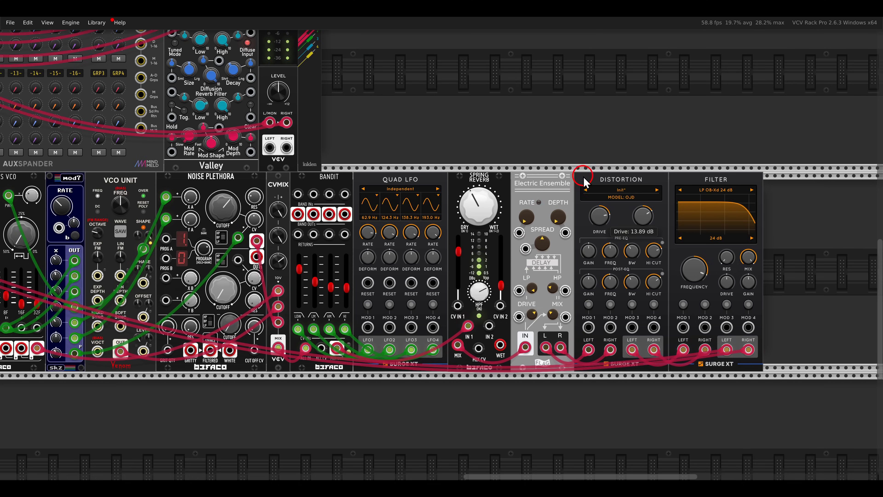
{"action": "left_click", "coordinate": [648, 219]}
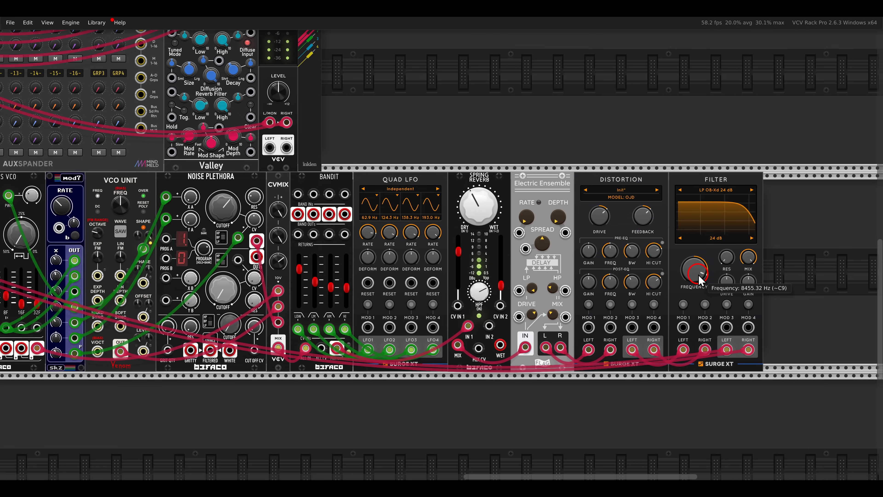
{"action": "left_click_drag", "start_coordinate": [698, 277], "coordinate": [747, 308]}
{"action": "left_click", "coordinate": [718, 267]}
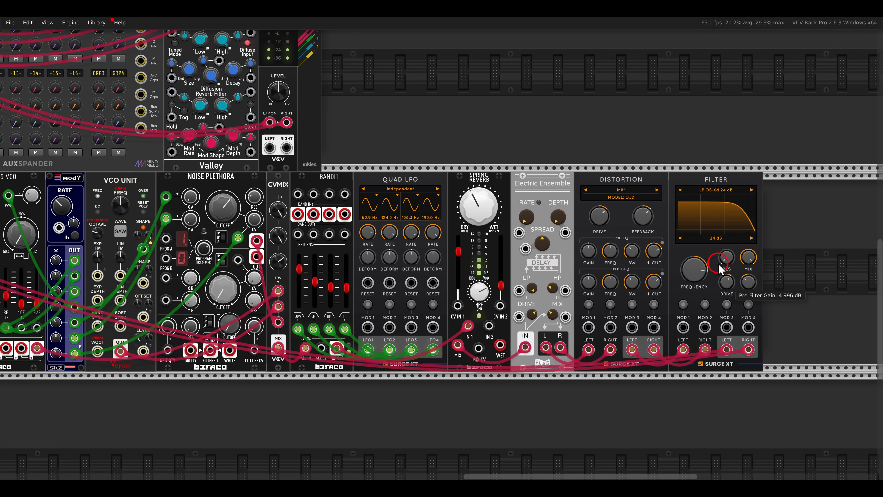
{"action": "left_click_drag", "start_coordinate": [716, 255], "coordinate": [695, 277]}
- Rename MixMaster's fourth channel and lower the Filter frequency to about 1476 Hz
{"action": "scroll", "coordinate": [518, 284], "scroll_direction": "down", "scroll_amount": 4}
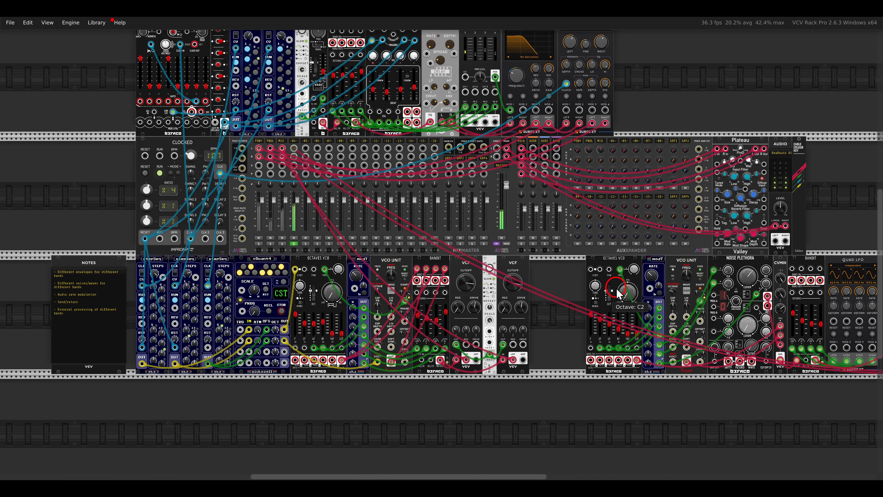
{"action": "left_click", "coordinate": [294, 243]}
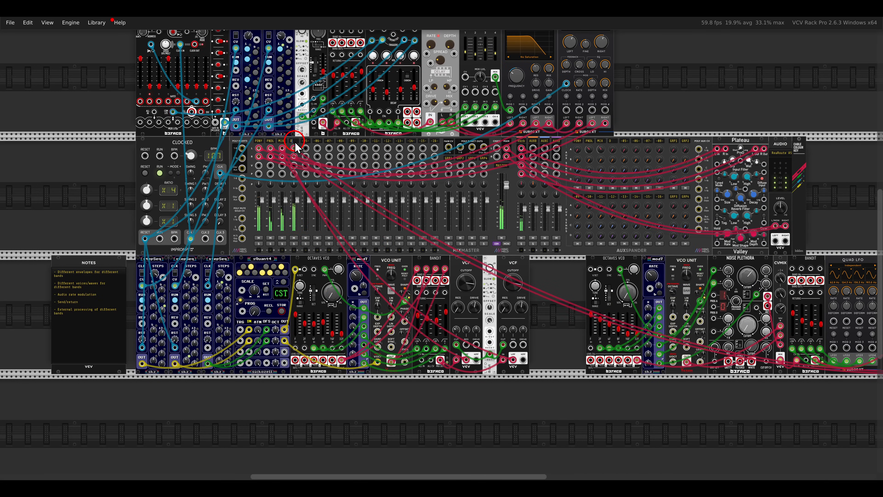
{"action": "left_click_drag", "start_coordinate": [857, 226], "coordinate": [583, 181]}
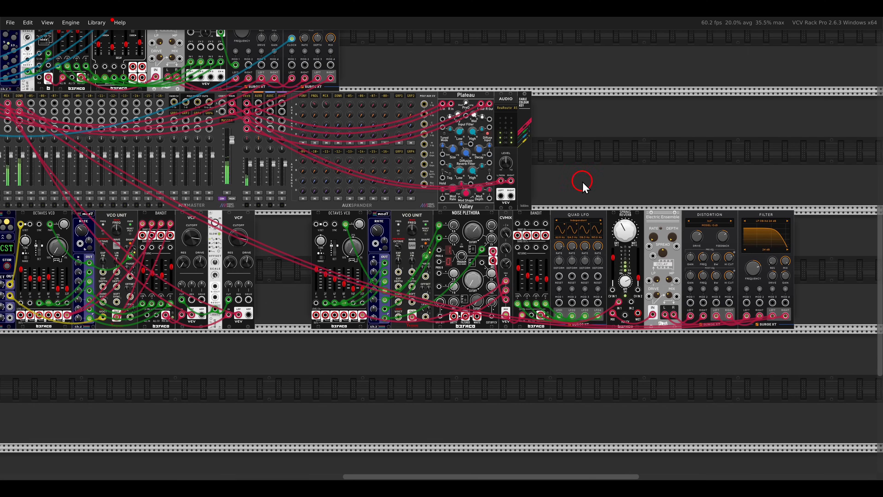
{"action": "left_click_drag", "start_coordinate": [754, 282], "coordinate": [698, 262]}
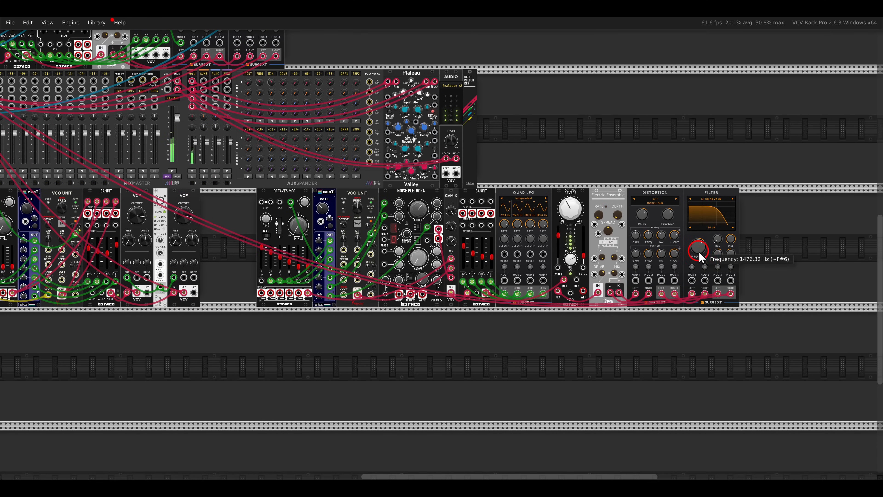
- Search the module library for "walk" and add Bogaudio's single Walk module directly after the Filter
{"action": "scroll", "coordinate": [739, 253], "scroll_direction": "up", "scroll_amount": 4}
{"action": "right_click", "coordinate": [622, 257]}
{"action": "type", "text": "wa"}
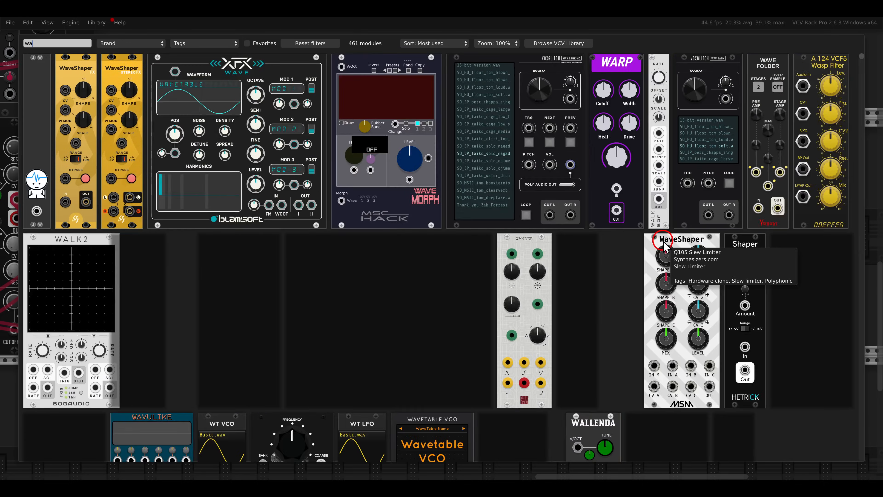
{"action": "type", "text": "lk"}
{"action": "left_click_drag", "start_coordinate": [38, 75], "coordinate": [612, 280]}
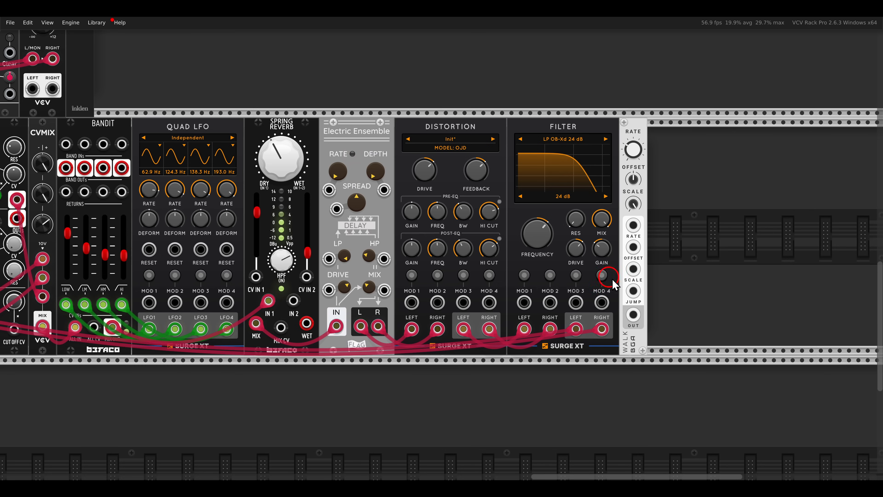
- Patch Walk's output to the Filter's MOD 1 input and assign it to modulate the frequency, with the base at about 1381 Hz
{"action": "left_click_drag", "start_coordinate": [633, 314], "coordinate": [524, 303]}
{"action": "left_click", "coordinate": [524, 275]}
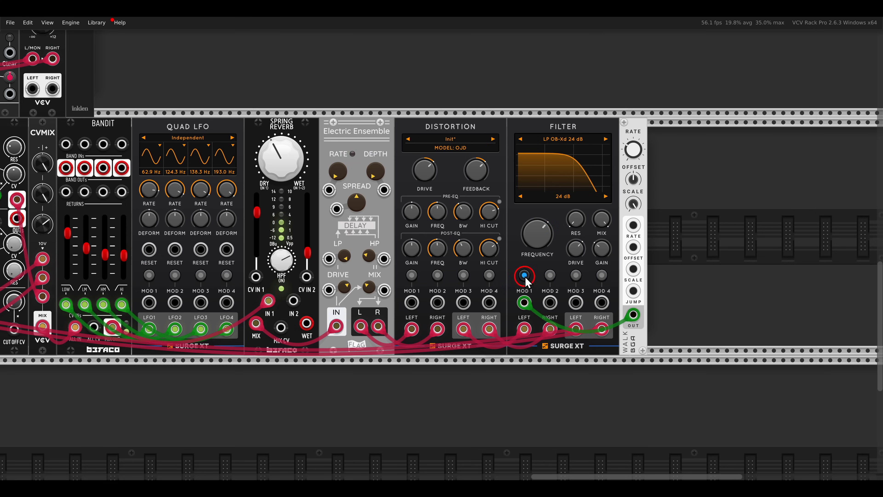
{"action": "left_click_drag", "start_coordinate": [534, 240], "coordinate": [557, 189]}
{"action": "left_click", "coordinate": [525, 276]}
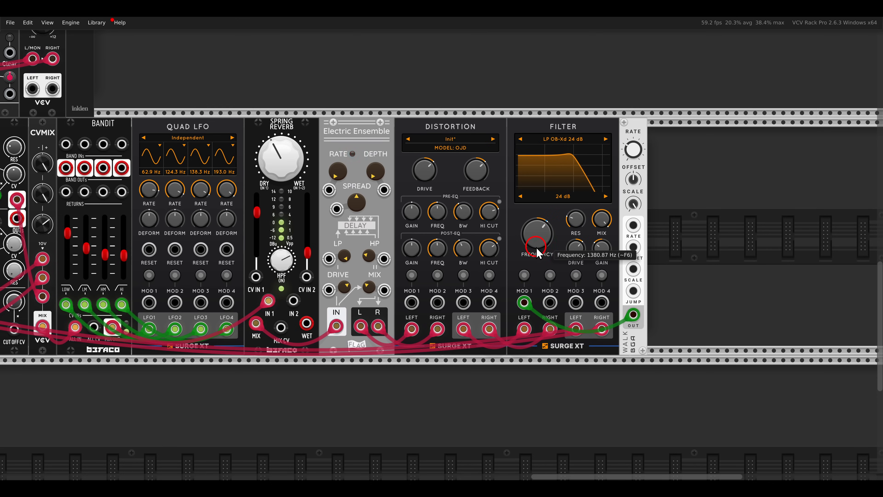
{"action": "scroll", "coordinate": [537, 251], "scroll_direction": "down", "scroll_amount": 5}
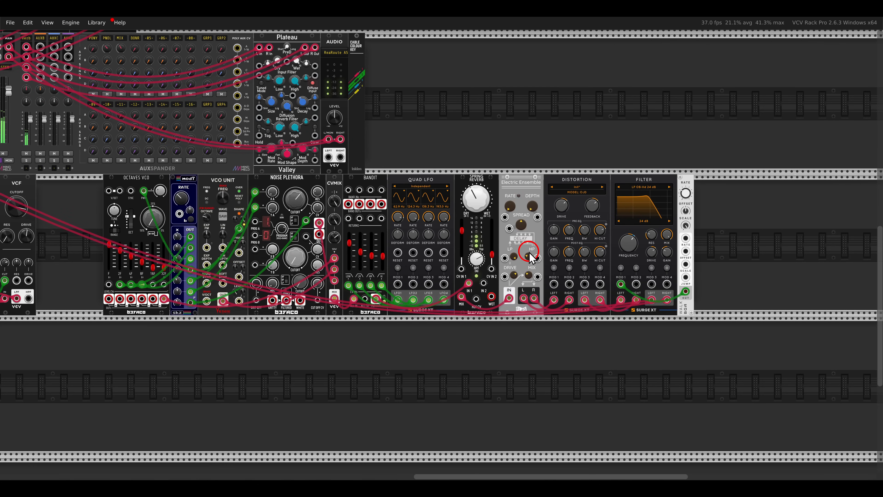
- Set the gain adjust of MixMaster's third track, MIX, to about -5.3 dB
{"action": "scroll", "coordinate": [529, 252], "scroll_direction": "down", "scroll_amount": 2}
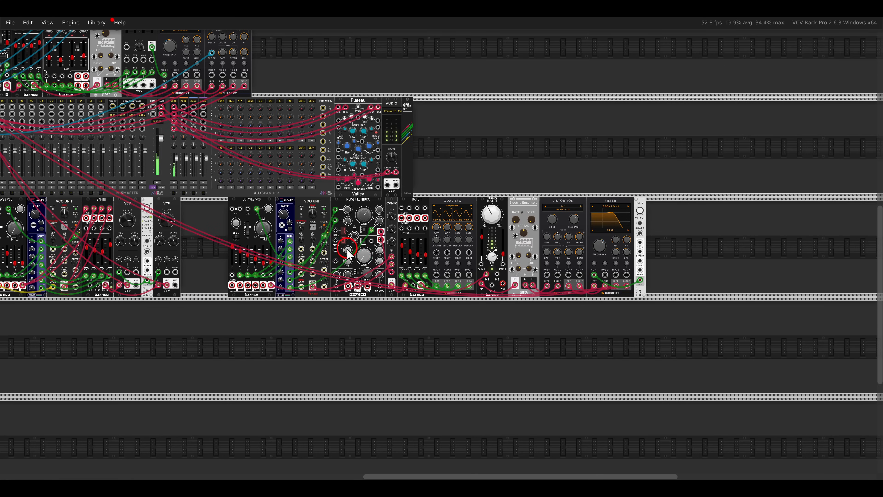
{"action": "left_click_drag", "start_coordinate": [225, 230], "coordinate": [494, 244]}
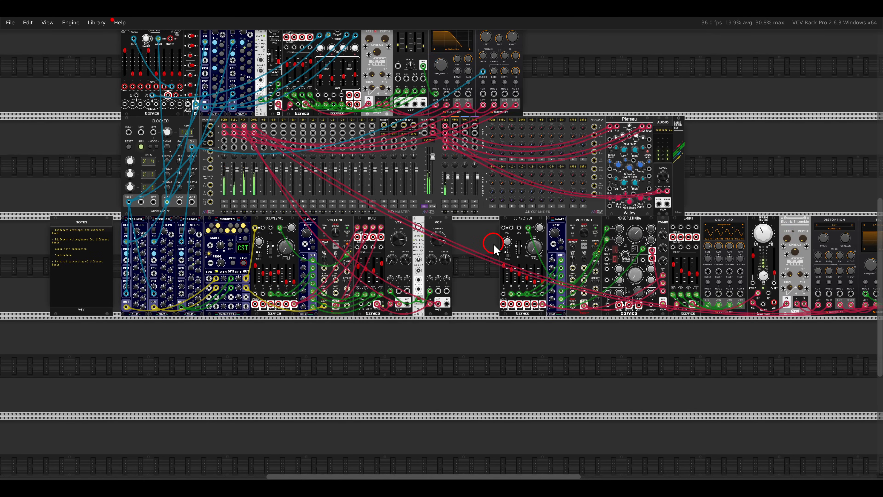
{"action": "scroll", "coordinate": [222, 184], "scroll_direction": "up", "scroll_amount": 5}
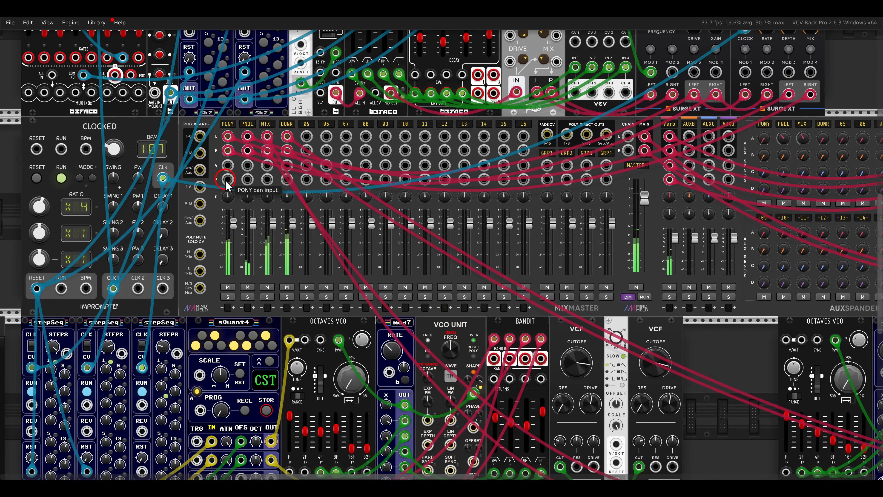
{"action": "right_click", "coordinate": [266, 124]}
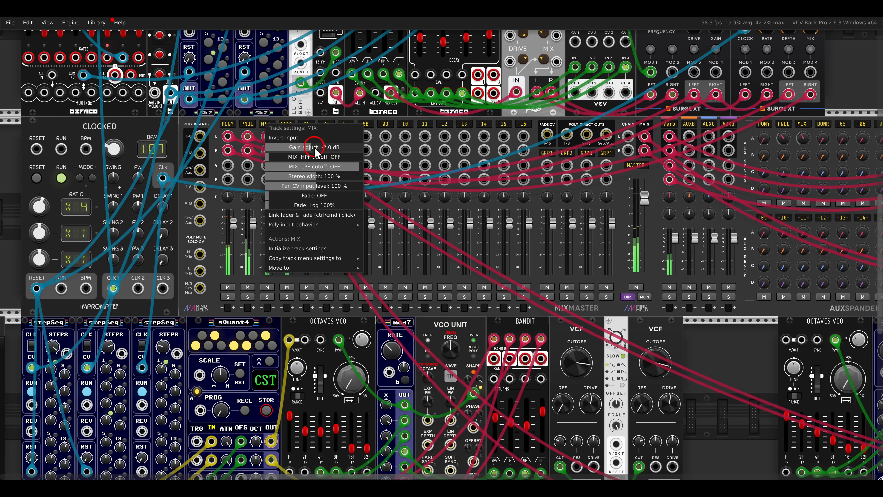
{"action": "mouse_move", "coordinate": [315, 152]}
{"action": "left_mouse_down"}
{"action": "mouse_move", "coordinate": [288, 153]}
{"action": "mouse_move", "coordinate": [301, 155]}
{"action": "left_mouse_up"}
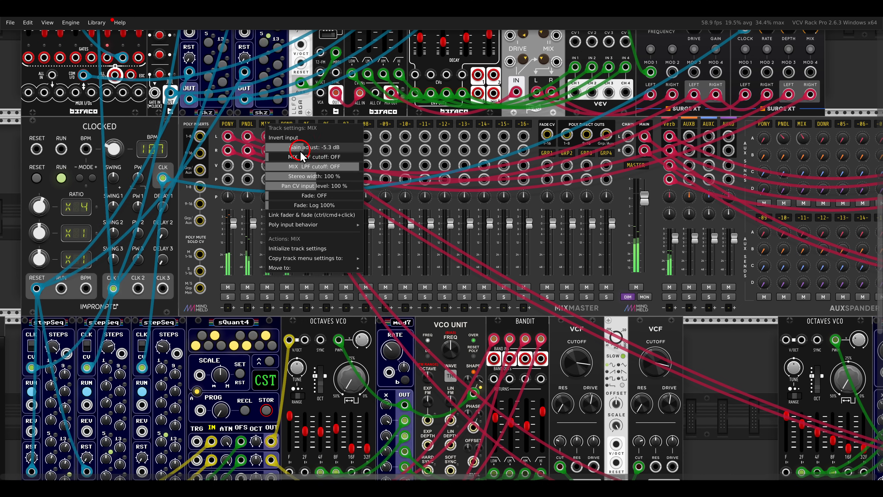
{"action": "left_click", "coordinate": [301, 117]}
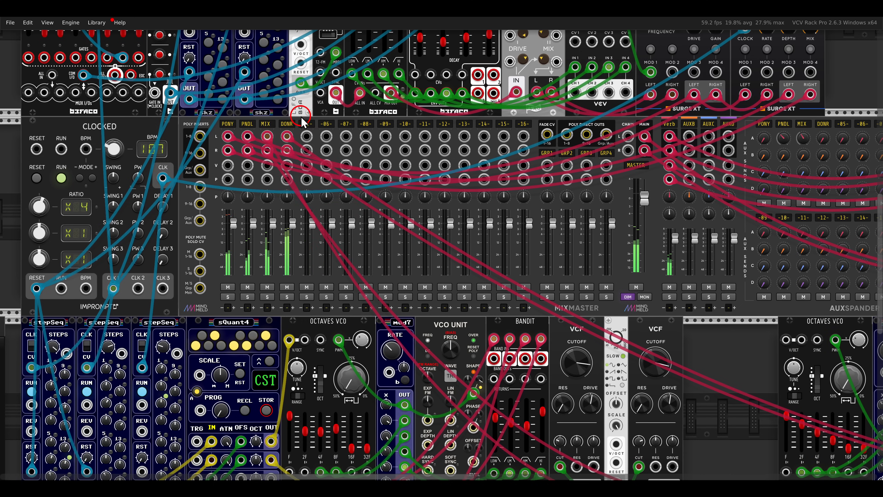
- Review the whole patch and read the list of Bandit techniques in the Notes module
{"action": "scroll", "coordinate": [326, 175], "scroll_direction": "down", "scroll_amount": 3}
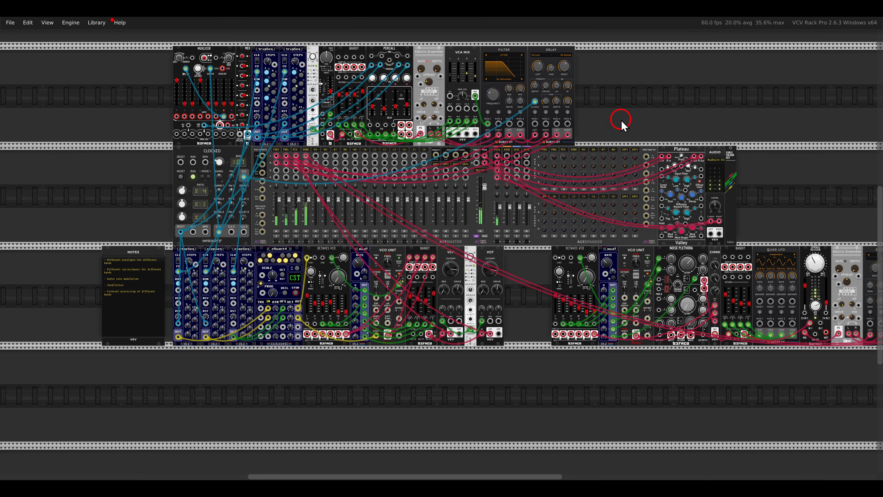
{"action": "left_click_drag", "start_coordinate": [621, 120], "coordinate": [518, 90]}
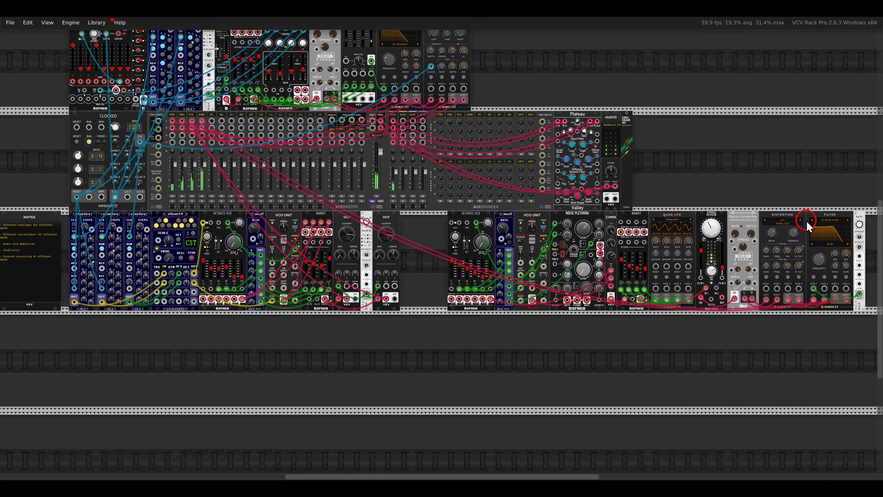
{"action": "left_click_drag", "start_coordinate": [844, 214], "coordinate": [765, 211]}
{"action": "left_click_drag", "start_coordinate": [819, 243], "coordinate": [428, 139]}
{"action": "left_click", "coordinate": [365, 255]}
{"action": "scroll", "coordinate": [313, 250], "scroll_direction": "left", "scroll_amount": 10}
{"action": "scroll", "coordinate": [277, 244], "scroll_direction": "up", "scroll_amount": 5}
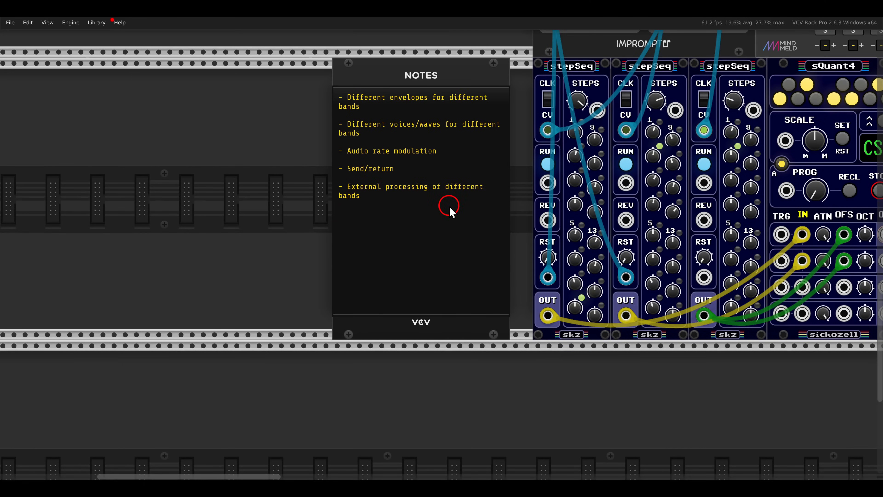
{"action": "scroll", "coordinate": [450, 205], "scroll_direction": "down", "scroll_amount": 4}
{"action": "scroll", "coordinate": [761, 274], "scroll_direction": "down", "scroll_amount": 6}
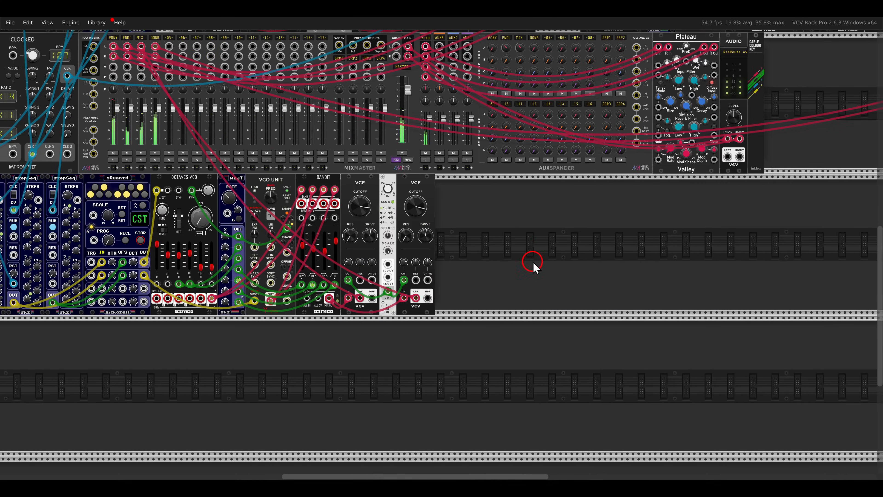
- Search the module library for "bandit" and add another Befaco Bandit in the free space beyond the second VCF
{"action": "right_click", "coordinate": [532, 261]}
{"action": "type", "text": "bandit"}
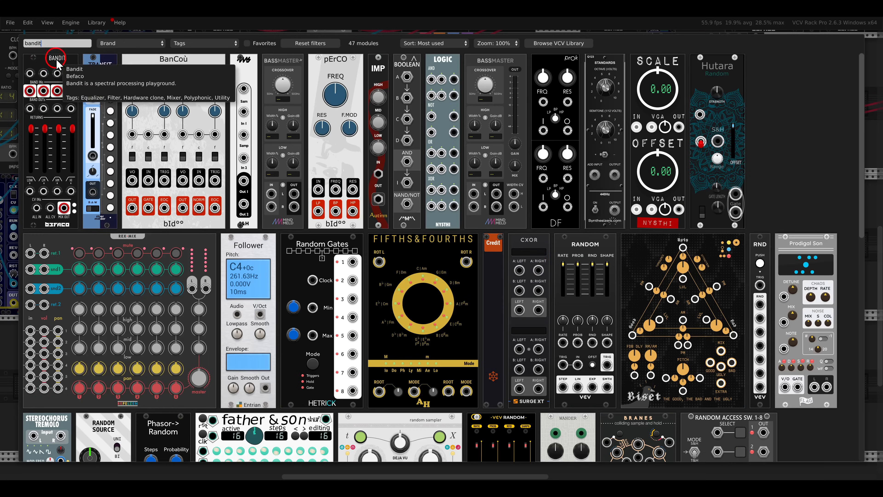
{"action": "left_click_drag", "start_coordinate": [38, 118], "coordinate": [522, 225]}
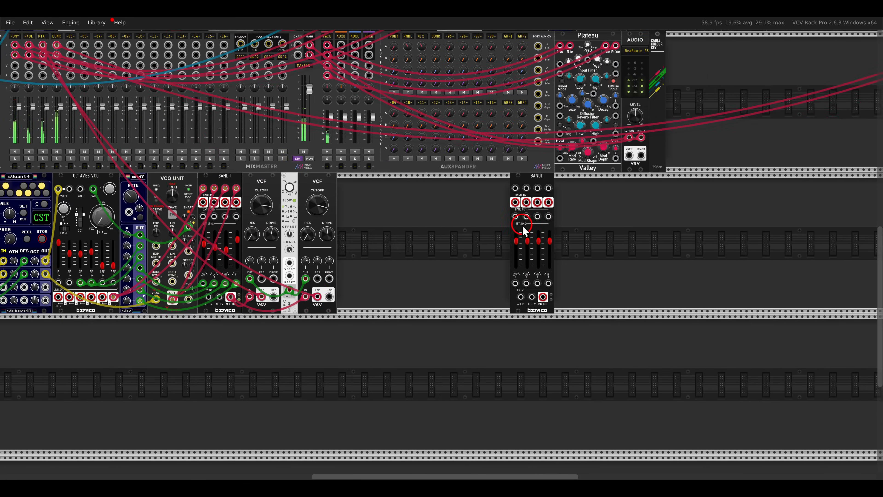
- Add the slips sequencer and Befaco's Pony VCO ahead of the new Bandit, placing the two side by side
{"action": "scroll", "coordinate": [522, 225], "scroll_direction": "up", "scroll_amount": 2}
{"action": "right_click", "coordinate": [487, 234]}
{"action": "type", "text": "slips"}
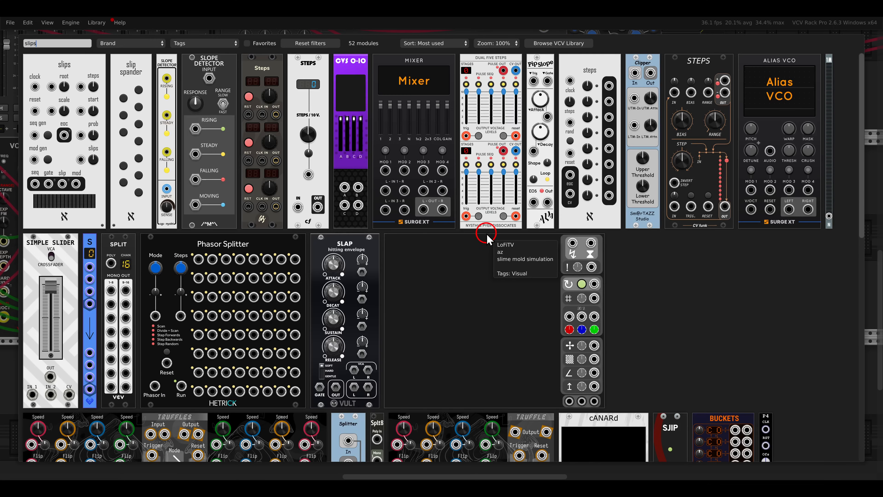
{"action": "left_click_drag", "start_coordinate": [74, 69], "coordinate": [355, 186]}
{"action": "right_click", "coordinate": [417, 196]}
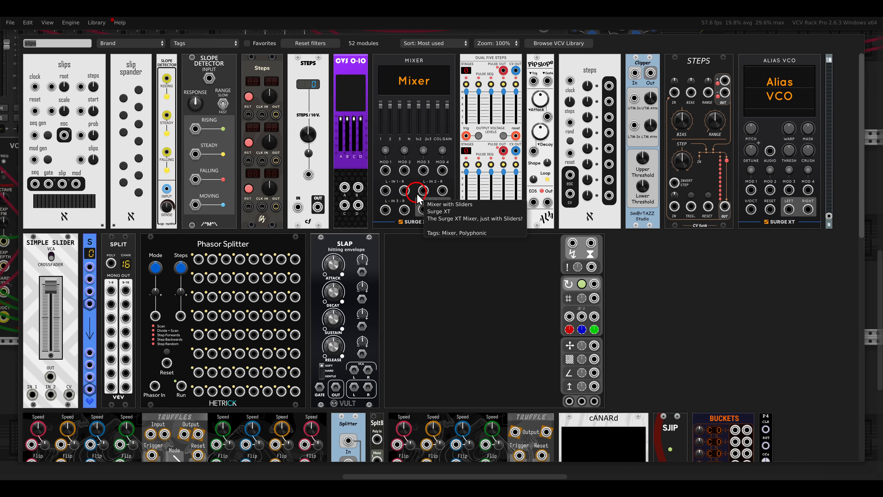
{"action": "type", "text": "pony"}
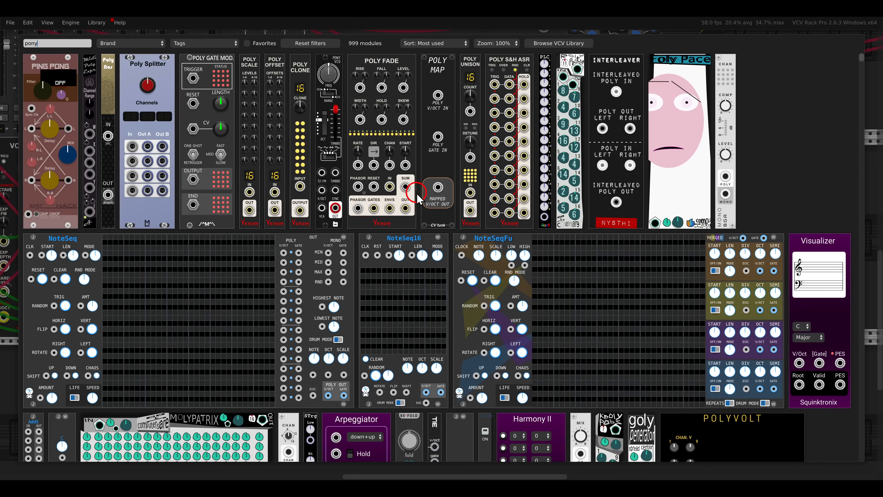
{"action": "left_click_drag", "start_coordinate": [330, 134], "coordinate": [448, 200]}
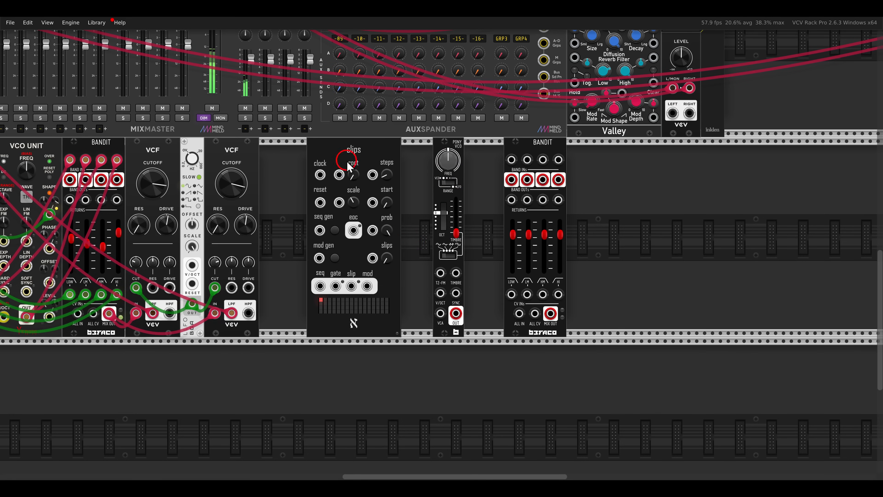
{"action": "left_click_drag", "start_coordinate": [347, 162], "coordinate": [380, 162]}
- Patch clock and reset signals from Clocked into slips' clock and reset inputs
{"action": "scroll", "coordinate": [354, 193], "scroll_direction": "down", "scroll_amount": 1}
{"action": "mouse_move", "coordinate": [371, 201]}
{"action": "left_mouse_down"}
{"action": "mouse_move", "coordinate": [522, 213]}
{"action": "mouse_move", "coordinate": [514, 191]}
{"action": "mouse_move", "coordinate": [409, 150]}
{"action": "mouse_move", "coordinate": [379, 196]}
{"action": "left_mouse_up"}
{"action": "scroll", "coordinate": [514, 193], "scroll_direction": "left", "scroll_amount": 15}
{"action": "scroll", "coordinate": [512, 193], "scroll_direction": "up", "scroll_amount": 3}
{"action": "scroll", "coordinate": [379, 196], "scroll_direction": "right", "scroll_amount": 12}
{"action": "scroll", "coordinate": [597, 274], "scroll_direction": "left", "scroll_amount": 7}
{"action": "left_click_drag", "start_coordinate": [597, 273], "coordinate": [169, 197]}
{"action": "scroll", "coordinate": [170, 197], "scroll_direction": "right", "scroll_amount": 12}
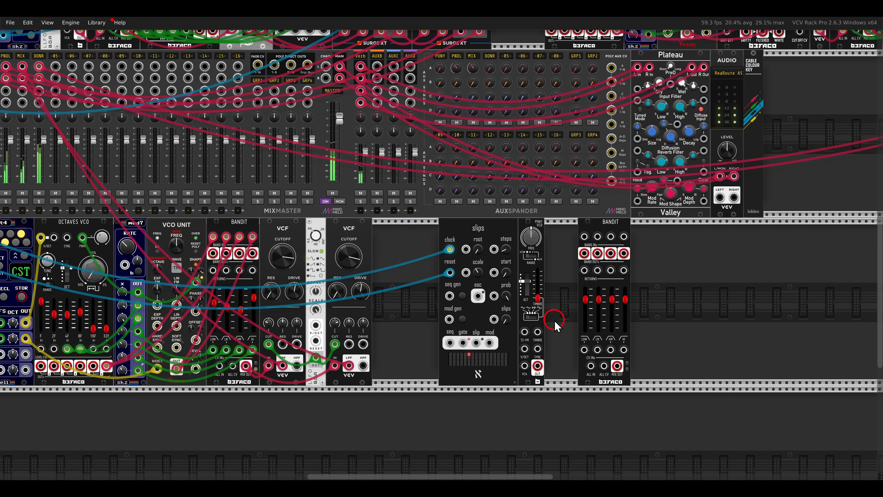
- Patch slips' eoc output into its mod gen input and its seq output into Pony VCO's V/OCT input
{"action": "scroll", "coordinate": [560, 312], "scroll_direction": "up", "scroll_amount": 5}
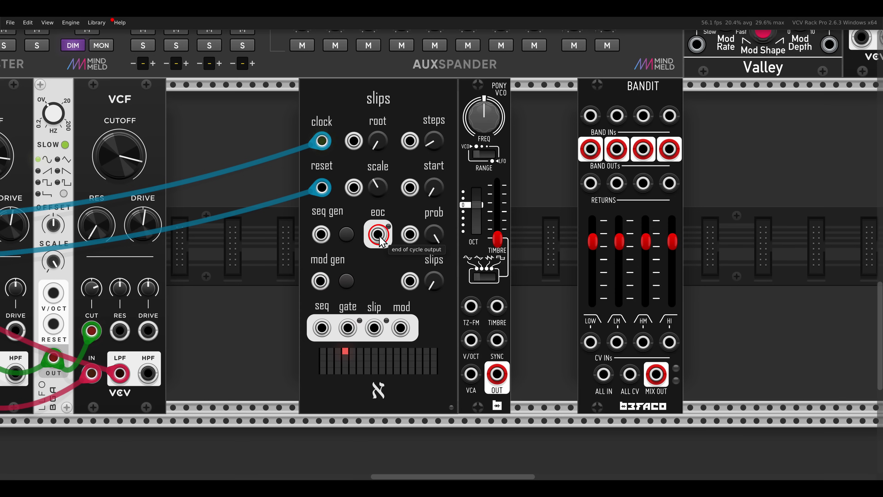
{"action": "left_click_drag", "start_coordinate": [377, 234], "coordinate": [329, 273]}
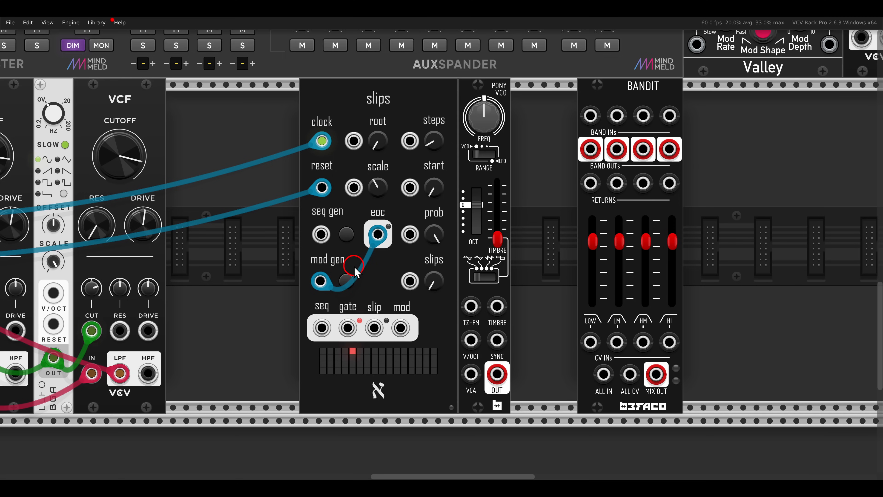
{"action": "left_click_drag", "start_coordinate": [323, 328], "coordinate": [470, 341]}
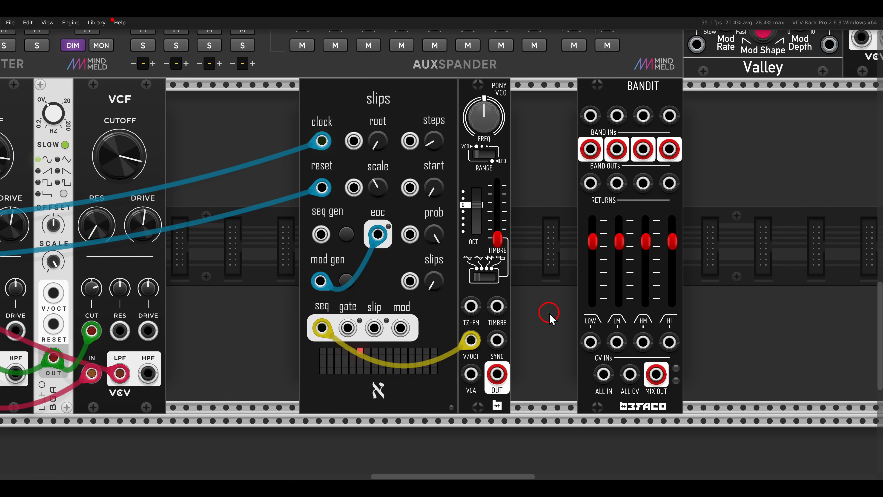
- Patch Pony VCO's output into the new Bandit's ALL IN and move that Bandit directly against Pony VCO
{"action": "left_click_drag", "start_coordinate": [496, 374], "coordinate": [602, 386]}
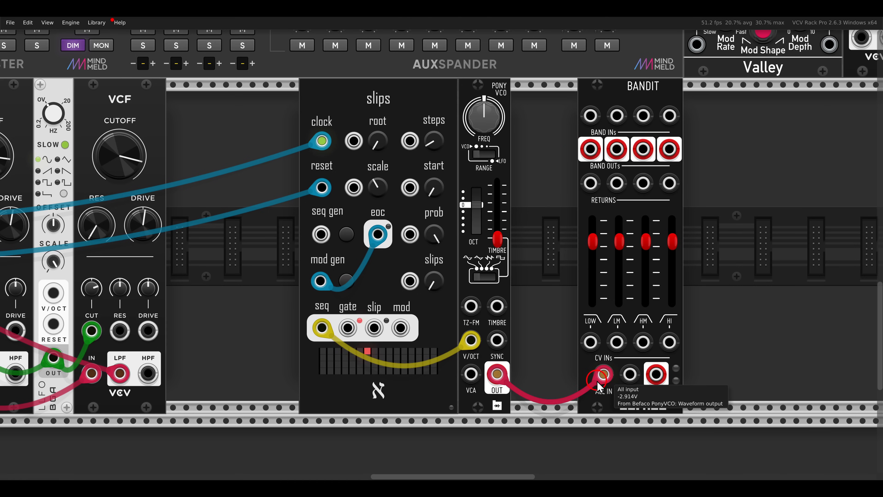
{"action": "left_click_drag", "start_coordinate": [593, 112], "coordinate": [527, 111]}
{"action": "left_click", "coordinate": [555, 222]}
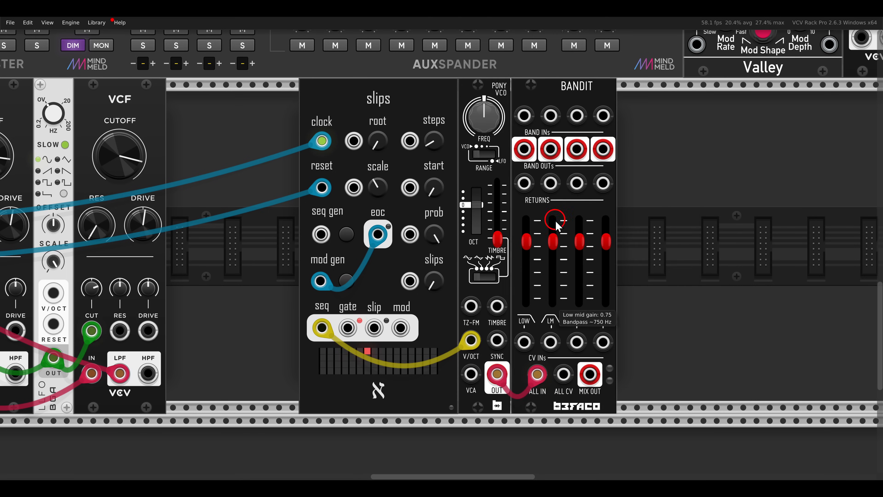
- Patch the new Bandit's MIX OUT into a free MixMaster channel
{"action": "scroll", "coordinate": [557, 225], "scroll_direction": "down", "scroll_amount": 2}
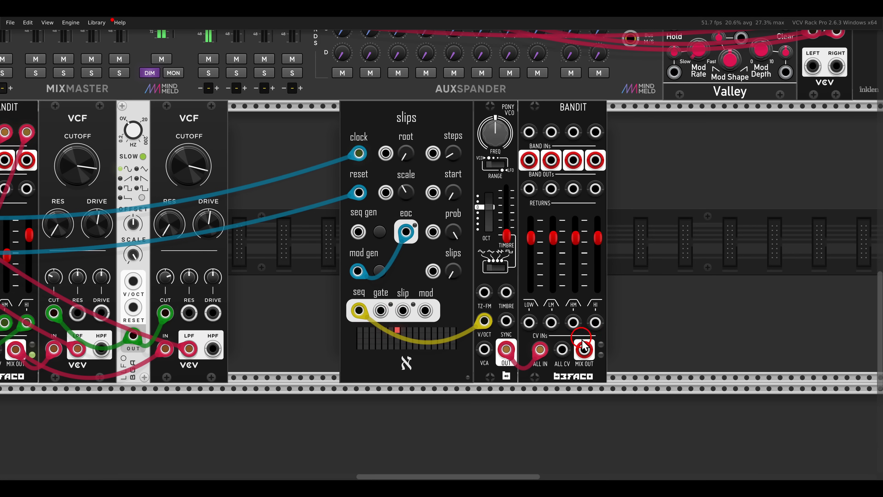
{"action": "left_click_drag", "start_coordinate": [583, 351], "coordinate": [298, 184]}
{"action": "key", "text": "Left"}
{"action": "key", "text": "Up"}
{"action": "scroll", "coordinate": [583, 352], "scroll_direction": "left", "scroll_amount": 7}
{"action": "scroll", "coordinate": [582, 352], "scroll_direction": "up", "scroll_amount": 6}
{"action": "scroll", "coordinate": [298, 184], "scroll_direction": "right", "scroll_amount": 15}
{"action": "scroll", "coordinate": [298, 185], "scroll_direction": "down", "scroll_amount": 3}
{"action": "scroll", "coordinate": [298, 185], "scroll_direction": "right", "scroll_amount": 11}
{"action": "scroll", "coordinate": [298, 184], "scroll_direction": "down", "scroll_amount": 7}
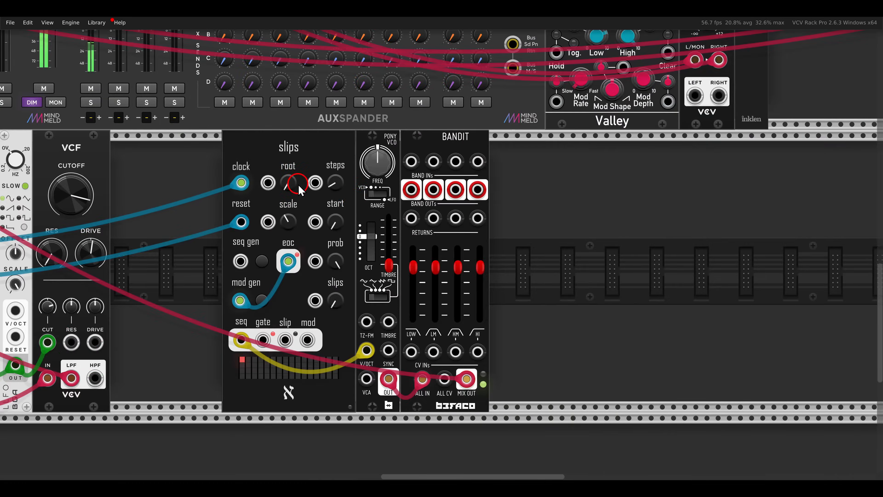
- Patch slips' mod output into Pony VCO's TIMBRE input
{"action": "scroll", "coordinate": [339, 198], "scroll_direction": "down", "scroll_amount": 1}
{"action": "scroll", "coordinate": [402, 229], "scroll_direction": "left", "scroll_amount": 1}
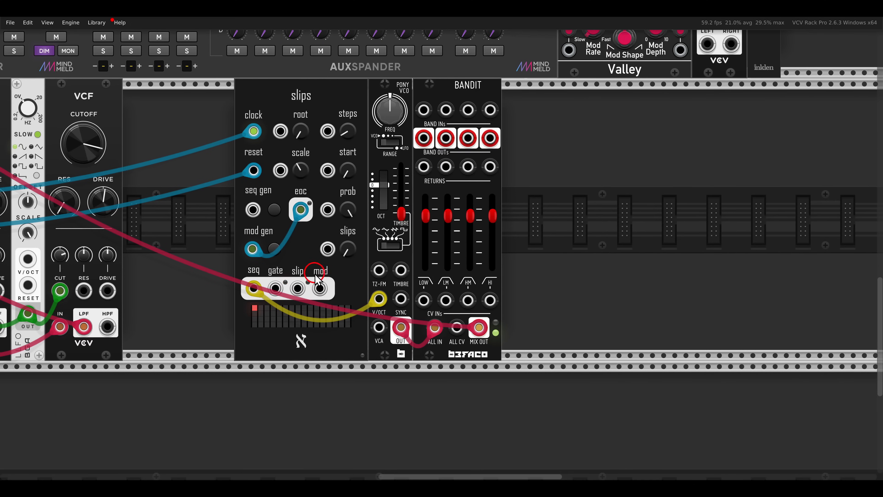
{"action": "left_click_drag", "start_coordinate": [320, 287], "coordinate": [400, 270]}
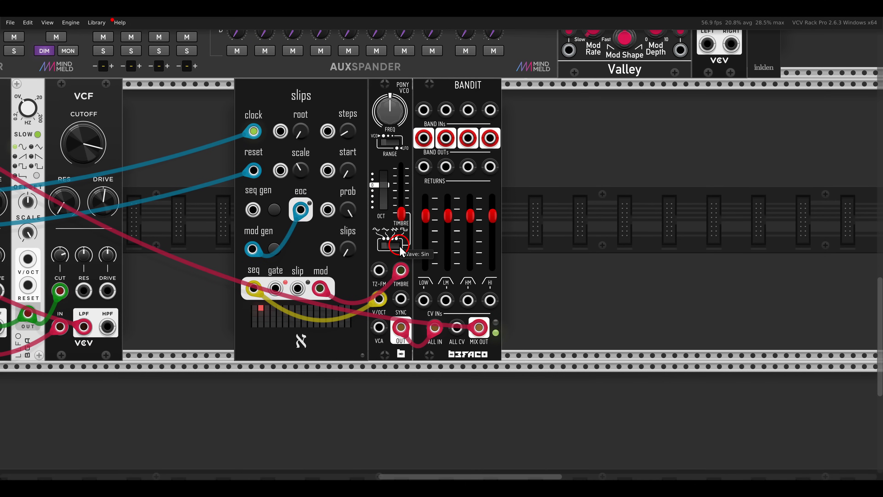
- Set the new Bandit's low, low mid and high mid gains to 0 and lower its high band partway
{"action": "scroll", "coordinate": [400, 251], "scroll_direction": "up", "scroll_amount": 1}
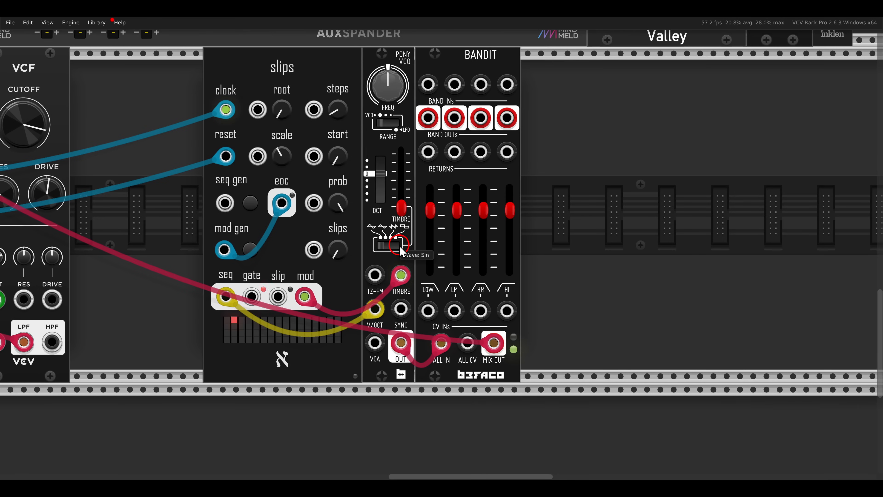
{"action": "left_click_drag", "start_coordinate": [434, 222], "coordinate": [429, 318]}
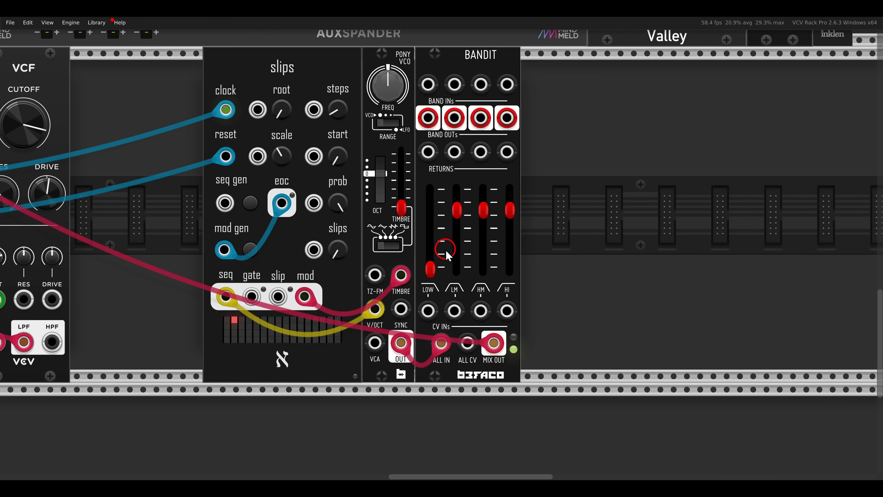
{"action": "left_click_drag", "start_coordinate": [456, 210], "coordinate": [484, 258]}
{"action": "left_click_drag", "start_coordinate": [510, 210], "coordinate": [510, 245]}
{"action": "scroll", "coordinate": [542, 247], "scroll_direction": "up", "scroll_amount": 3}
{"action": "left_click_drag", "start_coordinate": [483, 294], "coordinate": [483, 316]}
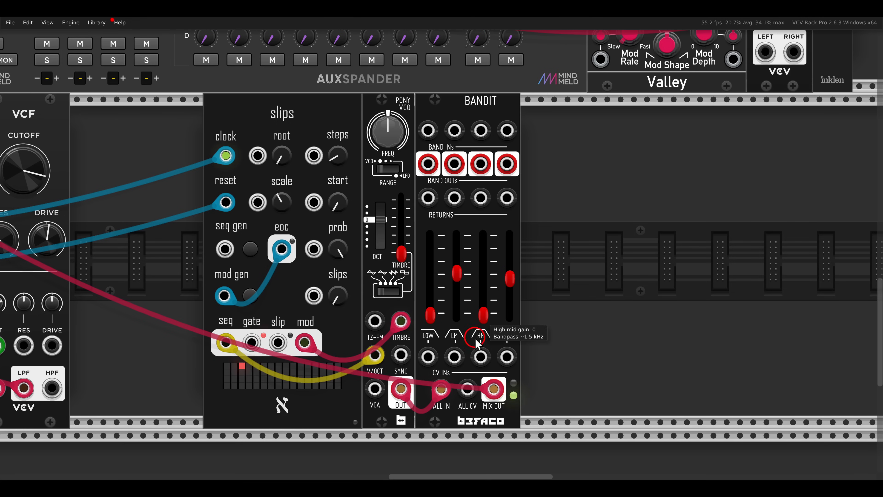
{"action": "left_click_drag", "start_coordinate": [456, 274], "coordinate": [457, 317]}
{"action": "mouse_move", "coordinate": [510, 285]}
{"action": "left_mouse_down"}
{"action": "mouse_move", "coordinate": [510, 306]}
{"action": "mouse_move", "coordinate": [510, 294]}
{"action": "left_mouse_up"}
- Add the Prince of Perception delay directly after the new Bandit and patch a clock signal into its clock input
{"action": "right_click", "coordinate": [575, 208]}
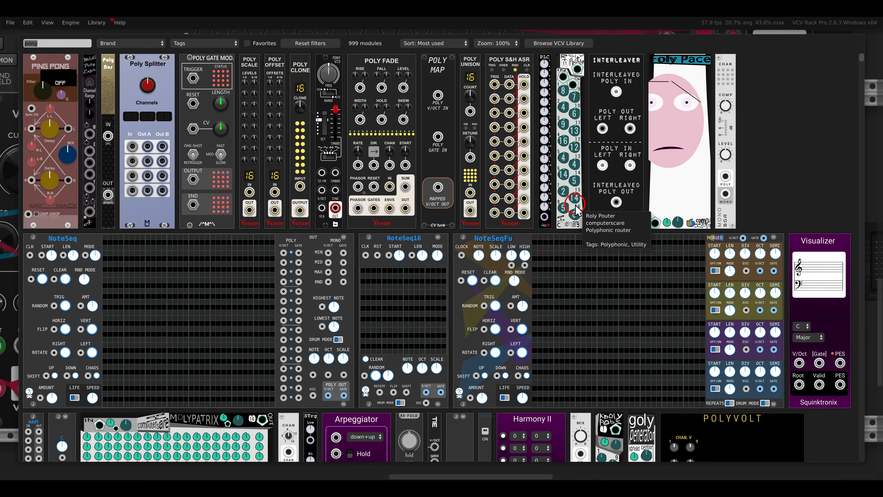
{"action": "left_click", "coordinate": [263, 241]}
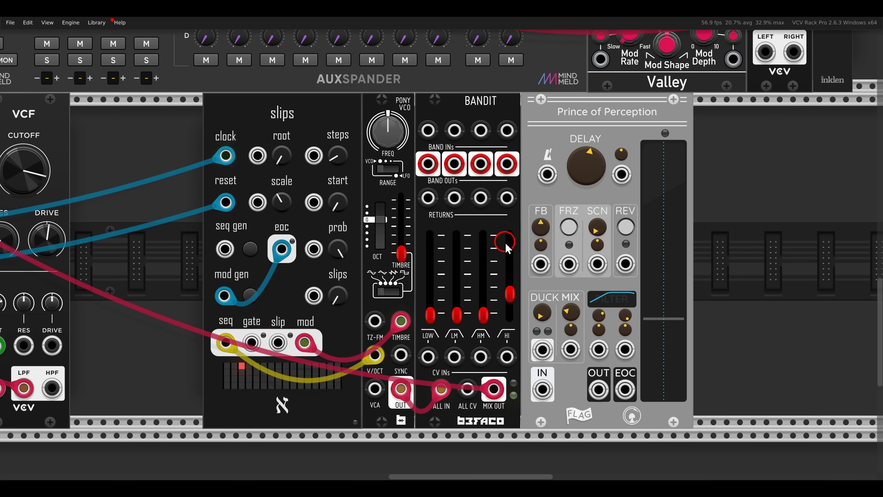
{"action": "scroll", "coordinate": [572, 257], "scroll_direction": "down", "scroll_amount": 5}
{"action": "left_click_drag", "start_coordinate": [588, 227], "coordinate": [327, 134]}
{"action": "key", "text": "Left"}
{"action": "key", "text": "Left"}
{"action": "key", "text": "Left"}
{"action": "key", "text": "Left"}
{"action": "key", "text": "Left"}
{"action": "key", "text": "Left"}
{"action": "key", "text": "Left"}
{"action": "key", "text": "Left"}
{"action": "key", "text": "Left"}
{"action": "key", "text": "Left"}
{"action": "key", "text": "Left"}
{"action": "key", "text": "Left"}
{"action": "key", "text": "Left"}
{"action": "key", "text": "Left"}
{"action": "key", "text": "Up"}
{"action": "key", "text": "Up"}
{"action": "key", "text": "Right"}
{"action": "key", "text": "Right"}
{"action": "key", "text": "Right"}
{"action": "key", "text": "Right"}
{"action": "key", "text": "Right"}
{"action": "key", "text": "Right"}
{"action": "key", "text": "Right"}
{"action": "key", "text": "Right"}
{"action": "key", "text": "Right"}
{"action": "key", "text": "Right"}
{"action": "key", "text": "Right"}
{"action": "key", "text": "Right"}
{"action": "key", "text": "Down"}
{"action": "key", "text": "Down"}
{"action": "key", "text": "Down"}
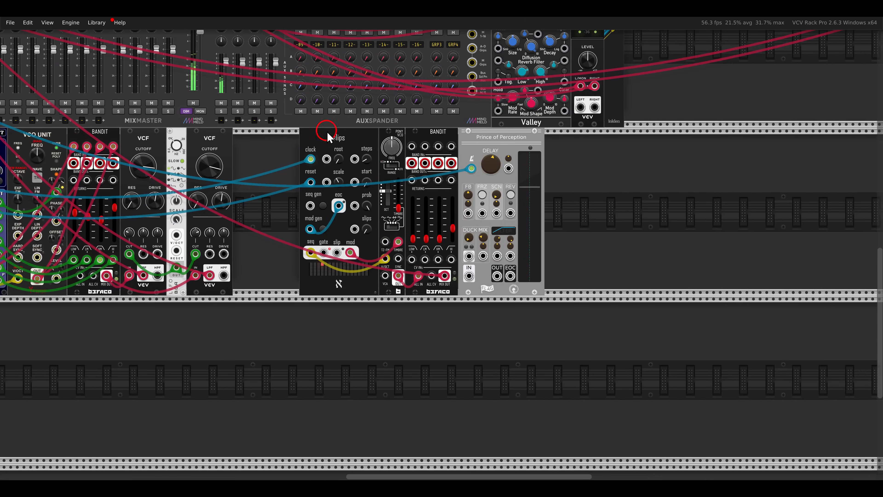
- Route the new Bandit's high band output through Prince of Perception and back into the high band return
{"action": "scroll", "coordinate": [447, 218], "scroll_direction": "up", "scroll_amount": 3}
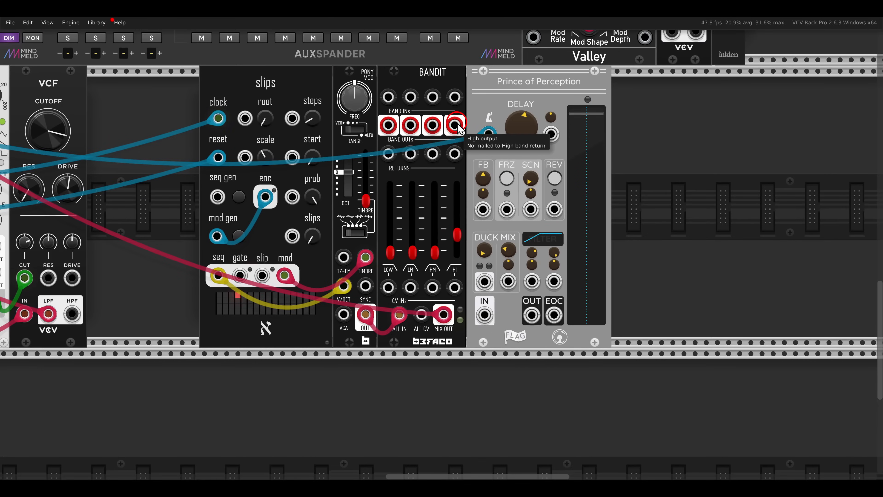
{"action": "left_click_drag", "start_coordinate": [457, 125], "coordinate": [484, 315]}
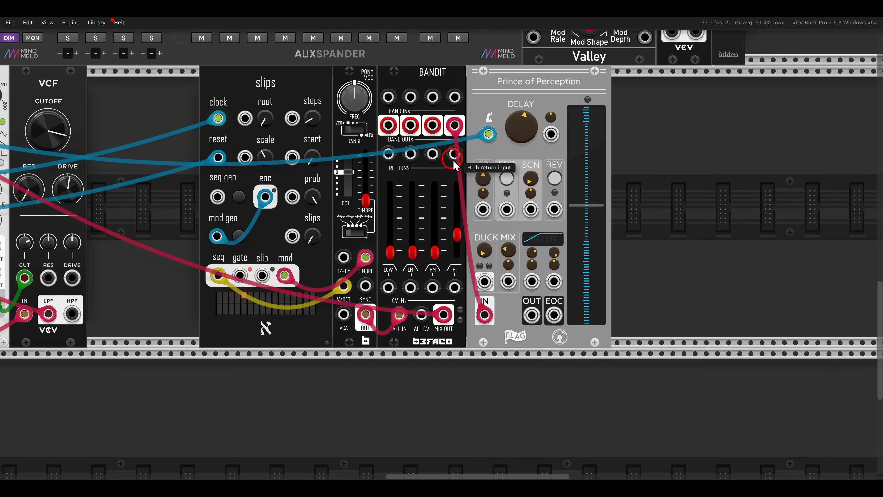
{"action": "left_click_drag", "start_coordinate": [532, 315], "coordinate": [454, 153]}
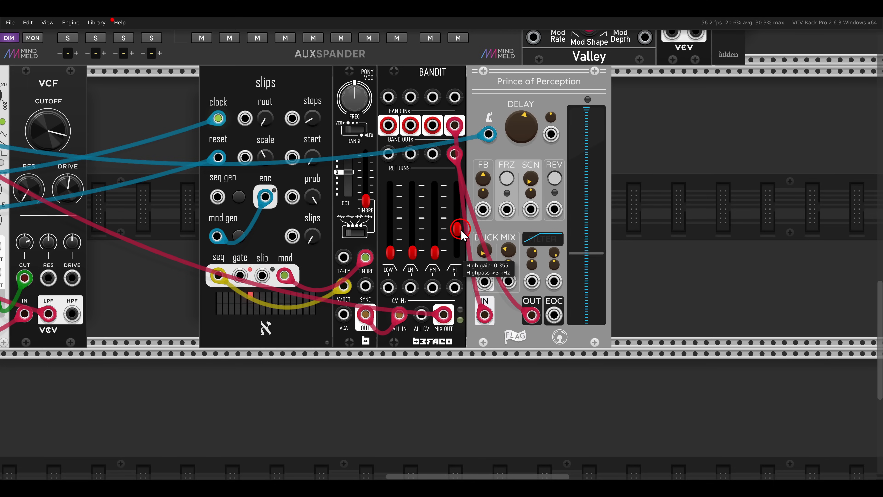
- Enable reverse on Prince of Perception with mix about 0.27, and raise the Bandit's high mid gain to 0.385 and its low mid and high gains partway
{"action": "left_click", "coordinate": [554, 179]}
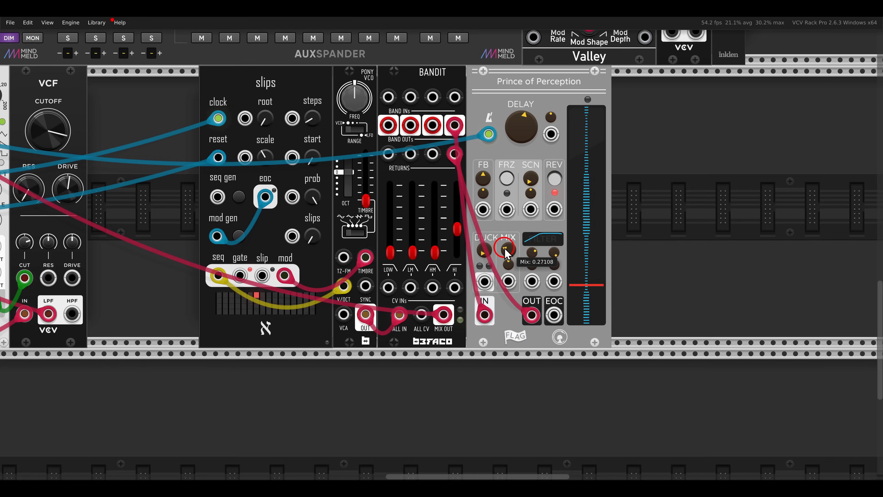
{"action": "left_click_drag", "start_coordinate": [461, 228], "coordinate": [446, 289]}
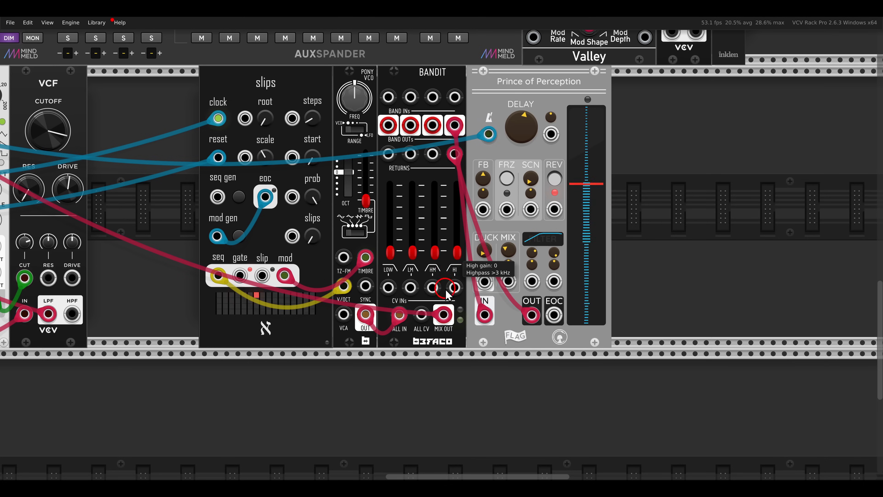
{"action": "left_click_drag", "start_coordinate": [436, 255], "coordinate": [437, 240]}
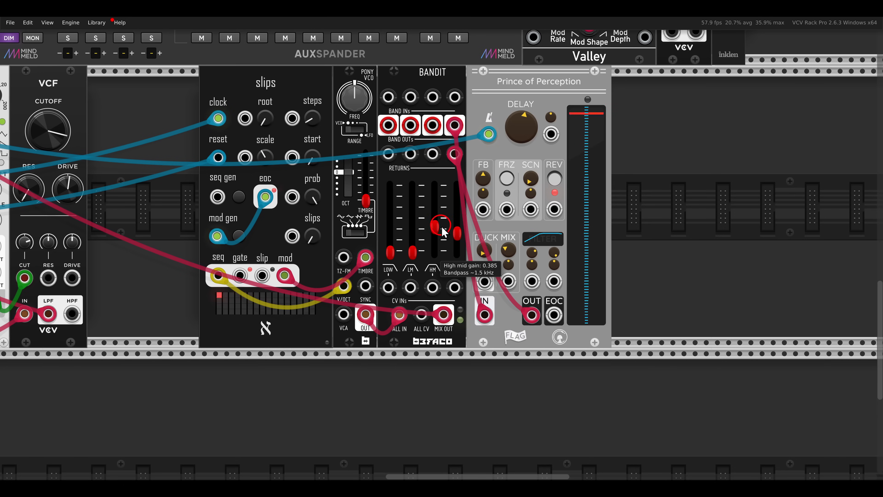
{"action": "left_click_drag", "start_coordinate": [413, 251], "coordinate": [416, 241]}
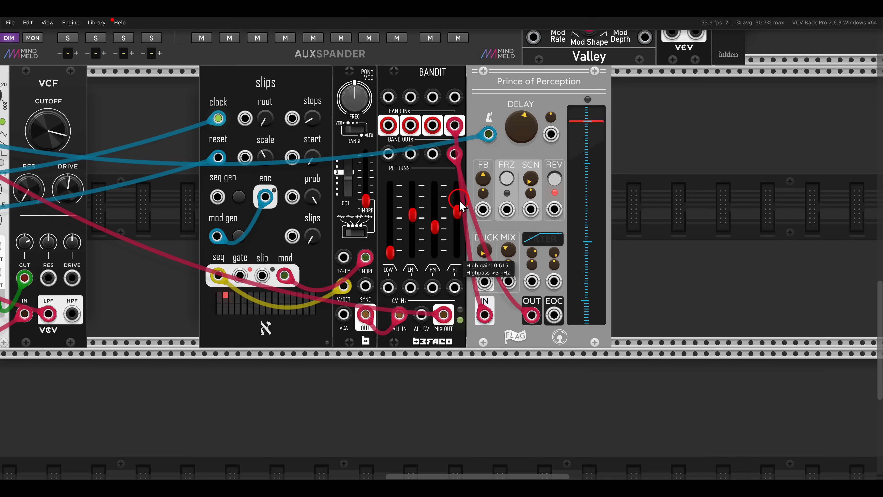
{"action": "left_click_drag", "start_coordinate": [453, 210], "coordinate": [494, 208]}
- Make room between slips and Pony VCO and add the Befaco Slew module there
{"action": "scroll", "coordinate": [374, 240], "scroll_direction": "up", "scroll_amount": 1}
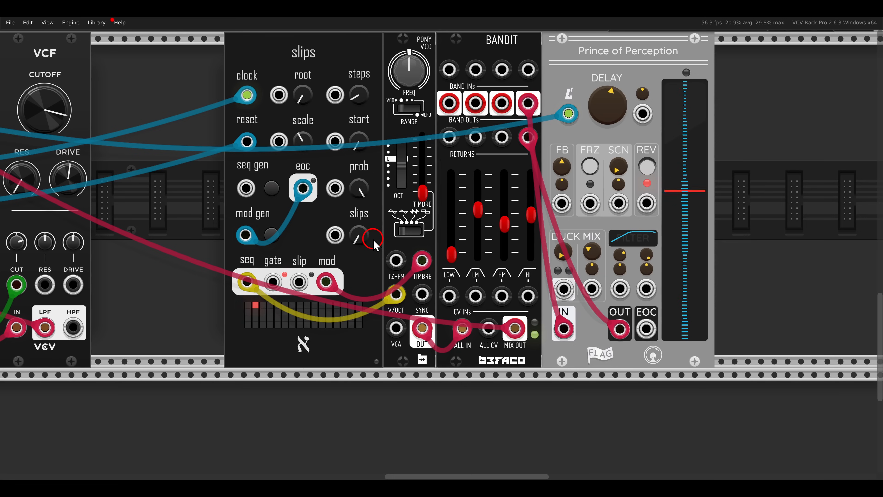
{"action": "left_click_drag", "start_coordinate": [760, 151], "coordinate": [429, 120]}
{"action": "left_click_drag", "start_coordinate": [427, 123], "coordinate": [494, 125]}
{"action": "right_click", "coordinate": [414, 137]}
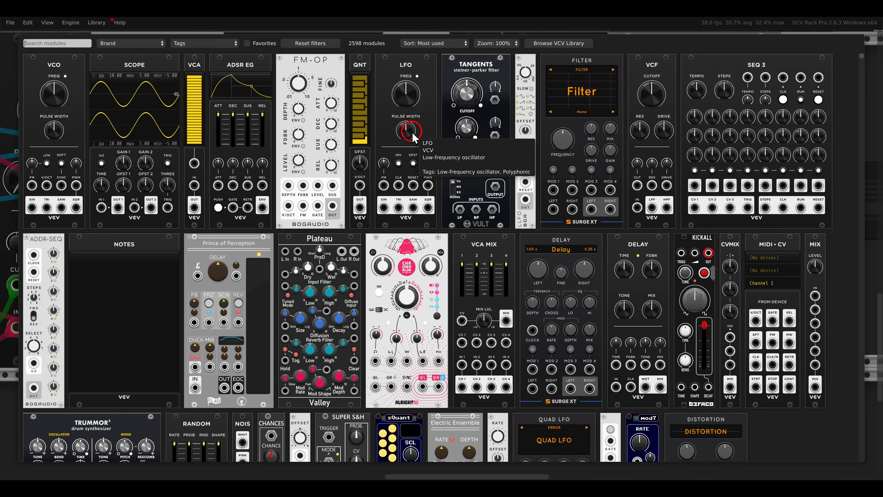
{"action": "type", "text": "slew"}
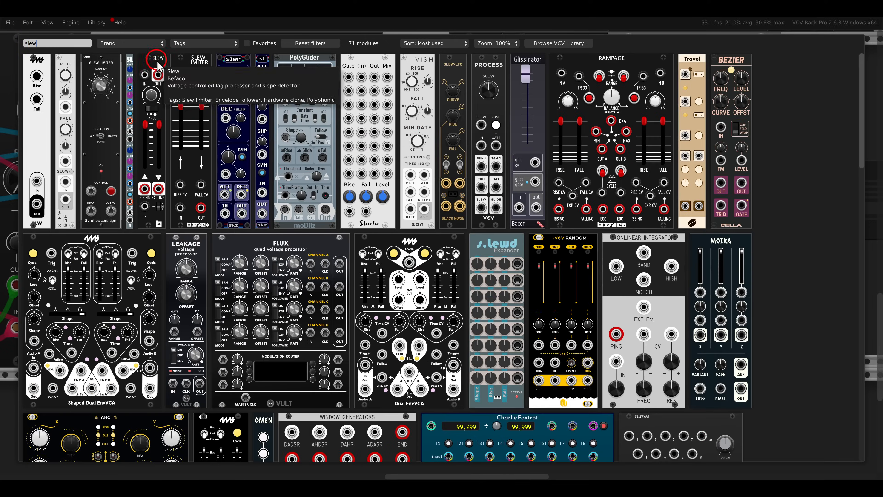
{"action": "left_click", "coordinate": [158, 66]}
{"action": "scroll", "coordinate": [490, 271], "scroll_direction": "up", "scroll_amount": 1}
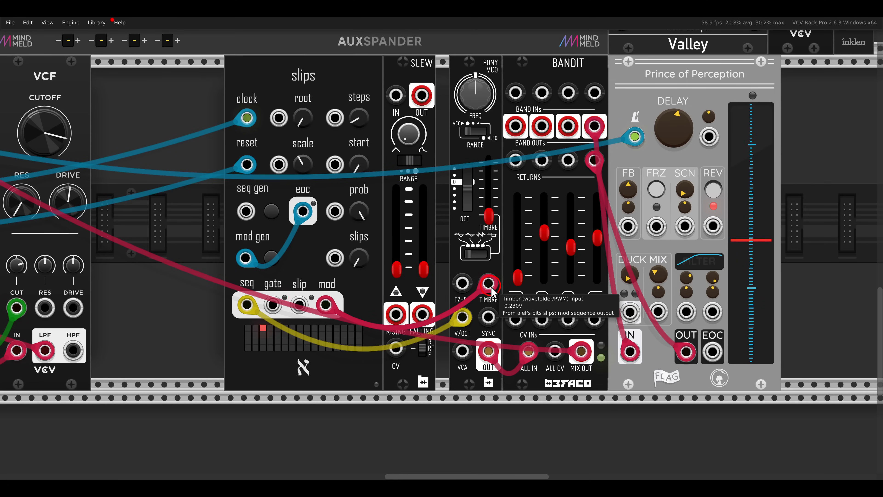
- Patch slips' mod output through Slew, with rise and fall raised partway, into Pony VCO's TIMBRE input and close the gap after Slew
{"action": "mouse_move", "coordinate": [489, 284]}
{"action": "left_mouse_down"}
{"action": "mouse_move", "coordinate": [487, 296]}
{"action": "mouse_move", "coordinate": [419, 304]}
{"action": "mouse_move", "coordinate": [395, 95]}
{"action": "mouse_move", "coordinate": [440, 136]}
{"action": "mouse_move", "coordinate": [486, 286]}
{"action": "left_mouse_up"}
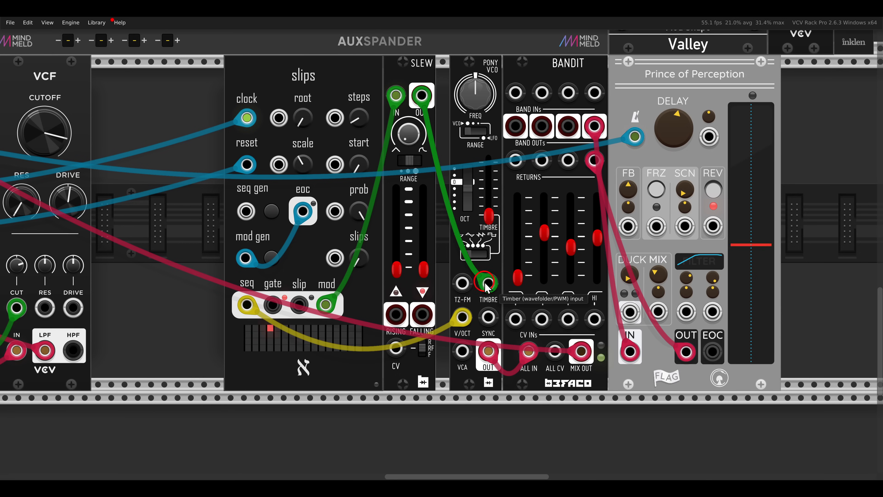
{"action": "left_click_drag", "start_coordinate": [398, 264], "coordinate": [423, 247]}
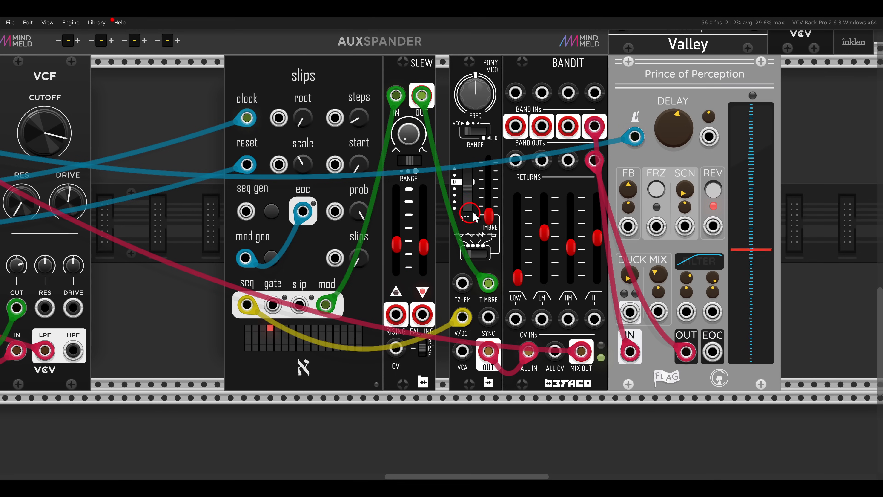
{"action": "left_click_drag", "start_coordinate": [804, 148], "coordinate": [455, 84]}
{"action": "left_click", "coordinate": [799, 168]}
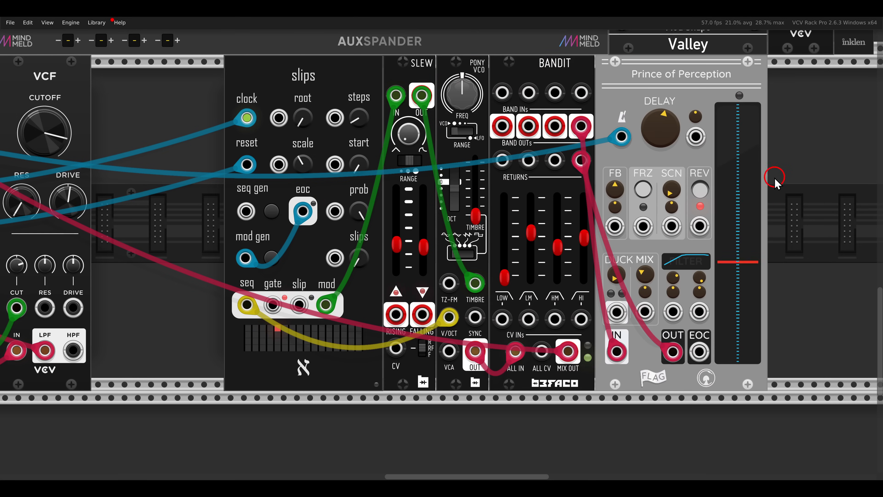
- Lower slips' step probability below 100 % and set its slips amount to about 18.7 %
{"action": "left_click_drag", "start_coordinate": [396, 167], "coordinate": [489, 178]}
{"action": "mouse_move", "coordinate": [450, 225]}
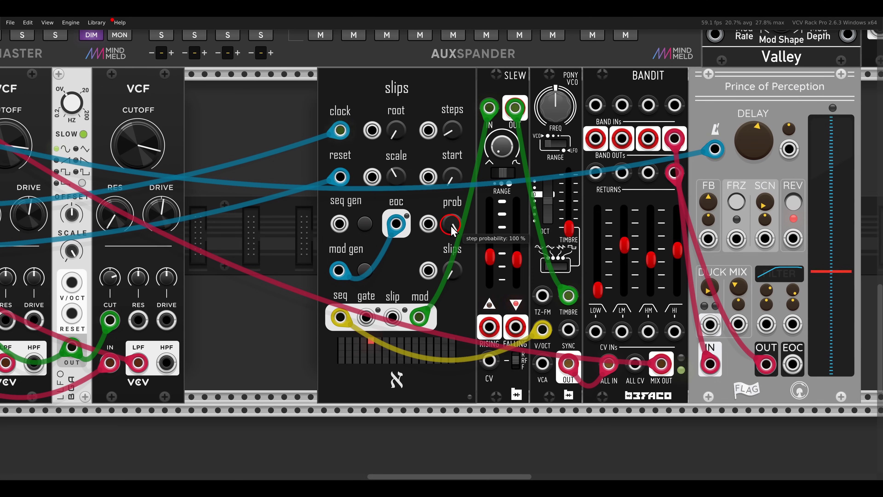
{"action": "left_click_drag", "start_coordinate": [451, 225], "coordinate": [451, 267]}
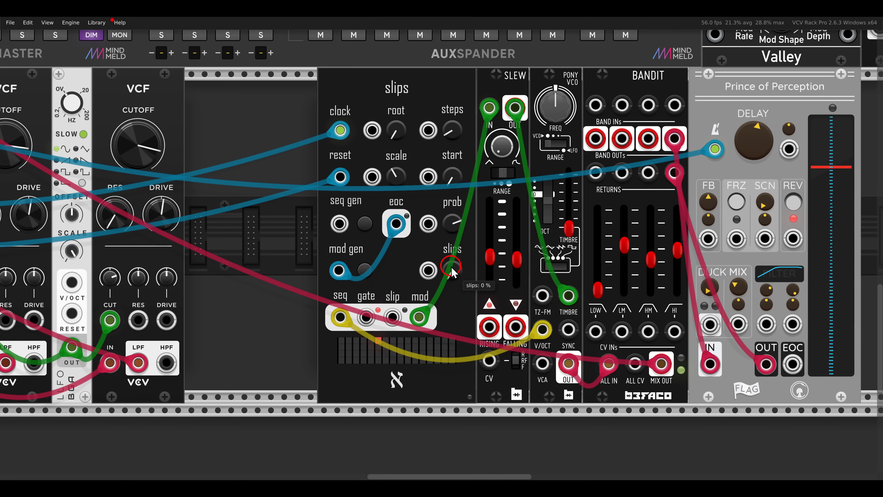
{"action": "left_click_drag", "start_coordinate": [451, 232], "coordinate": [451, 217]}
{"action": "mouse_move", "coordinate": [457, 267]}
{"action": "left_click_drag", "start_coordinate": [456, 268], "coordinate": [455, 238]}
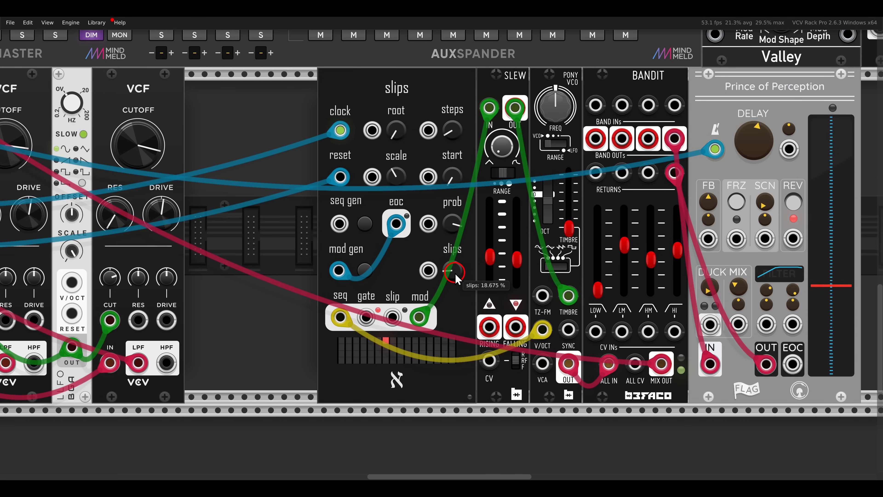
- Set the Pony voice Bandit's low mid gain to 0 and high mid gain to 0.47, and raise its high gain slightly
{"action": "scroll", "coordinate": [466, 261], "scroll_direction": "down", "scroll_amount": 1}
{"action": "left_click_drag", "start_coordinate": [468, 264], "coordinate": [392, 263]}
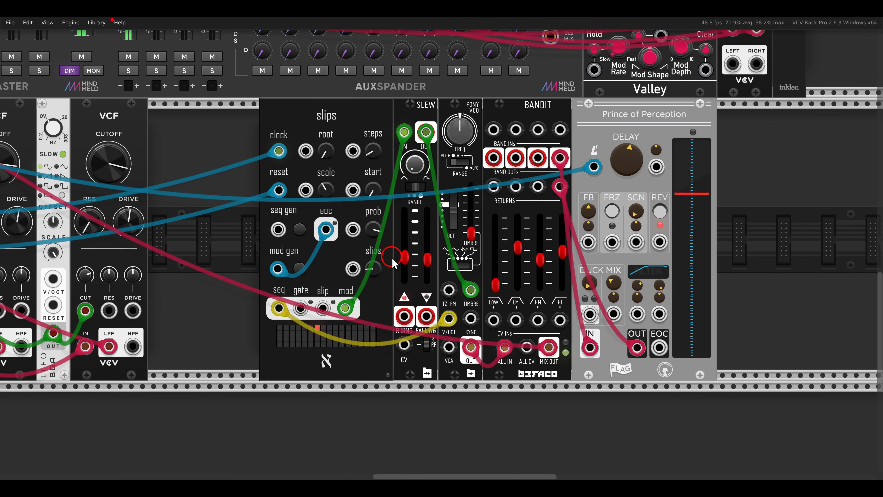
{"action": "mouse_move", "coordinate": [407, 263]}
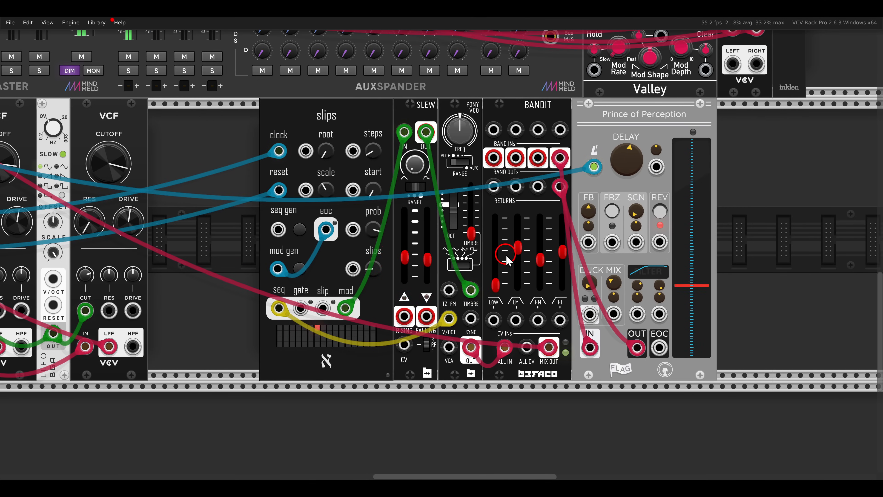
{"action": "mouse_move", "coordinate": [460, 271]}
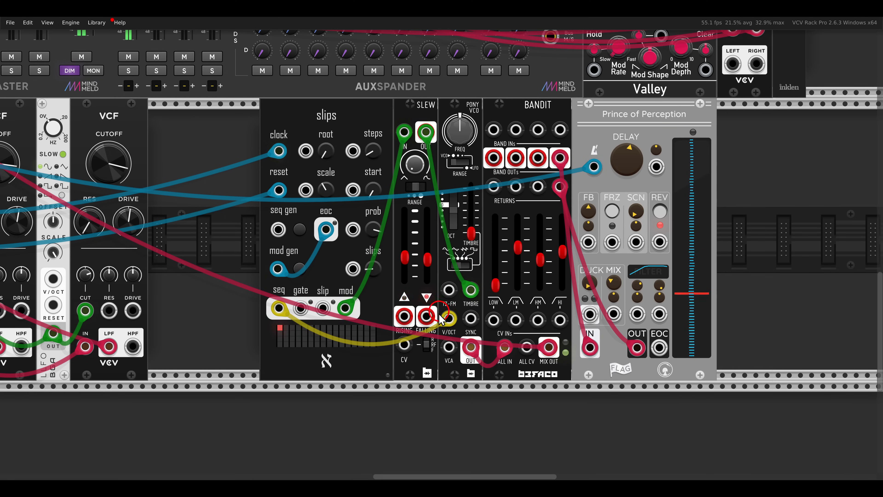
{"action": "mouse_move", "coordinate": [428, 349]}
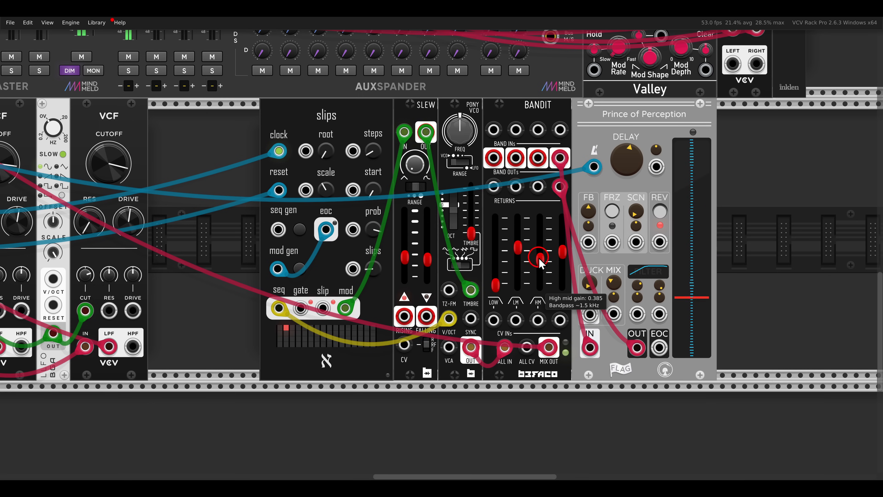
{"action": "left_click_drag", "start_coordinate": [539, 259], "coordinate": [517, 300]}
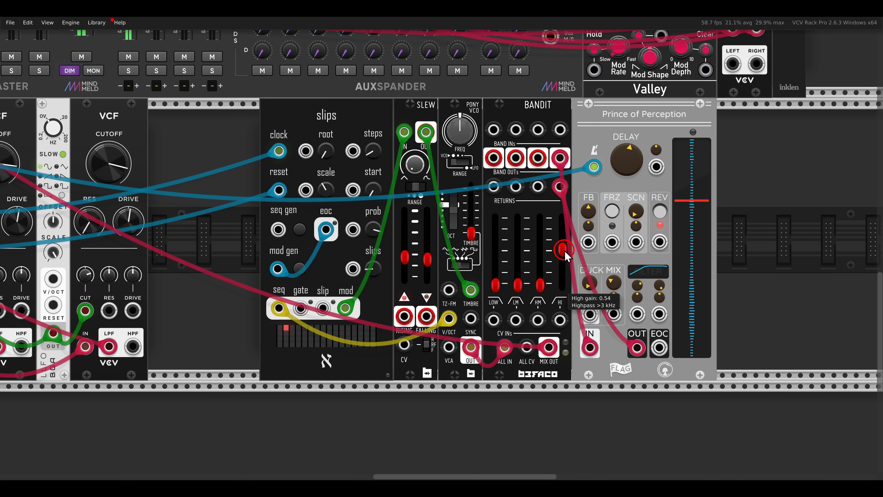
{"action": "left_click_drag", "start_coordinate": [566, 237], "coordinate": [566, 240]}
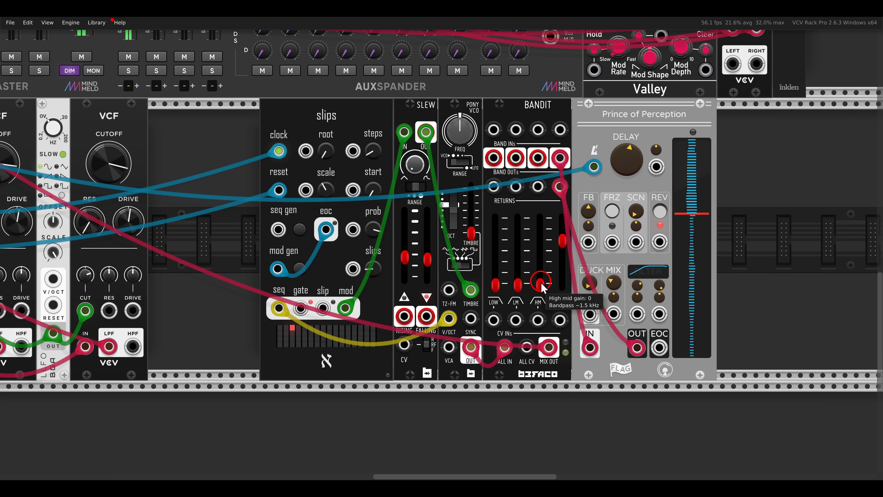
{"action": "left_click_drag", "start_coordinate": [540, 271], "coordinate": [545, 246]}
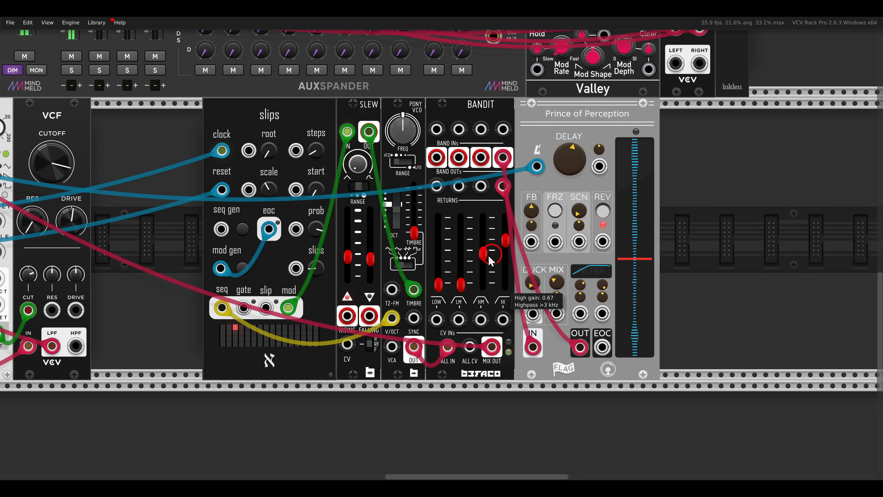
- Add the galaxy reverb module directly after Prince of Perception
{"action": "double_click", "coordinate": [710, 233]}
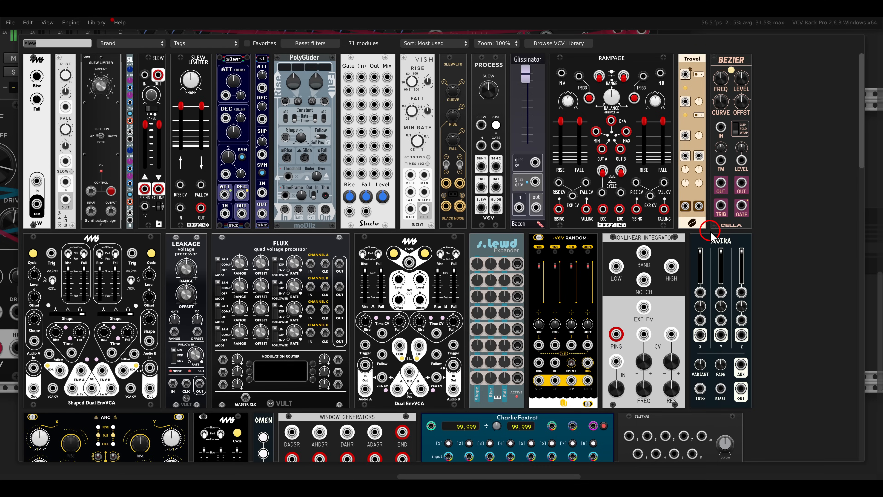
{"action": "type", "text": "galaxy"}
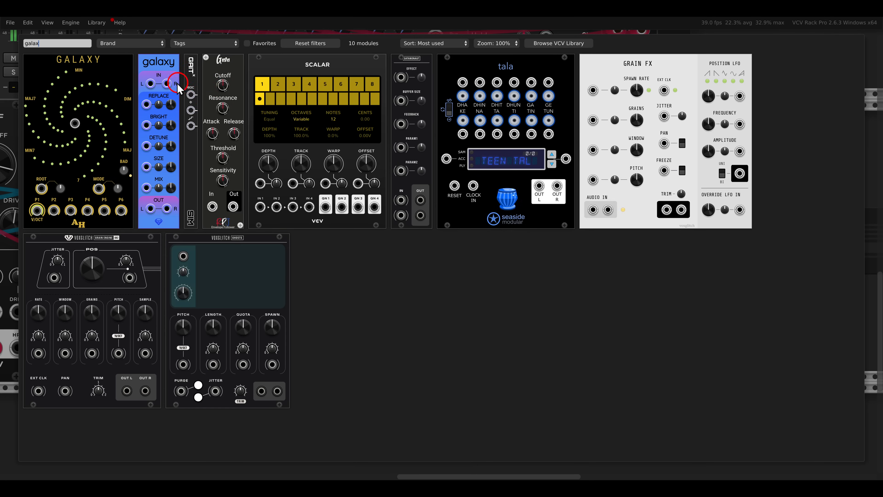
{"action": "left_click_drag", "start_coordinate": [178, 82], "coordinate": [598, 204]}
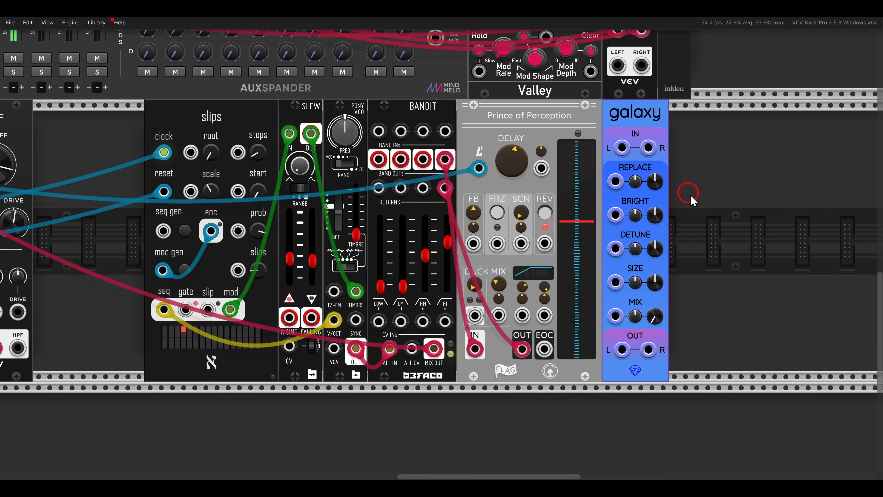
- Add the Surge XT Distortion module directly after galaxy
{"action": "double_click", "coordinate": [698, 203]}
{"action": "type", "text": "disto"}
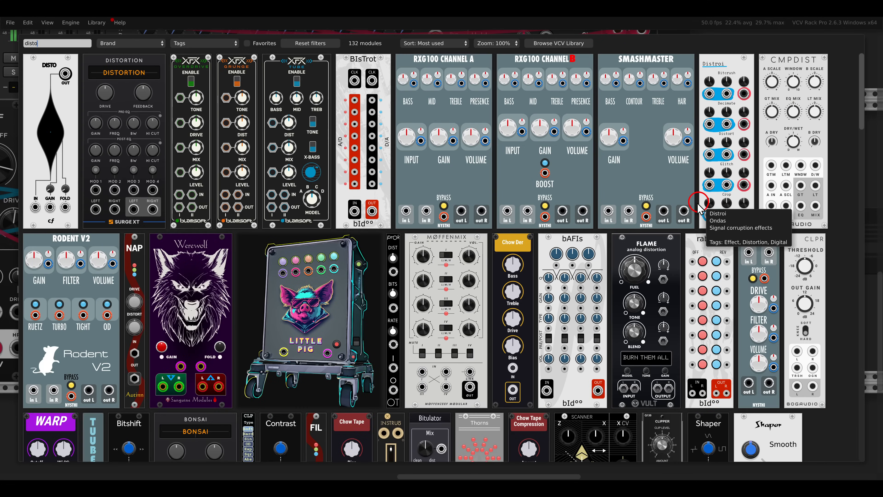
{"action": "left_click", "coordinate": [149, 92]}
{"action": "left_click", "coordinate": [523, 209]}
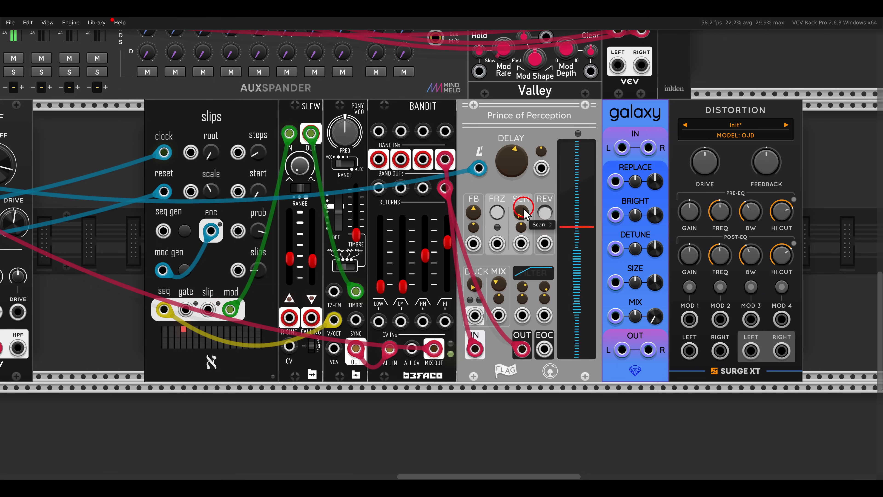
- Clock slips from CLOCKED's CLK 2 output with its ratio set to x2, and reset the clock
{"action": "scroll", "coordinate": [524, 213], "scroll_direction": "down", "scroll_amount": 5}
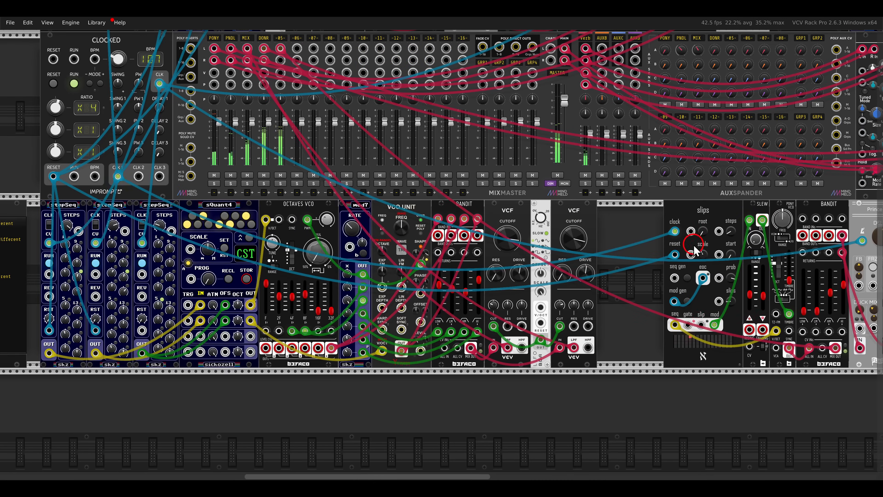
{"action": "left_click_drag", "start_coordinate": [674, 230], "coordinate": [506, 235]}
{"action": "scroll", "coordinate": [674, 229], "scroll_direction": "left", "scroll_amount": 10}
{"action": "scroll", "coordinate": [635, 230], "scroll_direction": "up", "scroll_amount": 2}
{"action": "left_click_drag", "start_coordinate": [422, 188], "coordinate": [421, 188]}
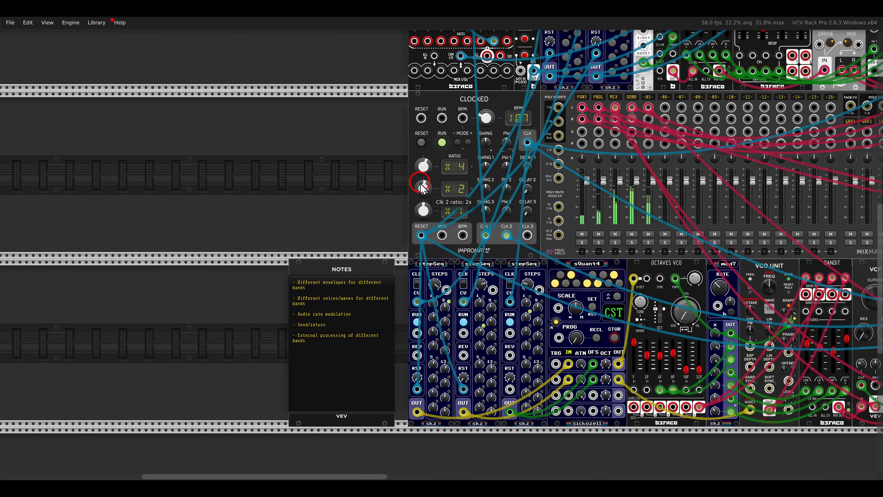
{"action": "left_click", "coordinate": [420, 143]}
{"action": "scroll", "coordinate": [424, 148], "scroll_direction": "right", "scroll_amount": 20}
{"action": "scroll", "coordinate": [424, 148], "scroll_direction": "down", "scroll_amount": 6}
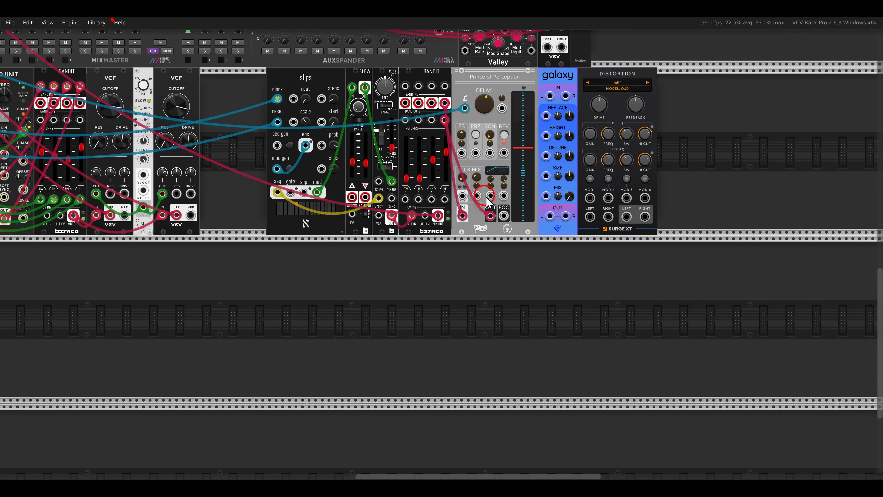
- Set the Bandit's high gain to 0 and high mid gain to about 0.61, and patch its high mid band output into galaxy's left input
{"action": "scroll", "coordinate": [527, 136], "scroll_direction": "up", "scroll_amount": 3}
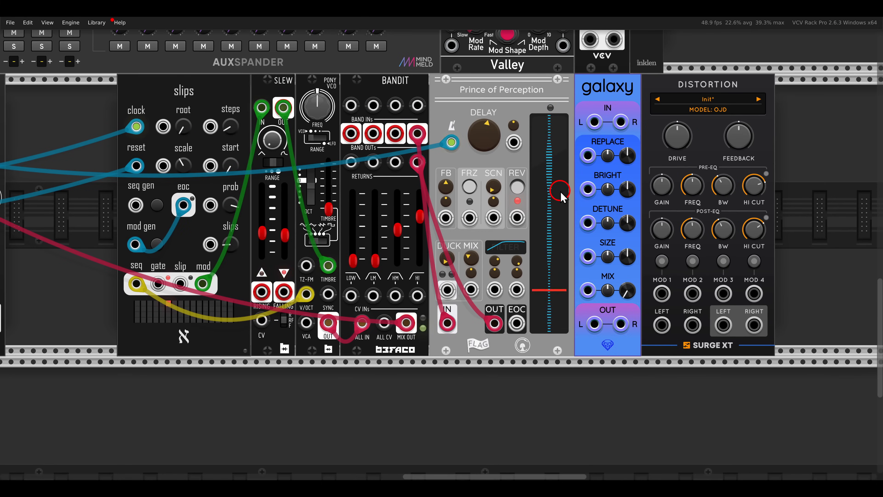
{"action": "left_click_drag", "start_coordinate": [419, 217], "coordinate": [426, 280]}
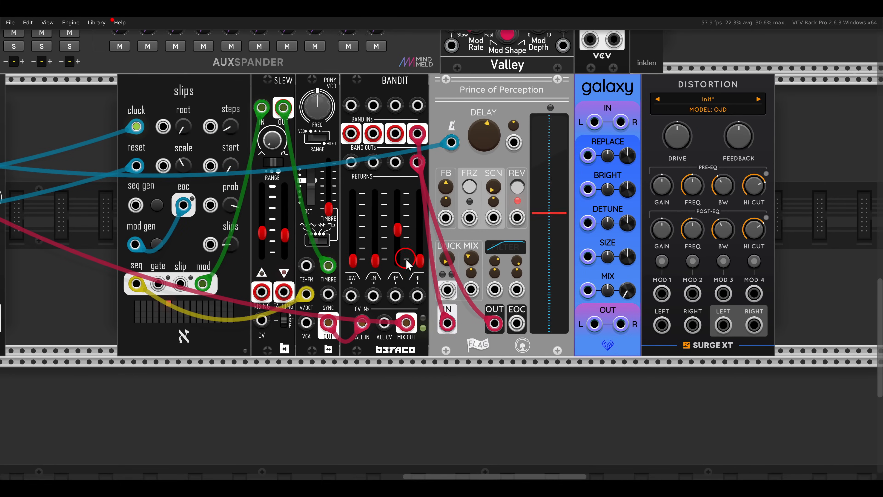
{"action": "left_click_drag", "start_coordinate": [402, 236], "coordinate": [403, 222]}
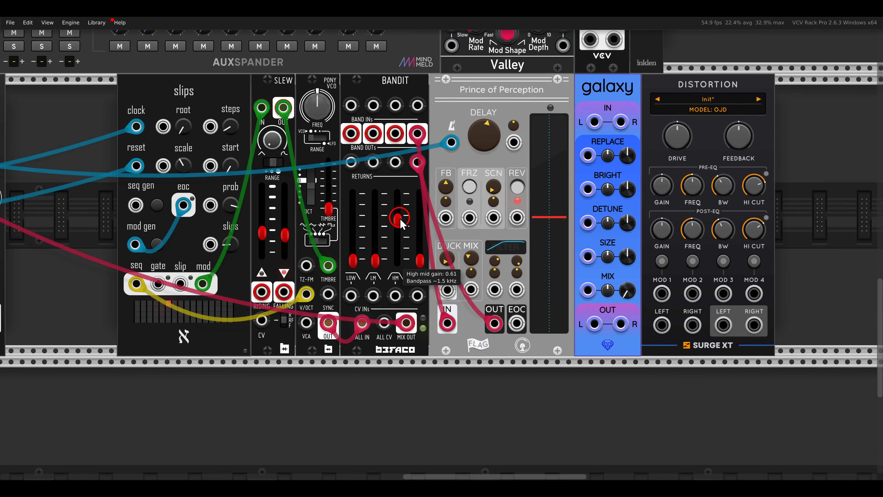
{"action": "left_click_drag", "start_coordinate": [394, 137], "coordinate": [594, 122]}
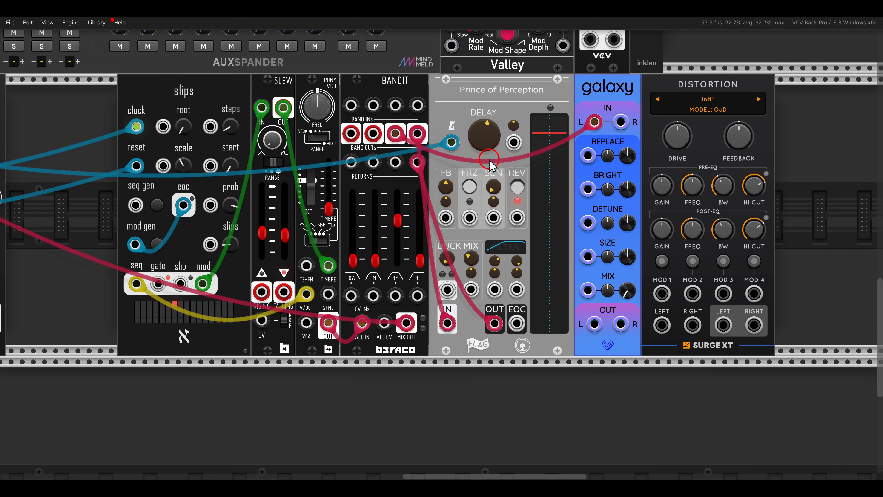
- Route galaxy's stereo outputs through Distortion into the left and right inputs of mixer track -06-, and solo that track
{"action": "scroll", "coordinate": [501, 181], "scroll_direction": "right", "scroll_amount": 3}
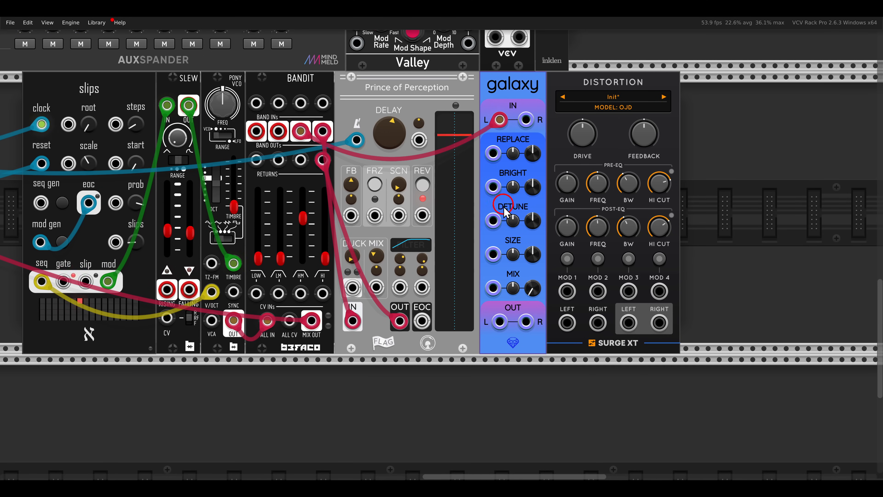
{"action": "left_click_drag", "start_coordinate": [500, 321], "coordinate": [323, 65]}
{"action": "scroll", "coordinate": [628, 299], "scroll_direction": "down", "scroll_amount": 2}
{"action": "scroll", "coordinate": [628, 318], "scroll_direction": "left", "scroll_amount": 16}
{"action": "scroll", "coordinate": [629, 319], "scroll_direction": "up", "scroll_amount": 3}
{"action": "scroll", "coordinate": [462, 403], "scroll_direction": "right", "scroll_amount": 16}
{"action": "scroll", "coordinate": [462, 402], "scroll_direction": "down", "scroll_amount": 3}
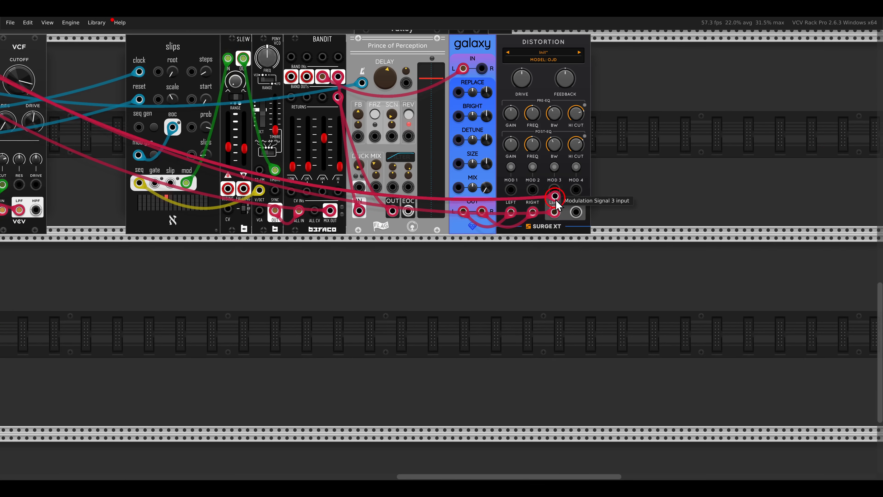
{"action": "scroll", "coordinate": [571, 213], "scroll_direction": "left", "scroll_amount": 16}
{"action": "scroll", "coordinate": [504, 209], "scroll_direction": "up", "scroll_amount": 4}
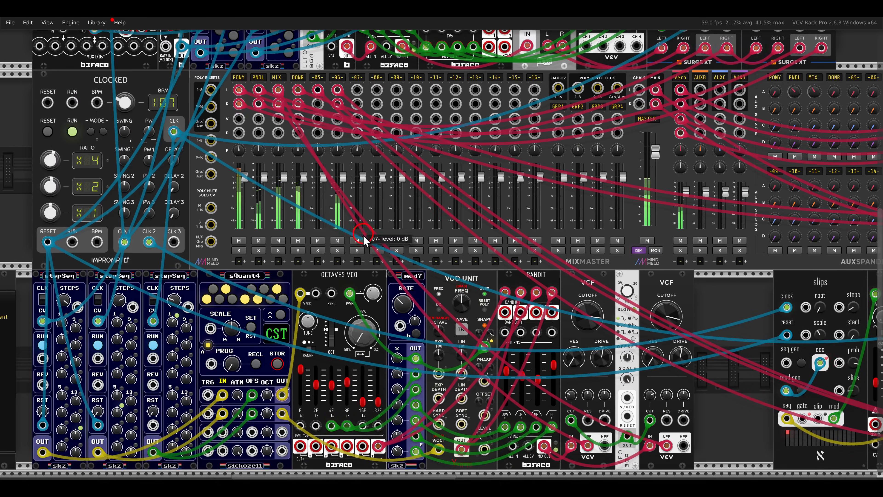
{"action": "left_click", "coordinate": [337, 251]}
- Raise galaxy's mix and bright amounts and lower its size
{"action": "scroll", "coordinate": [340, 253], "scroll_direction": "right", "scroll_amount": 2}
{"action": "scroll", "coordinate": [340, 253], "scroll_direction": "right", "scroll_amount": 16}
{"action": "scroll", "coordinate": [341, 253], "scroll_direction": "down", "scroll_amount": 4}
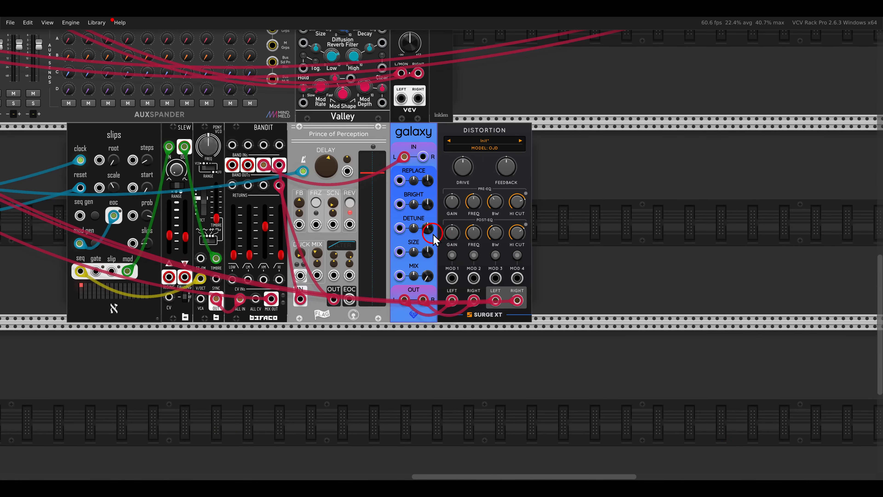
{"action": "scroll", "coordinate": [431, 235], "scroll_direction": "up", "scroll_amount": 3}
{"action": "scroll", "coordinate": [441, 264], "scroll_direction": "down", "scroll_amount": 1}
{"action": "scroll", "coordinate": [442, 265], "scroll_direction": "left", "scroll_amount": 2}
{"action": "left_click_drag", "start_coordinate": [456, 294], "coordinate": [452, 245]}
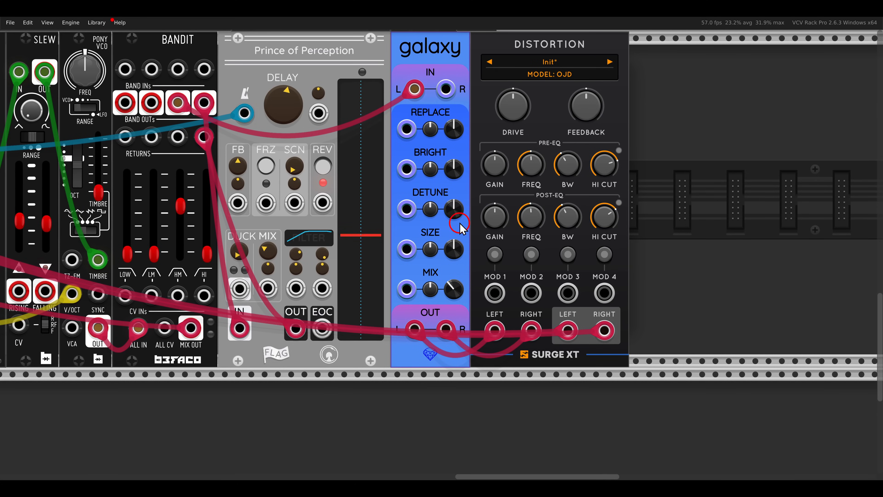
{"action": "left_click_drag", "start_coordinate": [453, 169], "coordinate": [455, 155]}
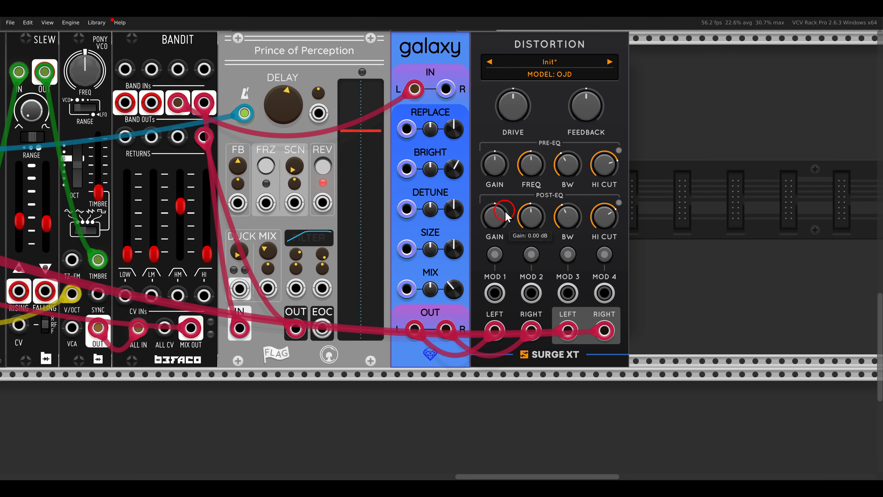
{"action": "left_click_drag", "start_coordinate": [447, 249], "coordinate": [448, 272]}
- Set Distortion's drive to about 10 dB and raise its feedback slightly
{"action": "left_click_drag", "start_coordinate": [509, 116], "coordinate": [501, 99]}
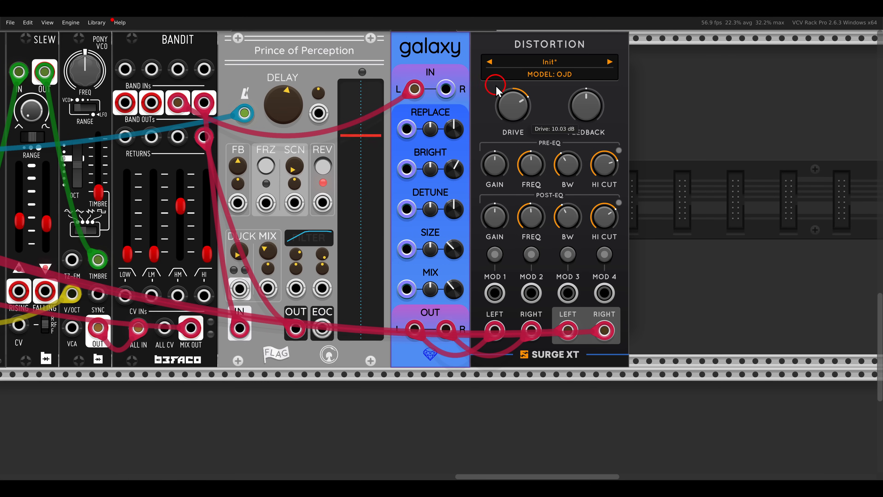
{"action": "left_click_drag", "start_coordinate": [571, 108], "coordinate": [574, 110]}
{"action": "left_click_drag", "start_coordinate": [521, 103], "coordinate": [557, 149]}
- Set the Bandit's high mid gain to 0 and low mid gain to about 0.61, and Distortion's drive to about 12.34 dB
{"action": "scroll", "coordinate": [512, 119], "scroll_direction": "down", "scroll_amount": 2}
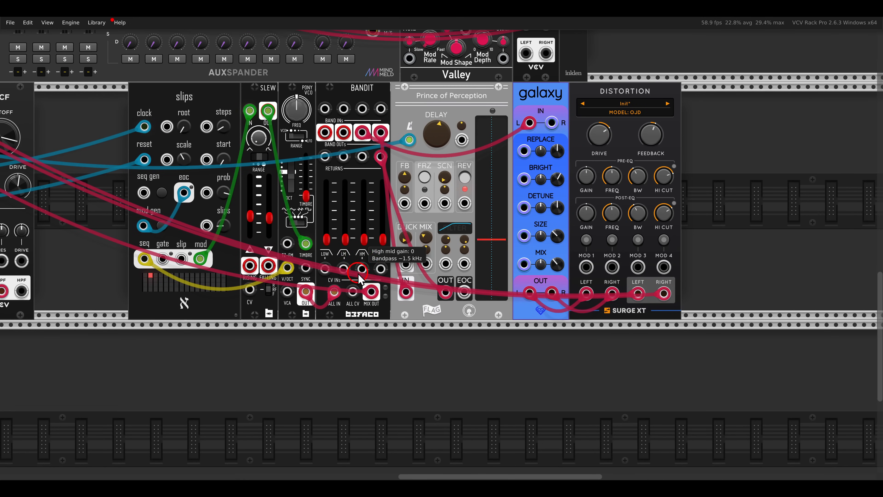
{"action": "left_click_drag", "start_coordinate": [345, 238], "coordinate": [349, 200]}
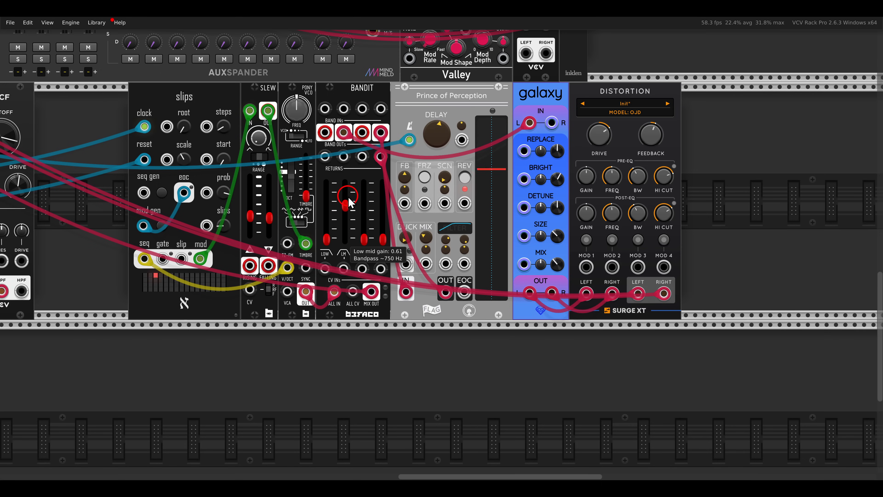
{"action": "left_click_drag", "start_coordinate": [592, 146], "coordinate": [592, 133]}
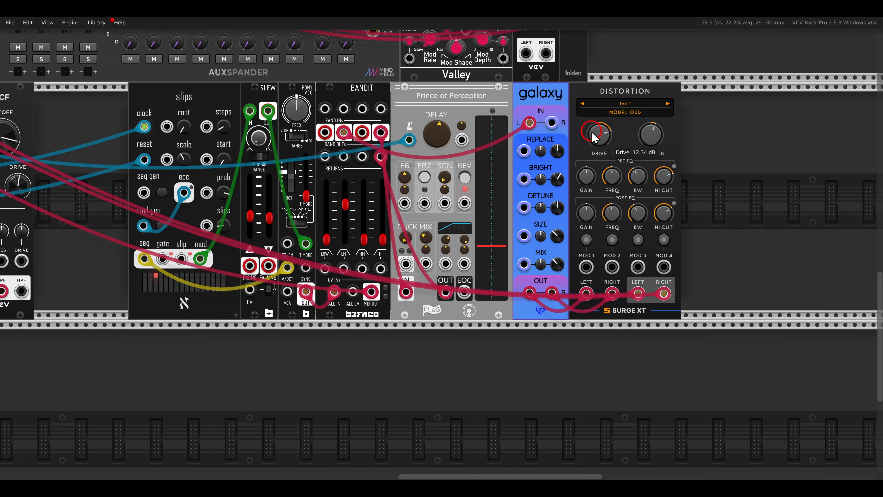
- Set mixer track -06-'s Verb send to about -17.4 dB and turn off the track's solo
{"action": "left_click_drag", "start_coordinate": [223, 42], "coordinate": [488, 251]}
{"action": "left_click_drag", "start_coordinate": [512, 82], "coordinate": [508, 86]}
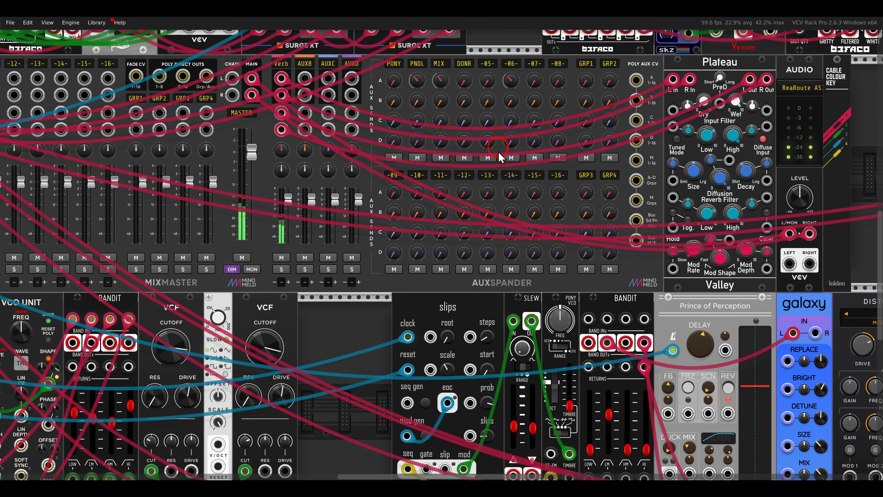
{"action": "scroll", "coordinate": [500, 236], "scroll_direction": "down", "scroll_amount": 2}
{"action": "left_click_drag", "start_coordinate": [567, 264], "coordinate": [479, 227]}
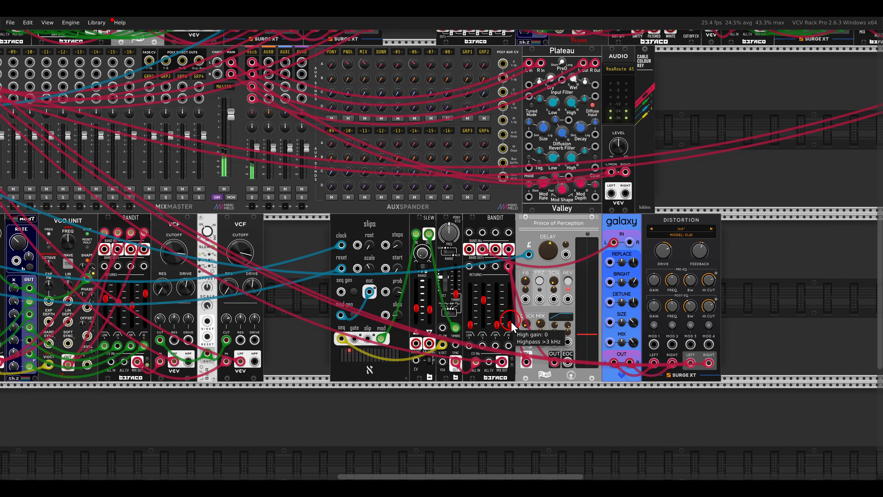
{"action": "left_click_drag", "start_coordinate": [513, 315], "coordinate": [509, 342]}
{"action": "left_click_drag", "start_coordinate": [281, 236], "coordinate": [570, 255]}
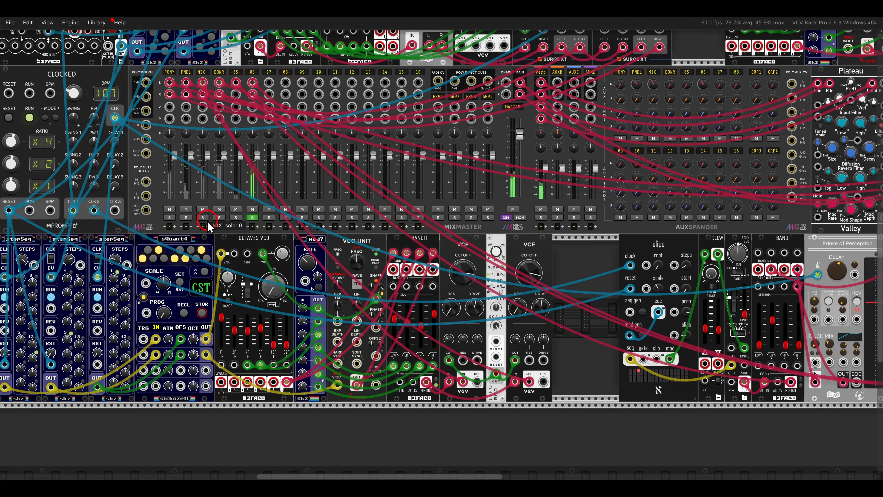
{"action": "left_click", "coordinate": [254, 218]}
- Set the high gain of the Bandit beside Prince of Perception to about 0.375
{"action": "left_click_drag", "start_coordinate": [634, 303], "coordinate": [419, 239]}
{"action": "scroll", "coordinate": [576, 270], "scroll_direction": "up", "scroll_amount": 2}
{"action": "left_click_drag", "start_coordinate": [586, 285], "coordinate": [474, 242]}
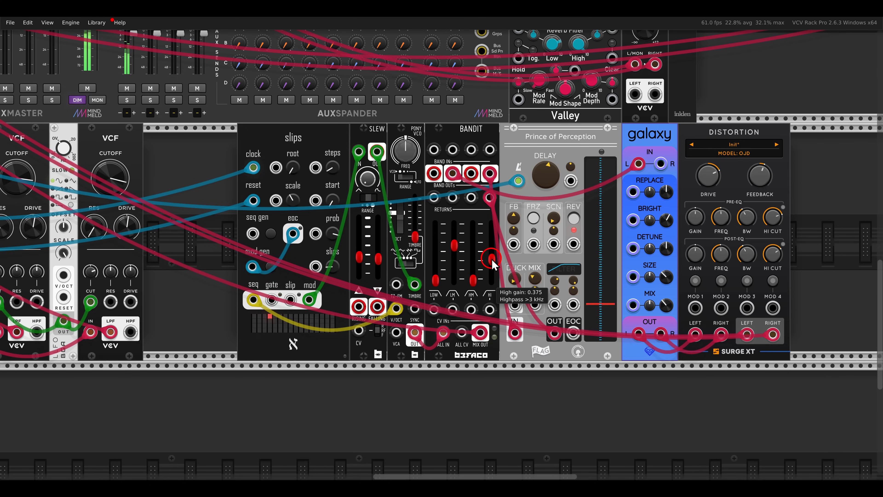
{"action": "left_click_drag", "start_coordinate": [472, 280], "coordinate": [476, 317]}
{"action": "left_click_drag", "start_coordinate": [481, 233], "coordinate": [384, 216]}
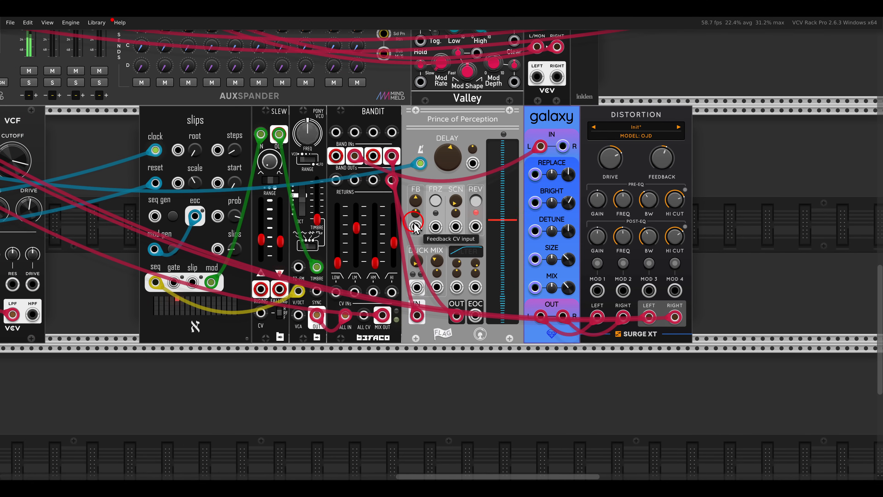
- Search the module library for "rota" and add the Surge XT Rotary Speaker directly after Distortion
{"action": "scroll", "coordinate": [386, 219], "scroll_direction": "down", "scroll_amount": 2}
{"action": "key", "text": "Return"}
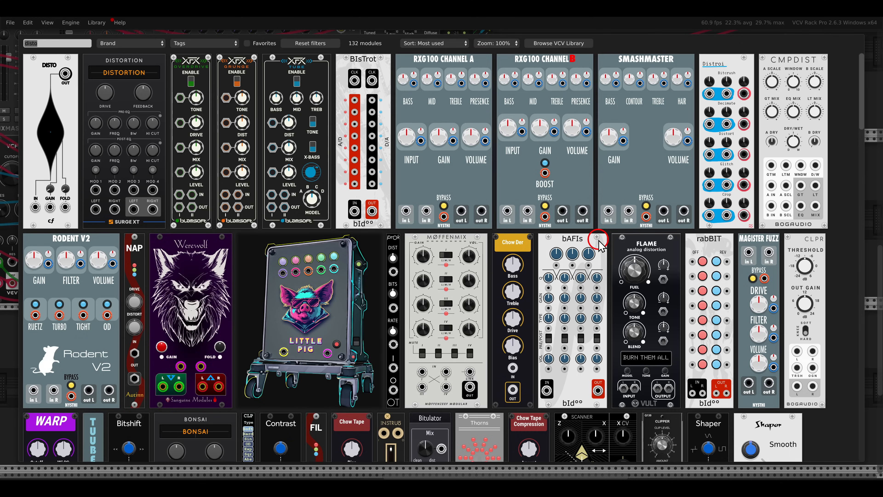
{"action": "type", "text": "rota"}
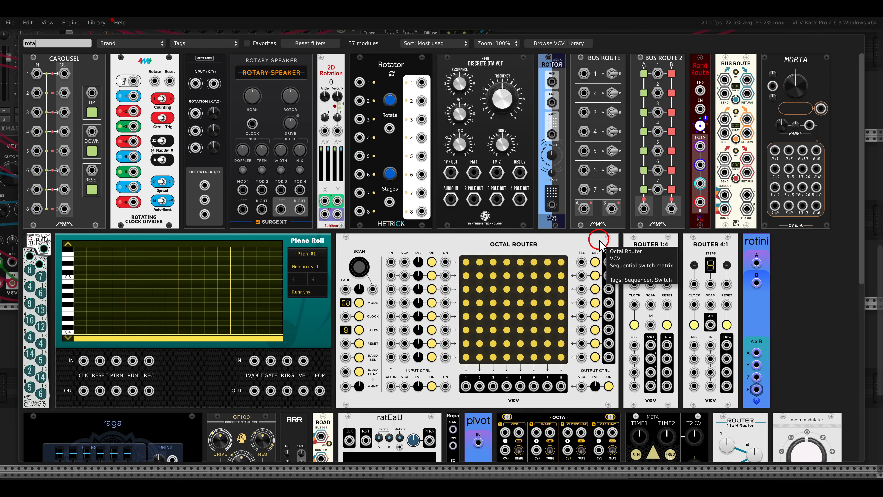
{"action": "left_click", "coordinate": [285, 111]}
- Patch the Bandit's high mid output into Rotary Speaker's left input and raise the high mid gain
{"action": "left_click_drag", "start_coordinate": [353, 221], "coordinate": [571, 289]}
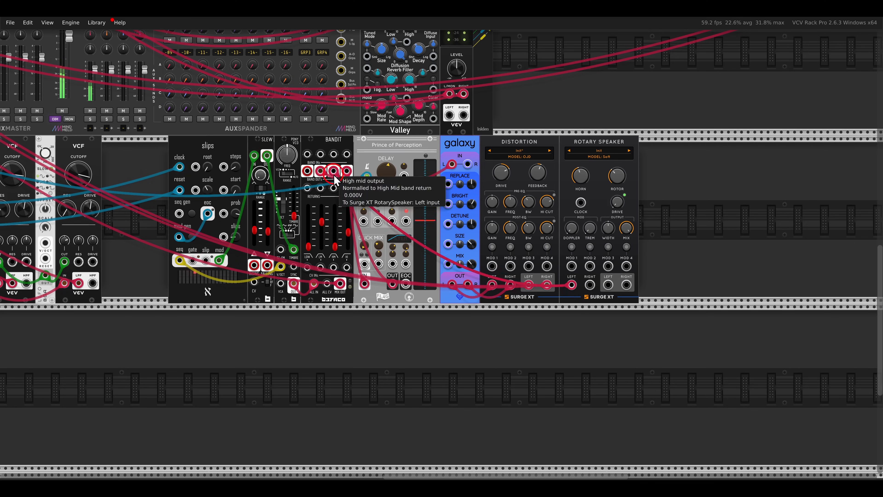
{"action": "left_click_drag", "start_coordinate": [335, 247], "coordinate": [337, 215]}
{"action": "left_click_drag", "start_coordinate": [336, 173], "coordinate": [336, 187]}
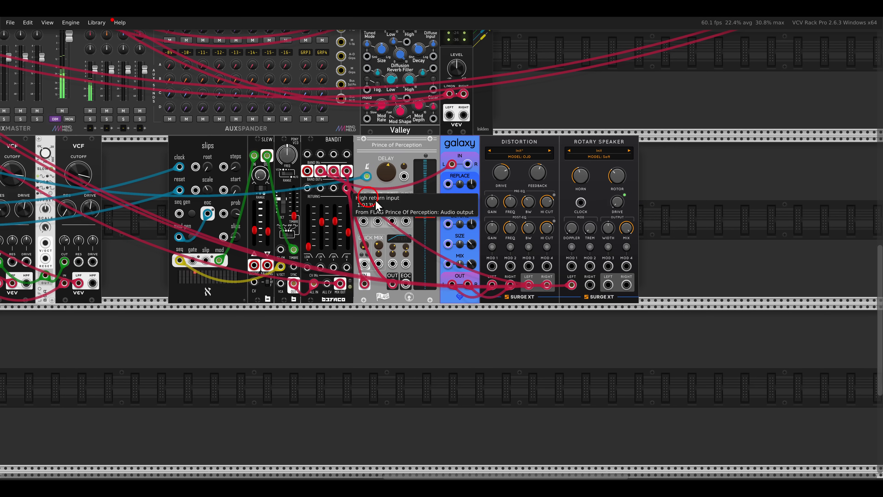
- Patch Rotary Speaker's left and right outputs into mixer track -07- and solo that track
{"action": "key", "text": "Left"}
{"action": "left_click_drag", "start_coordinate": [609, 286], "coordinate": [512, 161]}
{"action": "key", "text": "Up"}
{"action": "left_click_drag", "start_coordinate": [511, 173], "coordinate": [716, 225]}
{"action": "key", "text": "Right"}
{"action": "key", "text": "Down"}
{"action": "key", "text": "Left"}
{"action": "key", "text": "Up"}
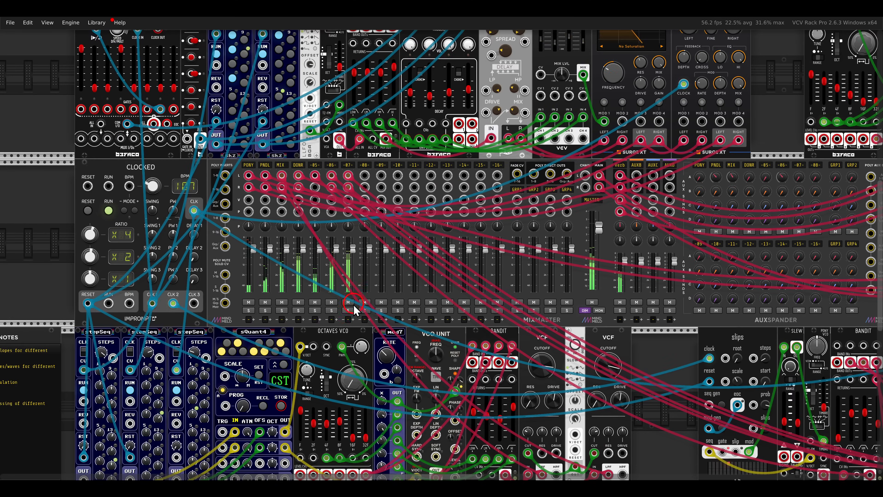
{"action": "key", "text": "Right"}
{"action": "key", "text": "Down"}
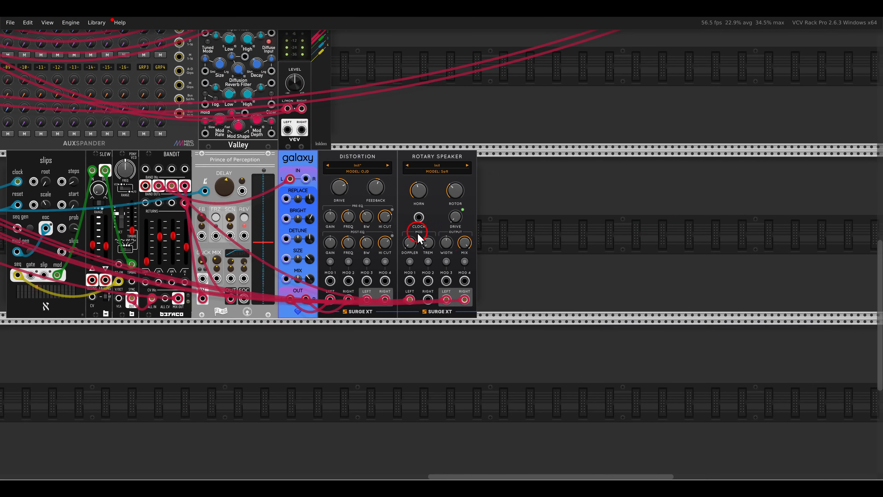
- Add the Surge XT Phaser after Rotary Speaker and insert it in stereo between Rotary Speaker's outputs and mixer track -07-
{"action": "scroll", "coordinate": [419, 238], "scroll_direction": "up", "scroll_amount": 3}
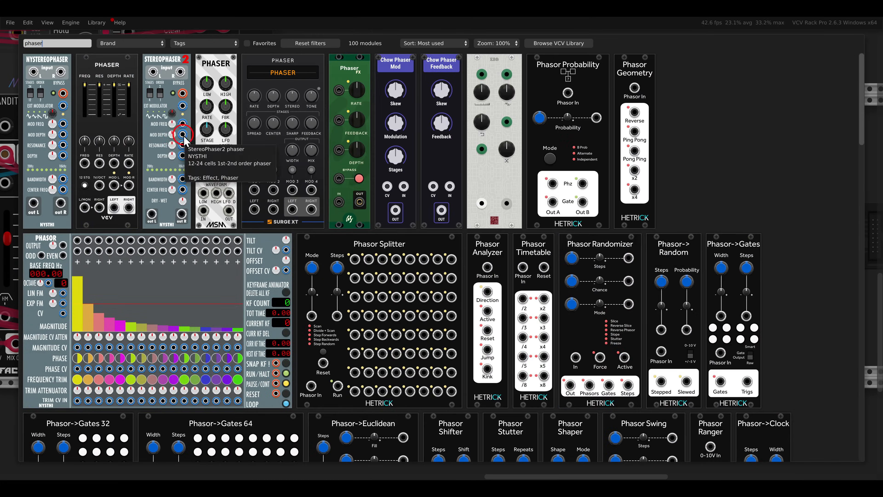
{"action": "left_click", "coordinate": [264, 93]}
{"action": "left_click_drag", "start_coordinate": [497, 344], "coordinate": [631, 345]}
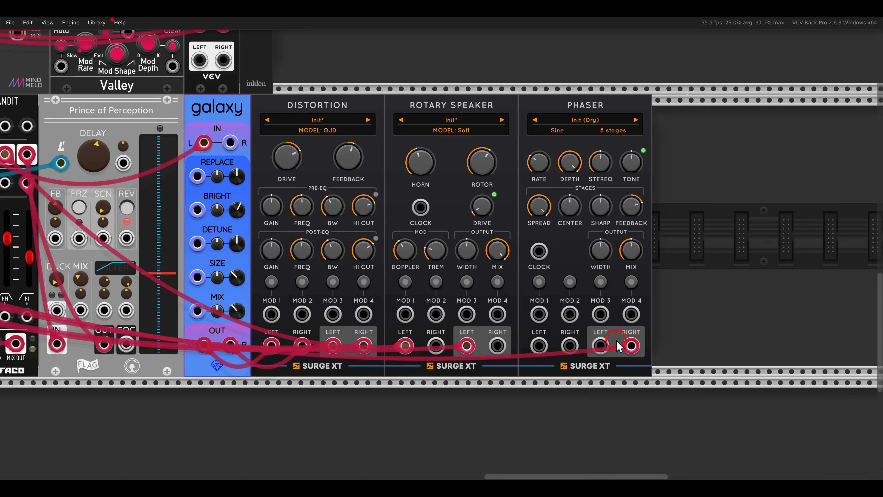
{"action": "left_click_drag", "start_coordinate": [467, 346], "coordinate": [497, 344]}
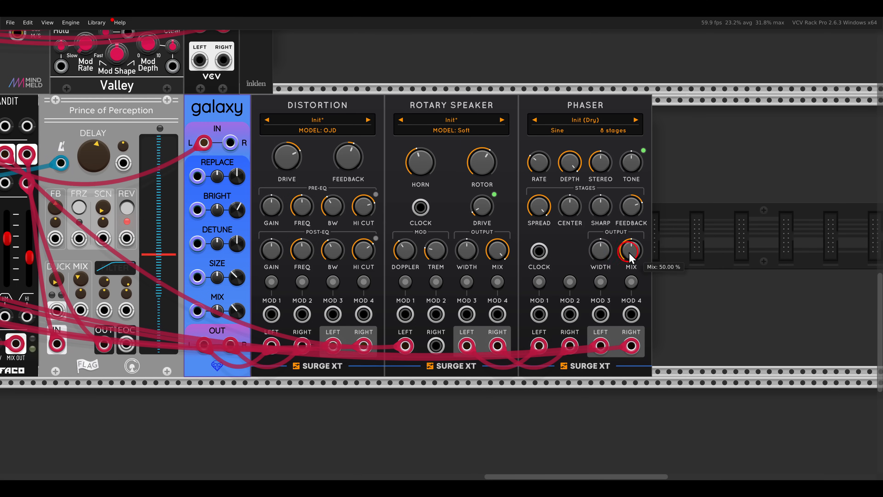
- Raise the Phaser's mix, rate and stereo amounts, and set its tone to about -13.5 %
{"action": "left_click_drag", "start_coordinate": [629, 256], "coordinate": [630, 130]}
{"action": "left_click", "coordinate": [554, 192]}
{"action": "left_click", "coordinate": [576, 171]}
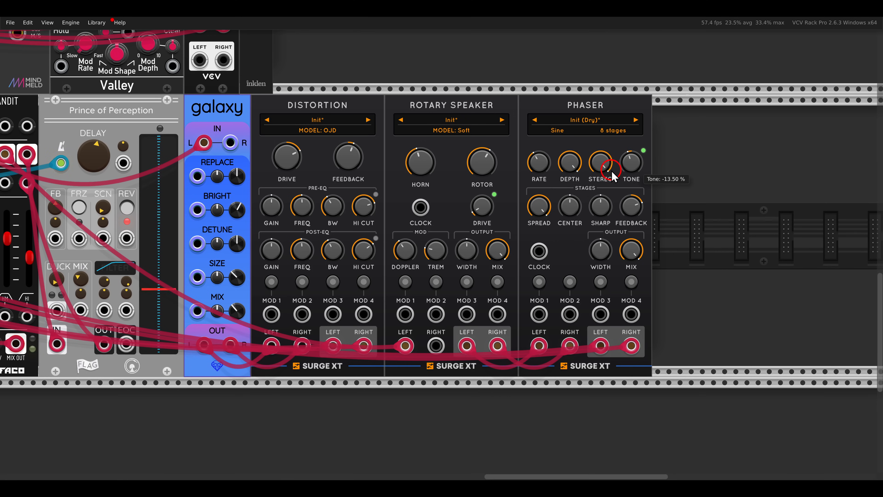
- Add the Surge XT Delay after Phaser and insert it in stereo between Phaser's outputs and mixer track -07-
{"action": "scroll", "coordinate": [459, 217], "scroll_direction": "down", "scroll_amount": 2}
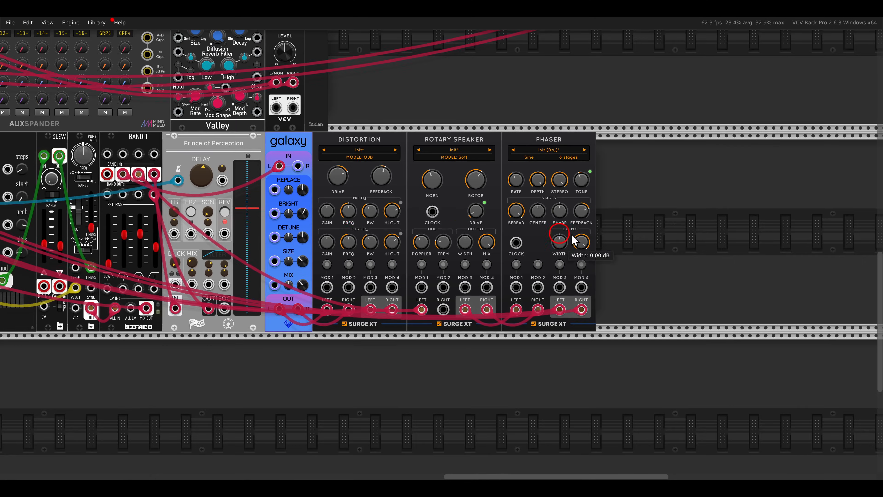
{"action": "right_click", "coordinate": [666, 232]}
{"action": "key", "text": "BackSpace"}
{"action": "left_click", "coordinate": [572, 252]}
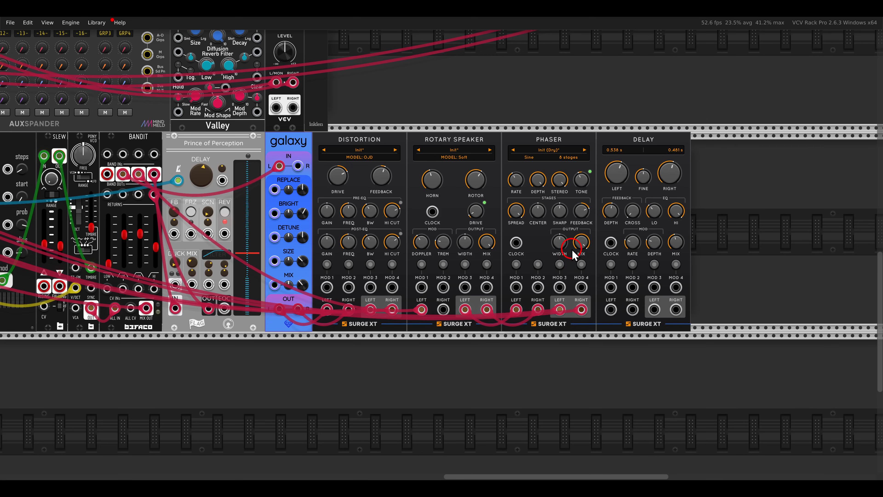
{"action": "left_click_drag", "start_coordinate": [582, 309], "coordinate": [632, 310]}
{"action": "scroll", "coordinate": [668, 217], "scroll_direction": "up", "scroll_amount": 2}
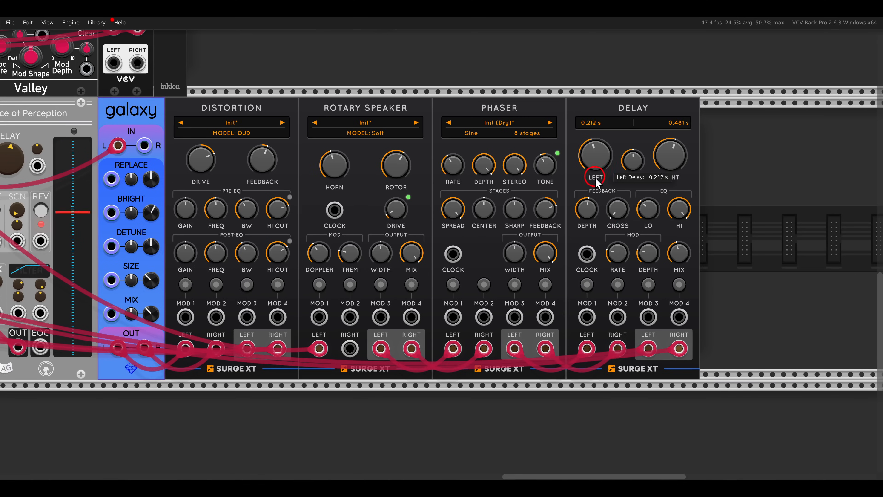
- Set the Delay's left time to about 0.051 s and right time to about 0.073 s, and raise its modulation depth and rate
{"action": "left_click_drag", "start_coordinate": [592, 150], "coordinate": [603, 209]}
{"action": "left_click_drag", "start_coordinate": [669, 156], "coordinate": [670, 177]}
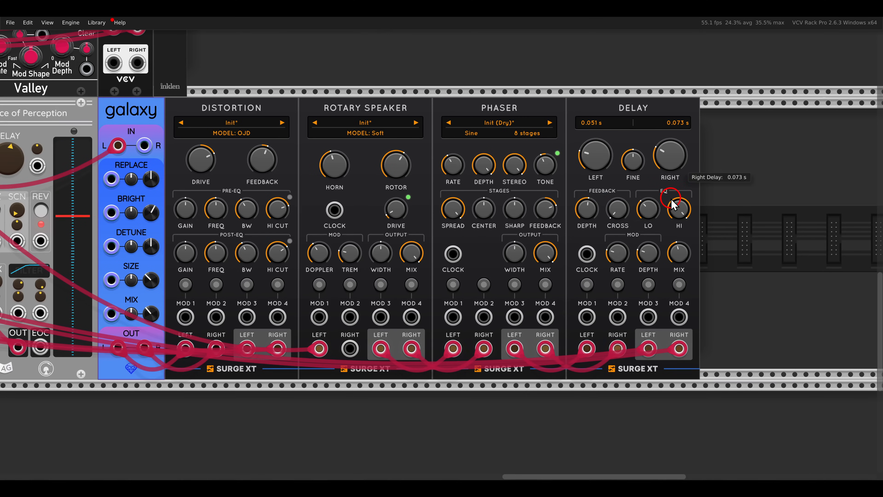
{"action": "left_click_drag", "start_coordinate": [648, 251], "coordinate": [634, 163]}
{"action": "left_click_drag", "start_coordinate": [617, 249], "coordinate": [624, 209]}
- Turn off the solo on mixer track -07- and raise that track's Verb send
{"action": "scroll", "coordinate": [607, 209], "scroll_direction": "down", "scroll_amount": 3}
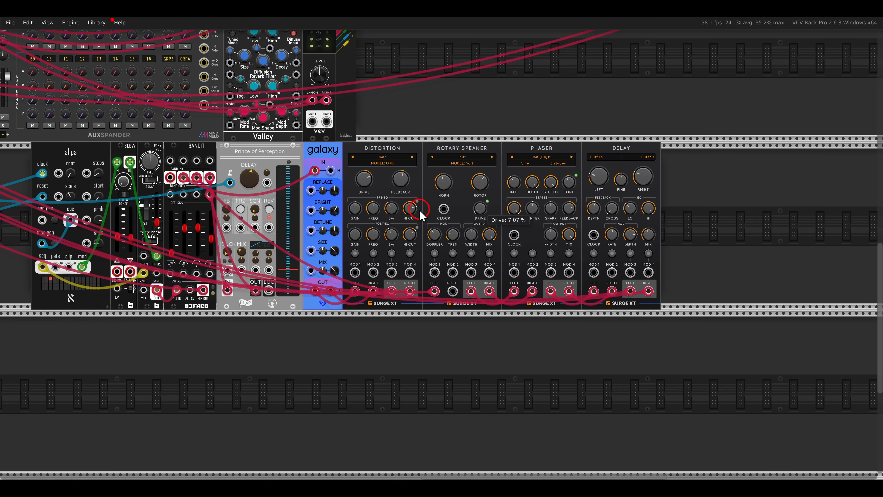
{"action": "left_click_drag", "start_coordinate": [172, 196], "coordinate": [539, 245]}
{"action": "left_click_drag", "start_coordinate": [315, 213], "coordinate": [552, 227]}
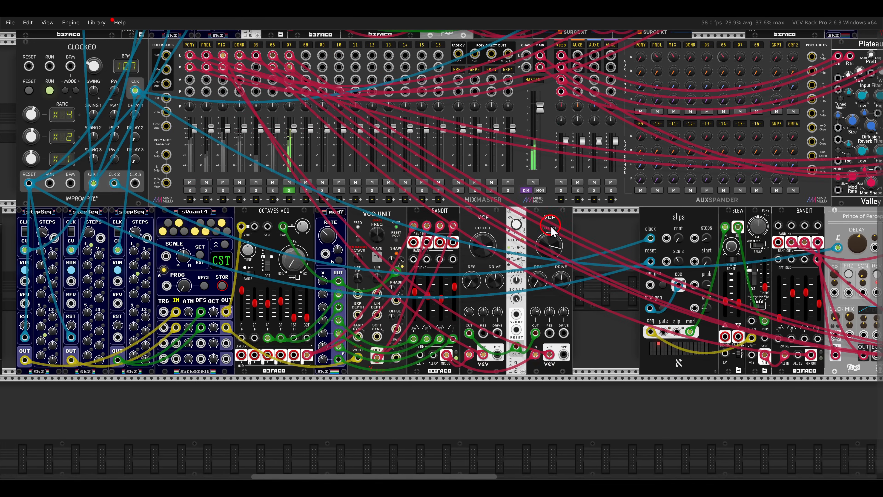
{"action": "left_click", "coordinate": [292, 191]}
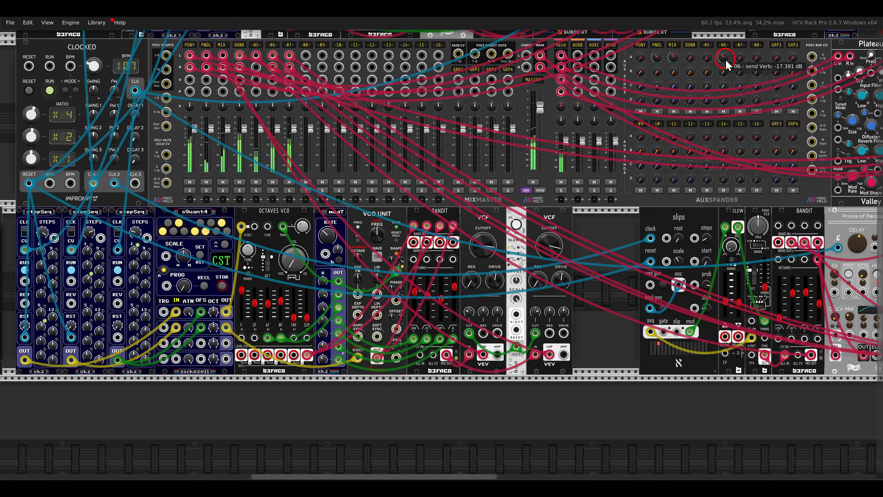
{"action": "left_click_drag", "start_coordinate": [737, 58], "coordinate": [731, 41]}
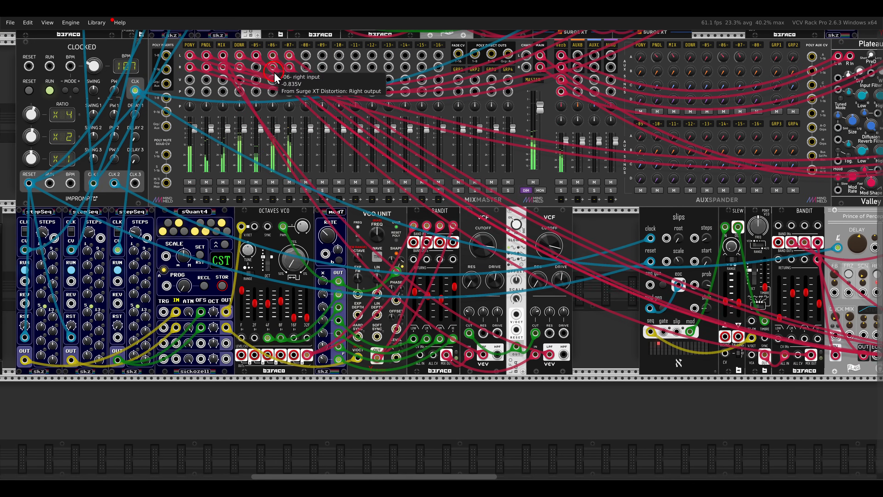
- Set the gain adjustment of mixer track -07- to -5.0 dB in its track settings
{"action": "right_click", "coordinate": [289, 46]}
{"action": "left_click_drag", "start_coordinate": [351, 74], "coordinate": [296, 78]}
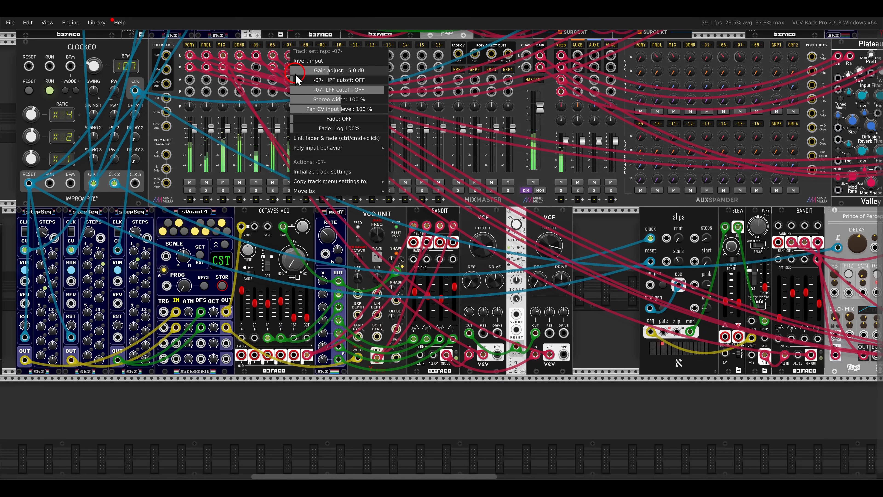
{"action": "left_click", "coordinate": [595, 233]}
- Review the list of Bandit techniques in the NOTES module against the finished patch
{"action": "scroll", "coordinate": [595, 232], "scroll_direction": "down", "scroll_amount": 3}
{"action": "left_click_drag", "start_coordinate": [601, 229], "coordinate": [645, 235]}
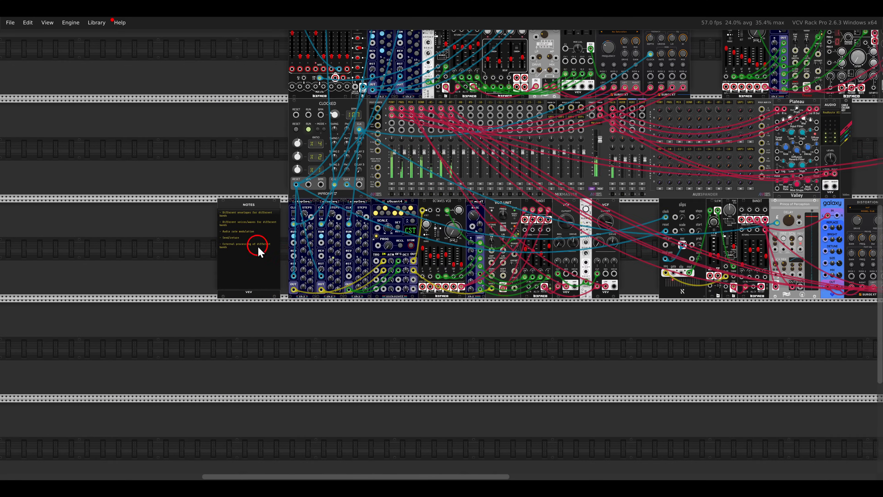
{"action": "scroll", "coordinate": [230, 240], "scroll_direction": "up", "scroll_amount": 5}
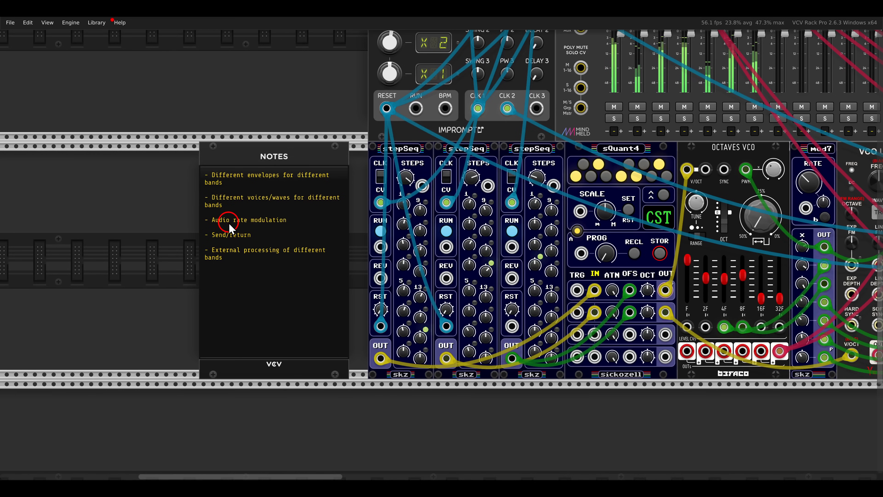
{"action": "scroll", "coordinate": [347, 171], "scroll_direction": "down", "scroll_amount": 3}
{"action": "left_click_drag", "start_coordinate": [513, 186], "coordinate": [238, 234]}
{"action": "scroll", "coordinate": [543, 221], "scroll_direction": "down", "scroll_amount": 1}
{"action": "left_click_drag", "start_coordinate": [543, 222], "coordinate": [415, 272]}
- Lower the level of mixer track -07- to about -7.57 dB
{"action": "scroll", "coordinate": [482, 270], "scroll_direction": "down", "scroll_amount": 1}
{"action": "left_click_drag", "start_coordinate": [637, 238], "coordinate": [608, 226]}
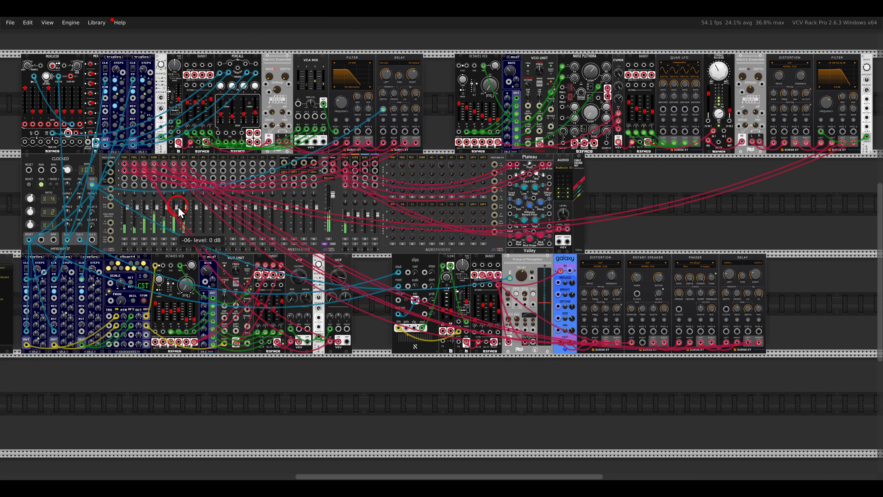
{"action": "left_click_drag", "start_coordinate": [177, 208], "coordinate": [178, 224]}
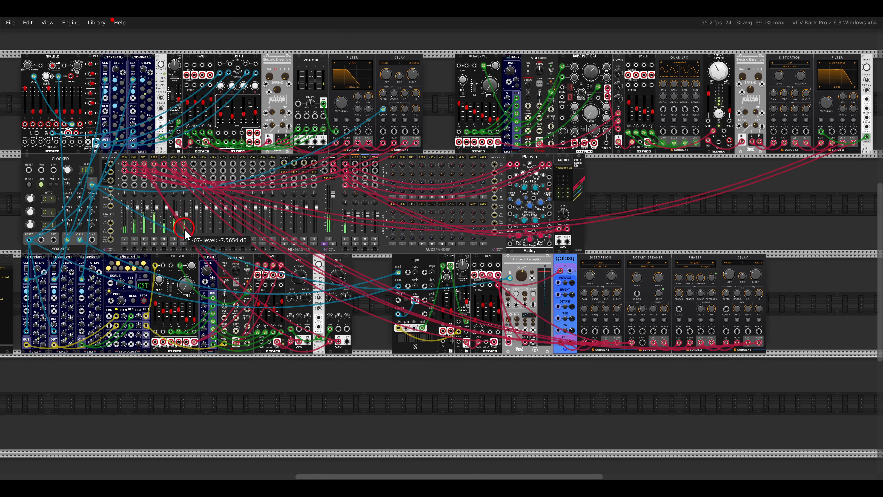